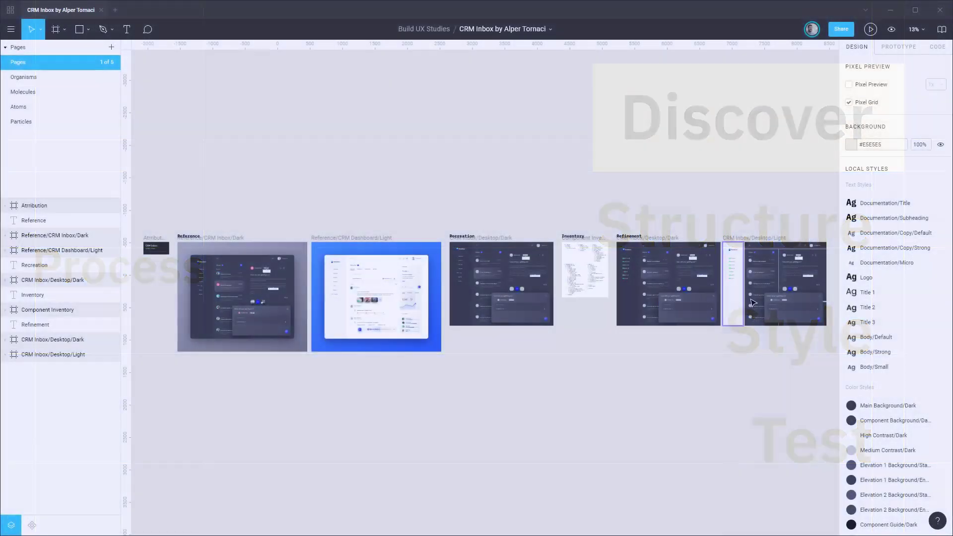
# Look over the icon frames on the Atoms page
pyautogui.hscroll(2, 740, 303)
pyautogui.scroll(5, 740, 303)
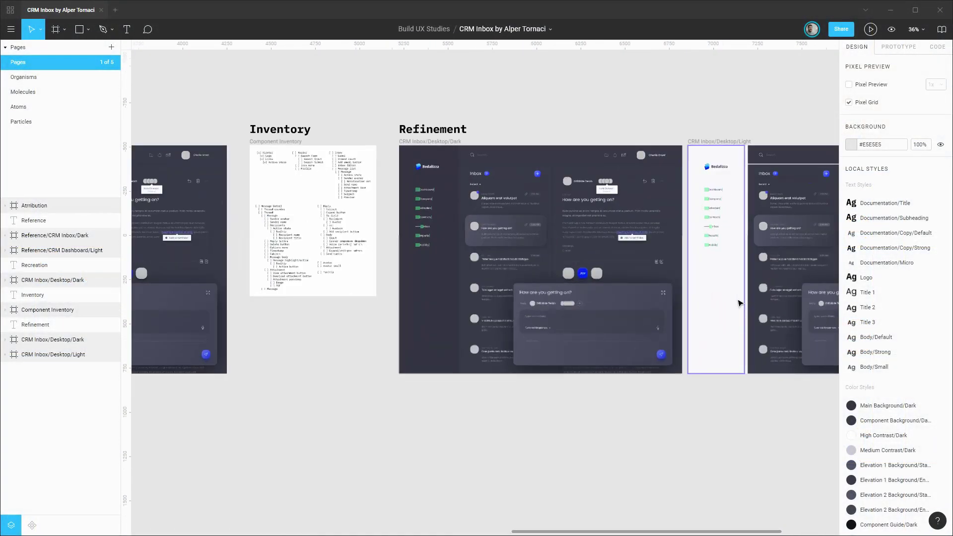
pyautogui.scroll(3, 740, 303)
pyautogui.scroll(1, 736, 243)
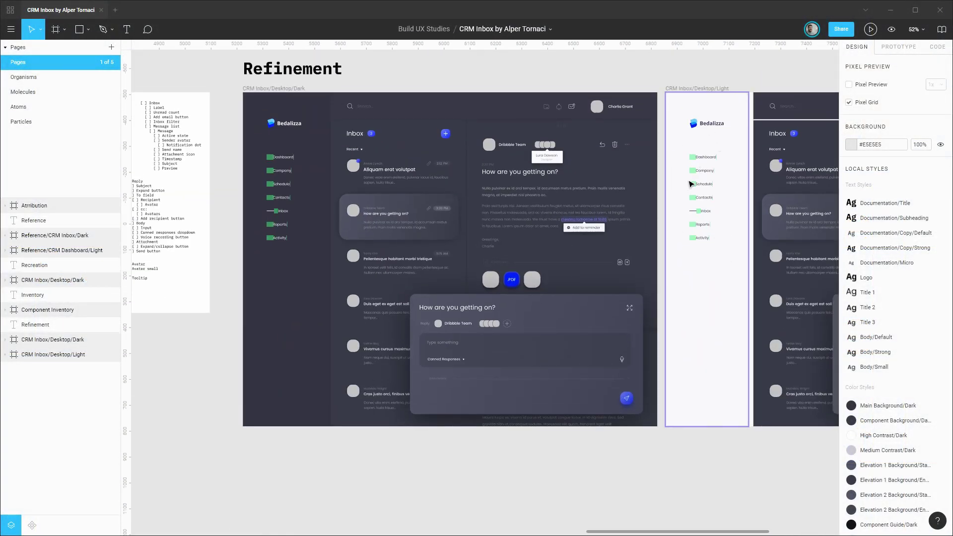
pyautogui.click(43, 108)
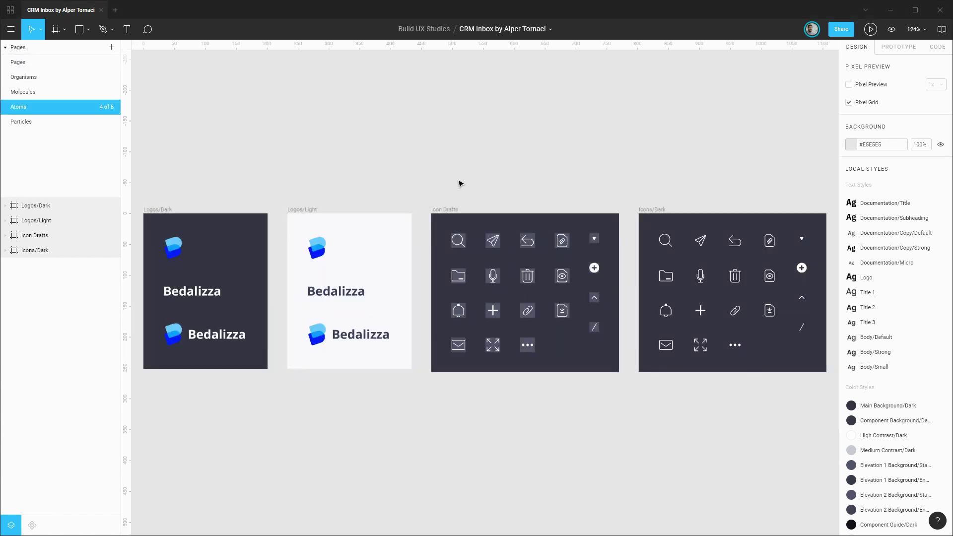
pyautogui.moveTo(734, 185); pyautogui.dragTo(477, 154)
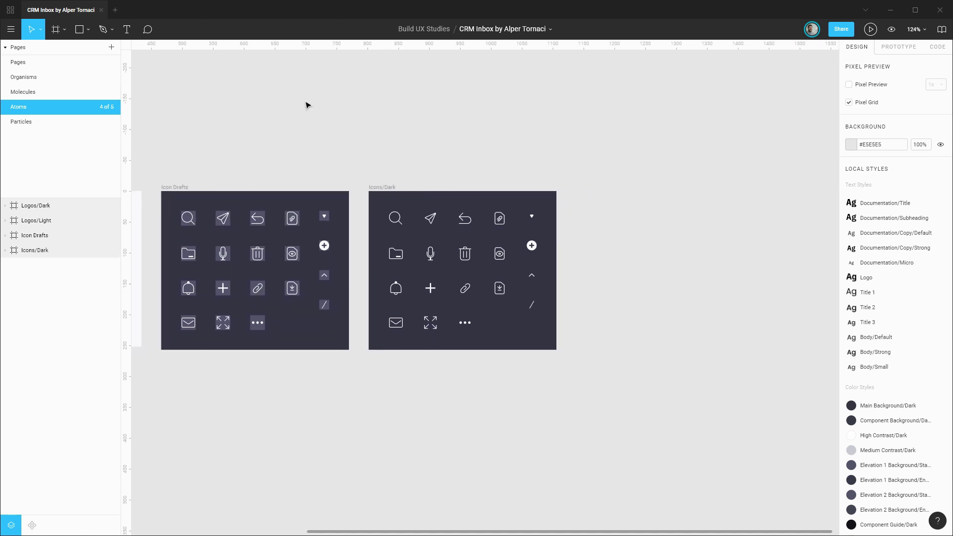
# Return to the CRM Inbox designs page and pan across the inbox header and dark design
pyautogui.click(76, 64)
pyautogui.moveTo(749, 92); pyautogui.dragTo(630, 94)
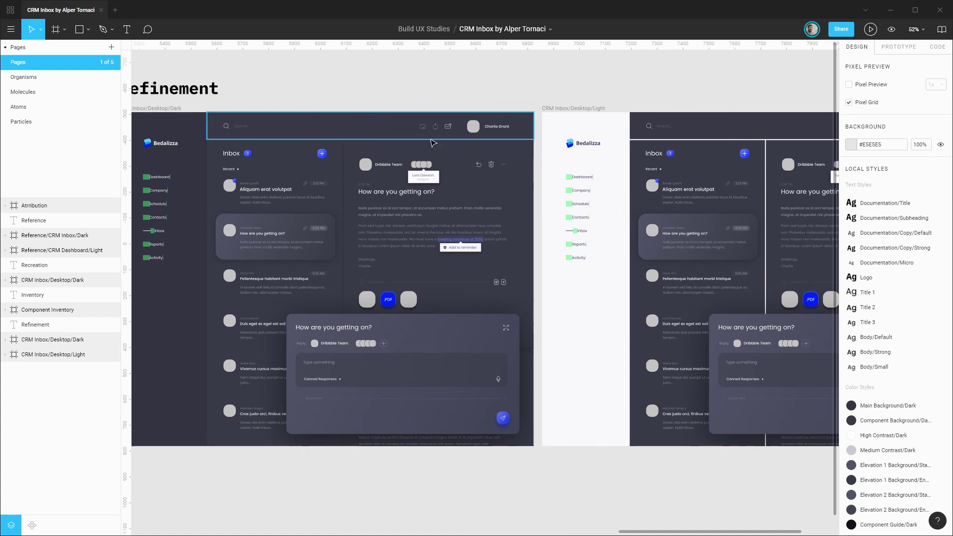
pyautogui.scroll(5, 253, 111)
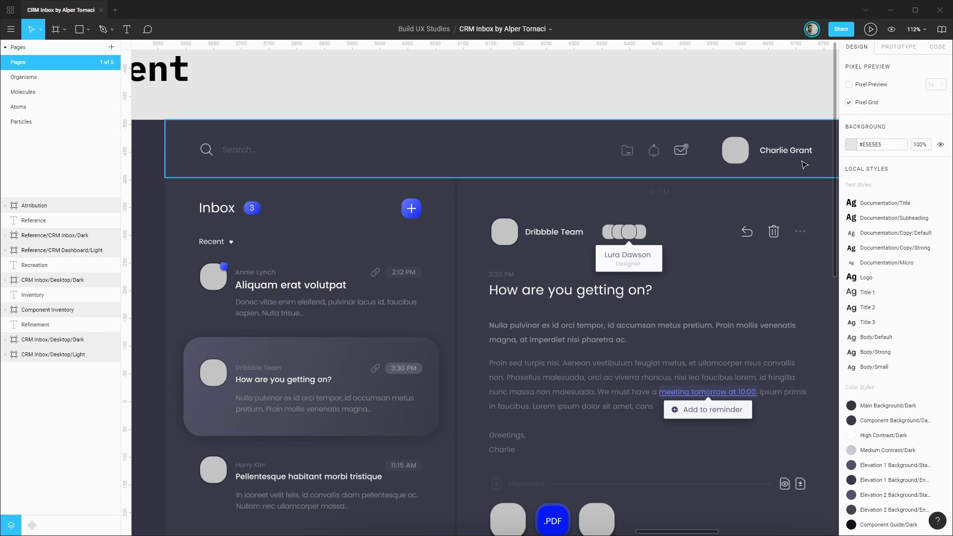
pyautogui.moveTo(763, 89); pyautogui.dragTo(689, 77)
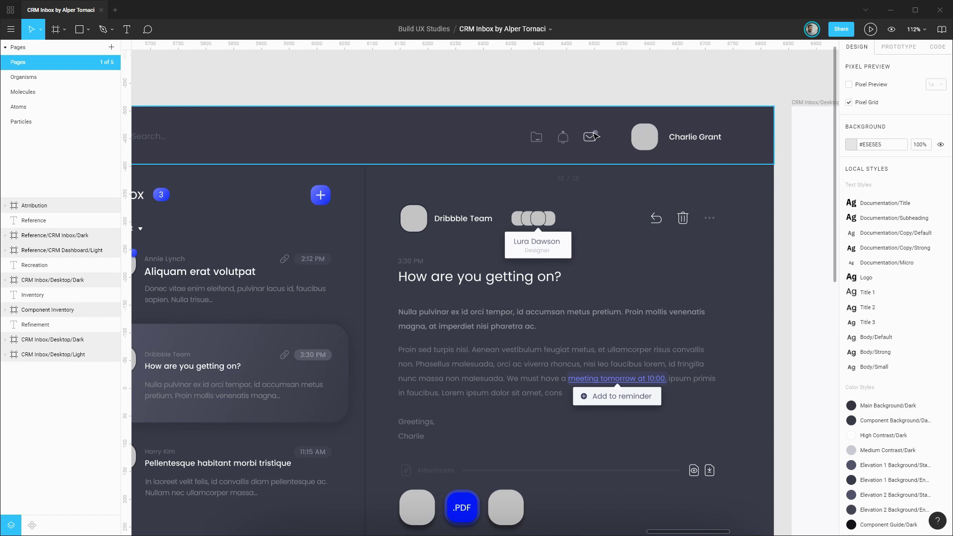
pyautogui.moveTo(374, 87); pyautogui.dragTo(434, 81)
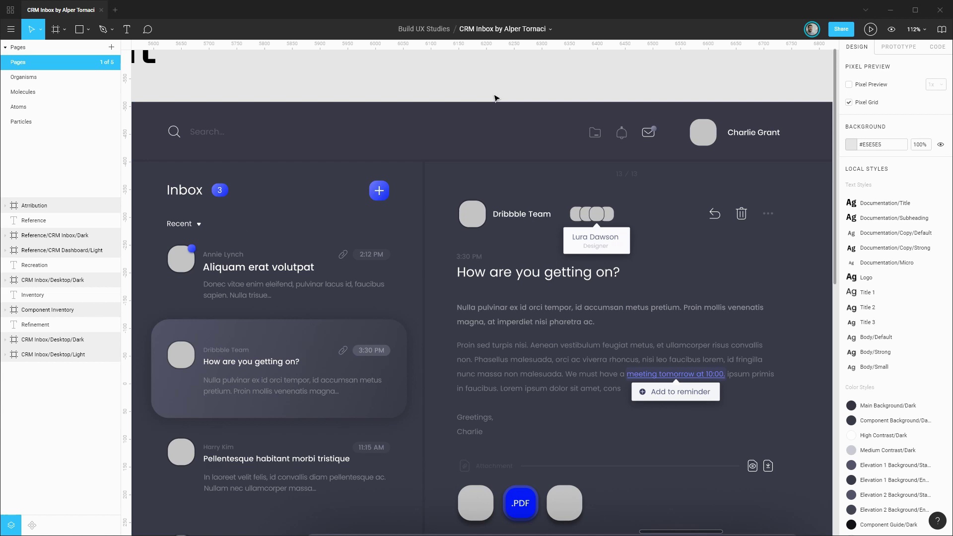
pyautogui.hscroll(10, 675, 94)
pyautogui.moveTo(752, 101); pyautogui.dragTo(329, 98)
# Switch back to the Atoms page showing the Icon Drafts and Icons/Dark frames
pyautogui.scroll(-2, 410, 117)
pyautogui.scroll(-3, 410, 118)
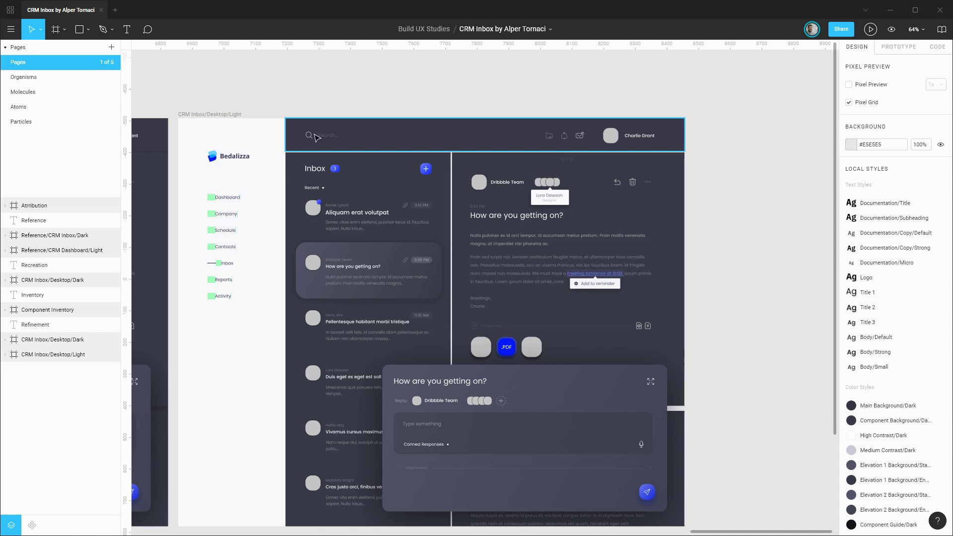
pyautogui.hscroll(-15, 230, 96)
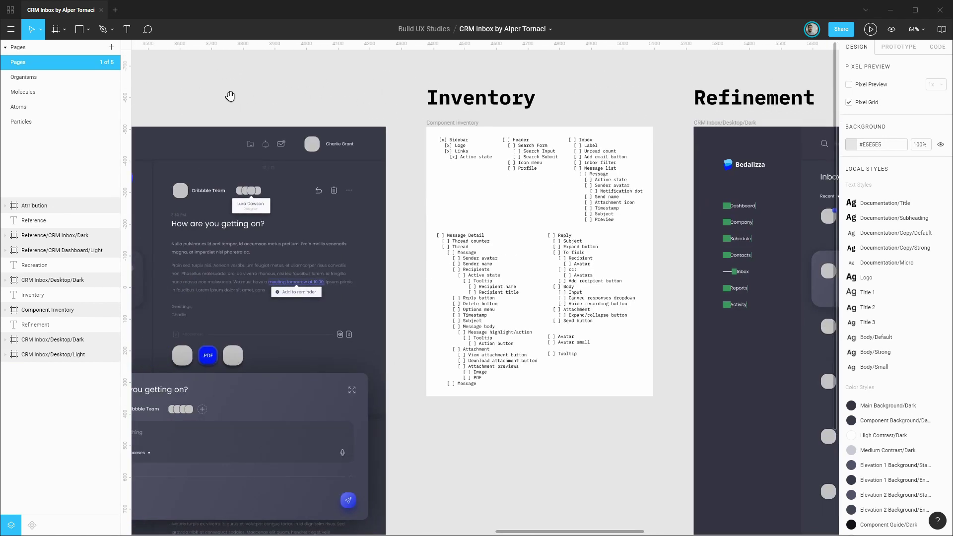
pyautogui.hscroll(-15, 230, 96)
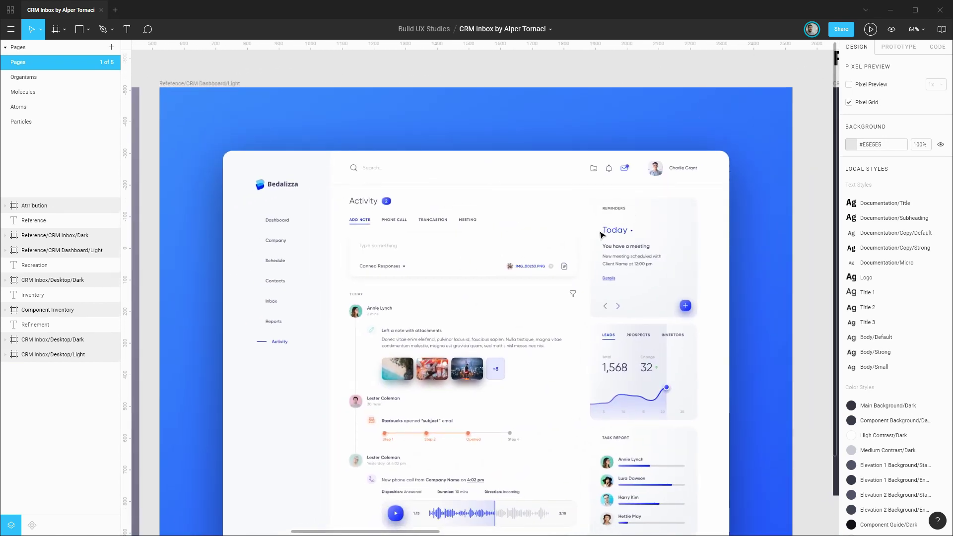
pyautogui.scroll(-2, 601, 234)
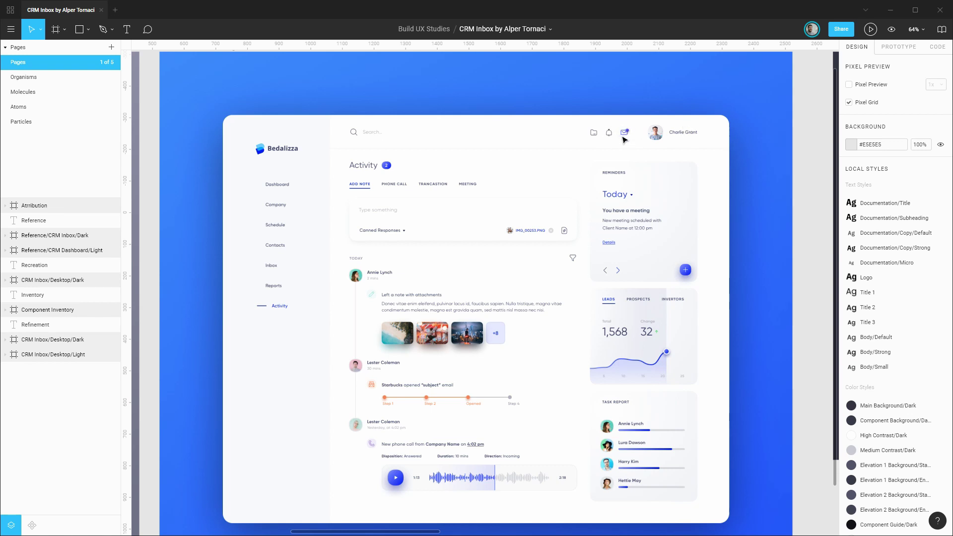
pyautogui.click(48, 110)
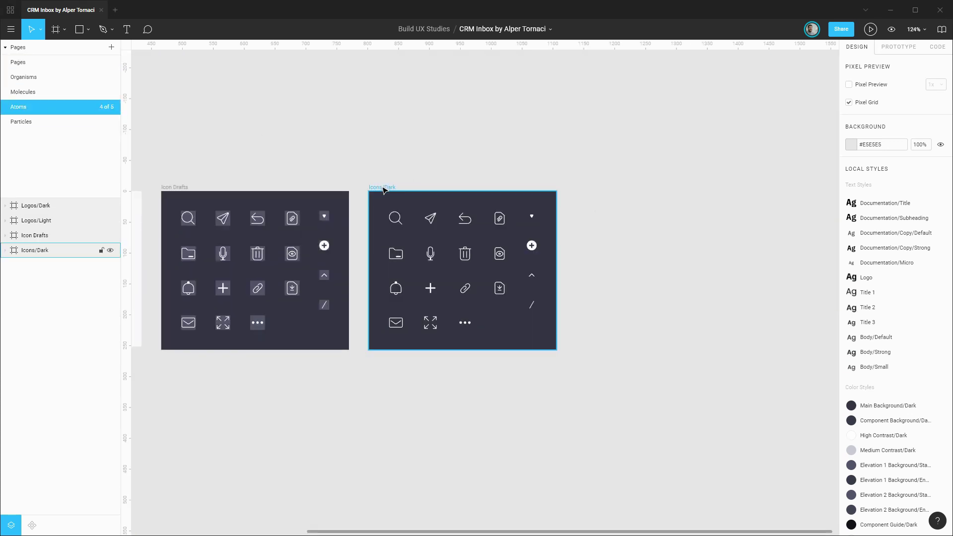
# Duplicate Icons/Dark to its right as 'Icons/Light', layered after Icons/Dark
pyautogui.click(384, 189)
pyautogui.moveTo(384, 189); pyautogui.dragTo(591, 189)
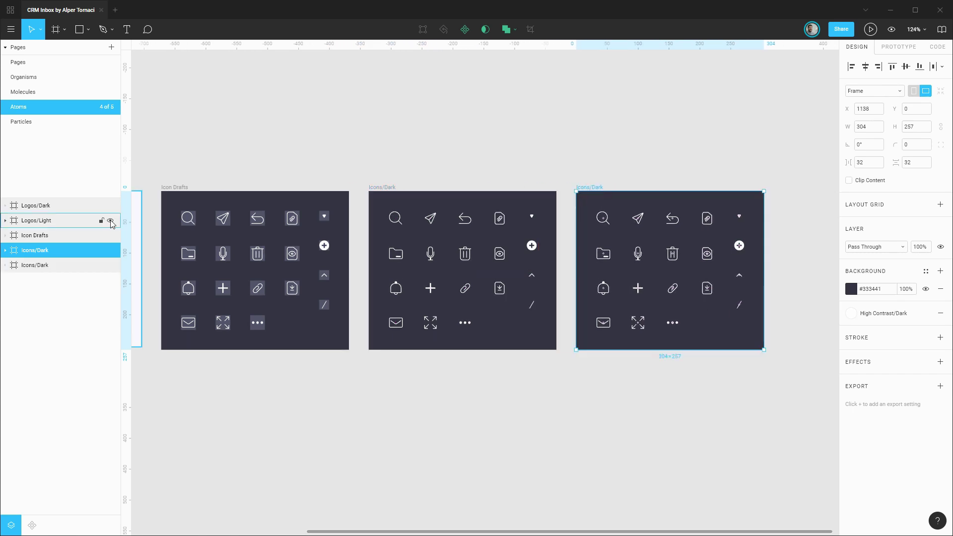
pyautogui.hotkey('ctrl', 'r')
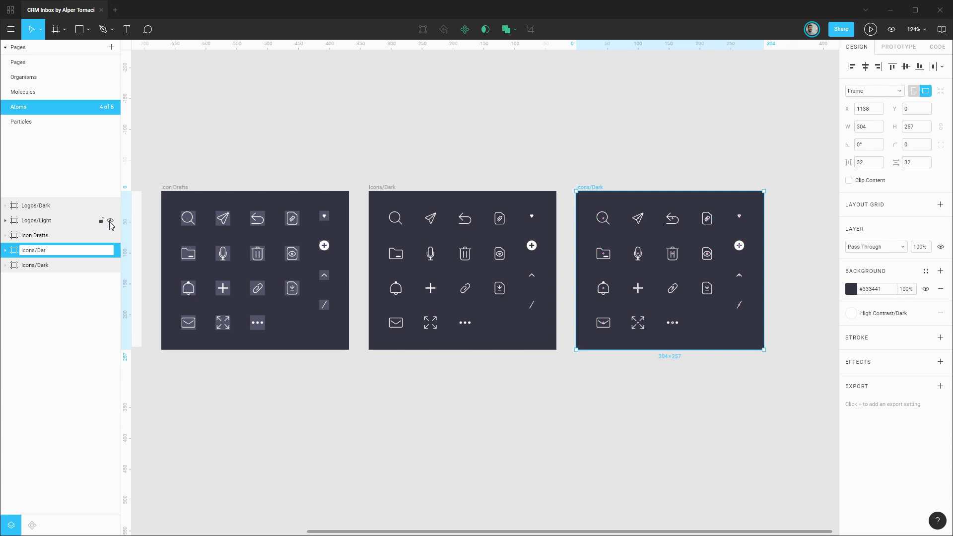
pyautogui.write('Icons/Light')
pyautogui.press('Return')
pyautogui.moveTo(55, 252); pyautogui.dragTo(7, 274)
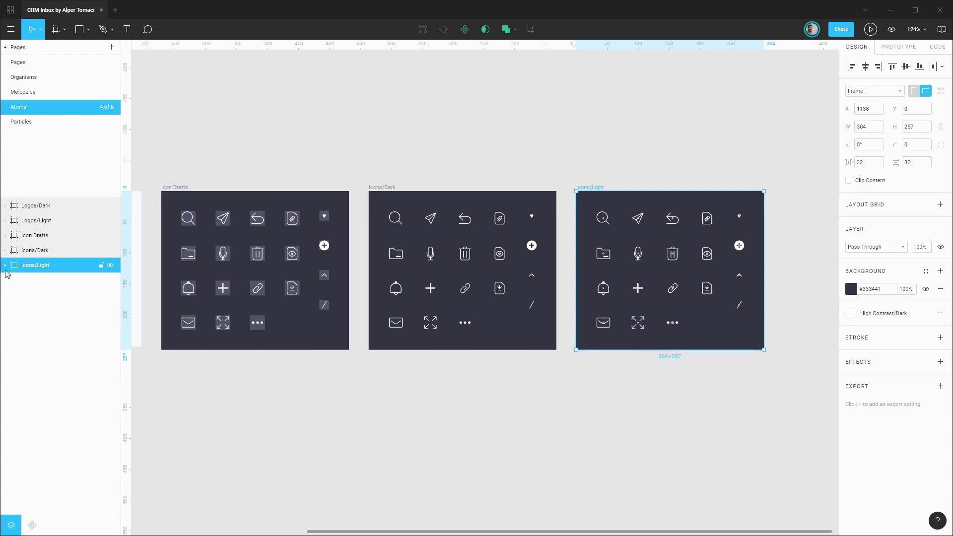
pyautogui.click(5, 266)
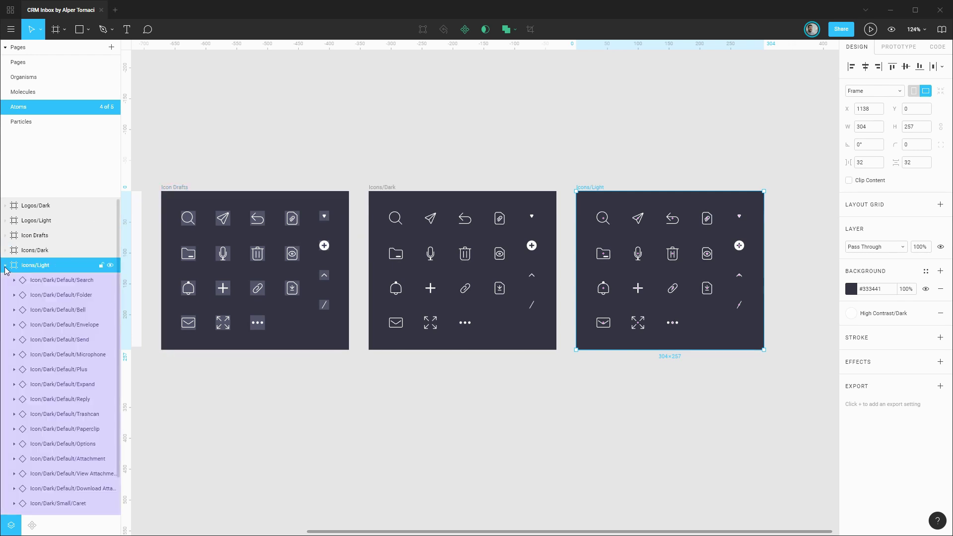
# Expand the icon layers and select the Search, Folder, Bell, Envelope and Send glyphs
pyautogui.click(59, 281)
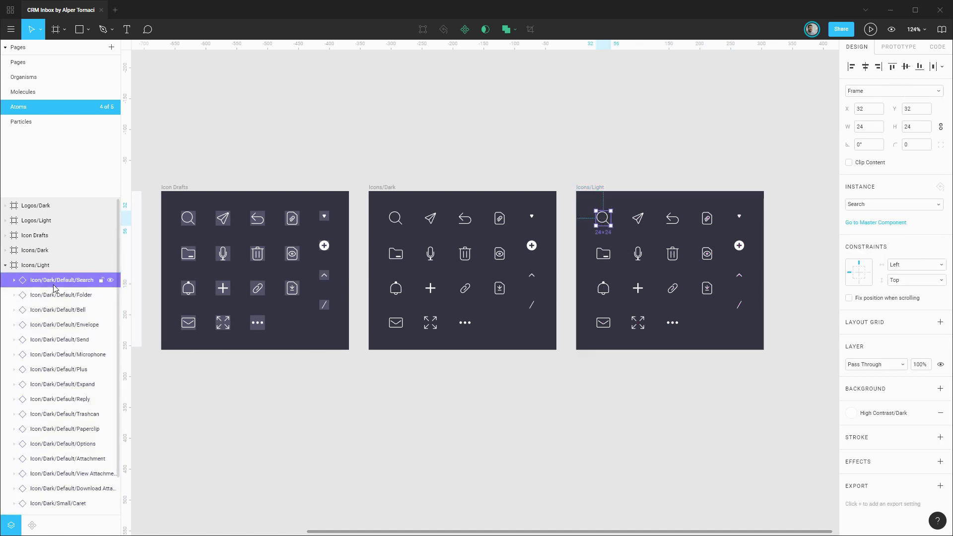
pyautogui.scroll(-1, 62, 363)
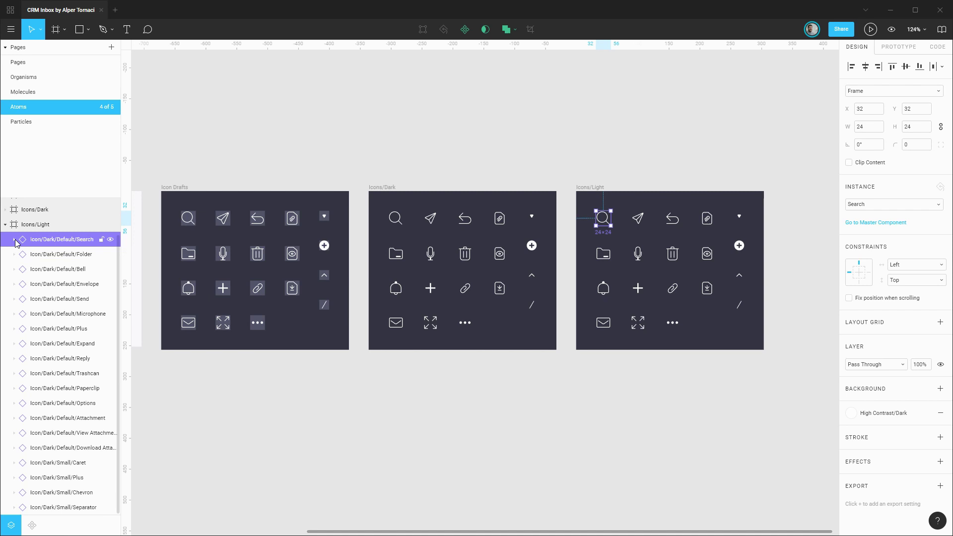
pyautogui.moveTo(15, 242); pyautogui.dragTo(17, 516)
pyautogui.scroll(10, 80, 332)
pyautogui.click(72, 295)
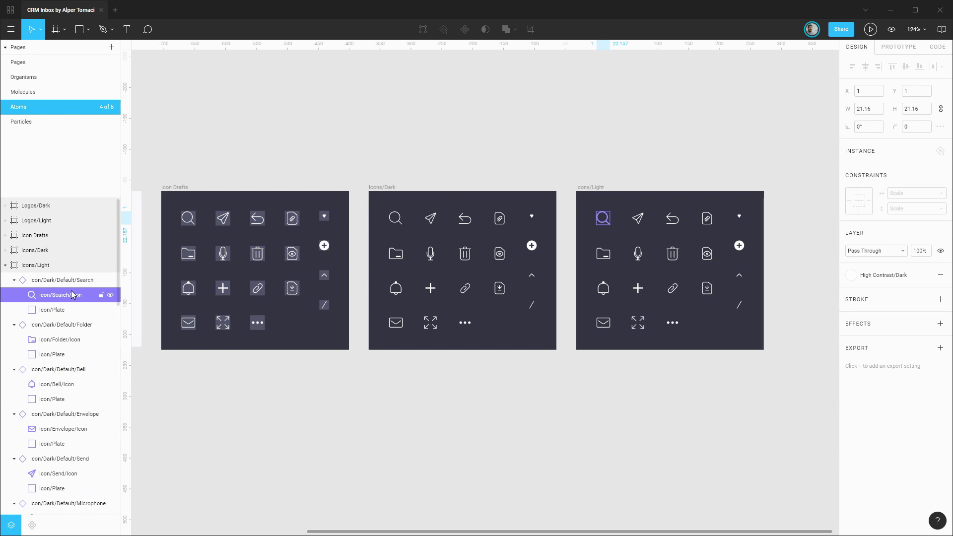
pyautogui.keyDown('shift'); pyautogui.click(54, 339); pyautogui.keyUp('shift')
pyautogui.keyDown('shift'); pyautogui.click(54, 385); pyautogui.keyUp('shift')
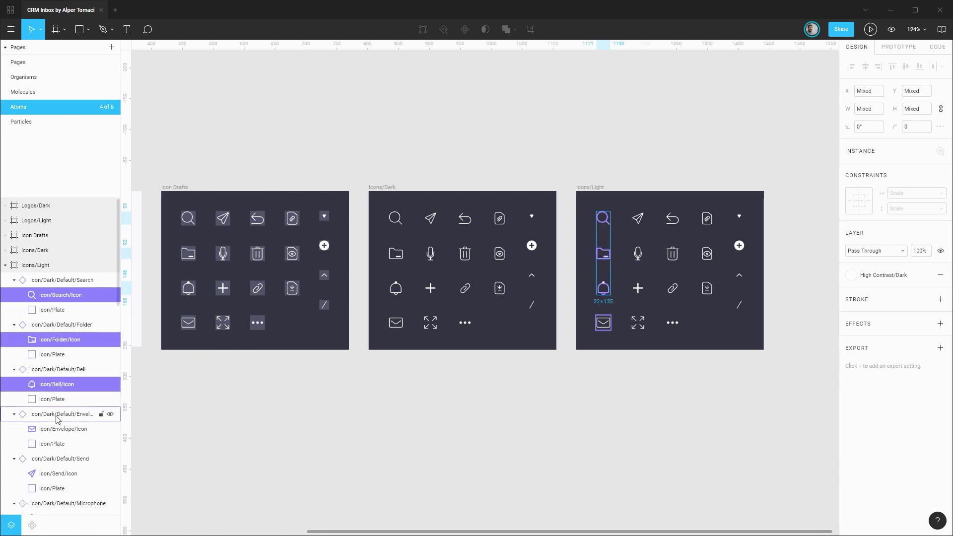
pyautogui.keyDown('shift'); pyautogui.click(60, 429); pyautogui.keyUp('shift')
pyautogui.keyDown('shift'); pyautogui.click(58, 474); pyautogui.keyUp('shift')
# Add the remaining glyphs, microphone and plus through chevron and separator, to the selection
pyautogui.scroll(-5, 64, 410)
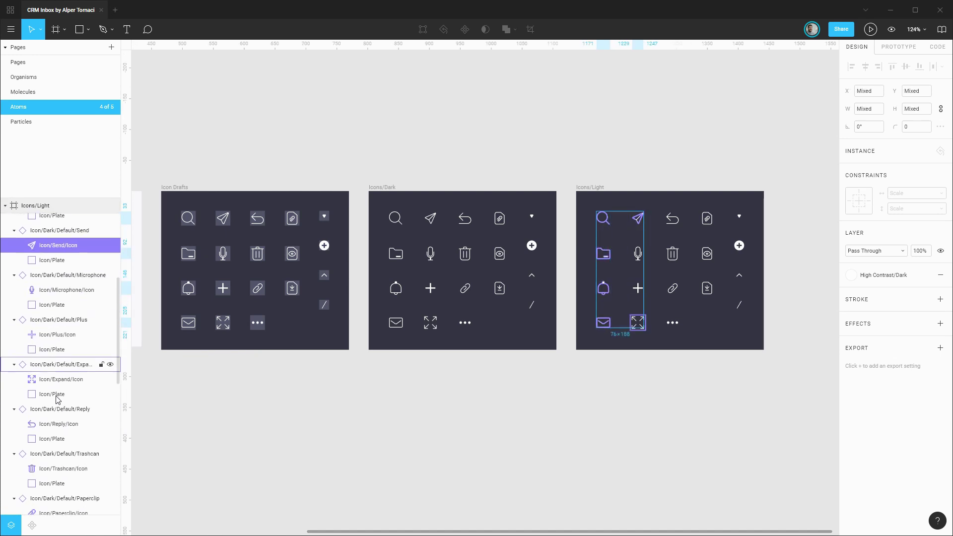
pyautogui.keyDown('shift'); pyautogui.click(62, 270); pyautogui.keyUp('shift')
pyautogui.keyDown('shift'); pyautogui.click(63, 316); pyautogui.keyUp('shift')
pyautogui.keyDown('shift'); pyautogui.click(67, 359); pyautogui.keyUp('shift')
pyautogui.keyDown('shift'); pyautogui.click(67, 404); pyautogui.keyUp('shift')
pyautogui.keyDown('shift'); pyautogui.click(69, 449); pyautogui.keyUp('shift')
pyautogui.scroll(-6, 75, 437)
pyautogui.keyDown('shift'); pyautogui.click(75, 432); pyautogui.keyUp('shift')
pyautogui.keyDown('shift'); pyautogui.click(69, 403); pyautogui.keyUp('shift')
pyautogui.keyDown('shift'); pyautogui.click(67, 359); pyautogui.keyUp('shift')
pyautogui.keyDown('shift'); pyautogui.click(67, 314); pyautogui.keyUp('shift')
pyautogui.keyDown('shift'); pyautogui.click(67, 448); pyautogui.keyUp('shift')
pyautogui.keyDown('shift'); pyautogui.click(70, 492); pyautogui.keyUp('shift')
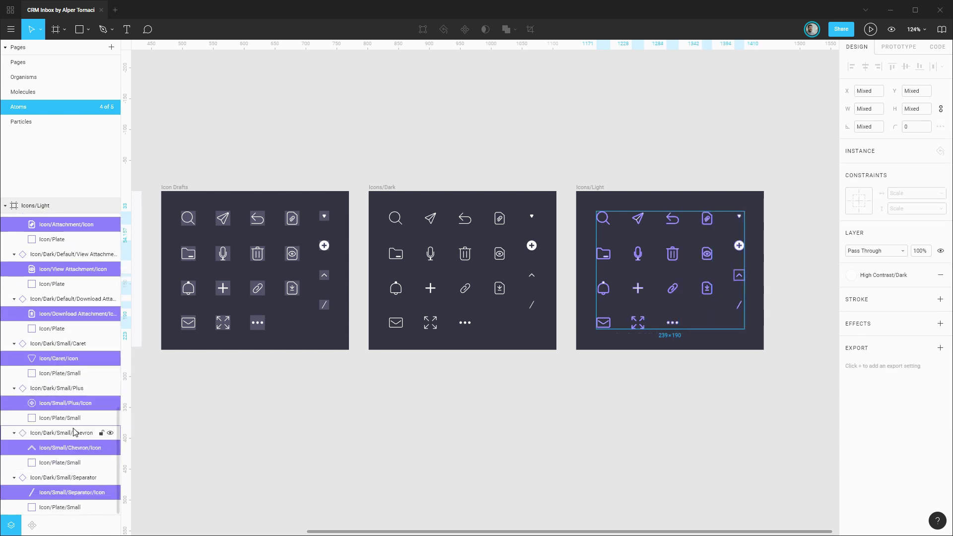
# Apply High Contrast/Light to the glyphs and Main Background/Light to the Icons/Light frame
pyautogui.click(877, 279)
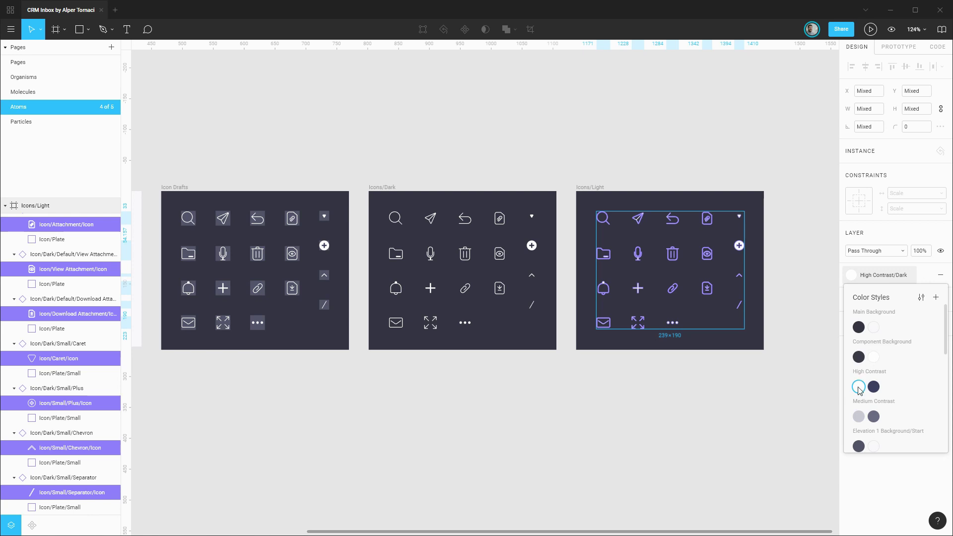
pyautogui.click(873, 387)
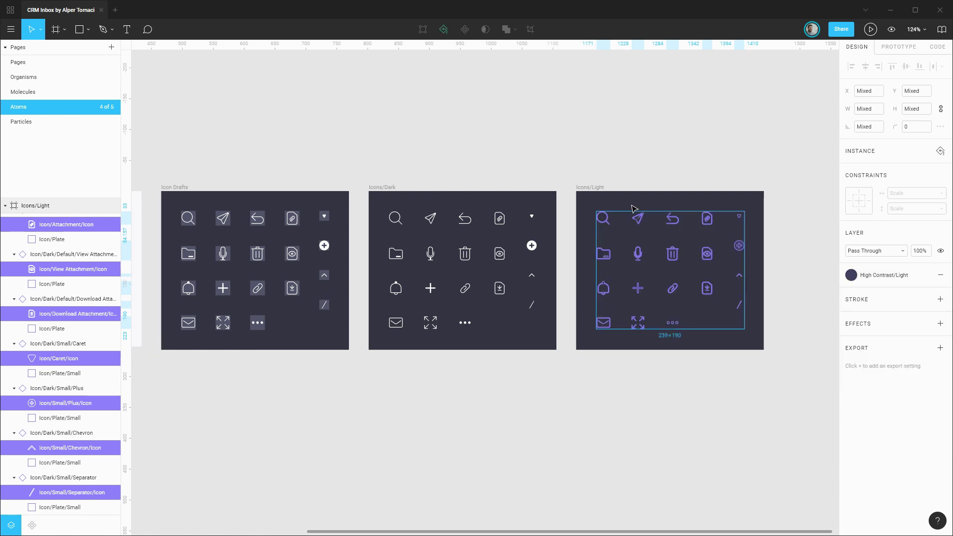
pyautogui.click(593, 187)
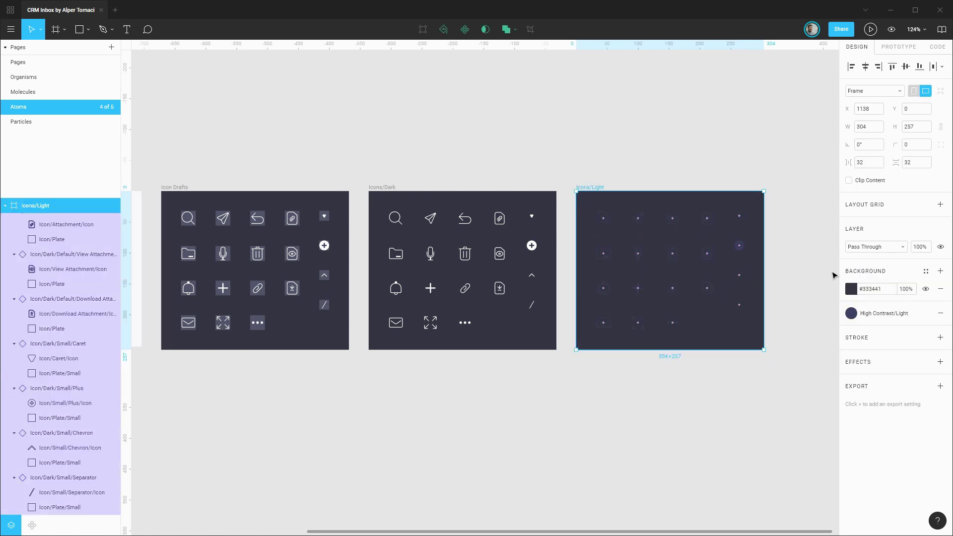
pyautogui.click(894, 314)
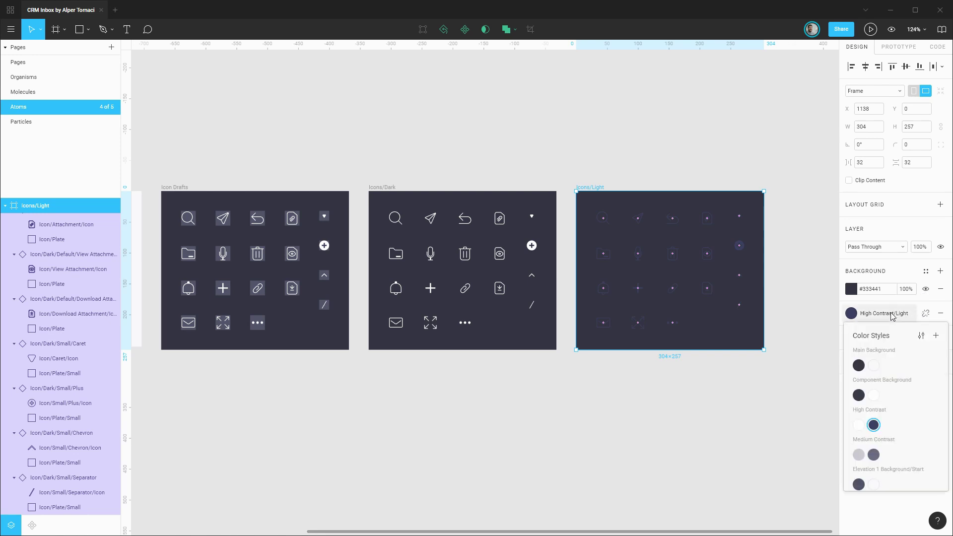
pyautogui.click(926, 271)
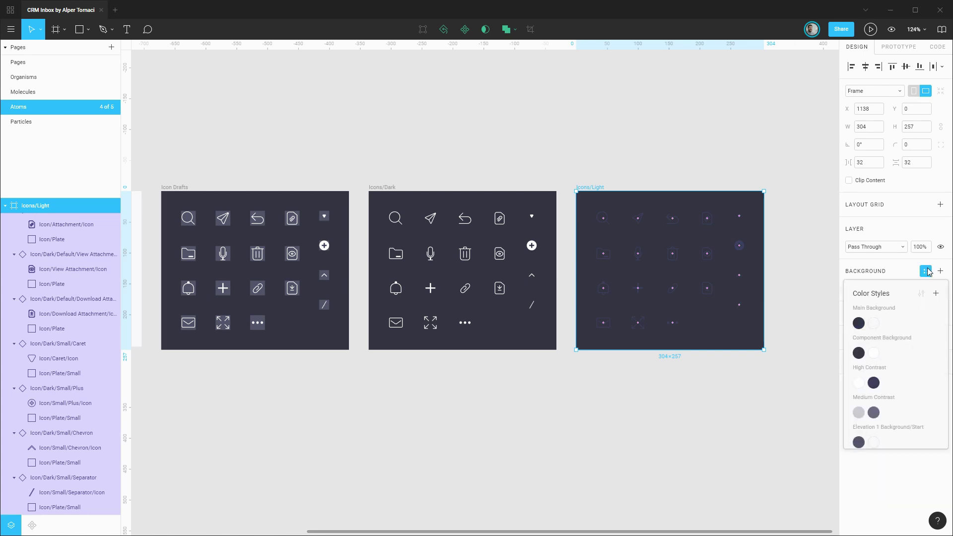
pyautogui.click(875, 324)
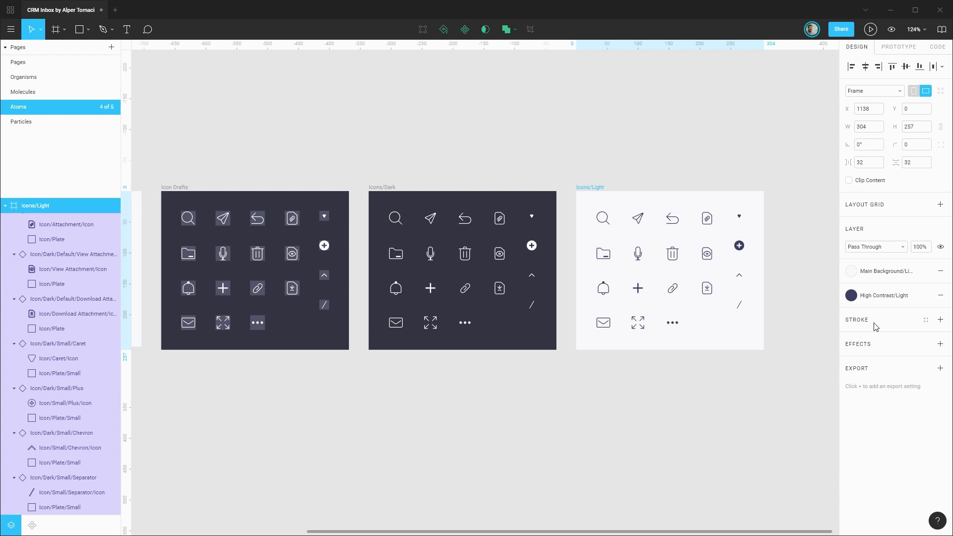
# Give the Icons/Dark frame the Main Background/Dark fill style
pyautogui.click(385, 188)
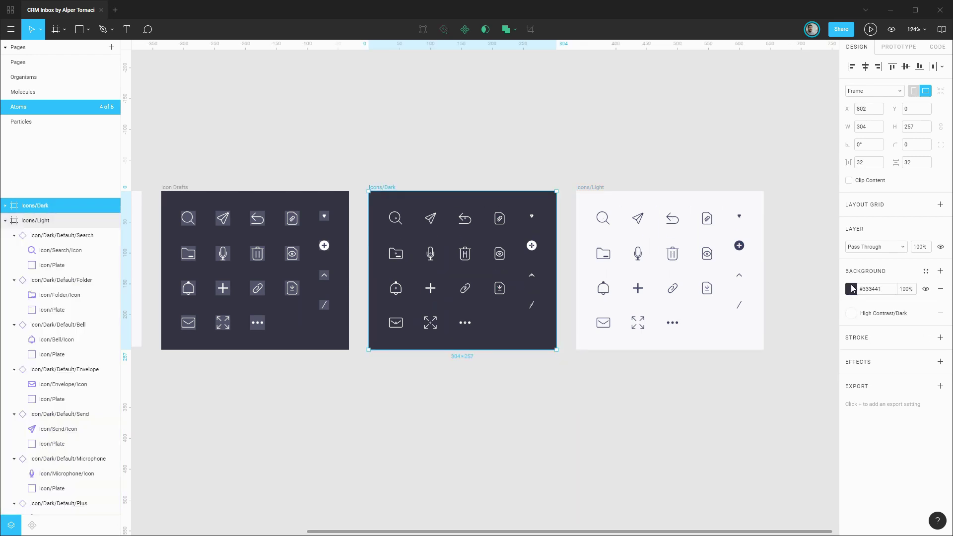
pyautogui.click(926, 271)
pyautogui.click(863, 318)
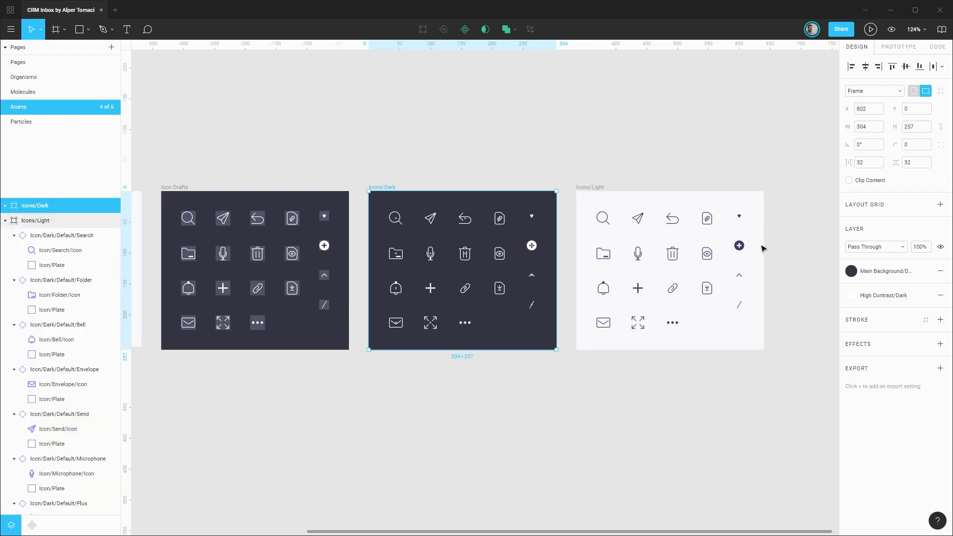
# Collapse the Search through Attachment icon groups in Icons/Light's layer tree
pyautogui.click(596, 187)
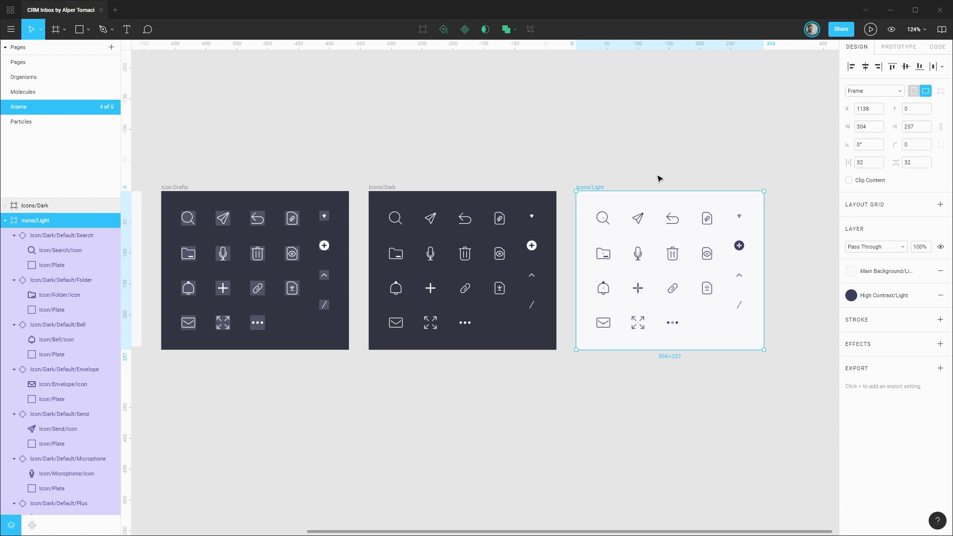
pyautogui.click(14, 235)
pyautogui.click(14, 251)
pyautogui.click(14, 265)
pyautogui.click(14, 280)
pyautogui.click(14, 295)
pyautogui.click(13, 310)
pyautogui.click(13, 325)
pyautogui.click(14, 339)
pyautogui.click(14, 355)
pyautogui.click(14, 369)
pyautogui.click(14, 384)
pyautogui.click(14, 399)
pyautogui.click(14, 414)
pyautogui.scroll(2, 70, 370)
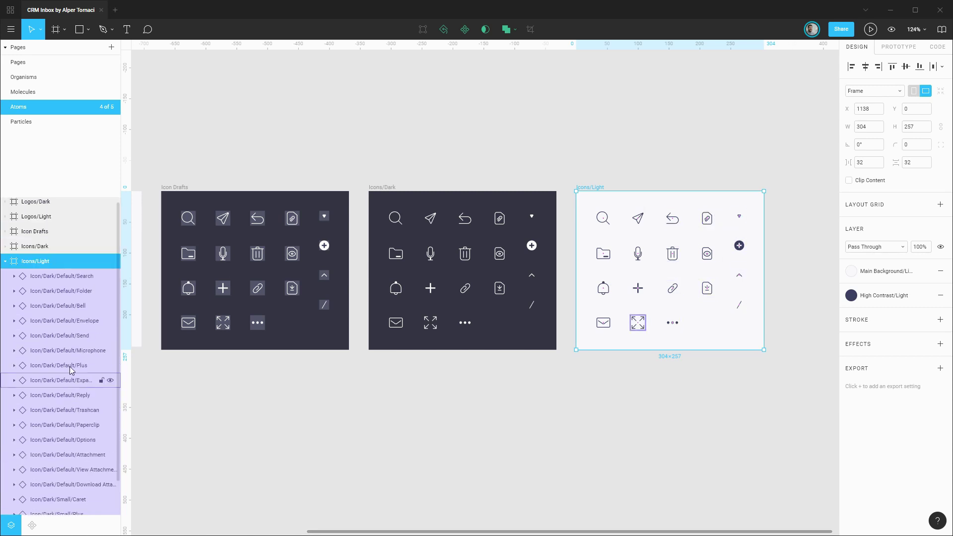
pyautogui.click(66, 281)
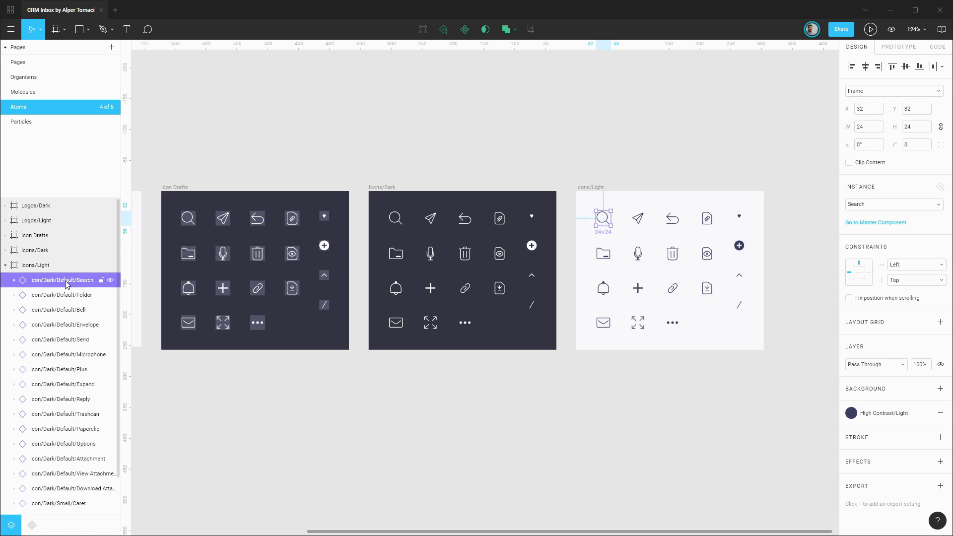
# Make the Search, Folder and Microphone icons components with Ctrl+Alt+K
pyautogui.hotkey('ctrl', 'alt', 'k')
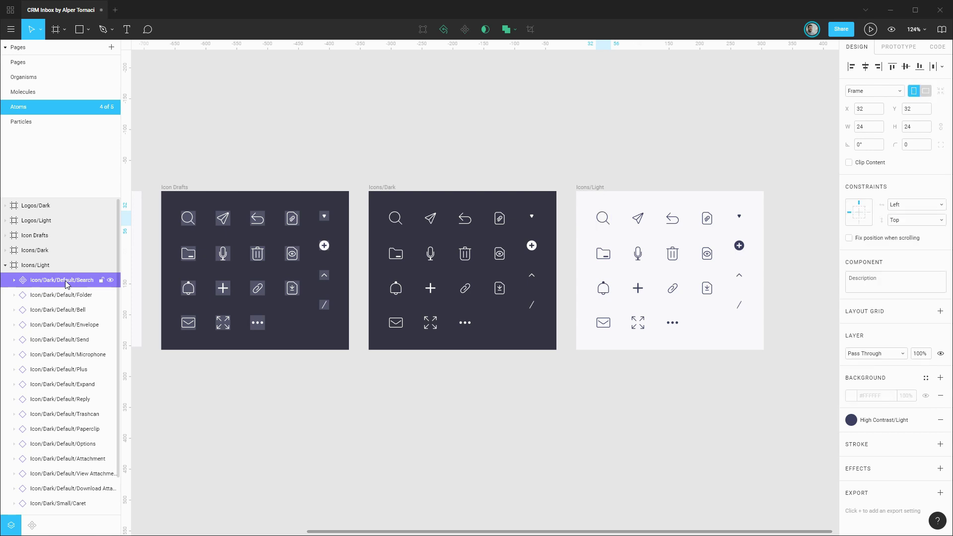
pyautogui.click(15, 281)
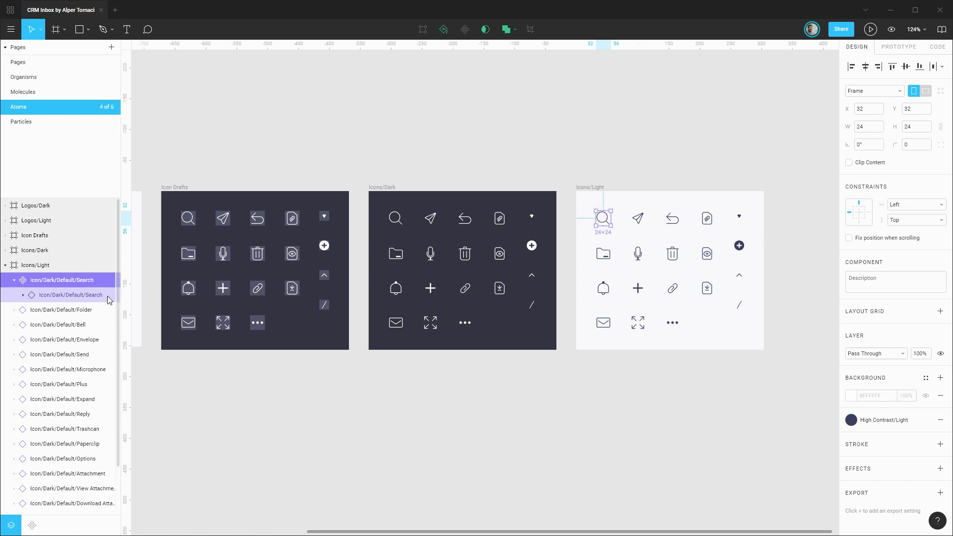
pyautogui.click(13, 280)
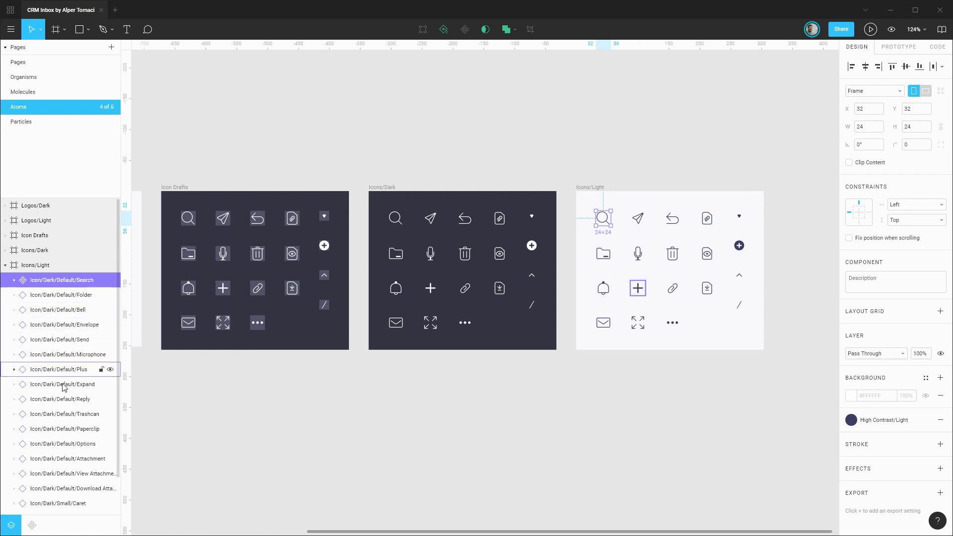
pyautogui.scroll(-1, 69, 437)
pyautogui.scroll(1, 72, 338)
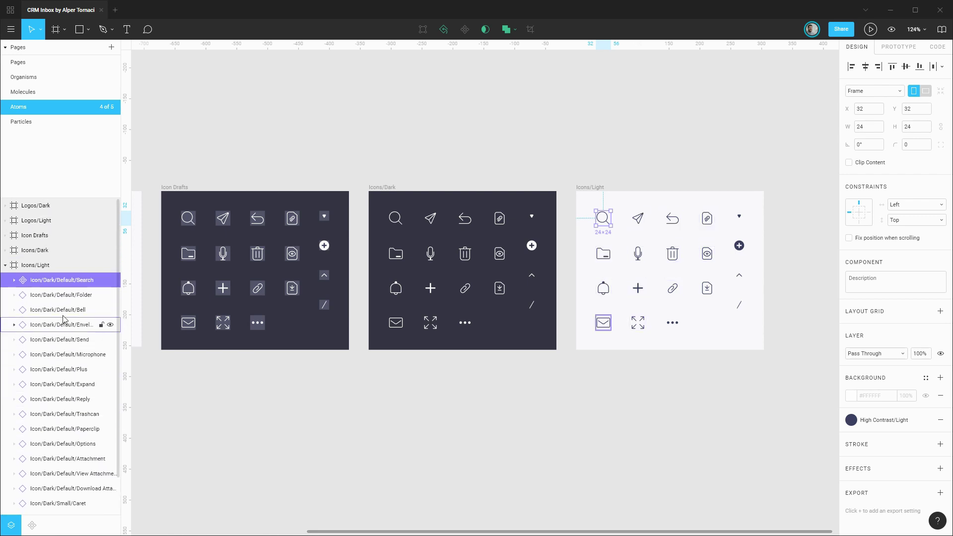
pyautogui.click(63, 296)
pyautogui.hotkey('ctrl', 'alt', 'k')
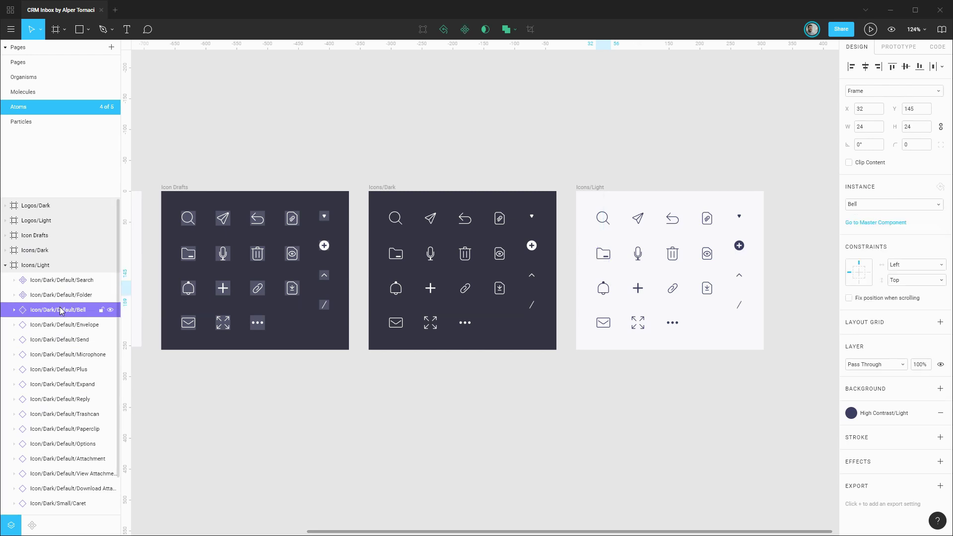
pyautogui.press('Tab')
pyautogui.hotkey('ctrl', 'alt', 'k')
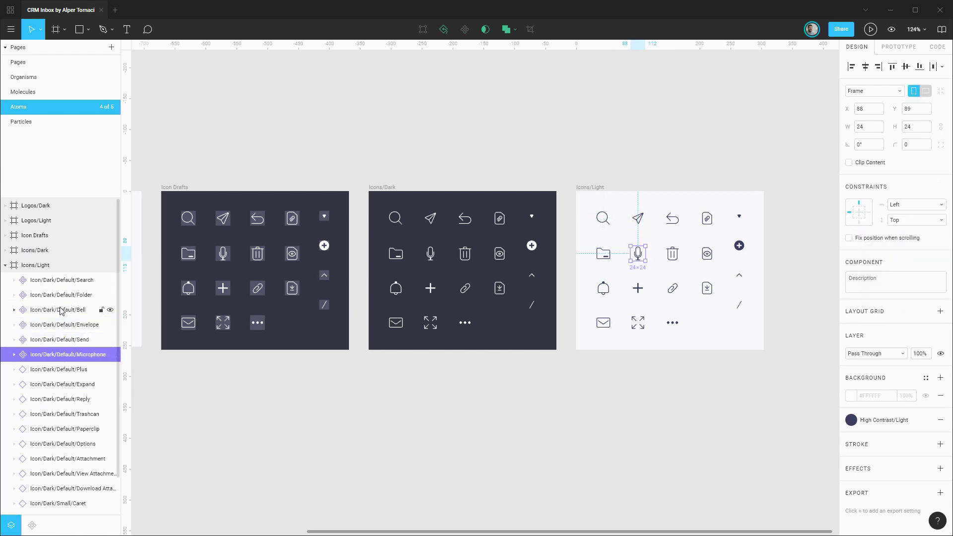
# Convert the Plus, Expand, Reply, Trashcan, Paperclip, Options and remaining icons to components, then deselect
pyautogui.click(64, 371)
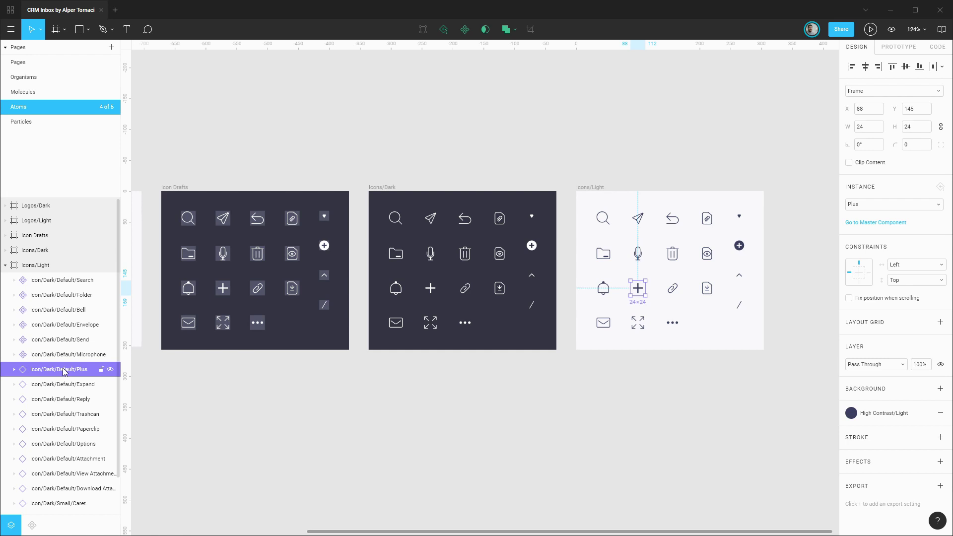
pyautogui.hotkey('ctrl', 'alt', 'k')
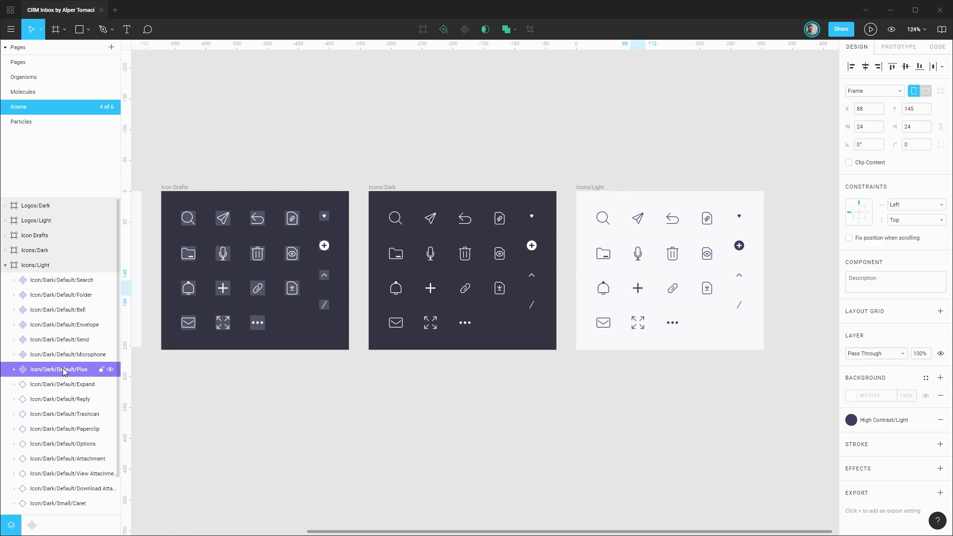
pyautogui.press('Tab')
pyautogui.hotkey('ctrl', 'alt', 'k')
pyautogui.press('Tab')
pyautogui.hotkey('ctrl', 'alt', 'k')
pyautogui.press('Tab')
pyautogui.hotkey('ctrl', 'alt', 'k')
pyautogui.press('Tab')
pyautogui.hotkey('ctrl', 'alt', 'k')
pyautogui.press('Tab')
pyautogui.hotkey('ctrl', 'alt', 'k')
pyautogui.press('Tab')
pyautogui.hotkey('ctrl', 'alt', 'k')
pyautogui.press('Tab')
pyautogui.click(620, 181)
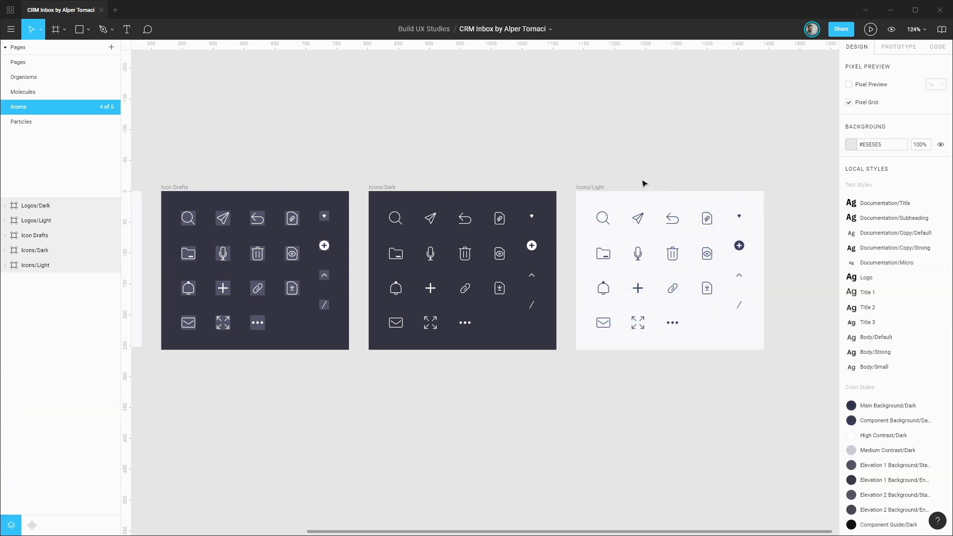
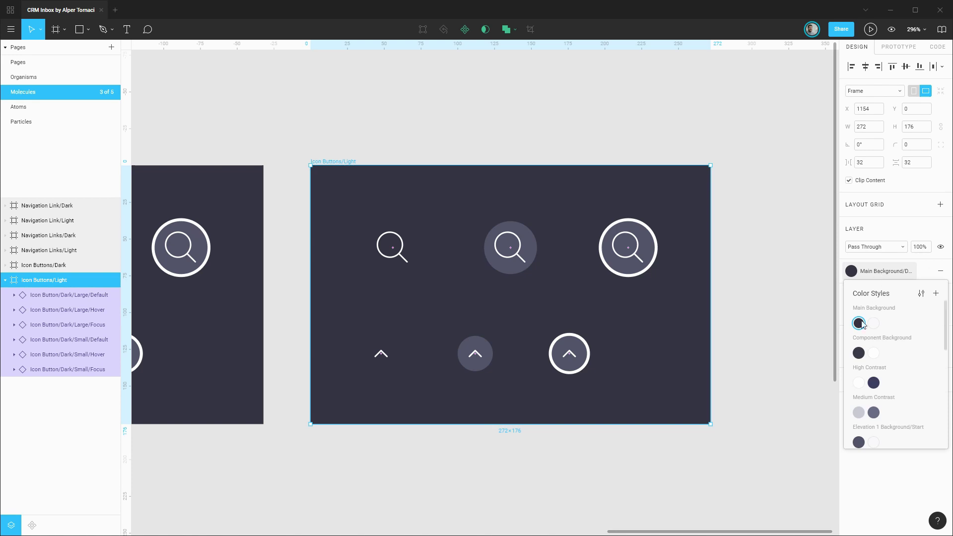
# Fill the frame with Main Background/Light and select the default button's Search icon for swapping
pyautogui.click(874, 323)
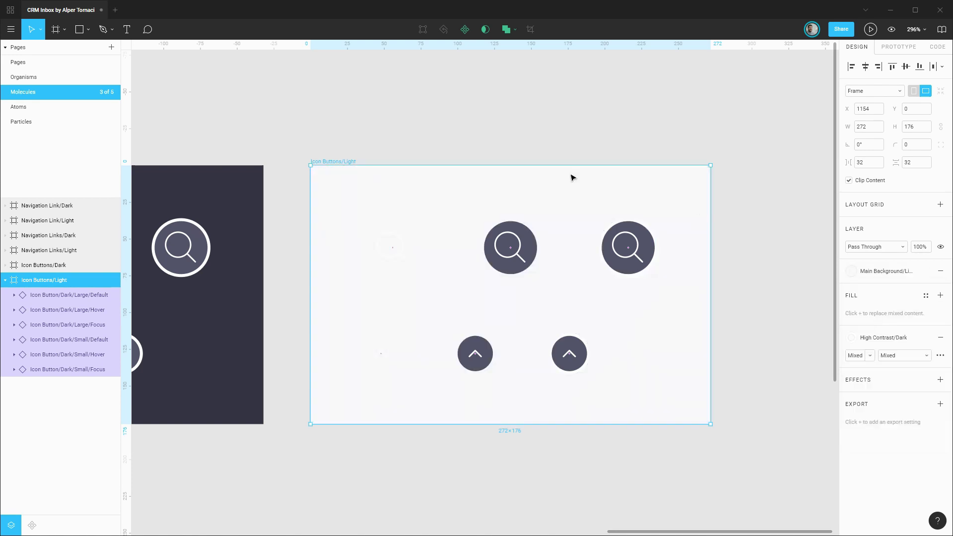
pyautogui.click(64, 295)
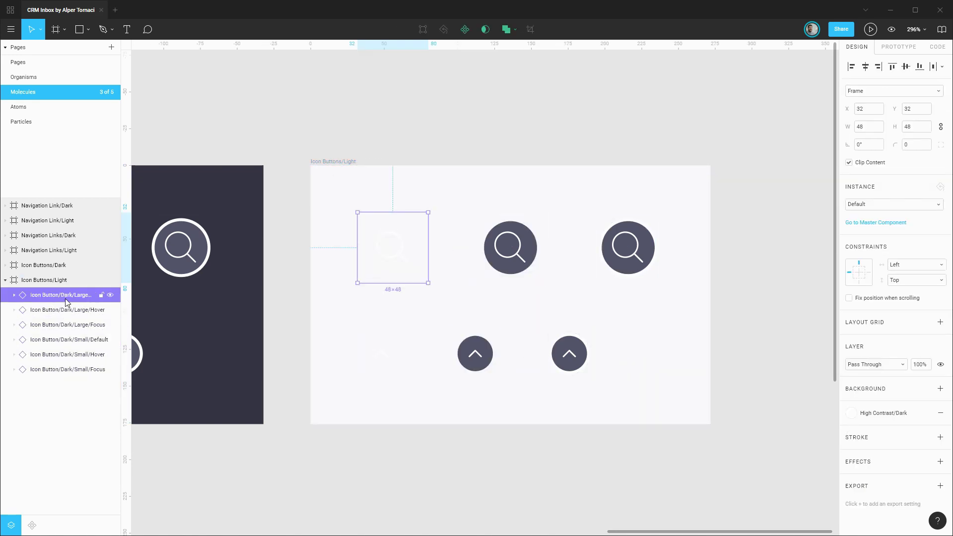
pyautogui.click(15, 295)
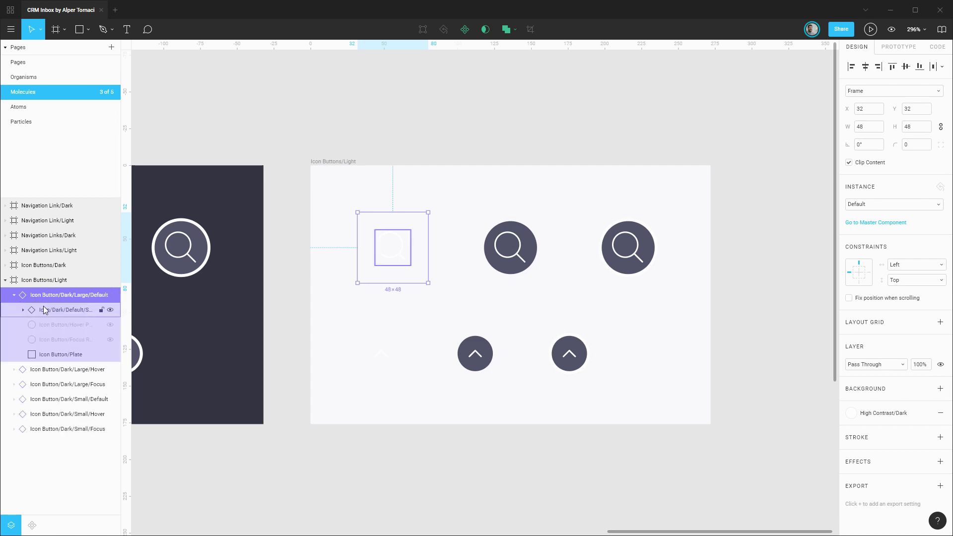
pyautogui.click(44, 310)
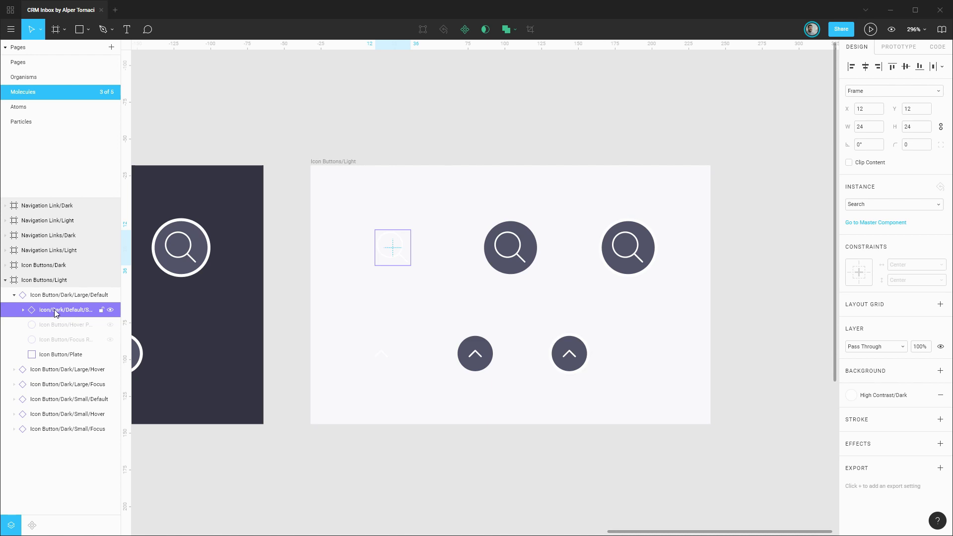
pyautogui.click(920, 205)
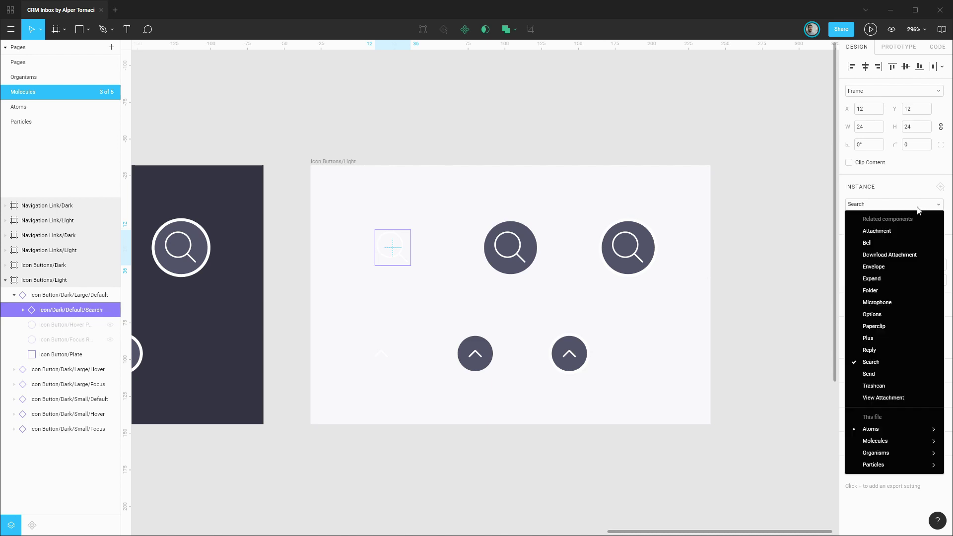
# Swap the button's icon to Icons/Light > Default > Search
pyautogui.moveTo(874, 433)
pyautogui.moveTo(809, 444)
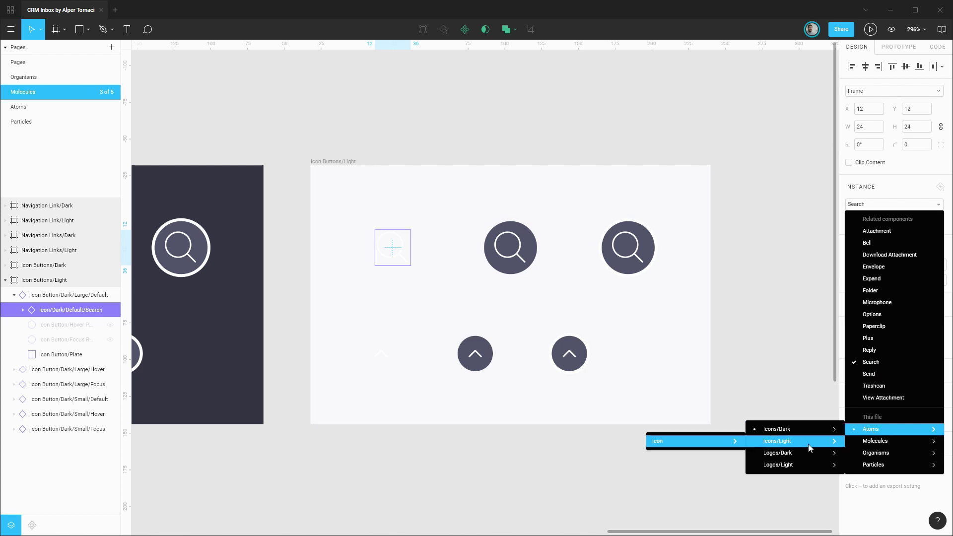
pyautogui.moveTo(680, 440)
pyautogui.moveTo(601, 444)
pyautogui.moveTo(517, 439)
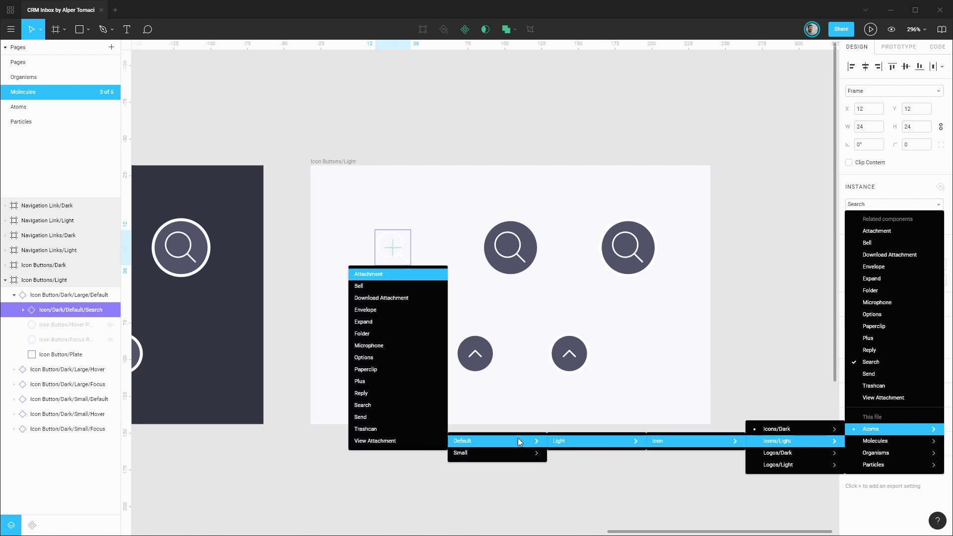
pyautogui.click(364, 407)
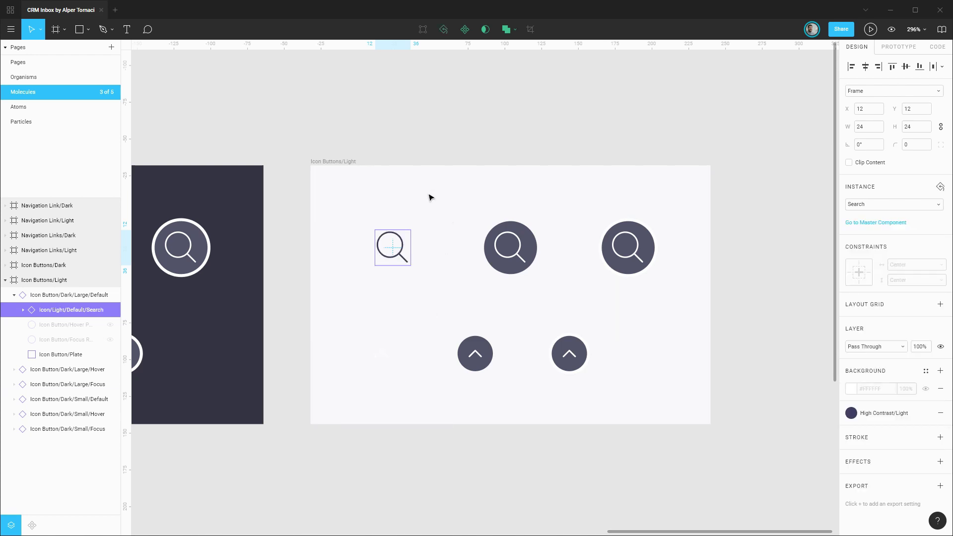
pyautogui.click(393, 246)
# Unhide the Hover Plate and fill it with Elevation 1 Background/End/Light
pyautogui.click(68, 328)
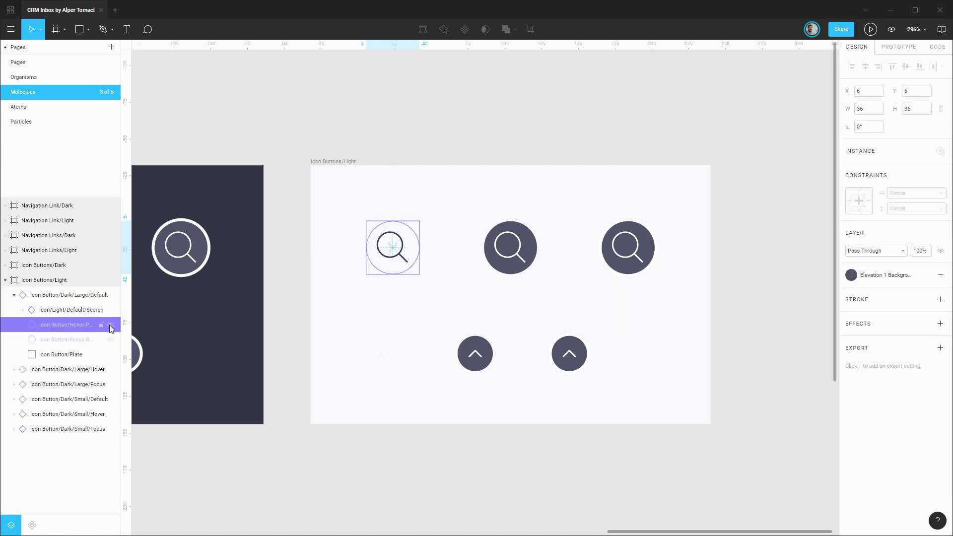
pyautogui.click(110, 325)
pyautogui.click(110, 339)
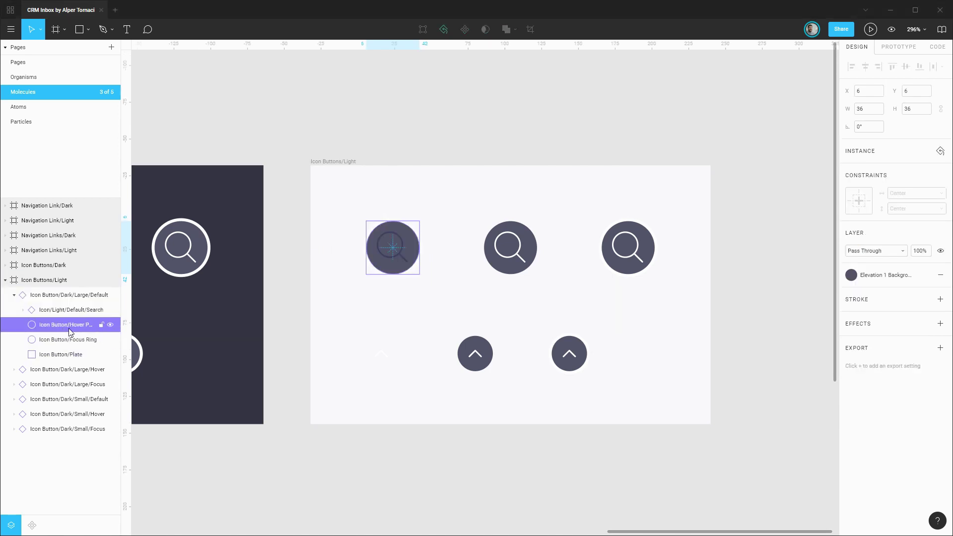
pyautogui.click(886, 276)
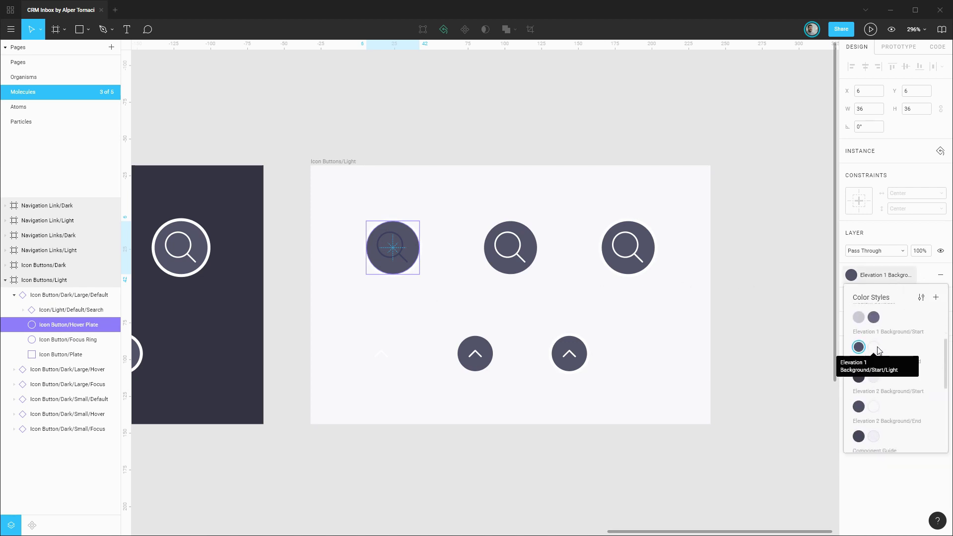
pyautogui.click(876, 348)
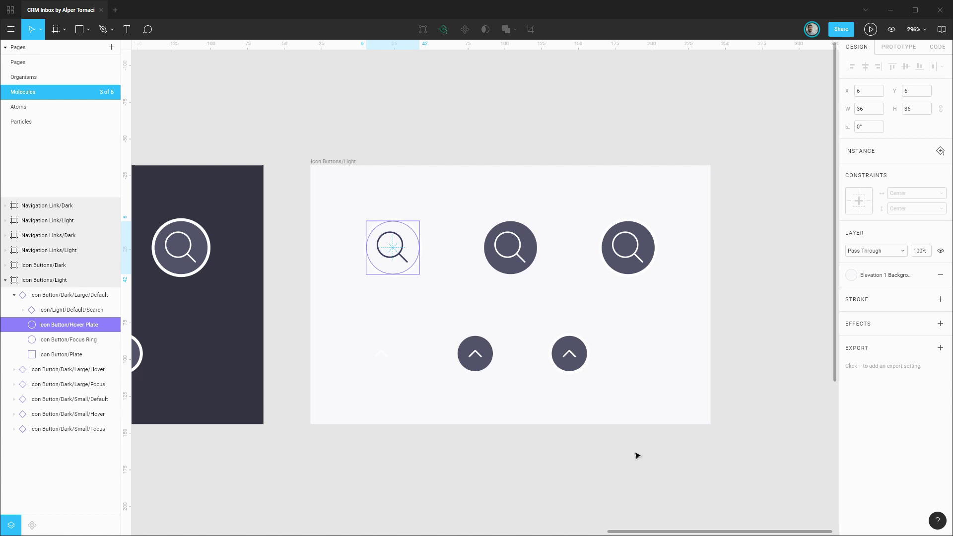
pyautogui.click(700, 458)
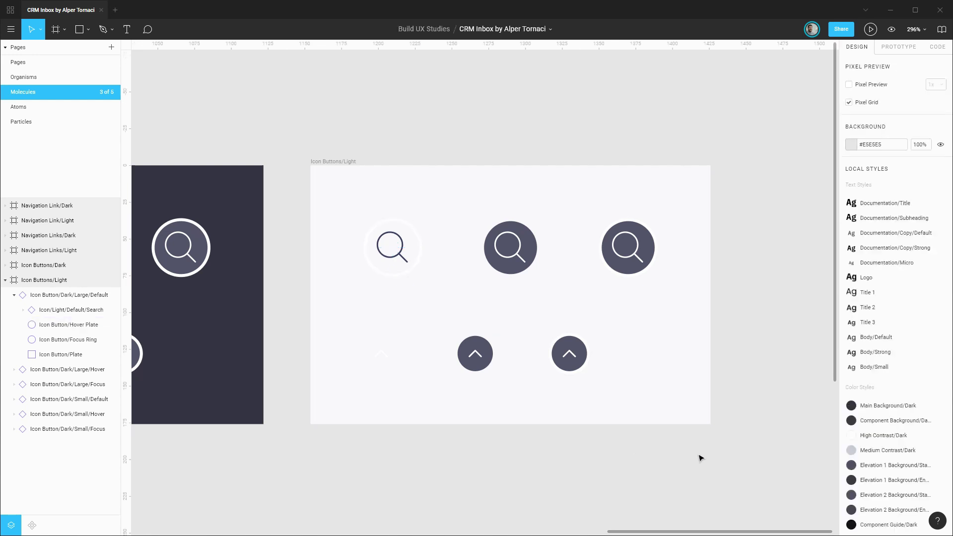
pyautogui.click(68, 329)
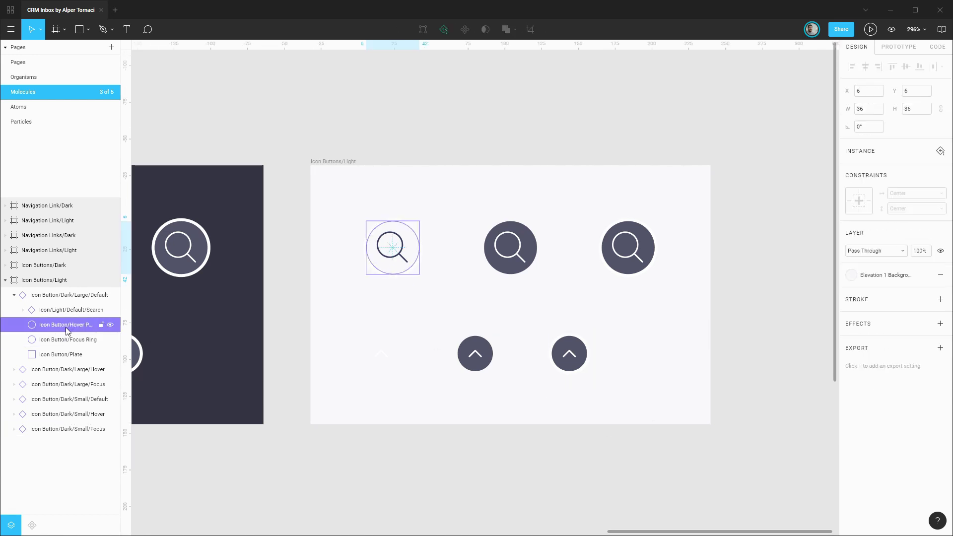
pyautogui.click(851, 275)
pyautogui.scroll(-3, 883, 380)
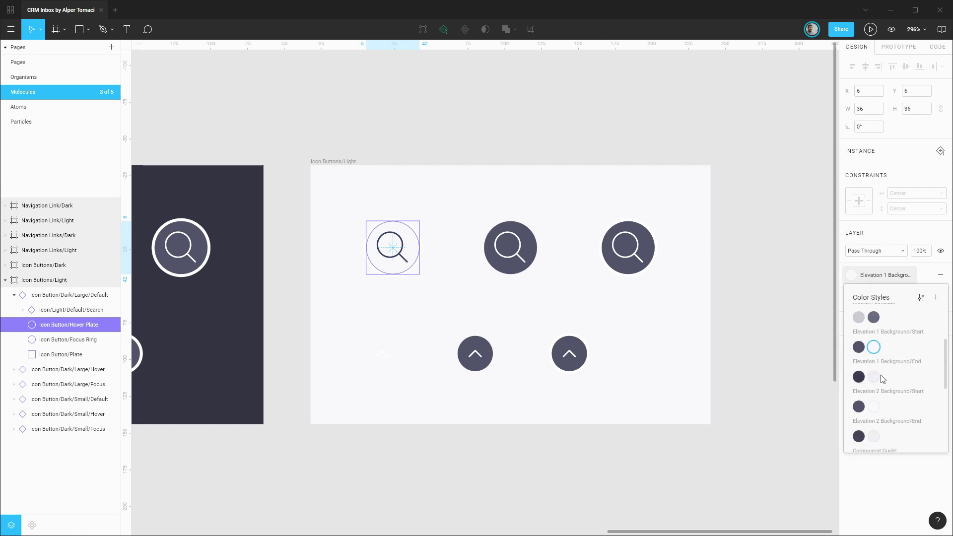
pyautogui.click(875, 379)
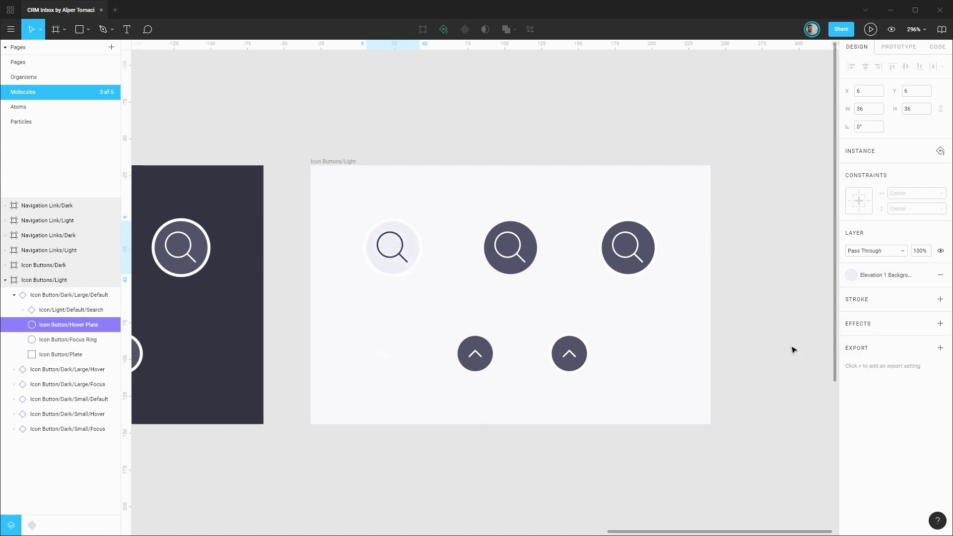
pyautogui.click(743, 309)
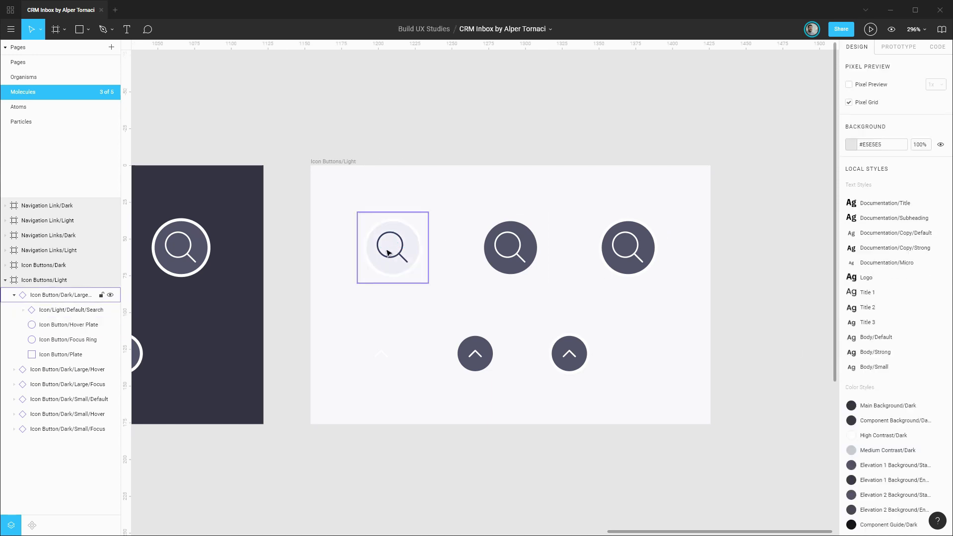
# Set the Focus Ring colour to the dark High Contrast/Light style
pyautogui.click(64, 340)
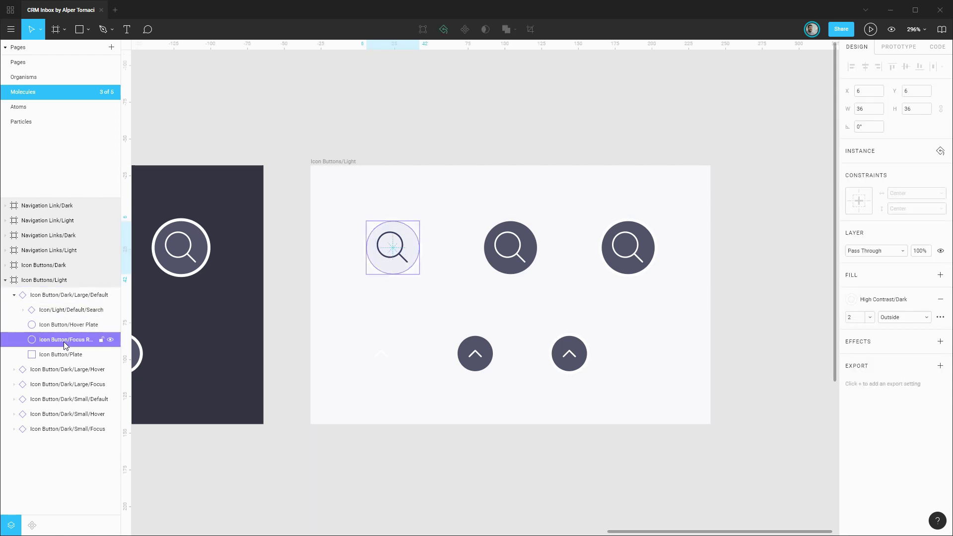
pyautogui.click(883, 300)
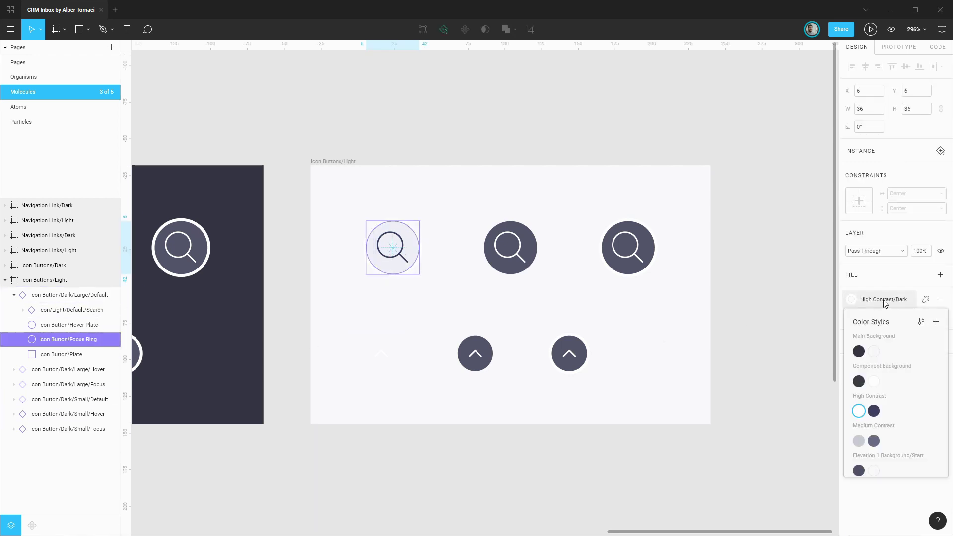
pyautogui.click(874, 411)
pyautogui.click(424, 136)
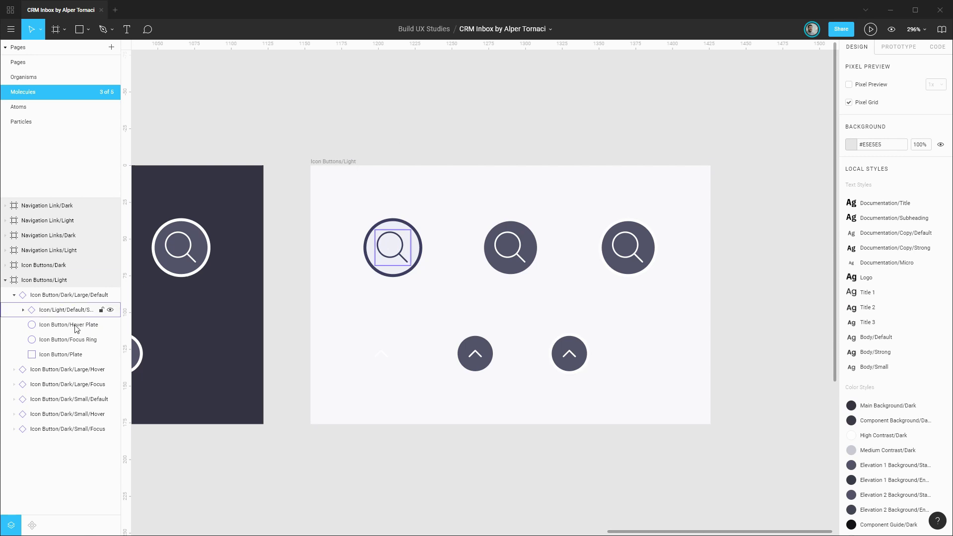
pyautogui.click(14, 295)
pyautogui.click(78, 295)
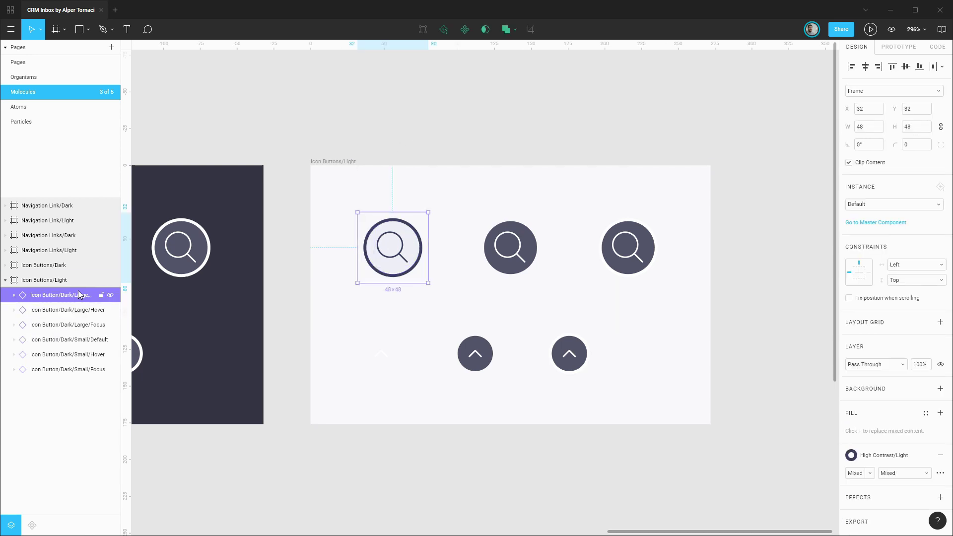
# Rename the default button component to Icon Button/Light/Large/Default
pyautogui.doubleClick(79, 295)
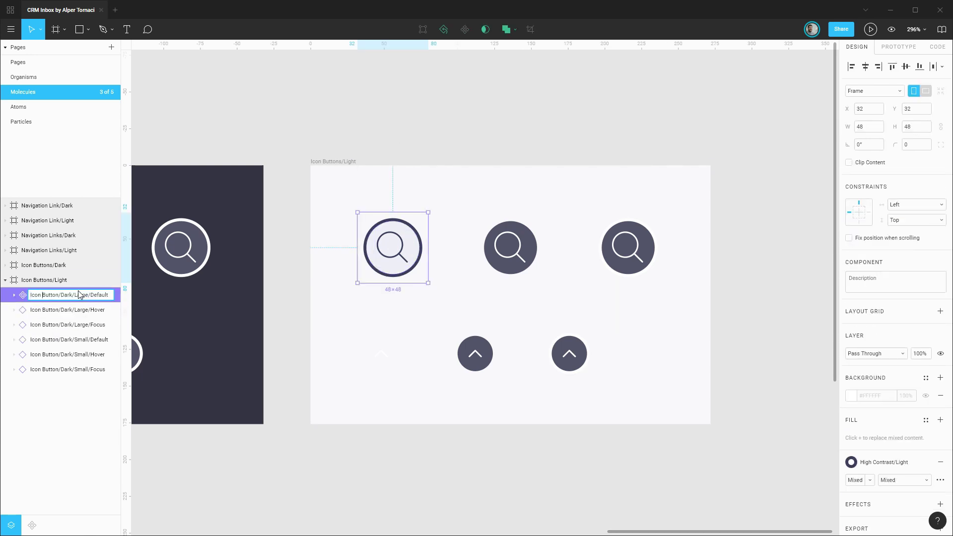
pyautogui.press('Delete')
pyautogui.press('Delete')
pyautogui.press('Delete')
pyautogui.press('Delete')
pyautogui.press('Delete')
pyautogui.write('/Light')
pyautogui.press('Return')
# Delete the dark large Hover and Focus buttons
pyautogui.click(74, 310)
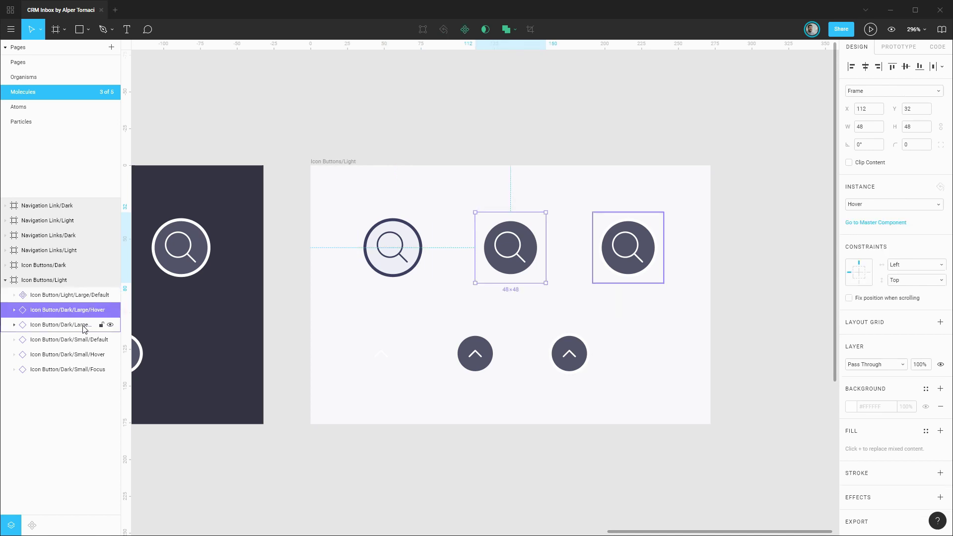
pyautogui.keyDown('shift'); pyautogui.click(87, 324); pyautogui.keyUp('shift')
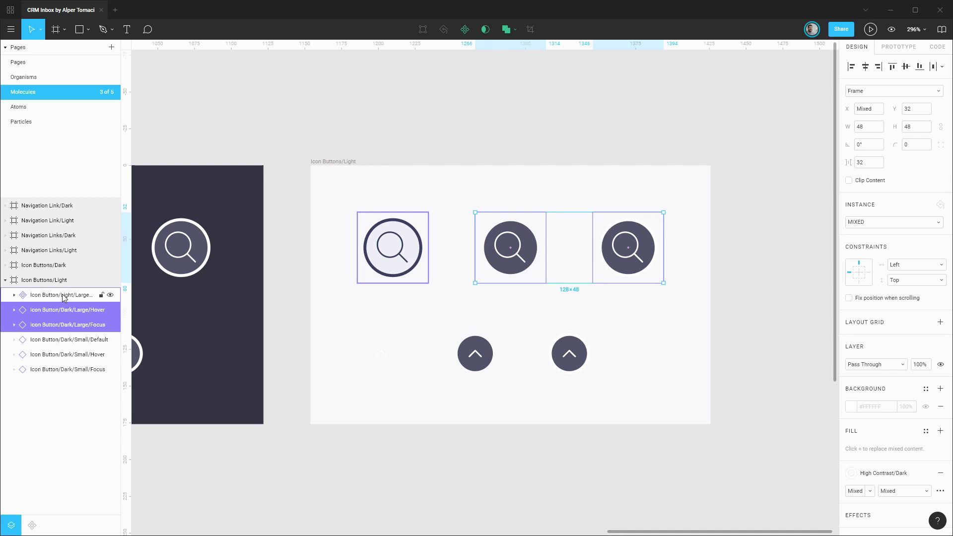
pyautogui.press('Delete')
# Duplicate the light default button twice and space the copies at X 144 and X 192
pyautogui.click(62, 295)
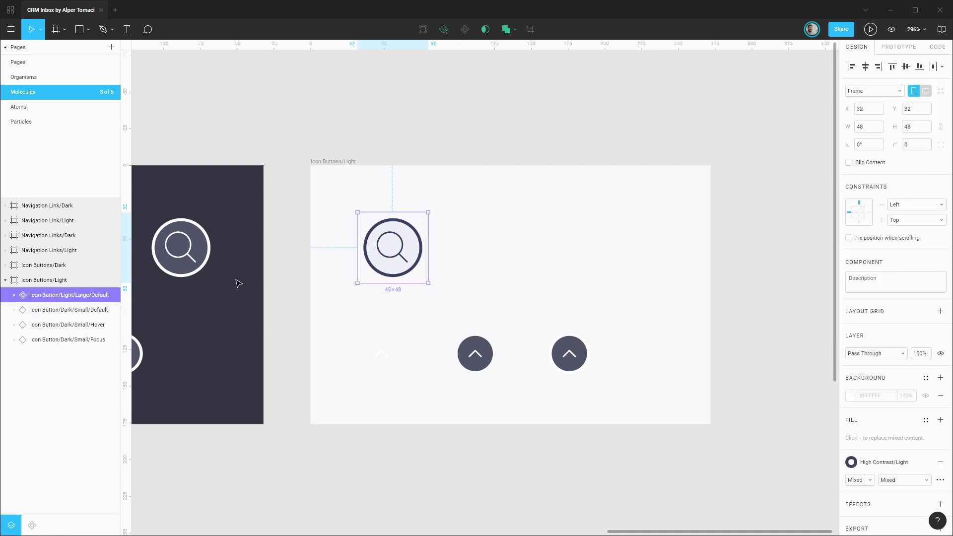
pyautogui.hotkey('ctrl', 'd')
pyautogui.hotkey('ctrl', 'd')
pyautogui.moveTo(71, 296); pyautogui.dragTo(68, 332)
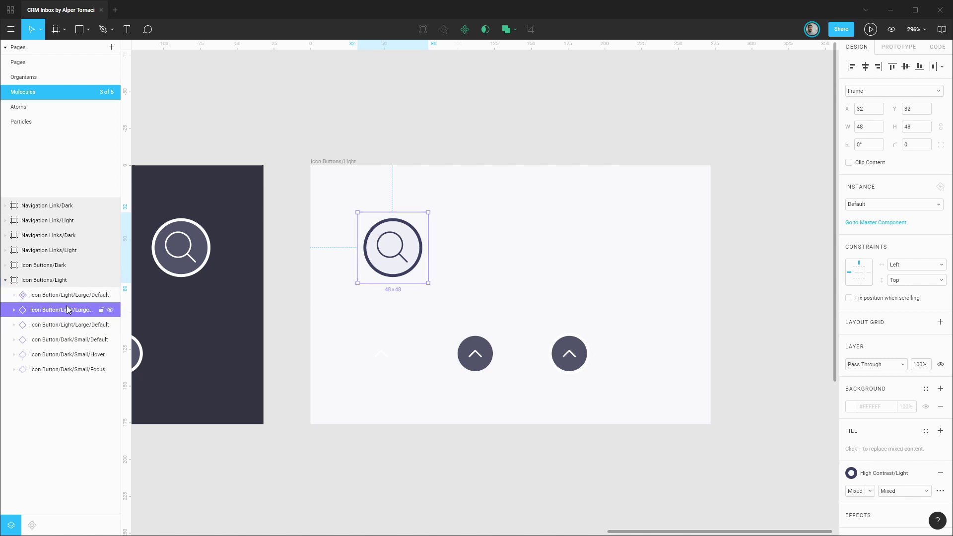
pyautogui.keyDown('shift'); pyautogui.click(61, 325); pyautogui.keyUp('shift')
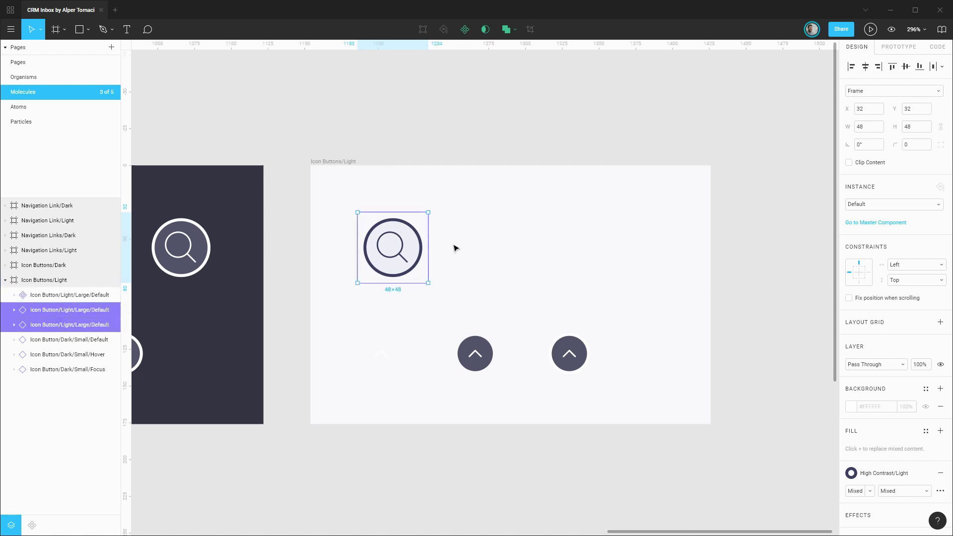
pyautogui.moveTo(400, 257); pyautogui.dragTo(495, 257)
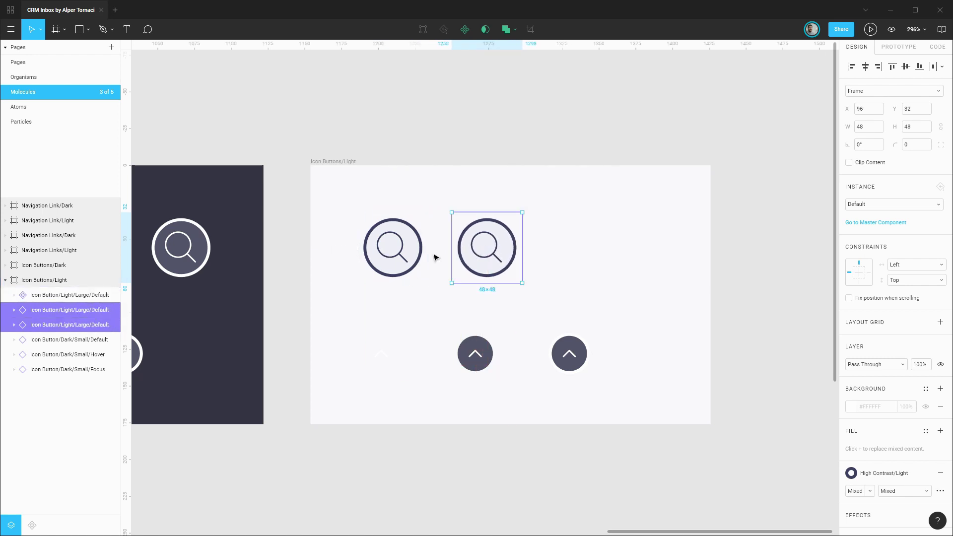
pyautogui.hotkey('shift', 'Right')
pyautogui.hotkey('shift', 'Right')
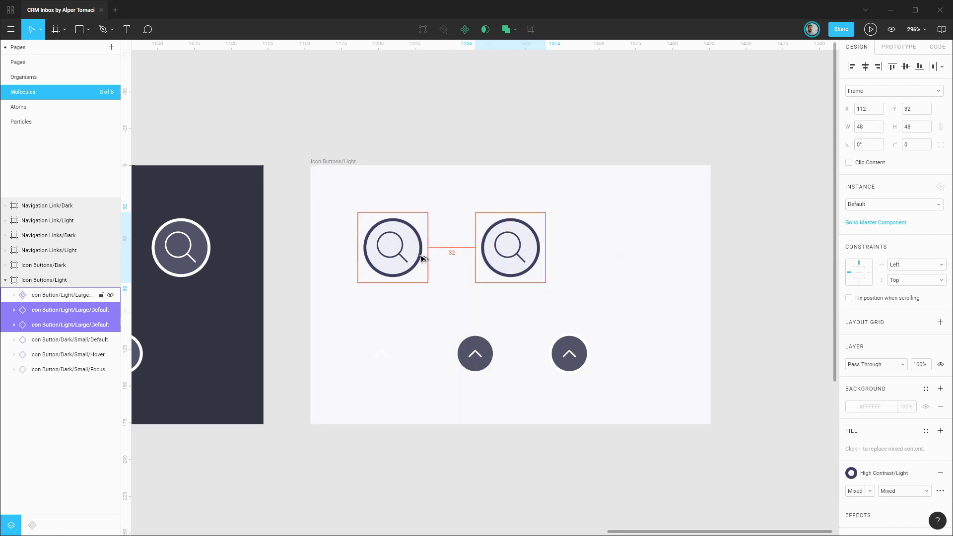
pyautogui.click(79, 326)
pyautogui.hotkey('shift', 'Right')
pyautogui.hotkey('shift', 'Right')
pyautogui.hotkey('shift', 'Right')
pyautogui.hotkey('shift', 'Right')
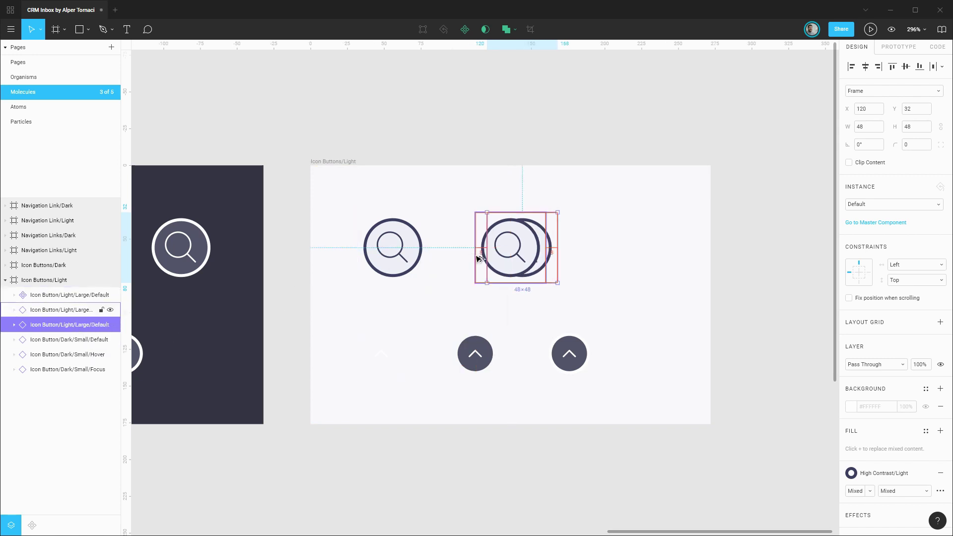
pyautogui.hotkey('shift', 'Right')
pyautogui.hotkey('shift', 'Right')
pyautogui.hotkey('shift', 'Right')
pyautogui.hotkey('shift', 'Right')
pyautogui.hotkey('shift', 'Right')
pyautogui.hotkey('shift', 'Right')
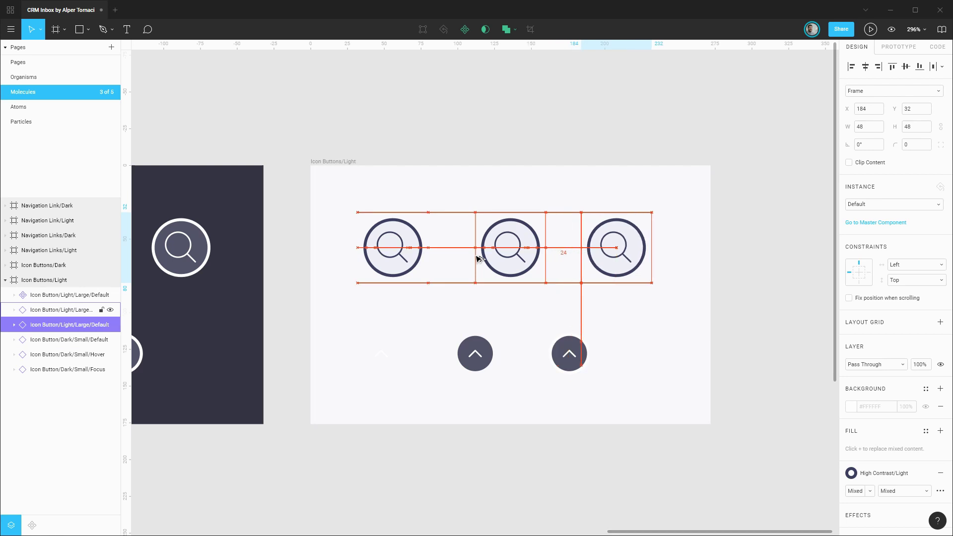
# Hide the Hover Plate and Focus Ring layers in the button's nested layers
pyautogui.click(92, 311)
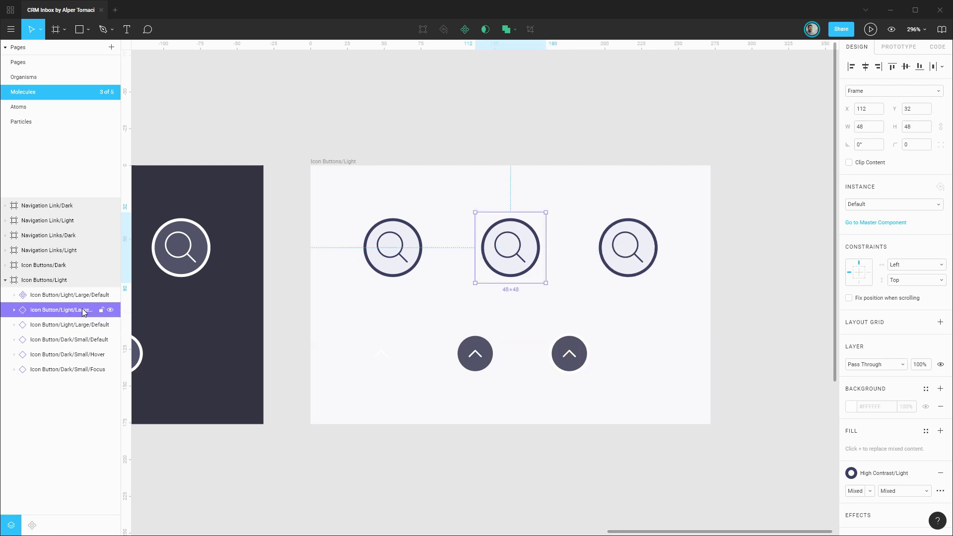
pyautogui.click(13, 310)
pyautogui.click(23, 325)
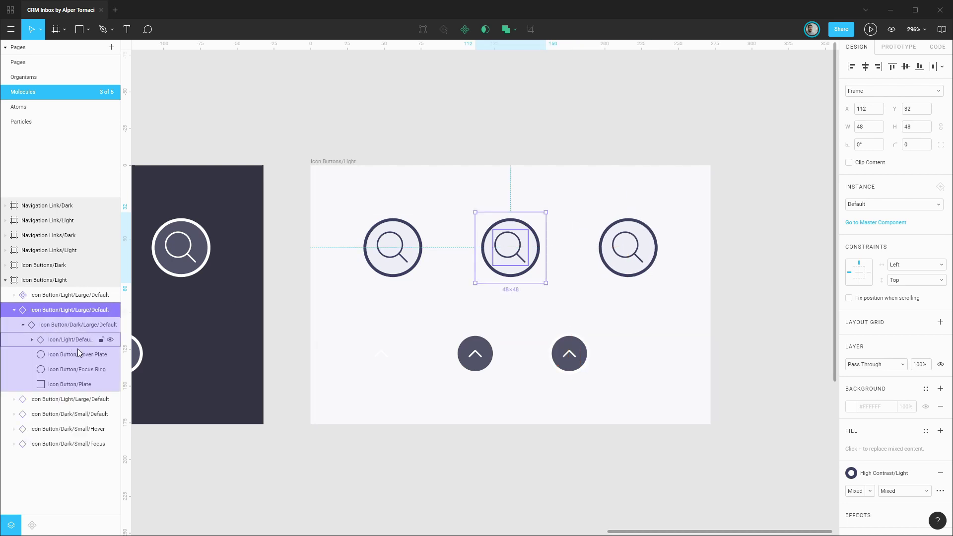
pyautogui.click(15, 295)
pyautogui.click(23, 310)
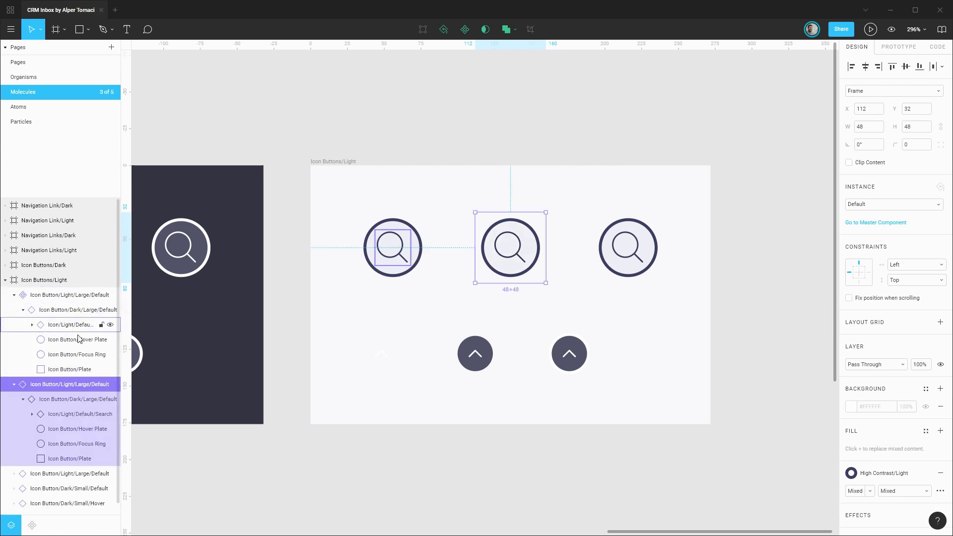
pyautogui.click(109, 339)
pyautogui.click(109, 354)
pyautogui.click(23, 310)
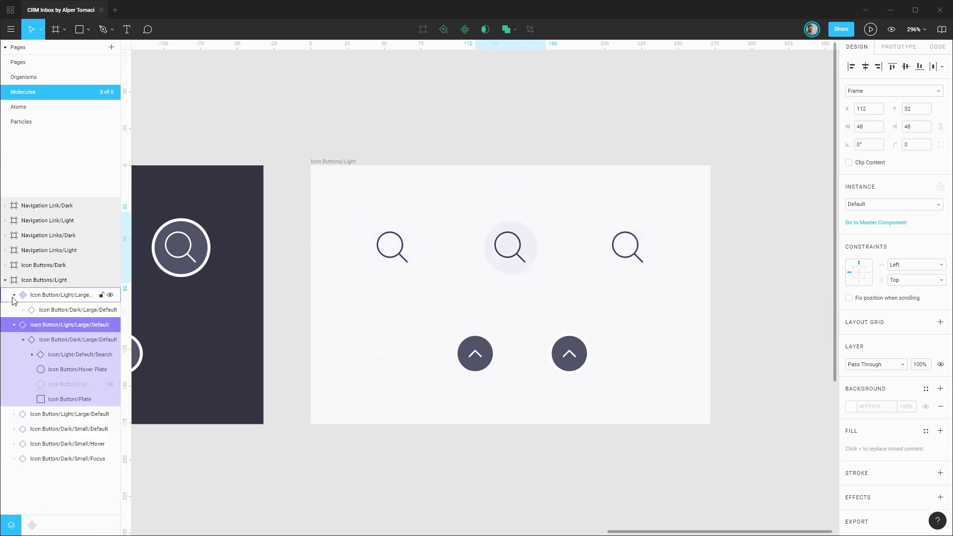
pyautogui.click(14, 295)
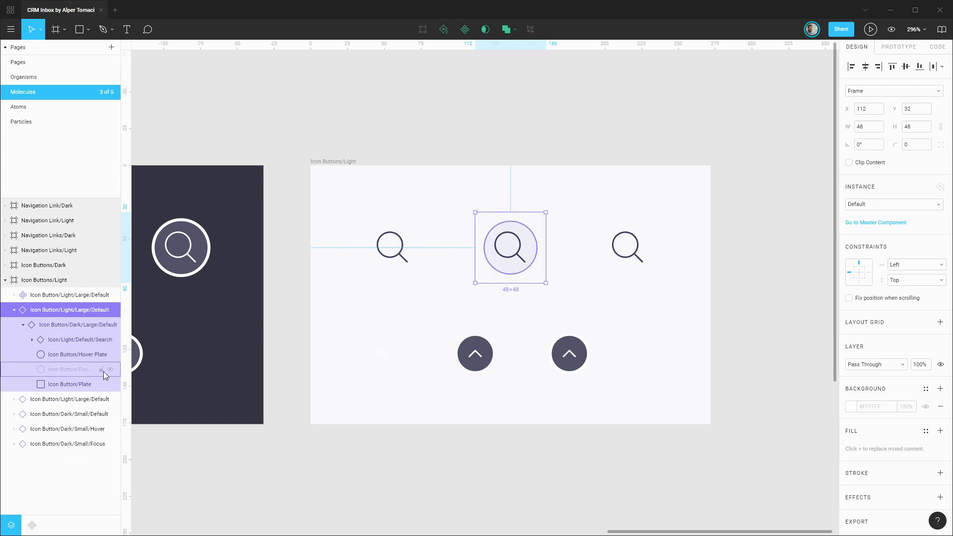
# Make the middle search button a component named Icon Button/Light/Large/Hover
pyautogui.hotkey('ctrl', 'alt', 'k')
pyautogui.doubleClick(57, 313)
pyautogui.press('End')
pyautogui.press('BackSpace')
pyautogui.press('BackSpace')
pyautogui.press('BackSpace')
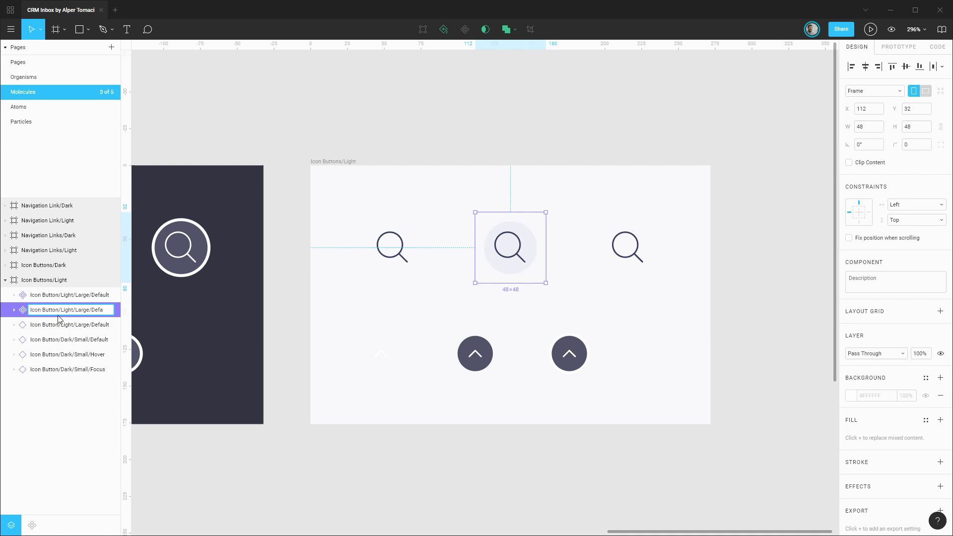
pyautogui.write('Hover')
pyautogui.press('Return')
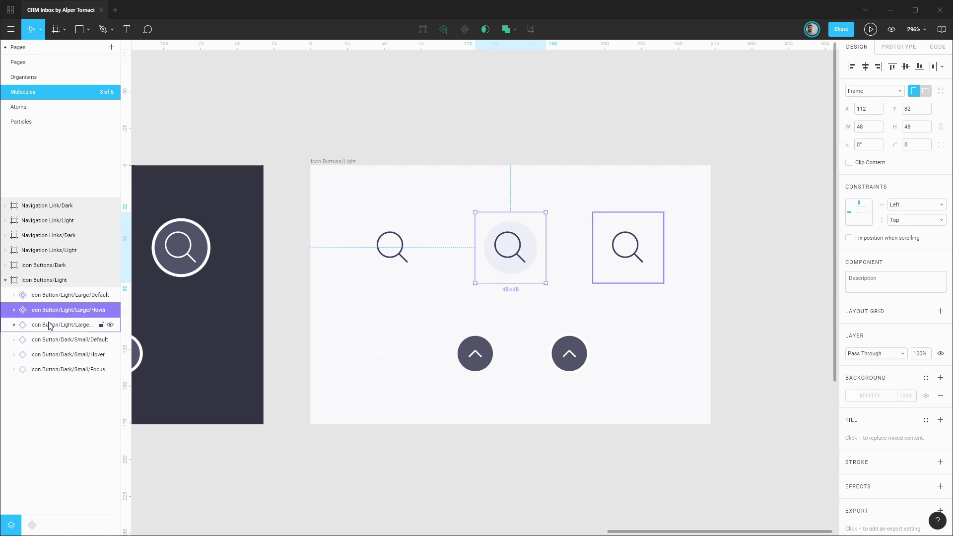
# Show plate and ring on the right button and make it component Icon Button/Light/Large/Focus
pyautogui.click(57, 325)
pyautogui.click(23, 339)
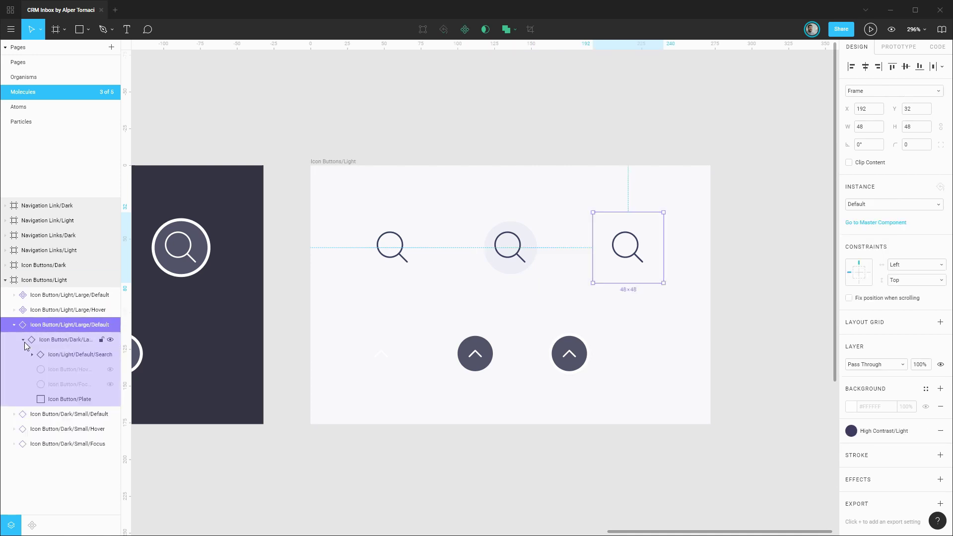
pyautogui.click(110, 370)
pyautogui.click(110, 385)
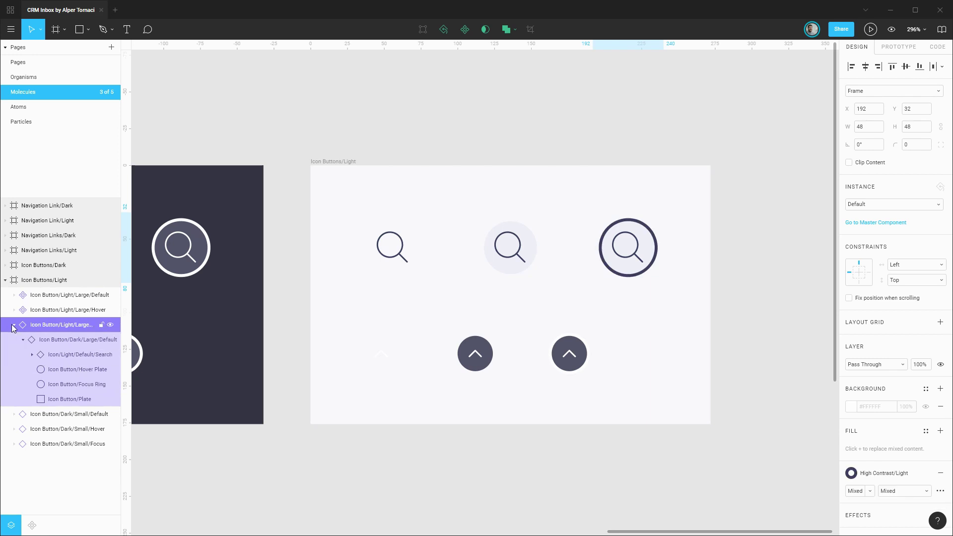
pyautogui.hotkey('ctrl', 'alt', 'k')
pyautogui.doubleClick(57, 325)
pyautogui.press('BackSpace')
pyautogui.press('BackSpace')
pyautogui.press('BackSpace')
pyautogui.press('BackSpace')
pyautogui.press('BackSpace')
pyautogui.press('BackSpace')
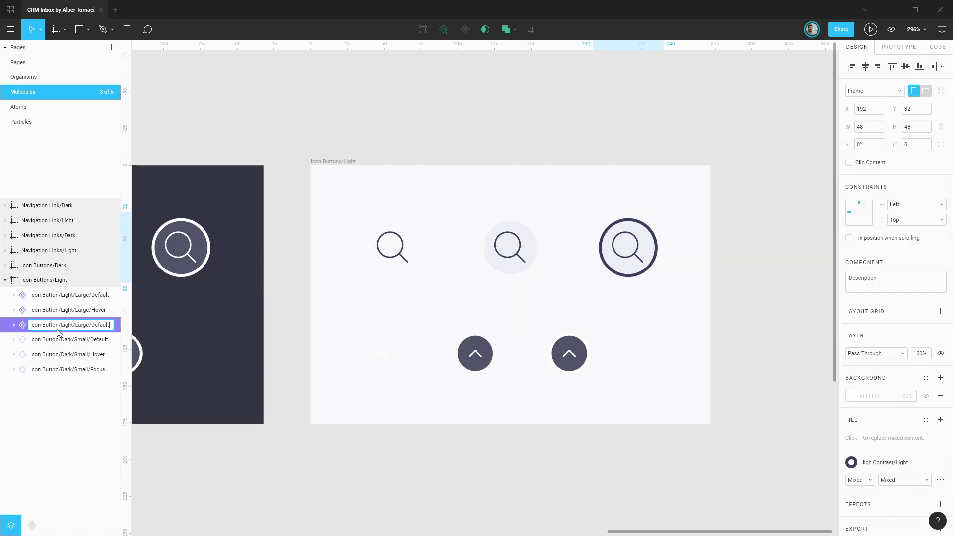
pyautogui.write('ocus')
pyautogui.press('Return')
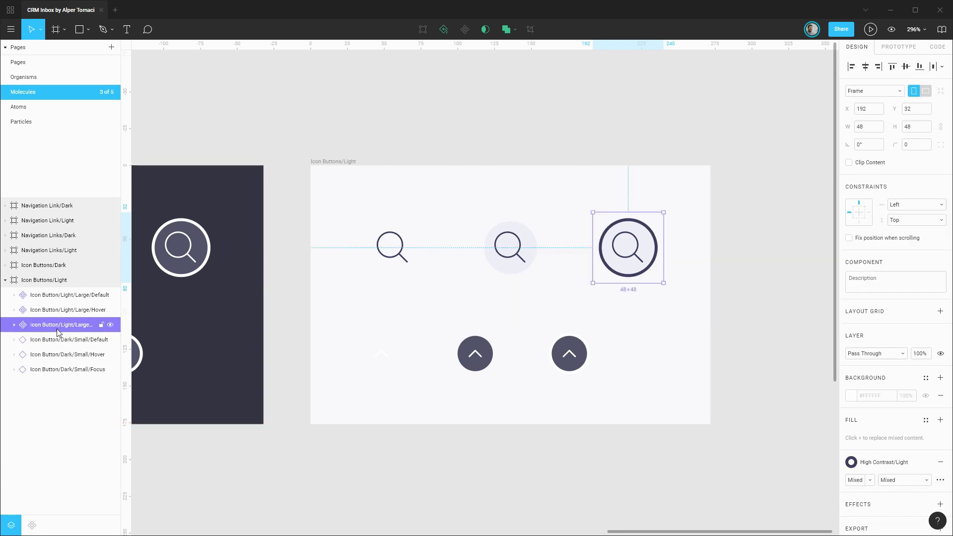
pyautogui.click(58, 341)
# Delete the small dark Hover and Focus buttons
pyautogui.click(62, 354)
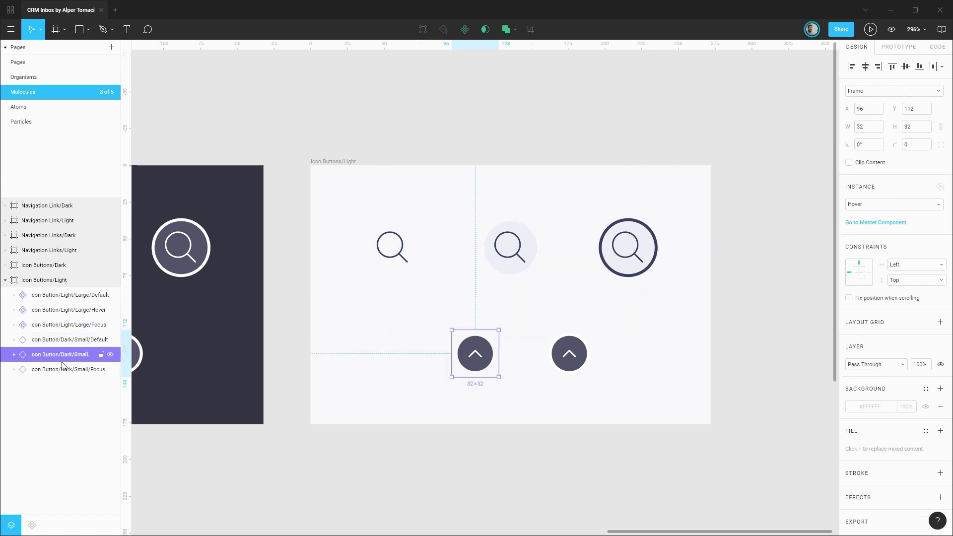
pyautogui.keyDown('shift'); pyautogui.click(63, 370); pyautogui.keyUp('shift')
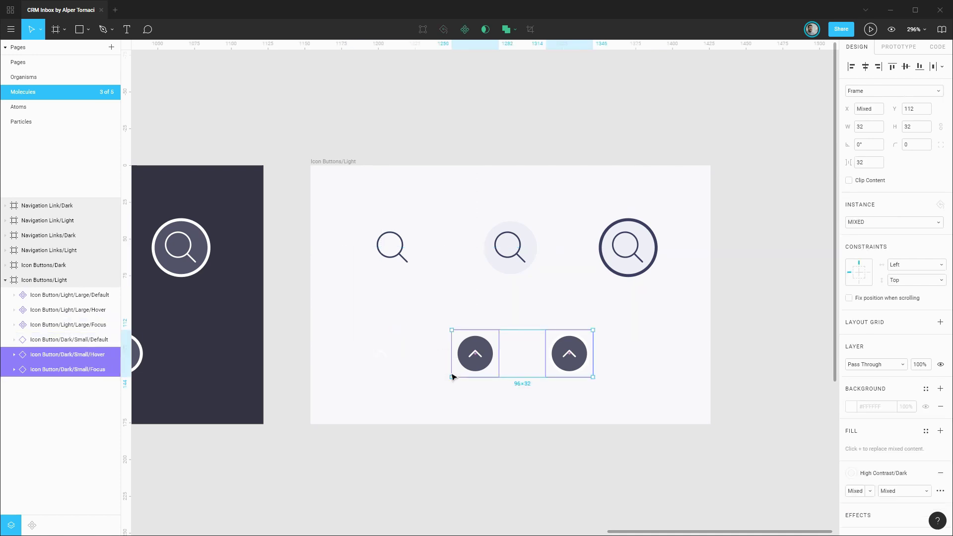
pyautogui.press('Delete')
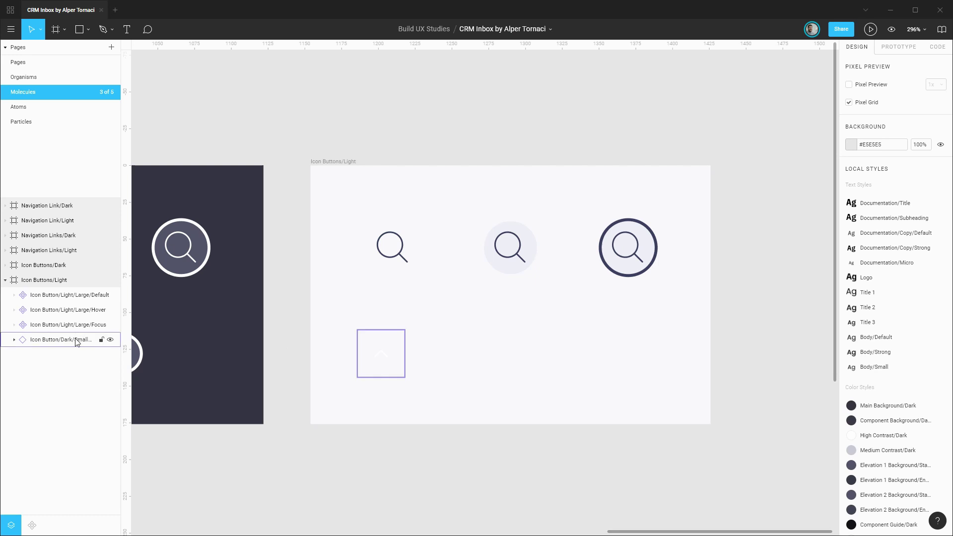
# Swap the small button's chevron to Icon/Light/Small/Chevron
pyautogui.click(75, 341)
pyautogui.click(13, 340)
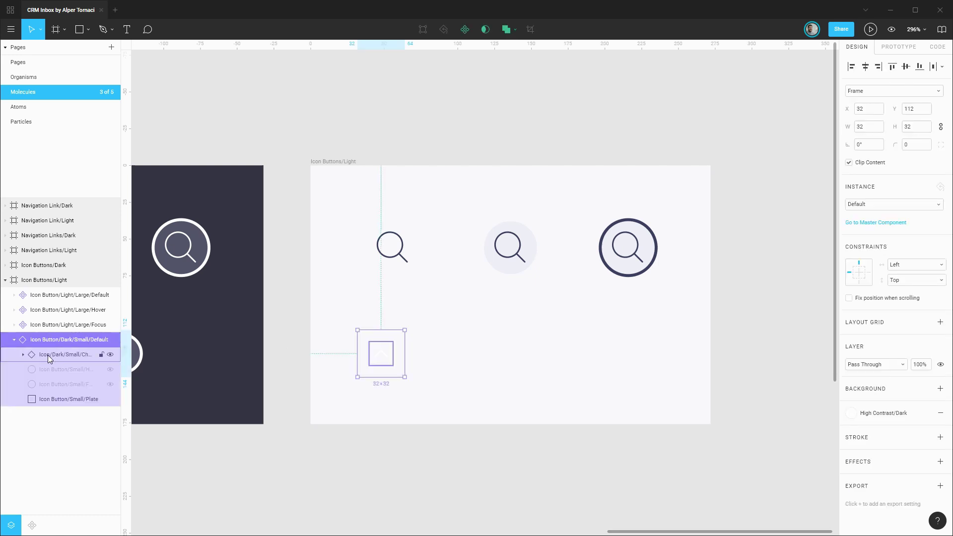
pyautogui.click(47, 355)
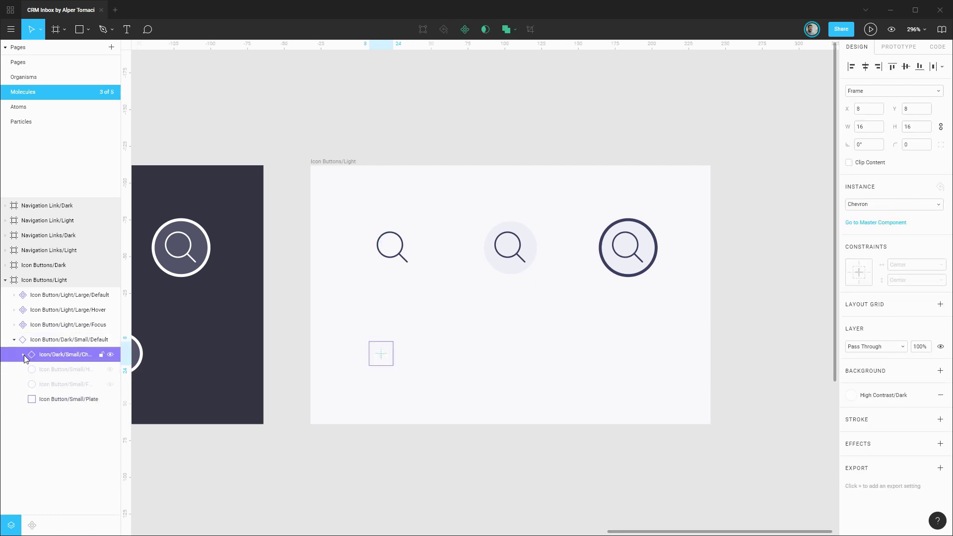
pyautogui.click(898, 205)
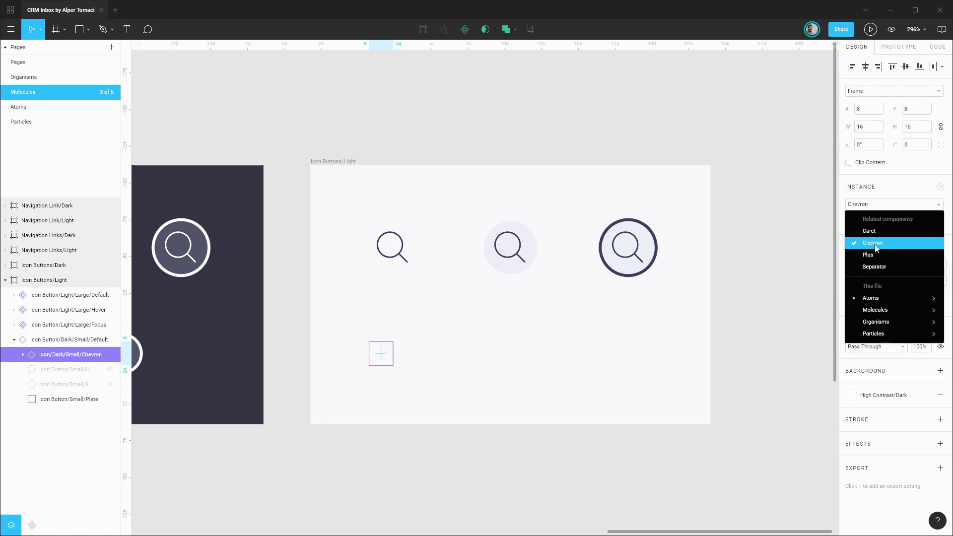
pyautogui.moveTo(876, 298)
pyautogui.moveTo(777, 310)
pyautogui.moveTo(695, 310)
pyautogui.moveTo(595, 309)
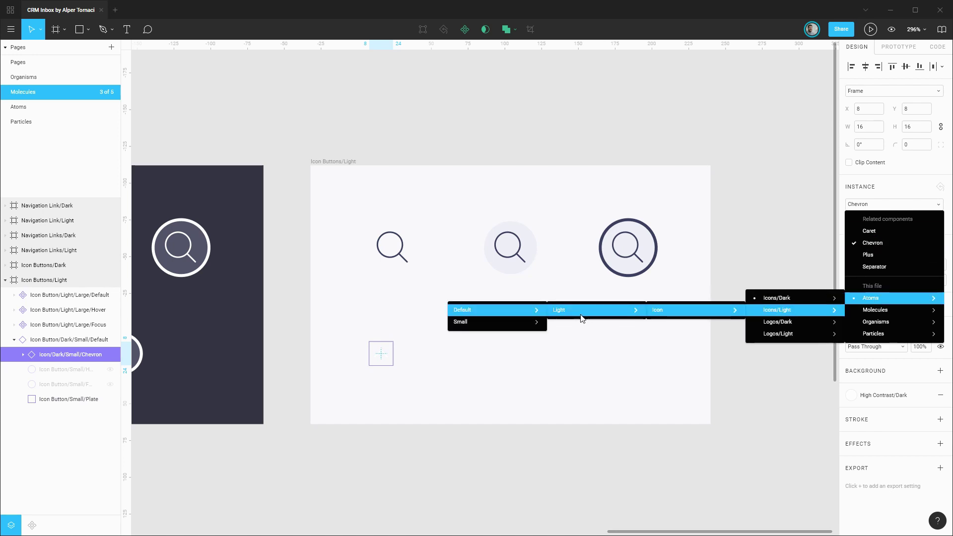
pyautogui.moveTo(497, 309)
pyautogui.click(364, 358)
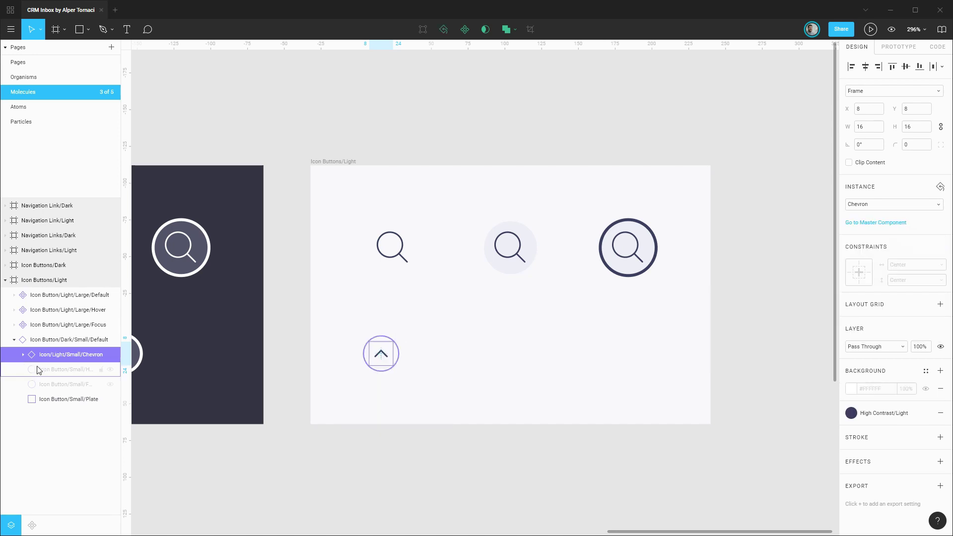
# Fill the plate with Elevation 1 Background Light and ring with High Contrast/Light, then hide both
pyautogui.click(88, 371)
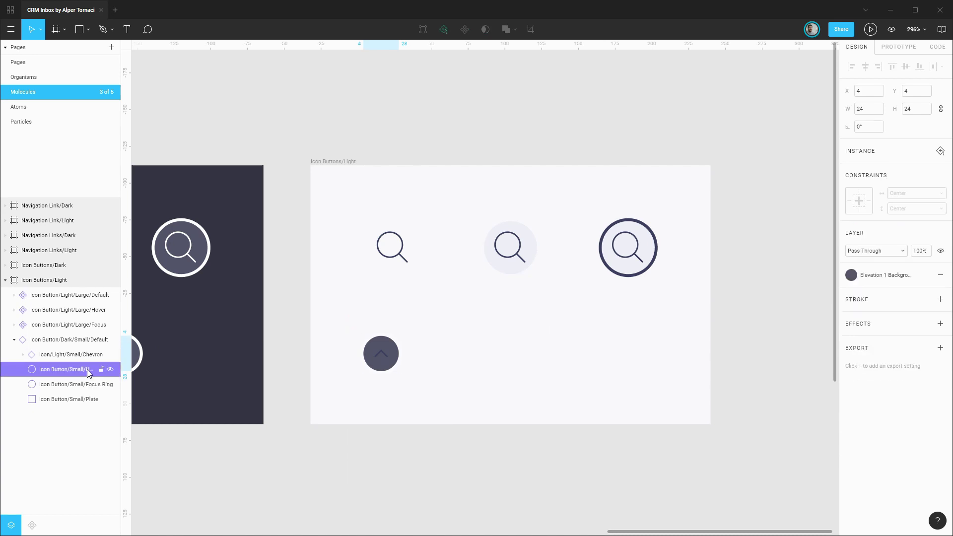
pyautogui.click(901, 275)
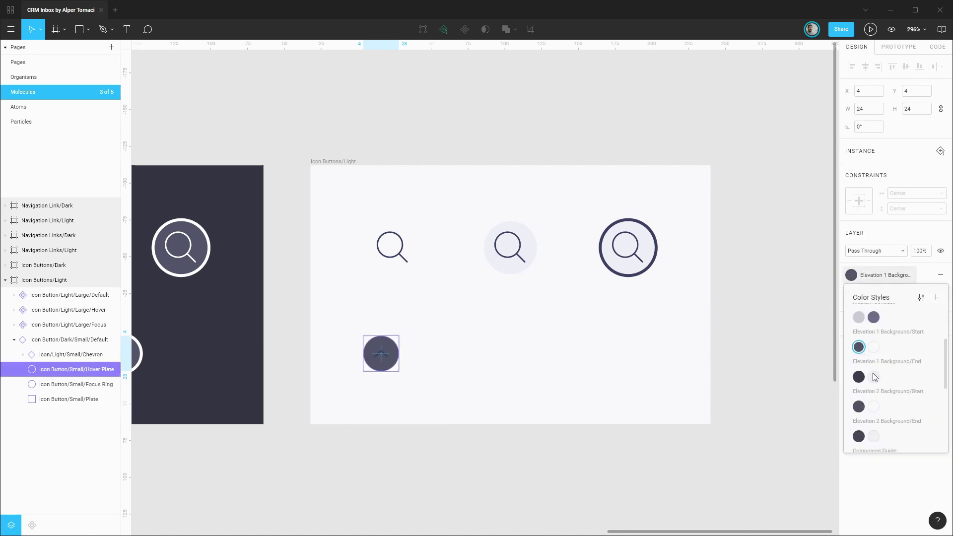
pyautogui.click(874, 375)
pyautogui.click(91, 391)
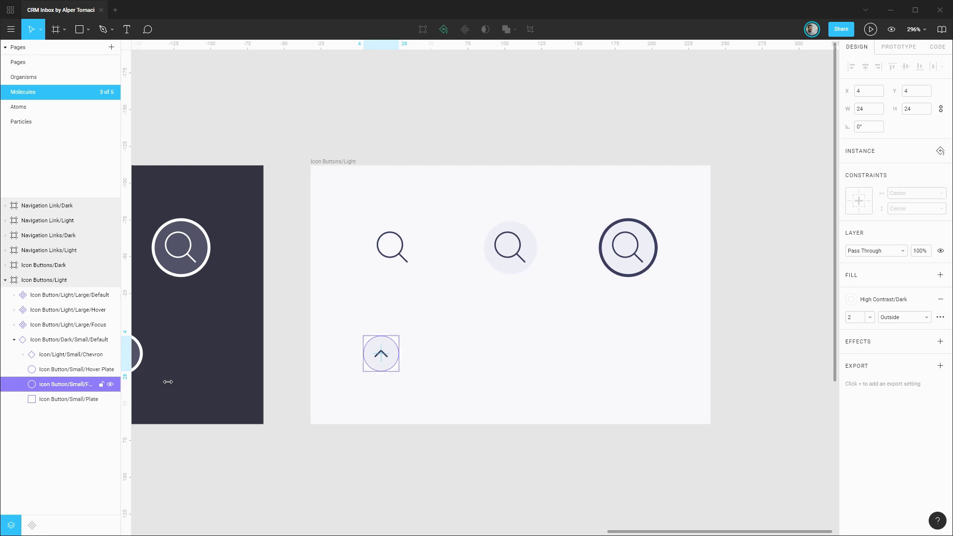
pyautogui.click(900, 300)
pyautogui.click(874, 412)
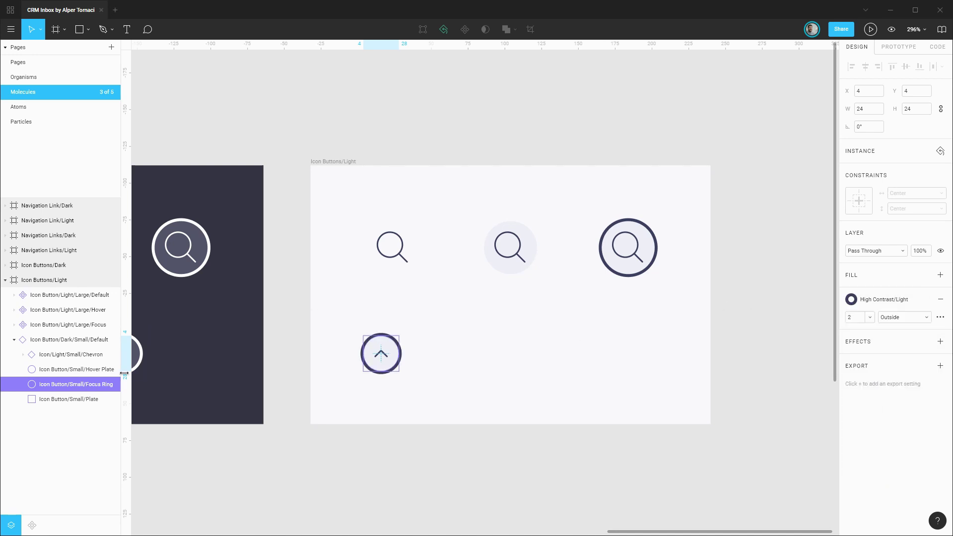
pyautogui.click(110, 384)
pyautogui.click(110, 369)
# Make the small button component Icon Button/Light/Small/Default and duplicate it rightward to X 160
pyautogui.click(95, 343)
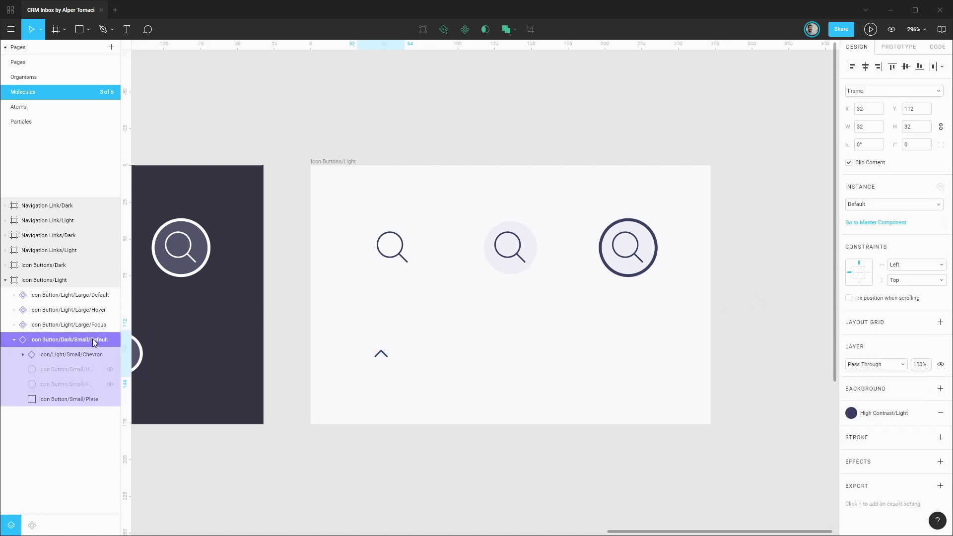
pyautogui.hotkey('ctrl', 'alt', 'k')
pyautogui.doubleClick(94, 340)
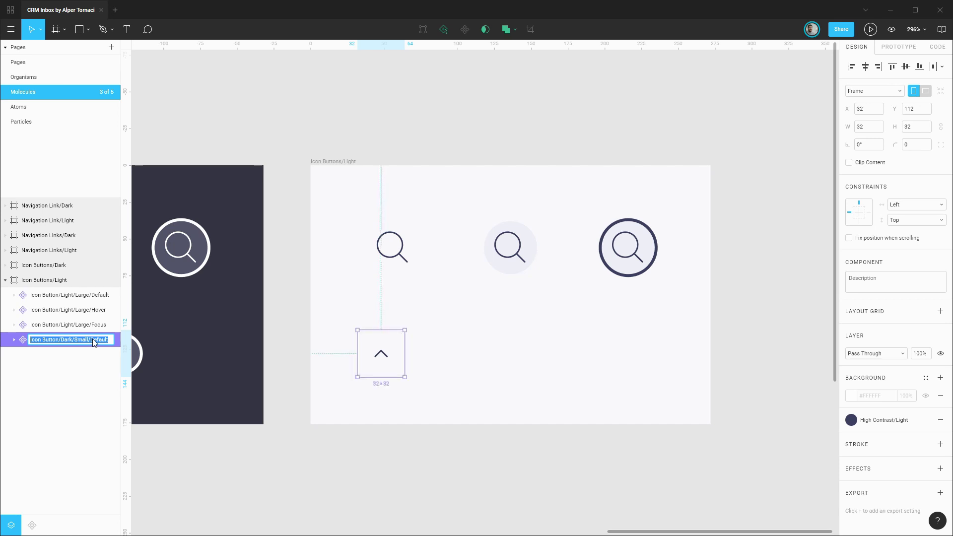
pyautogui.click(94, 342)
pyautogui.press('BackSpace')
pyautogui.press('BackSpace')
pyautogui.press('BackSpace')
pyautogui.press('BackSpace')
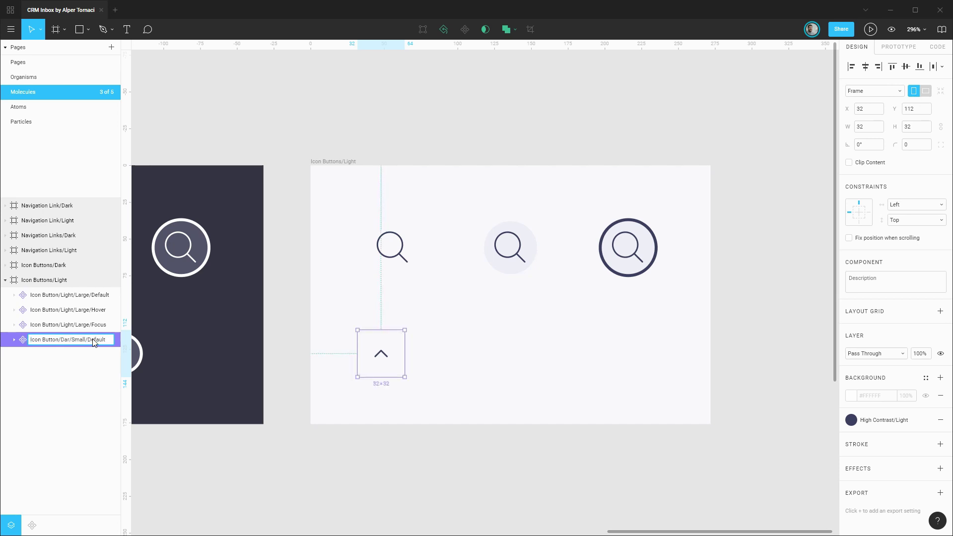
pyautogui.write('Light')
pyautogui.press('Return')
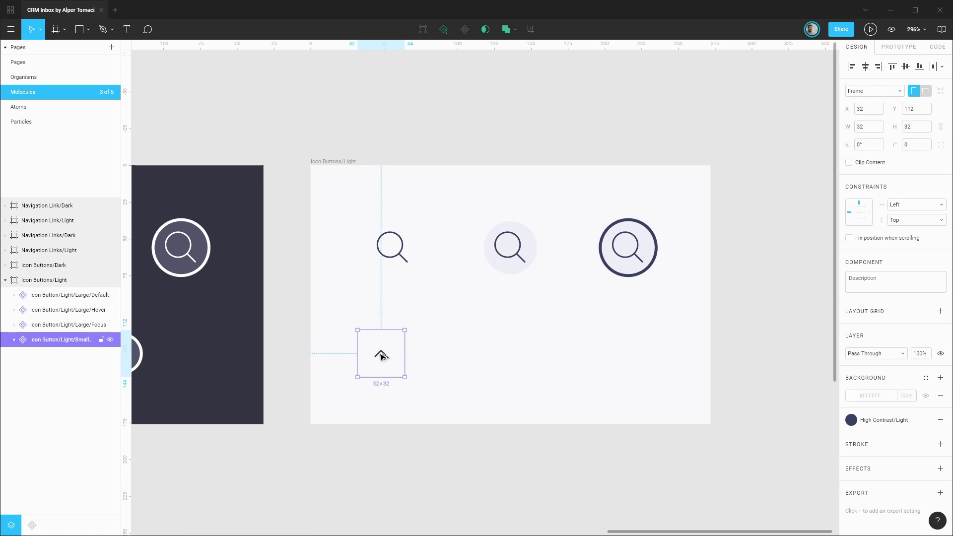
pyautogui.moveTo(380, 354); pyautogui.dragTo(570, 354)
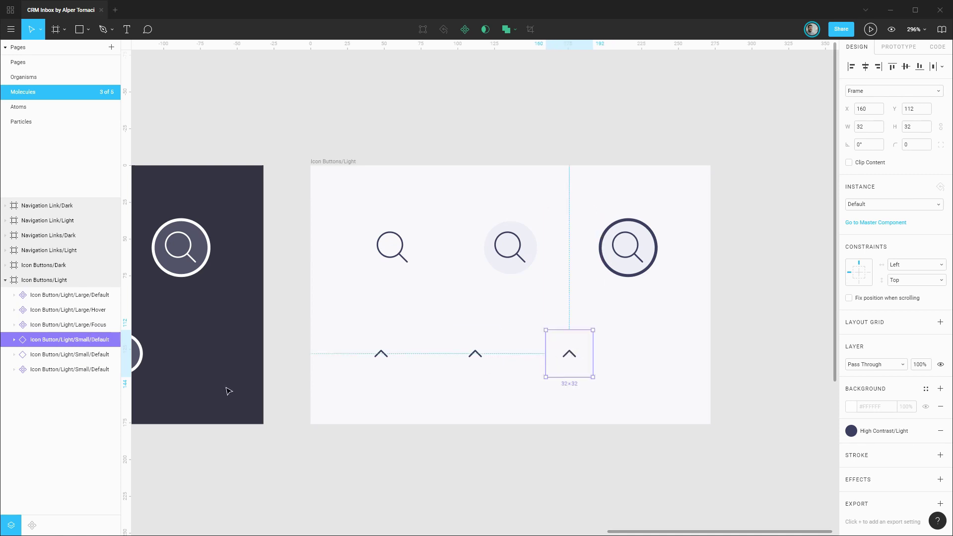
pyautogui.moveTo(73, 353); pyautogui.dragTo(75, 382)
# Make the middle small chevron button a component named Icon Button/Light/Small/Hover
pyautogui.click(53, 355)
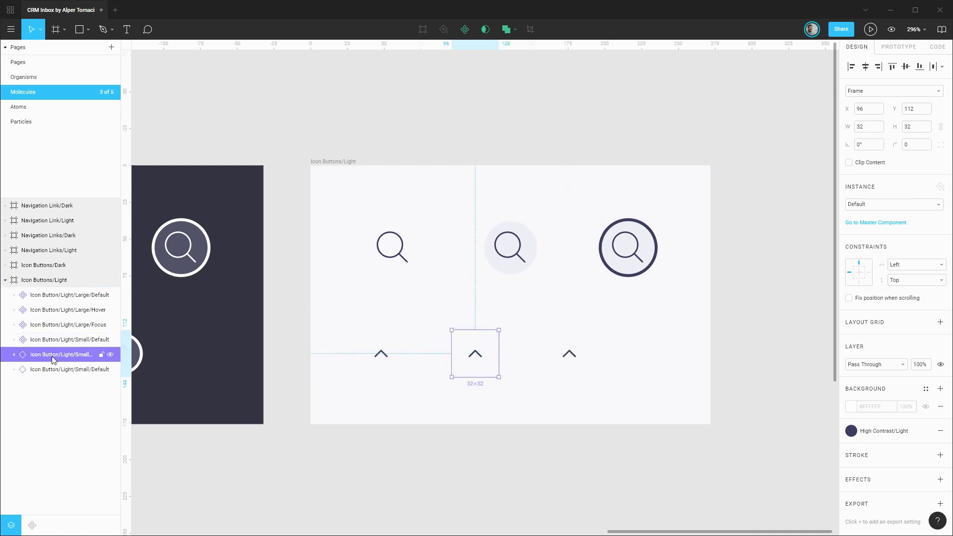
pyautogui.click(14, 354)
pyautogui.click(23, 372)
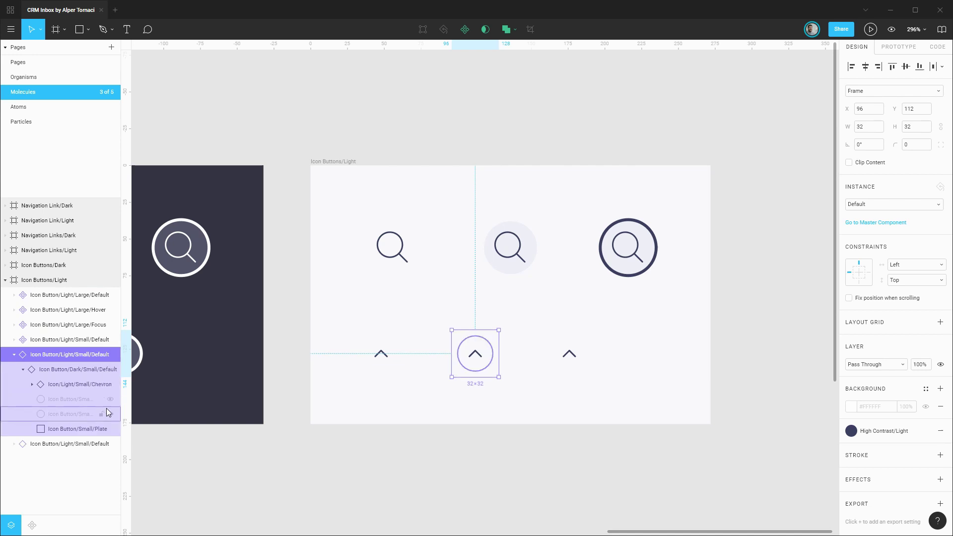
pyautogui.hotkey('ctrl', 'alt', 'k')
pyautogui.doubleClick(82, 354)
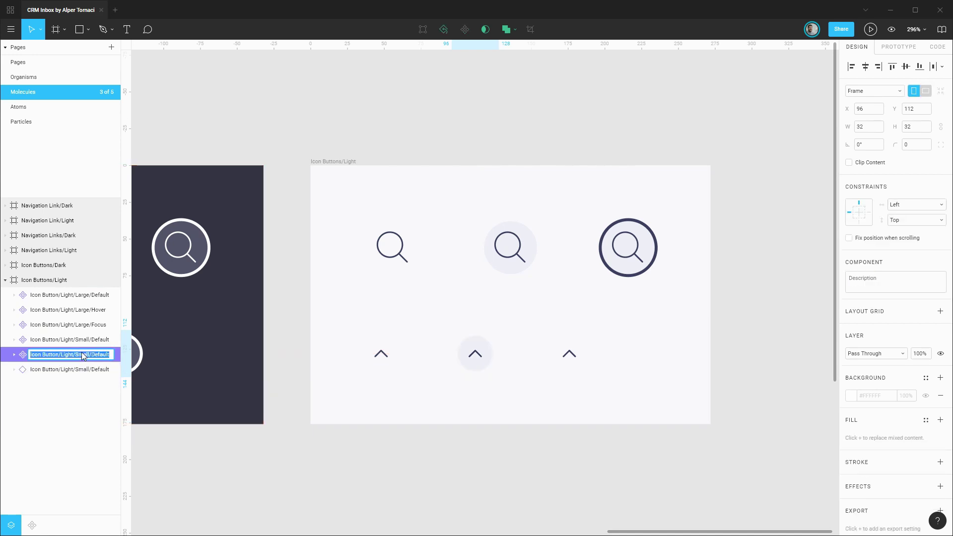
pyautogui.press('Right')
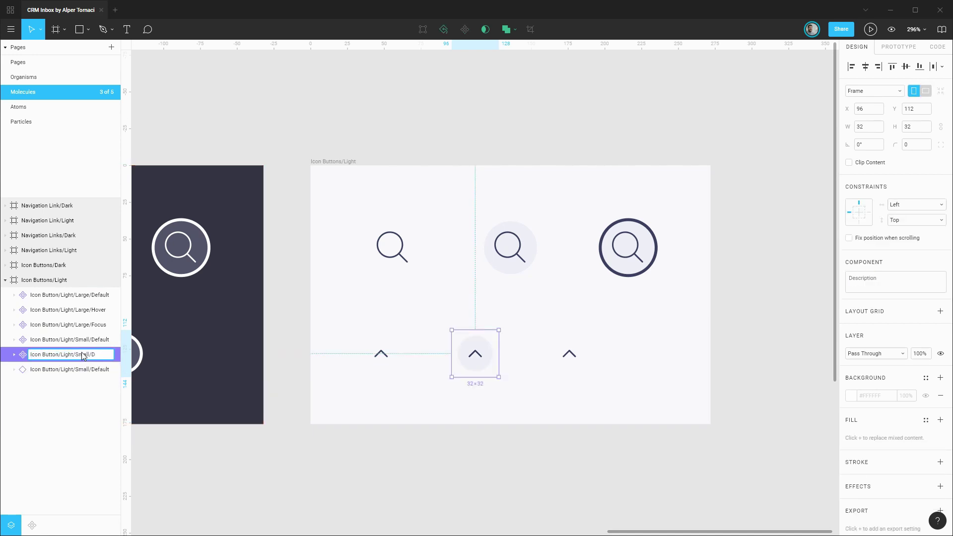
pyautogui.write('Hover')
pyautogui.press('Return')
# Show the ring on the last small button and make it component Icon Button/Light/Small/Focus
pyautogui.click(16, 371)
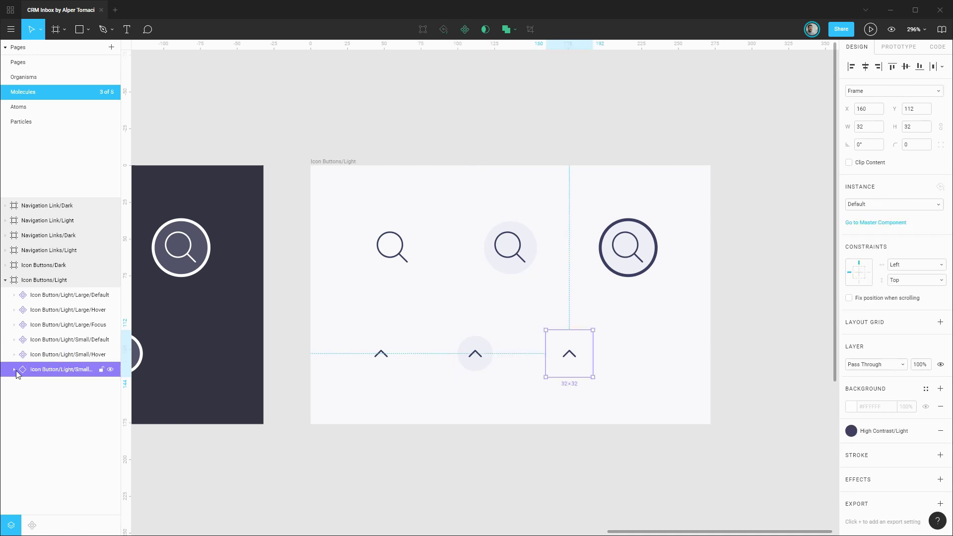
pyautogui.click(14, 369)
pyautogui.click(23, 385)
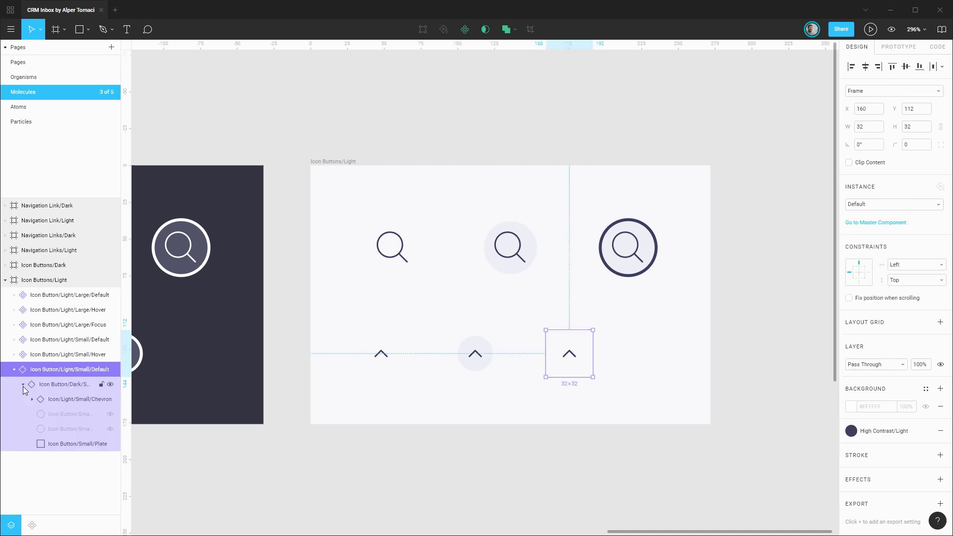
pyautogui.click(110, 414)
pyautogui.hotkey('ctrl', 'alt', 'k')
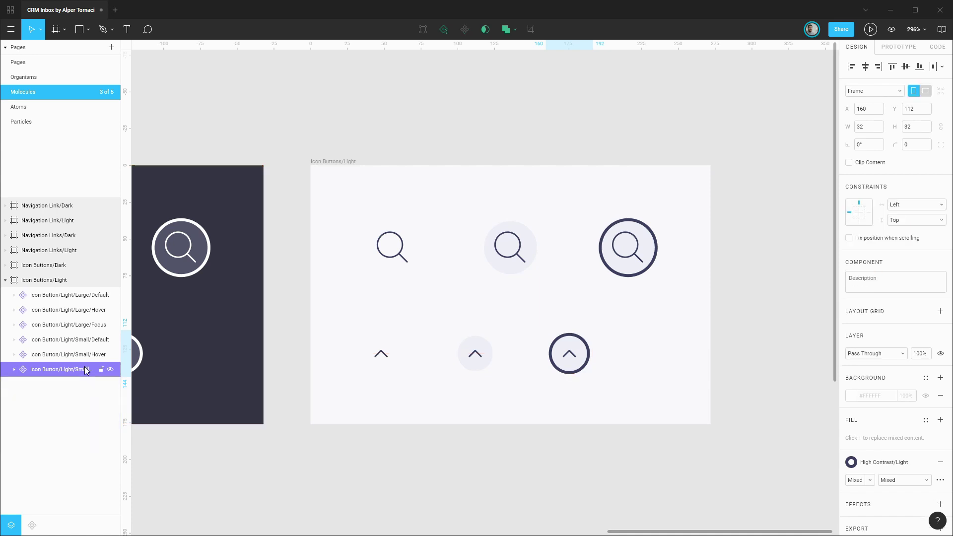
pyautogui.doubleClick(86, 369)
pyautogui.write('De')
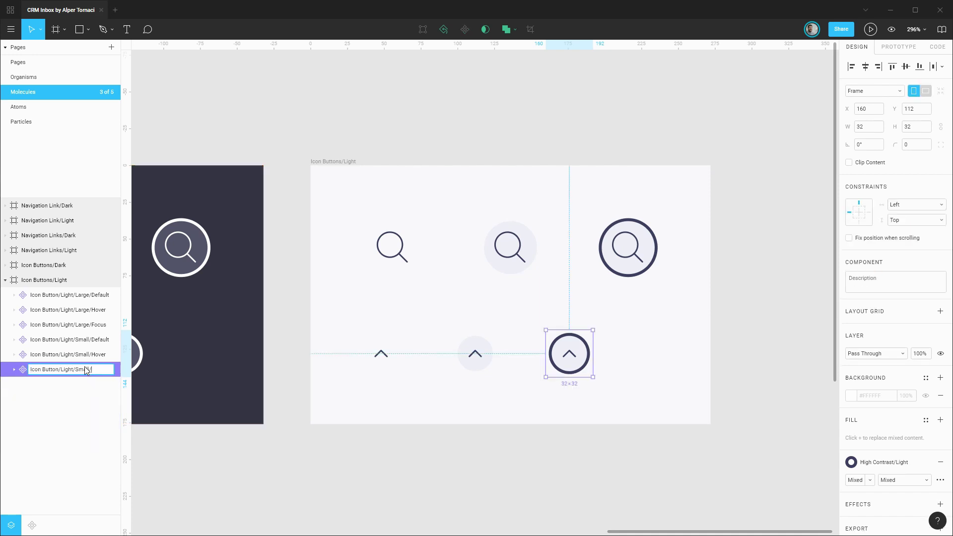
pyautogui.write('Focus')
pyautogui.press('Return')
pyautogui.click(72, 416)
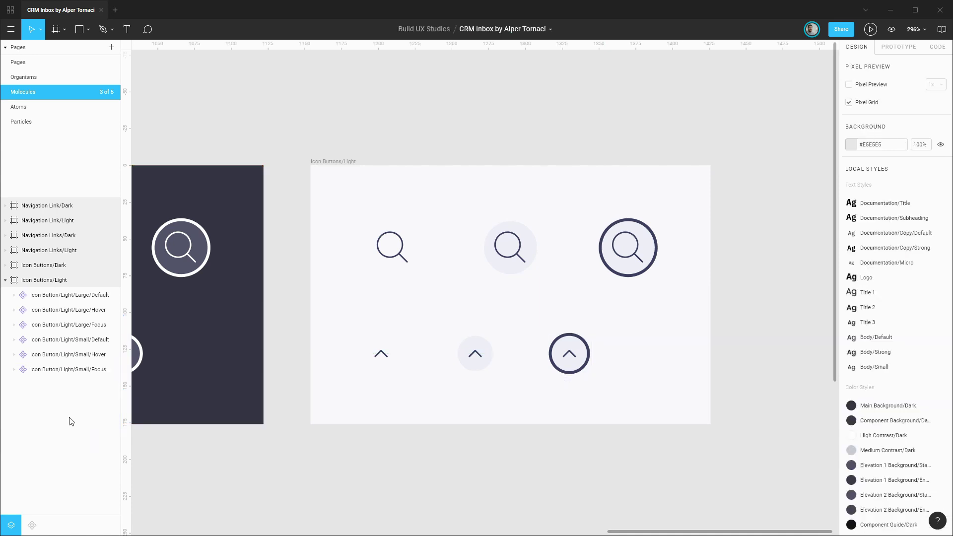
pyautogui.click(5, 280)
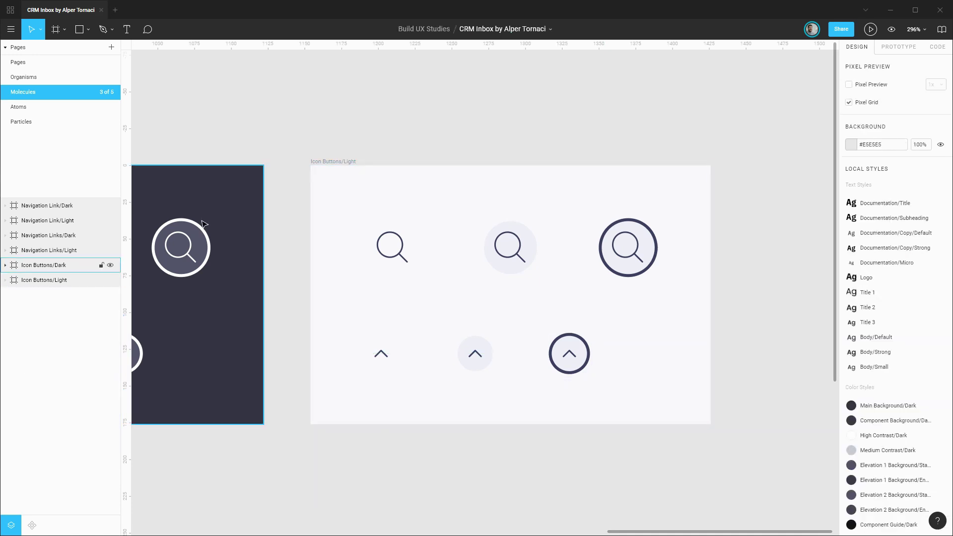
pyautogui.click(44, 63)
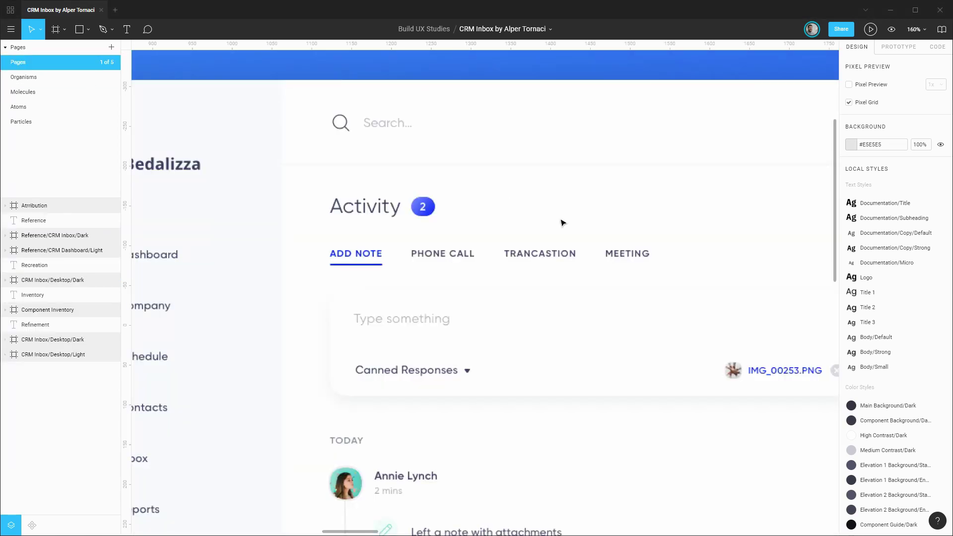
pyautogui.hotkey('shift', '1')
pyautogui.scroll(5, 509, 250)
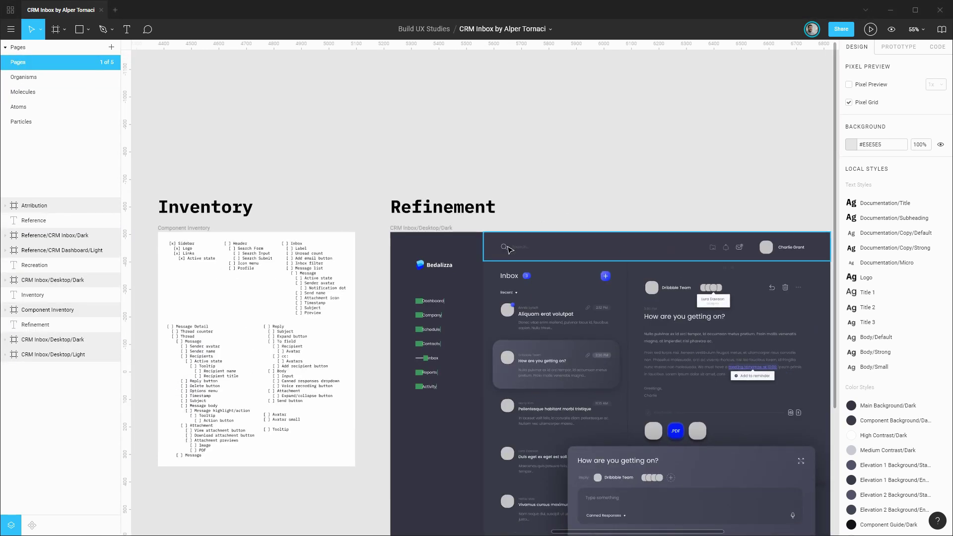
pyautogui.scroll(6, 538, 255)
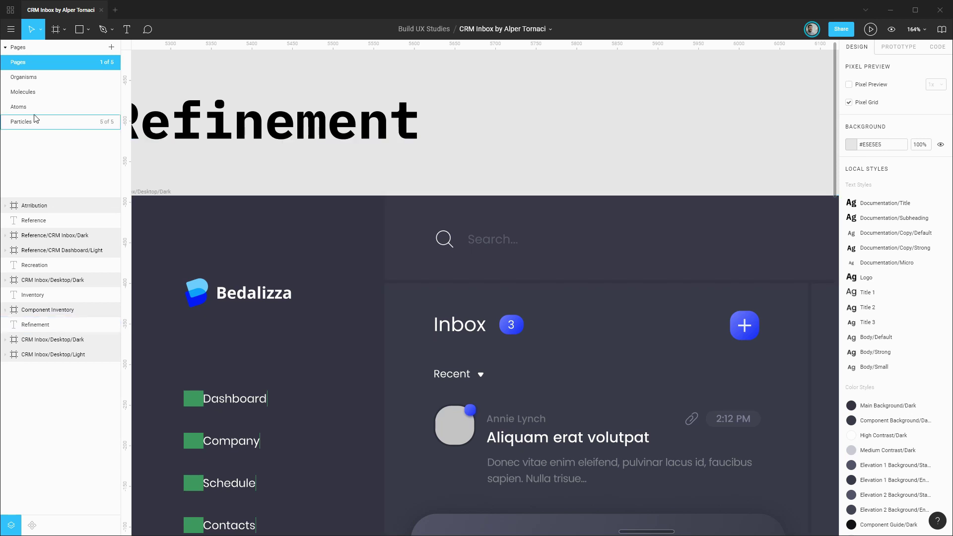
pyautogui.click(33, 93)
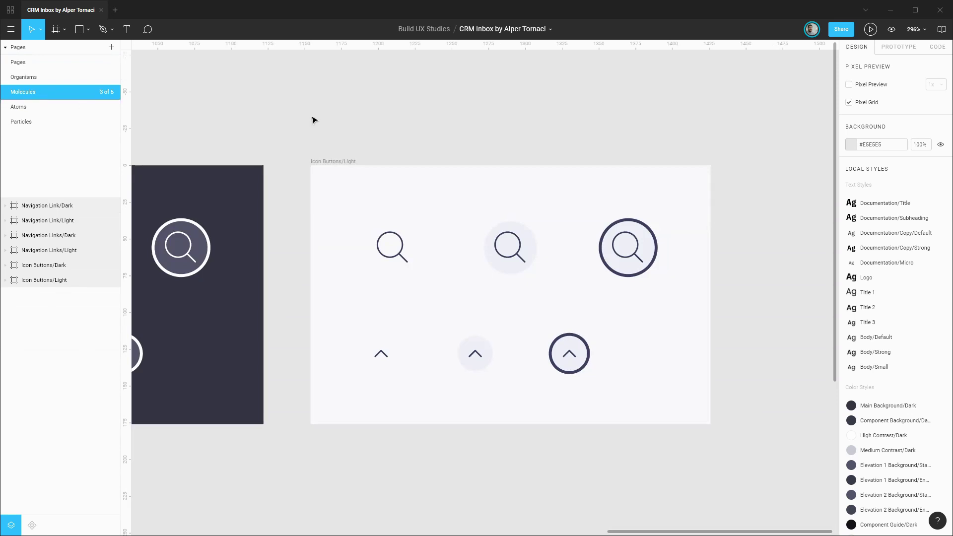
# Draw a 235×349 frame beside Icon Buttons/Light filled with Main Background/Dark
pyautogui.scroll(-5, 526, 151)
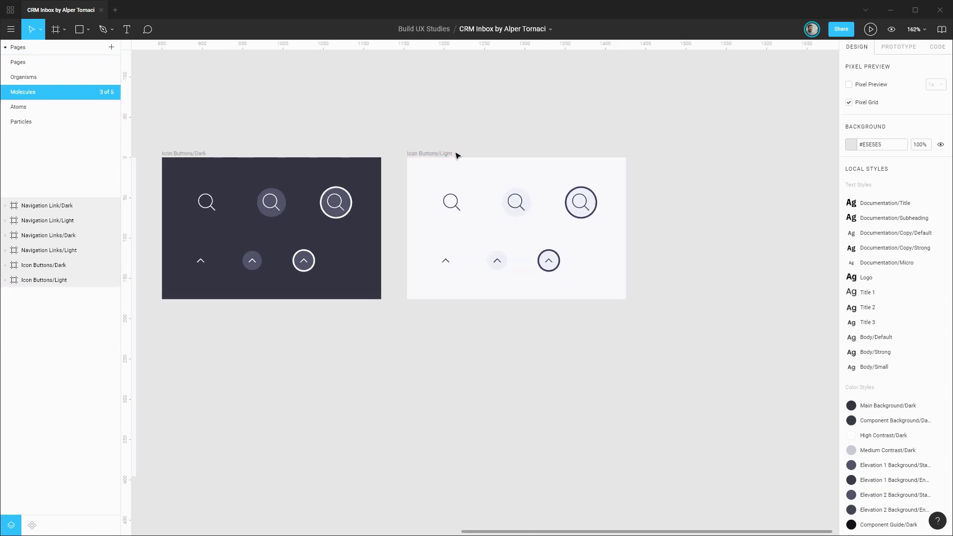
pyautogui.moveTo(701, 145); pyautogui.dragTo(451, 183)
pyautogui.press('f')
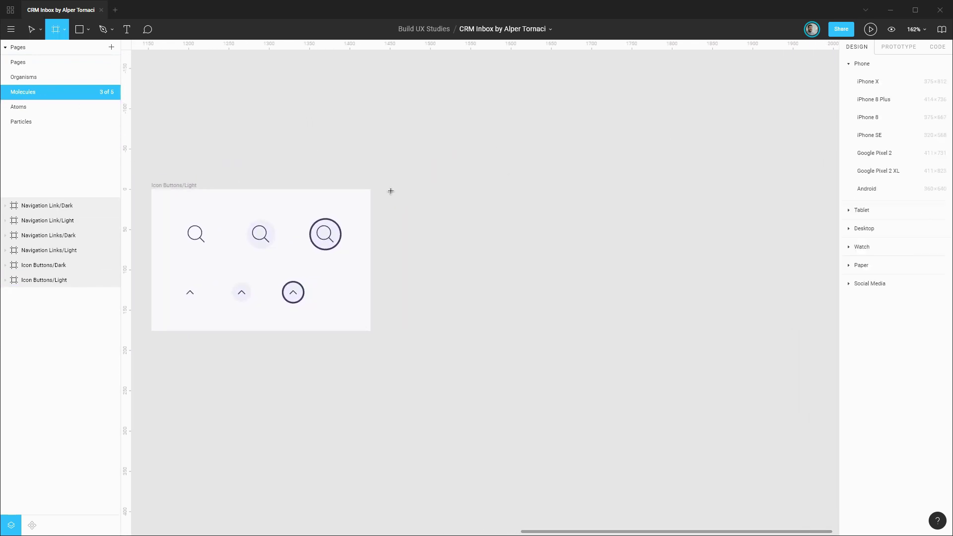
pyautogui.moveTo(389, 189); pyautogui.dragTo(579, 470)
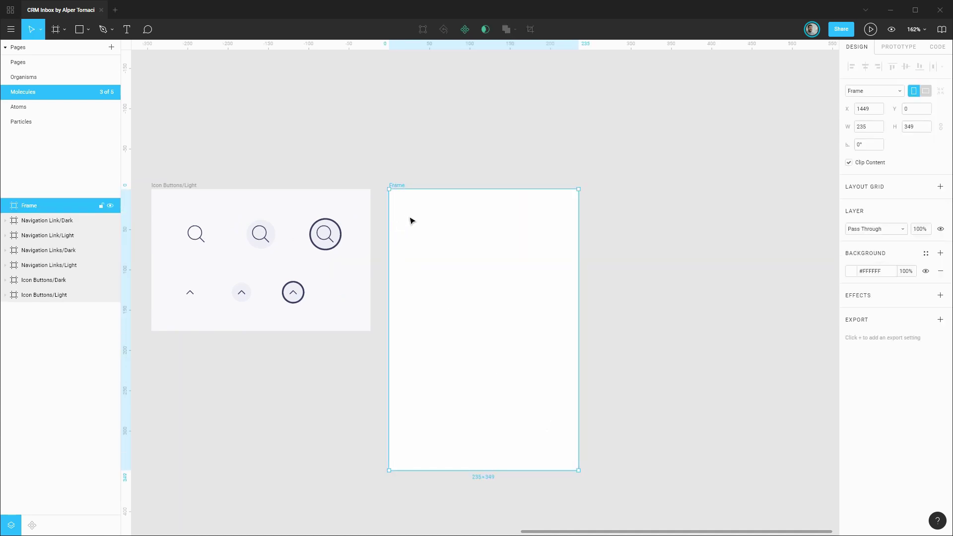
pyautogui.click(926, 255)
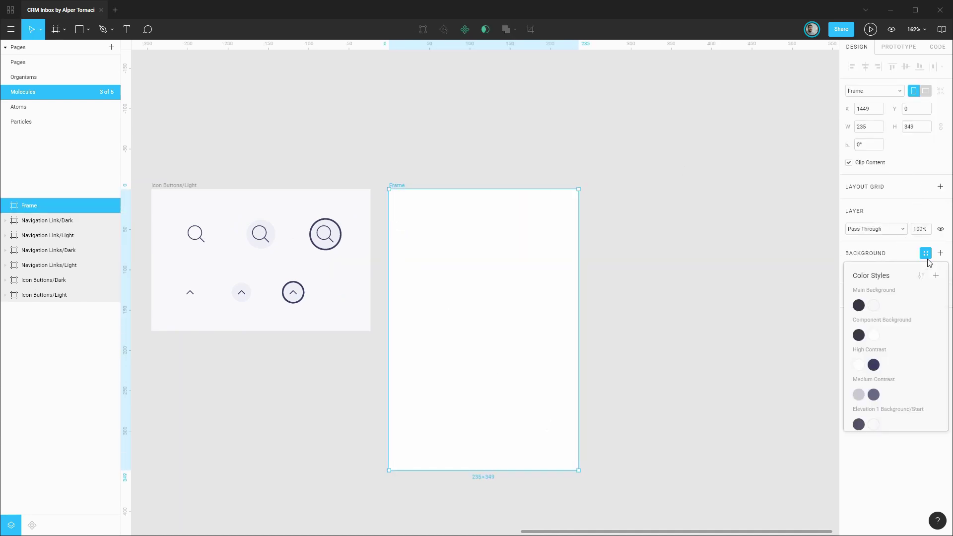
pyautogui.click(852, 303)
# Name the frame Search Inputs/Dark, send it back in layer order and nudge it right
pyautogui.hotkey('ctrl', 'r')
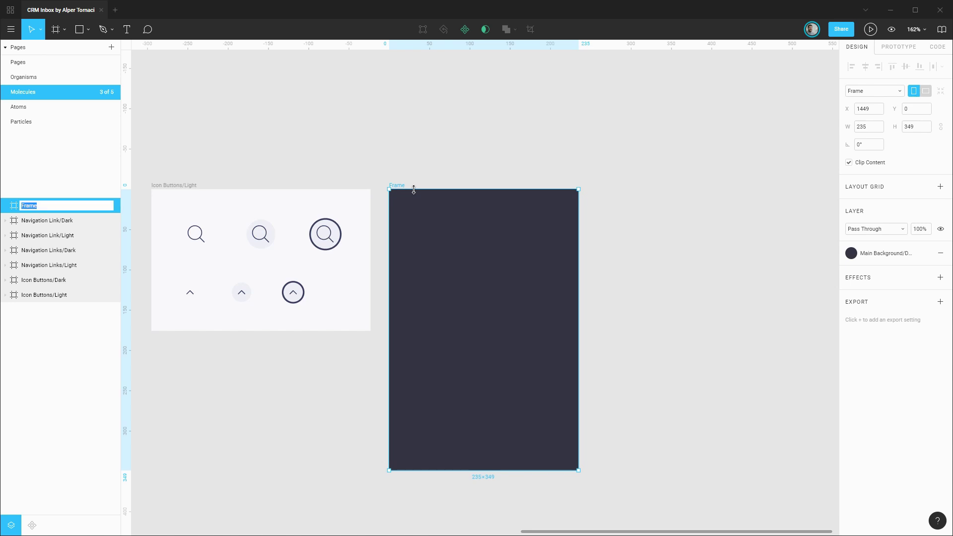
pyautogui.write('Search Inputs/Dark')
pyautogui.press('Return')
pyautogui.hotkey('ctrl', '[')
pyautogui.hotkey('ctrl', 'shift', '[')
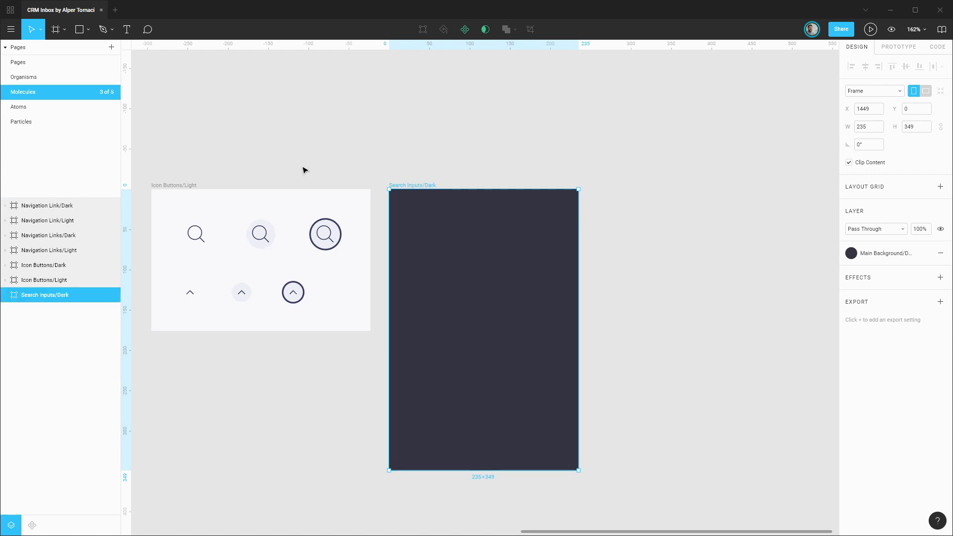
pyautogui.press('alt')
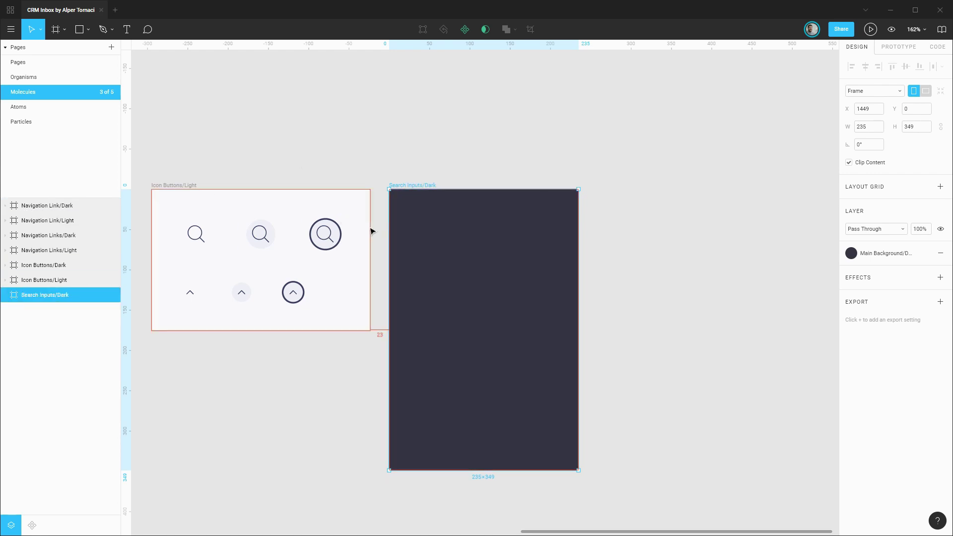
pyautogui.hotkey('shift', 'Right')
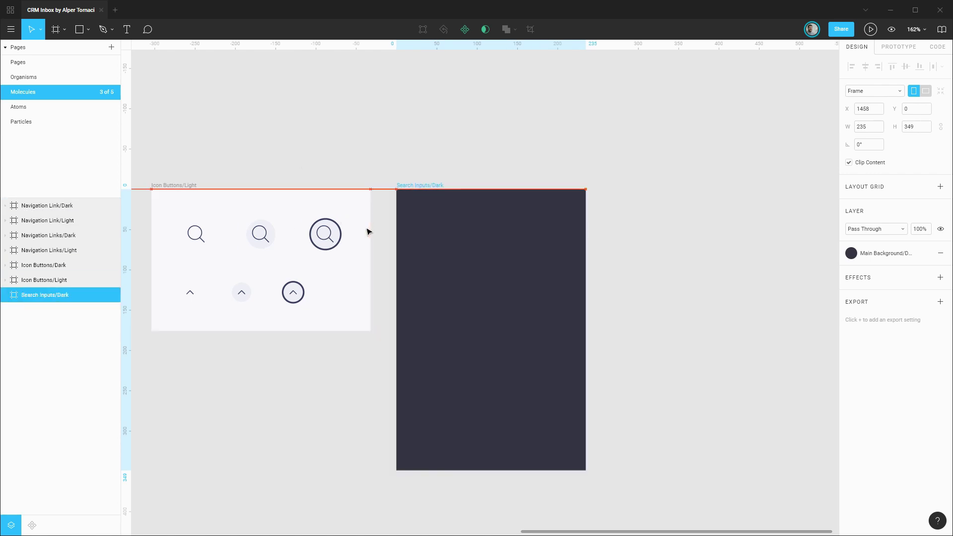
pyautogui.click(475, 135)
pyautogui.click(435, 186)
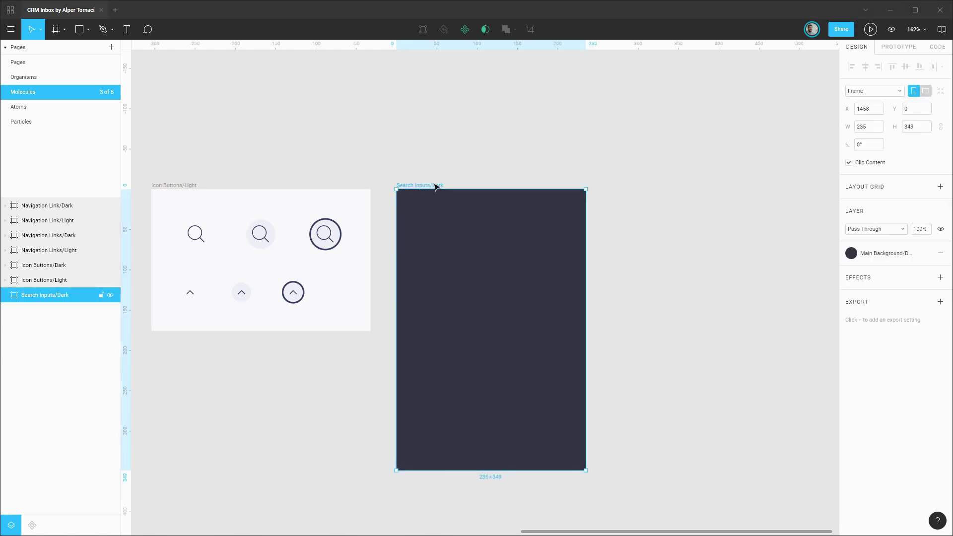
# Widen the Search Inputs/Dark frame to 323 and draw a 256×48 rectangle inside it
pyautogui.moveTo(589, 223); pyautogui.dragTo(659, 223)
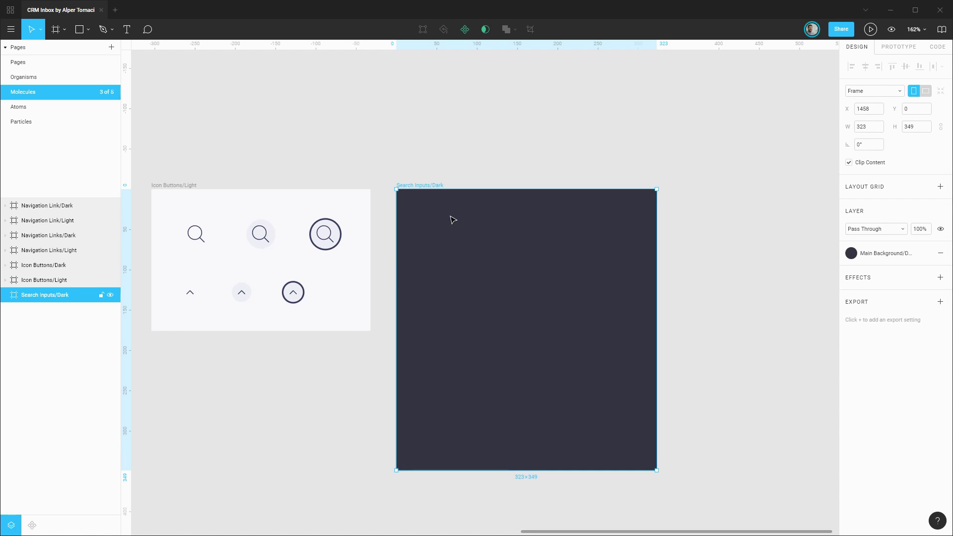
pyautogui.press('r')
pyautogui.moveTo(419, 206); pyautogui.dragTo(616, 270)
pyautogui.click(872, 109)
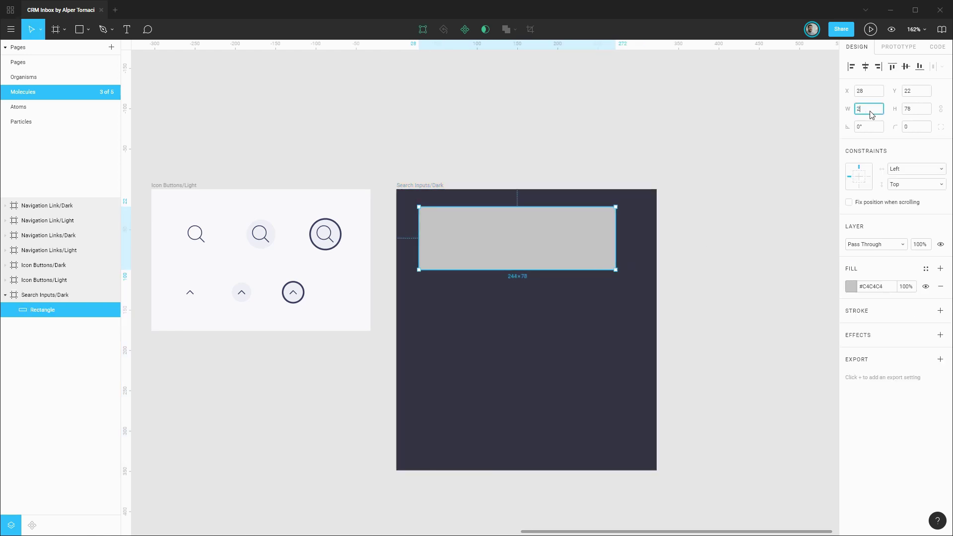
pyautogui.write('256')
pyautogui.press('Return')
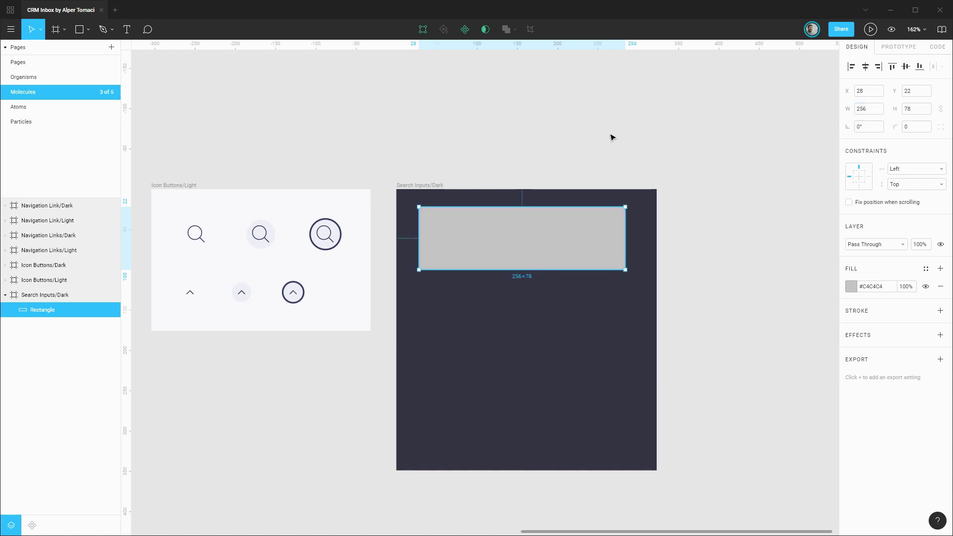
pyautogui.click(907, 108)
pyautogui.write('48')
pyautogui.press('Return')
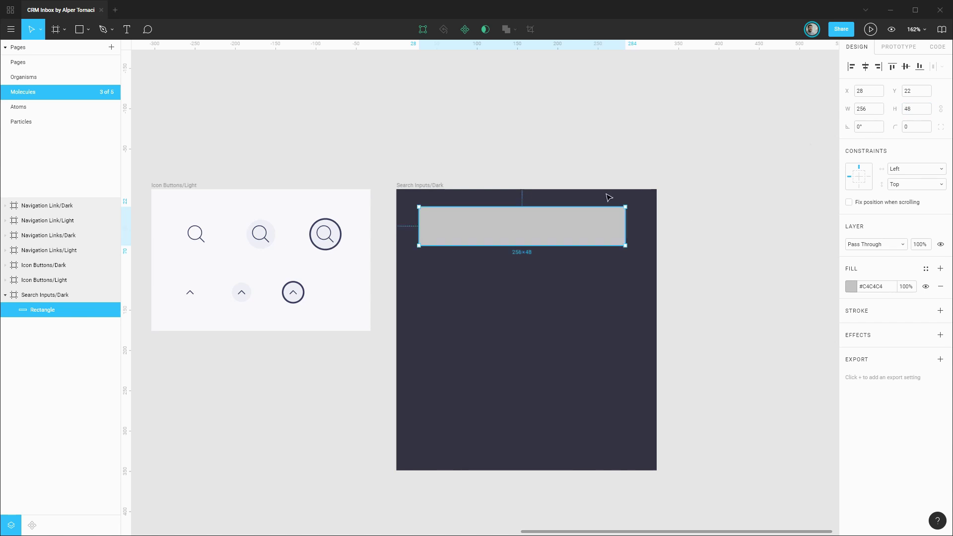
# Name the rectangle Search Input/Plate and remove its grey fill
pyautogui.scroll(5, 533, 234)
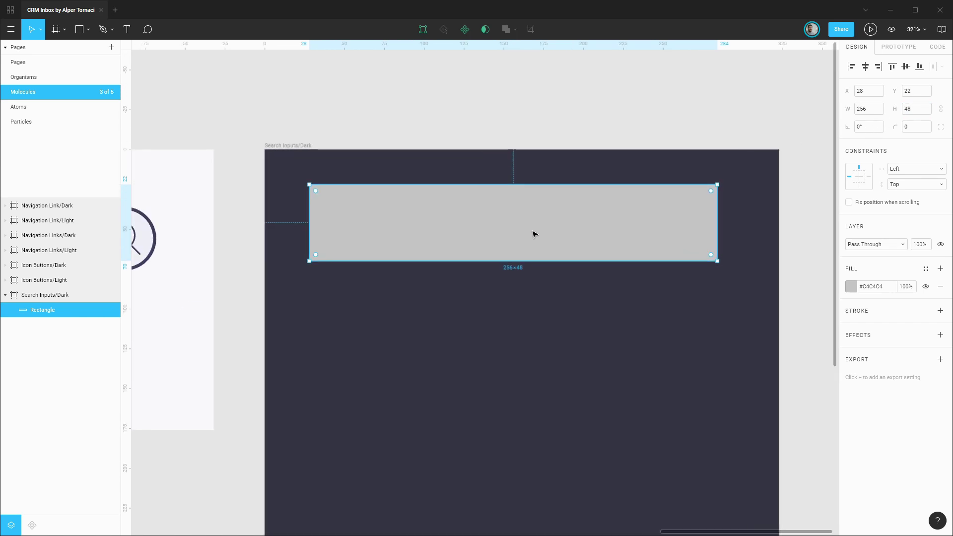
pyautogui.hotkey('ctrl', 'r')
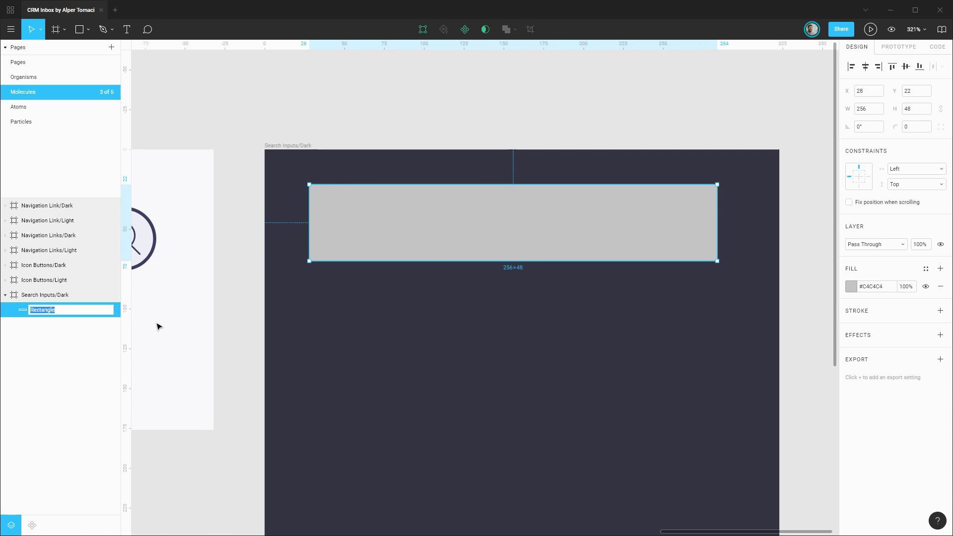
pyautogui.write('Search Input/Plate')
pyautogui.press('Return')
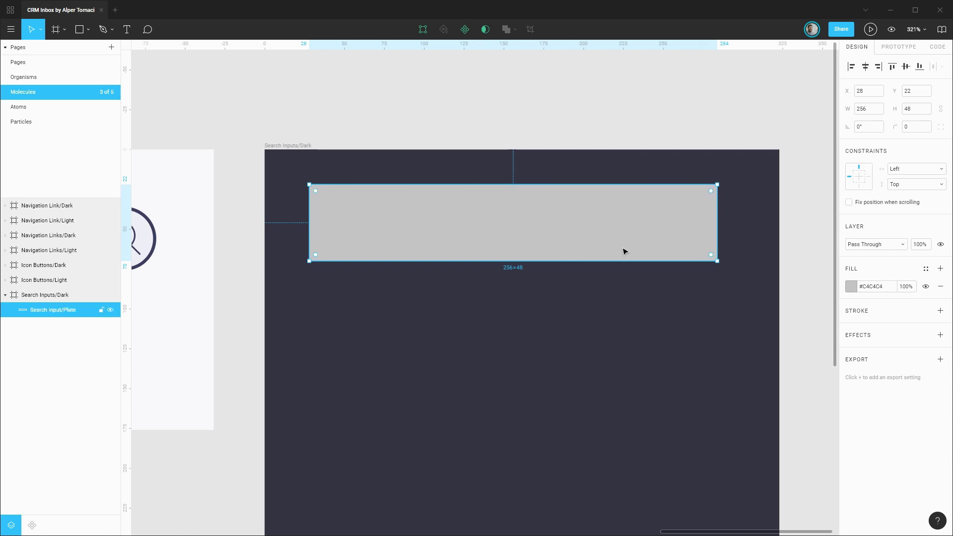
pyautogui.click(941, 287)
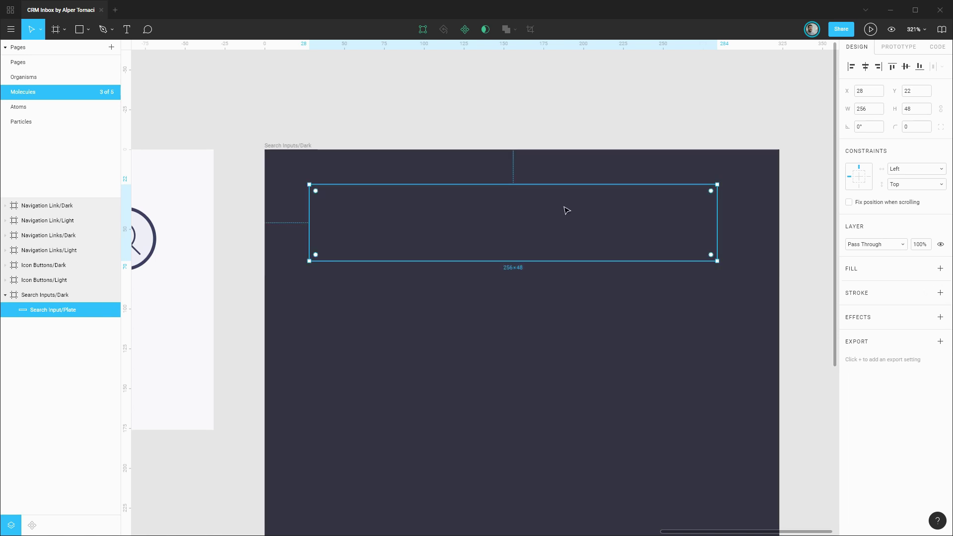
# Group the plate into a group named Search Input/Dark/Default
pyautogui.hotkey('ctrl', 'g')
pyautogui.doubleClick(56, 311)
pyautogui.write('Search Input/Dark/')
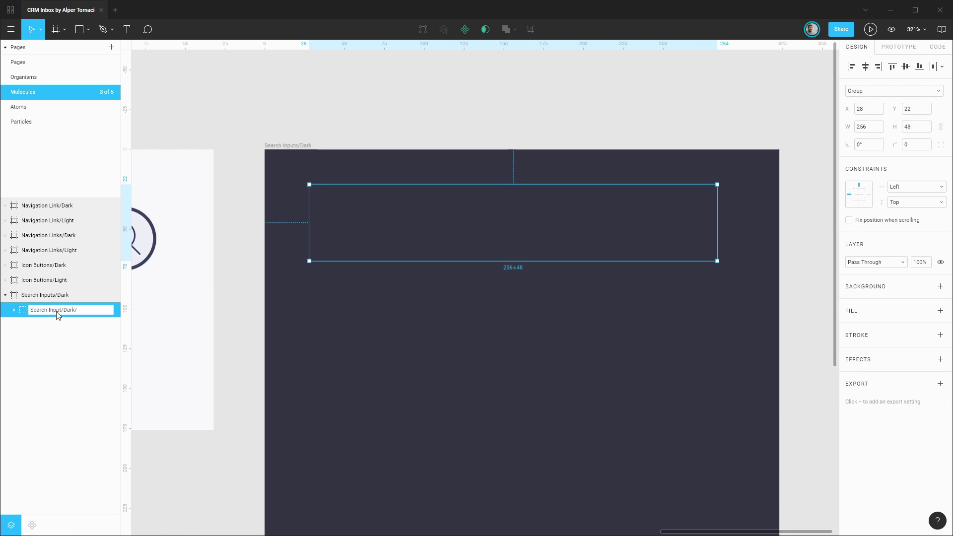
pyautogui.write('Default')
pyautogui.press('Return')
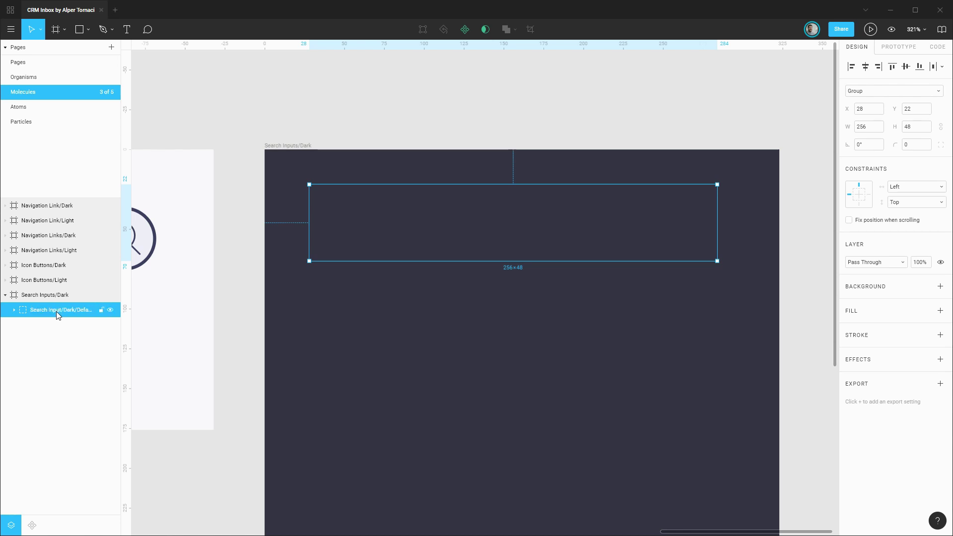
pyautogui.click(14, 311)
pyautogui.click(53, 325)
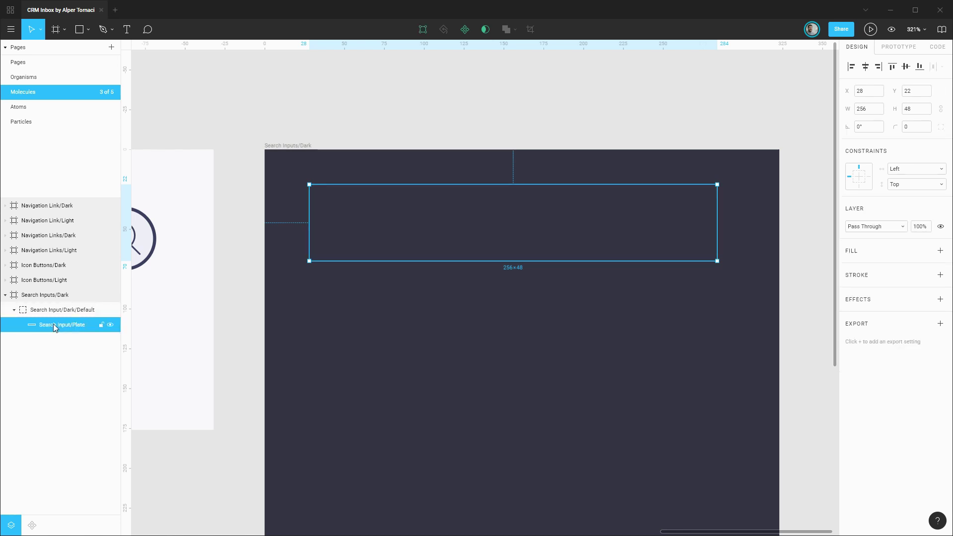
# Place the Icon Buttons/Dark magnifier button inside the Search Input/Dark/Default group
pyautogui.click(32, 525)
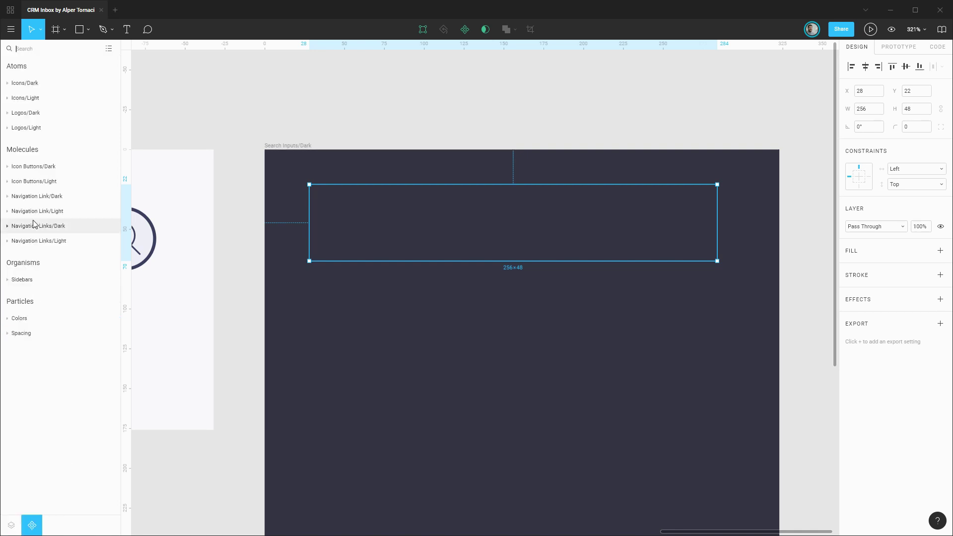
pyautogui.click(13, 171)
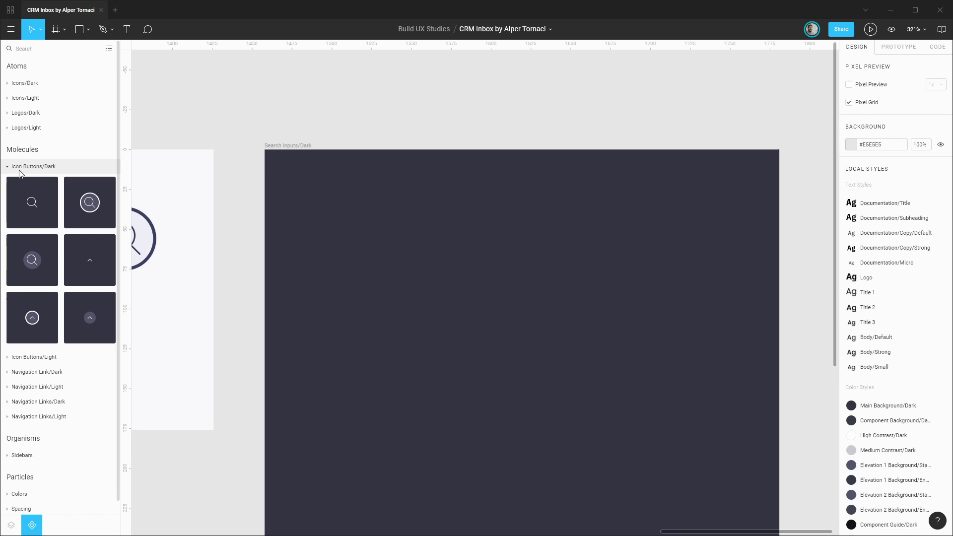
pyautogui.click(33, 197)
pyautogui.moveTo(368, 193); pyautogui.dragTo(384, 224)
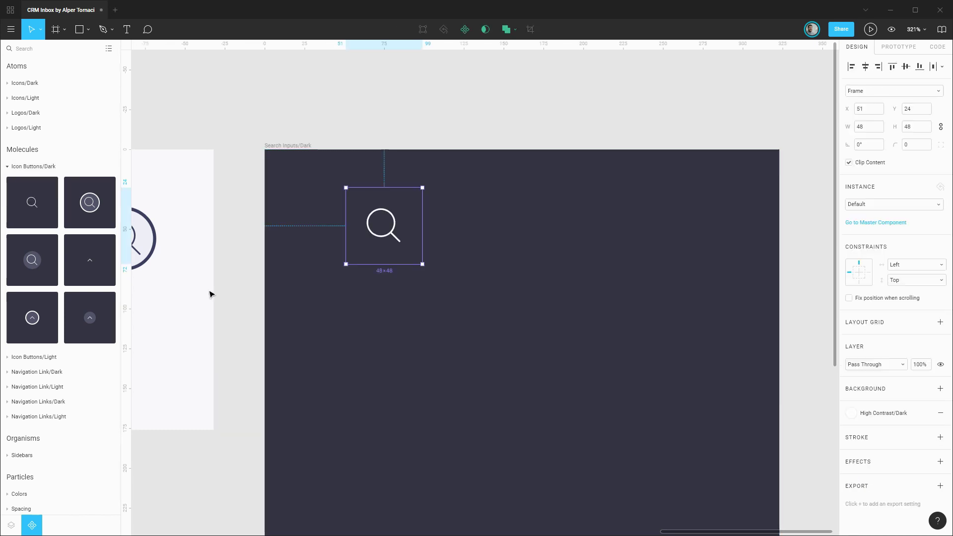
pyautogui.click(11, 525)
pyautogui.moveTo(84, 310); pyautogui.dragTo(66, 341)
# Align the icon button to the plate's left and top edges, constrained Left and Center
pyautogui.keyDown('shift'); pyautogui.click(66, 340); pyautogui.keyUp('shift')
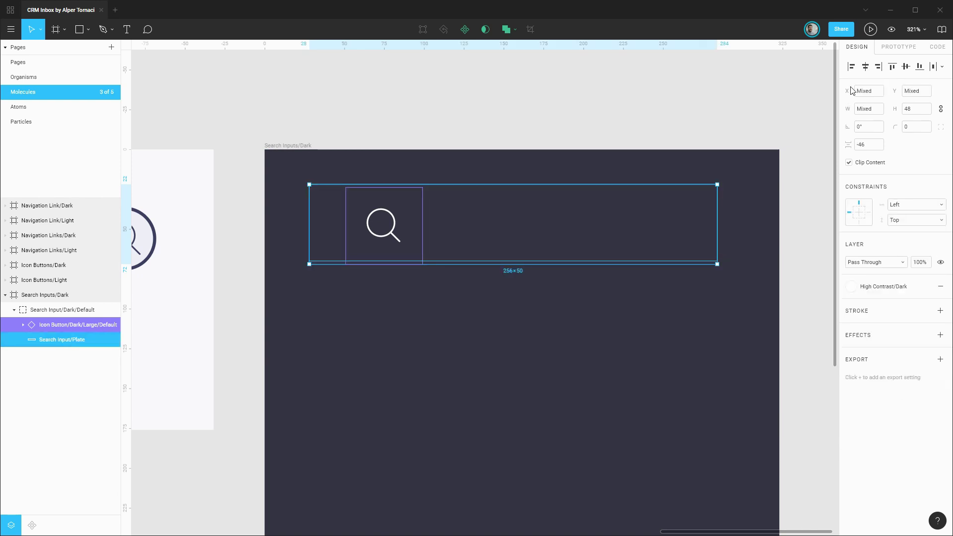
pyautogui.click(852, 68)
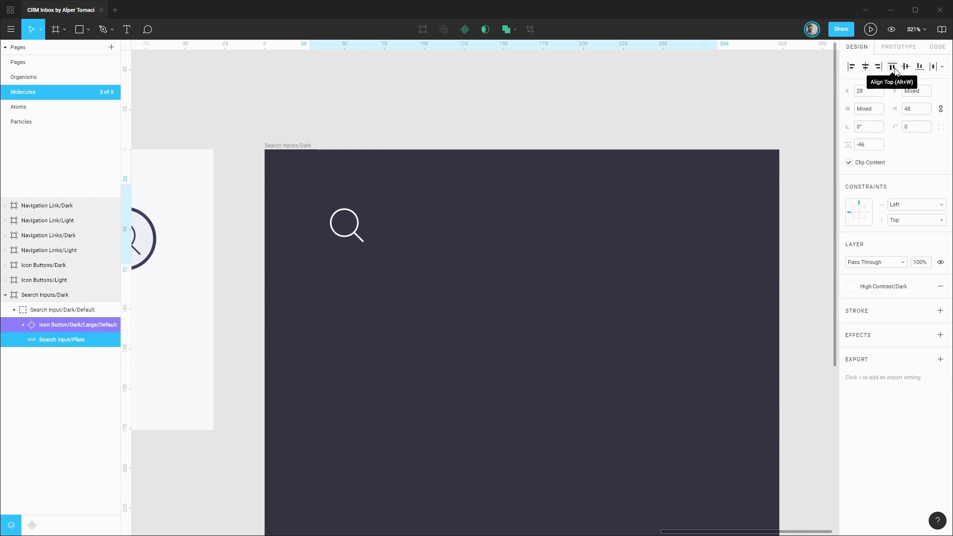
pyautogui.click(893, 68)
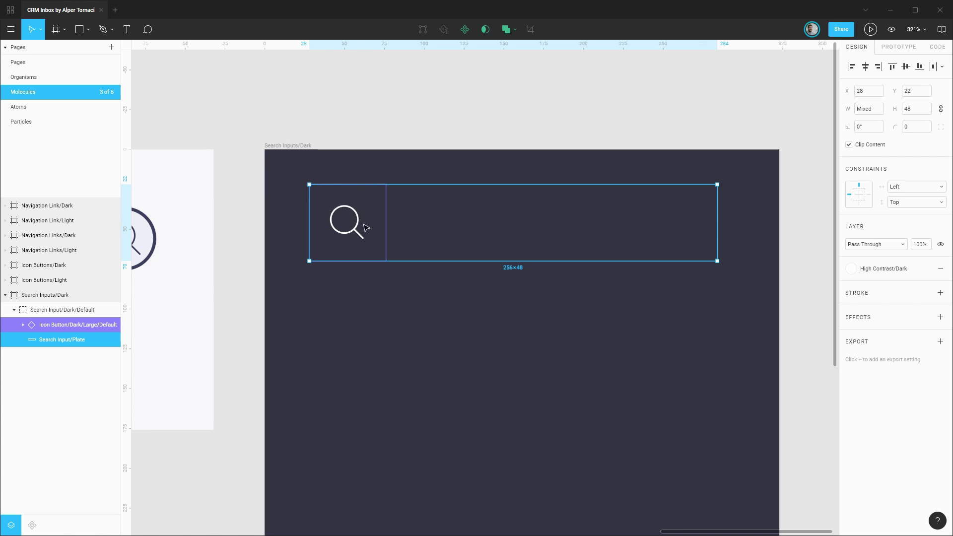
pyautogui.click(849, 194)
pyautogui.click(859, 194)
pyautogui.click(74, 325)
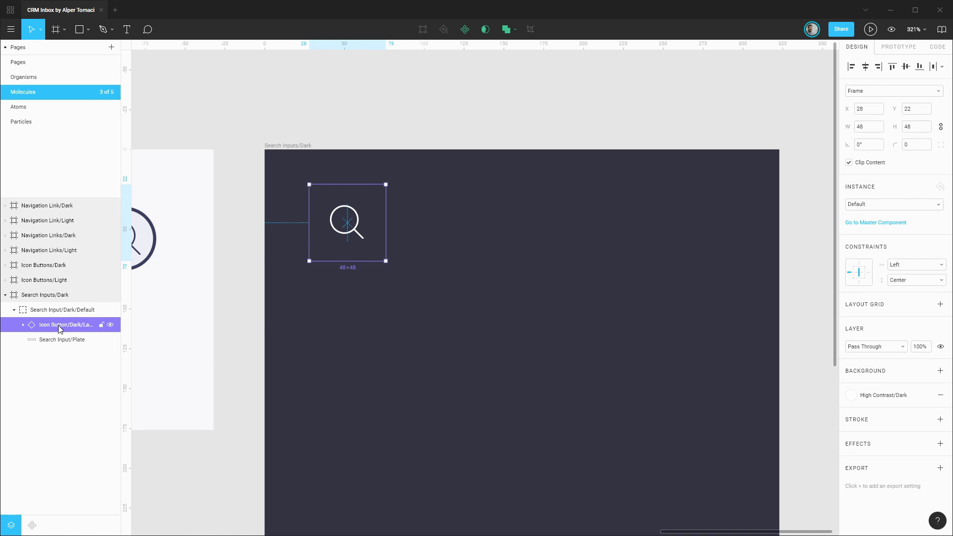
# Rename the icon button layer Search/Submit and the plate layer Search/Plate
pyautogui.doubleClick(59, 328)
pyautogui.write('Search/')
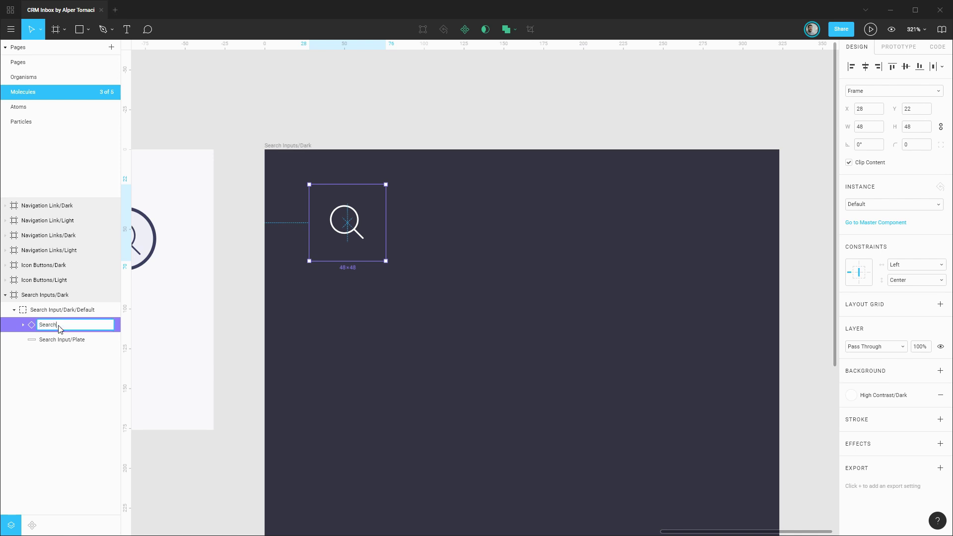
pyautogui.write('Submit')
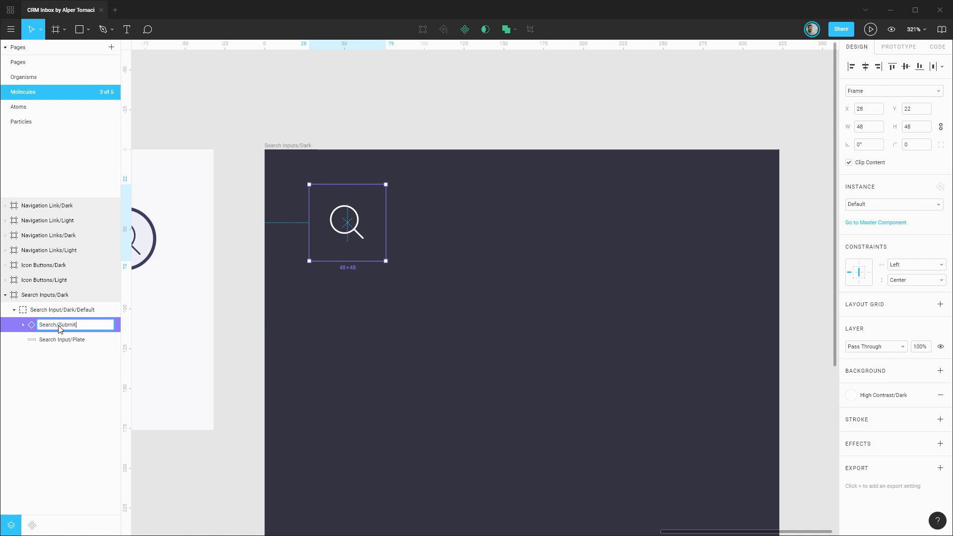
pyautogui.press('Return')
pyautogui.doubleClick(60, 340)
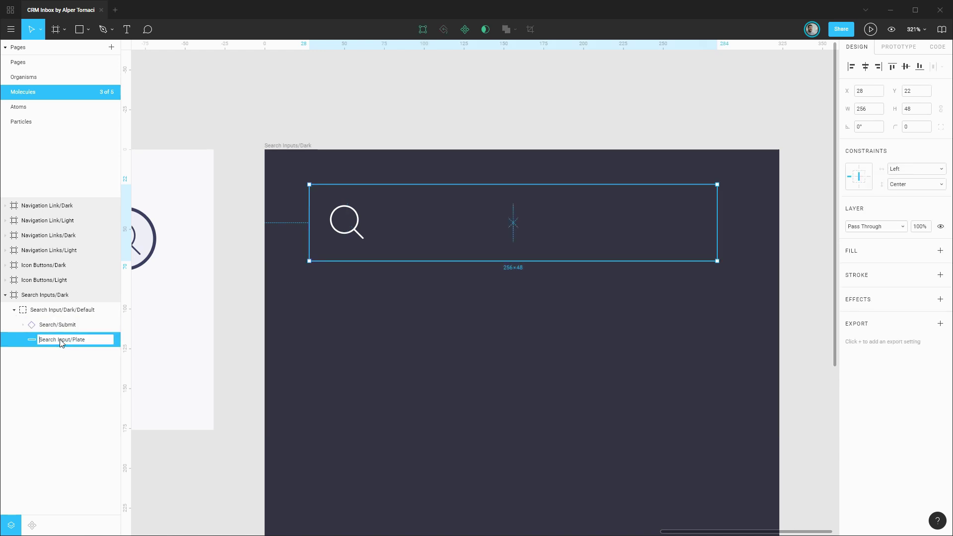
pyautogui.press('BackSpace')
pyautogui.press('BackSpace')
pyautogui.press('BackSpace')
pyautogui.press('BackSpace')
pyautogui.press('BackSpace')
pyautogui.press('BackSpace')
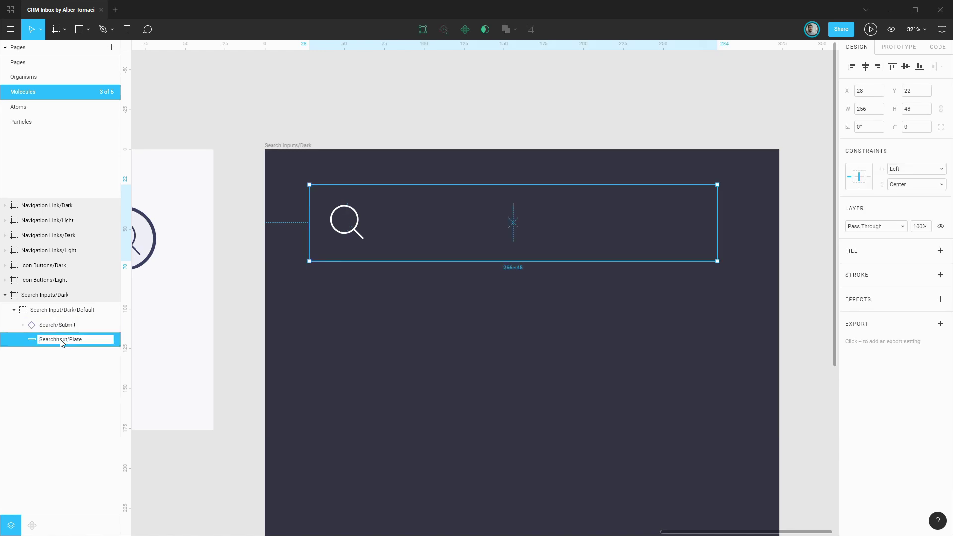
pyautogui.press('Return')
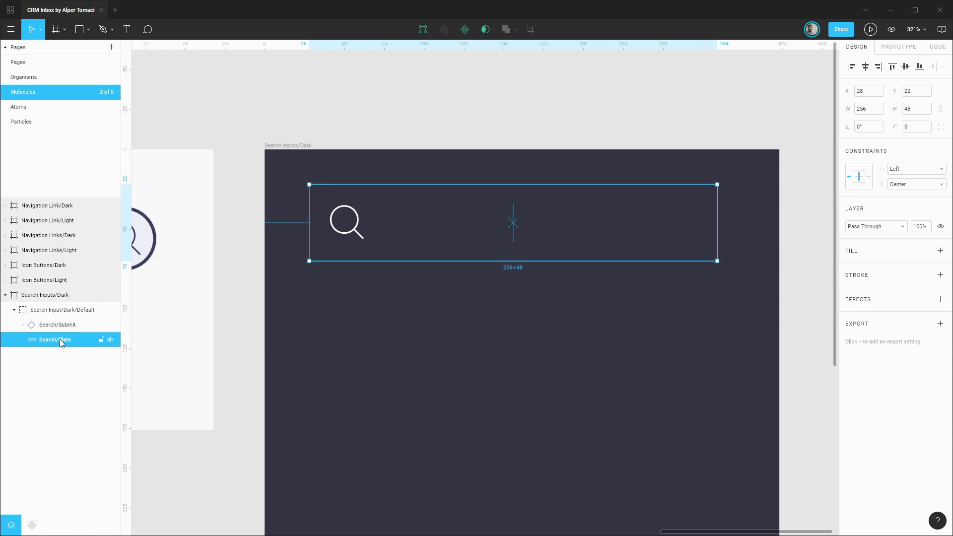
# Select Search/Submit, then view the reference search placeholder on the Pages page
pyautogui.click(70, 366)
pyautogui.click(60, 325)
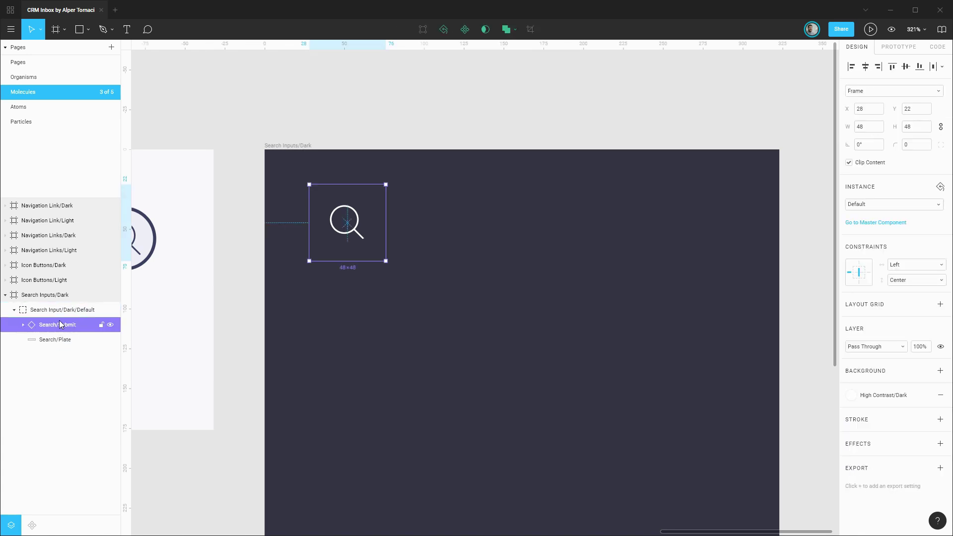
pyautogui.click(6, 60)
pyautogui.doubleClick(490, 242)
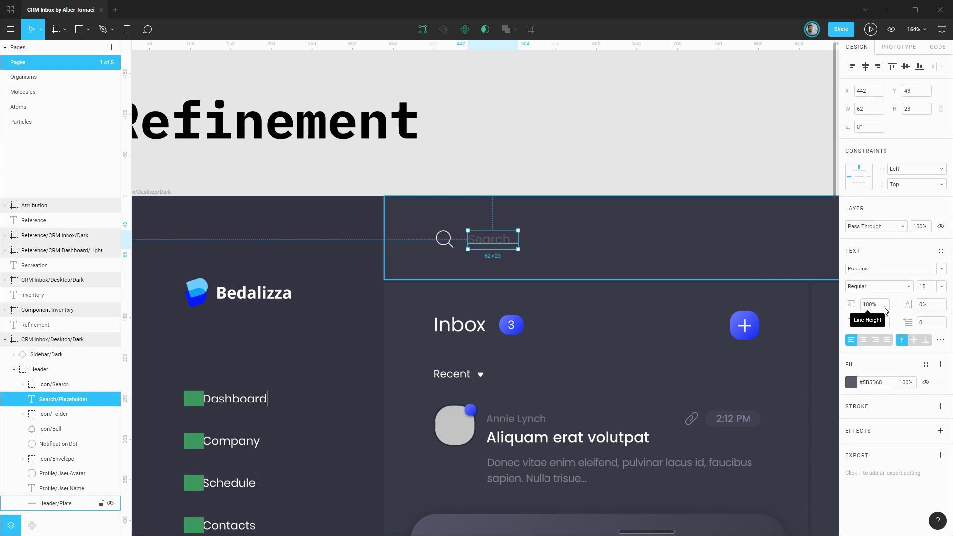
# Go to the Particles page's Typography frame and select the Body 16/32 sample text
pyautogui.click(625, 139)
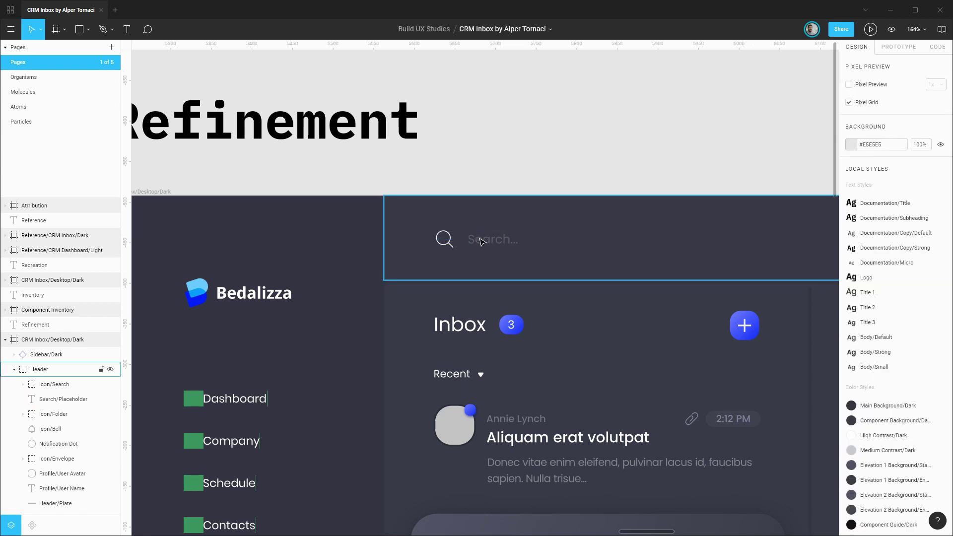
pyautogui.click(21, 122)
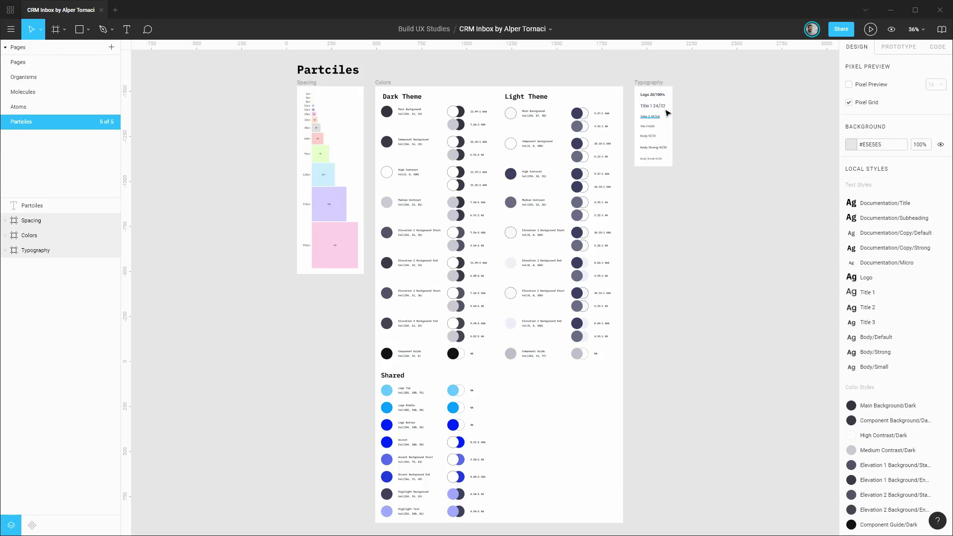
pyautogui.scroll(10, 668, 113)
pyautogui.scroll(-5, 703, 64)
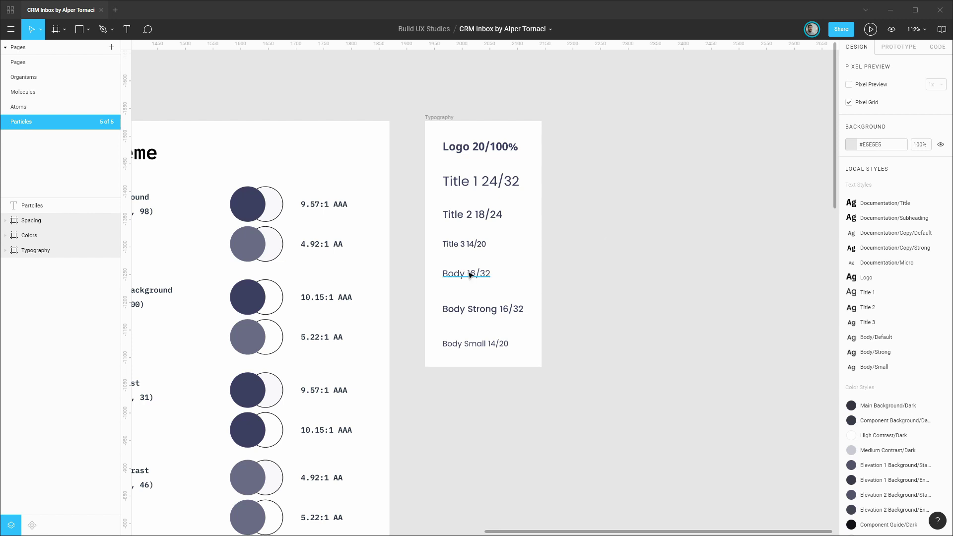
pyautogui.scroll(5, 473, 274)
pyautogui.click(484, 282)
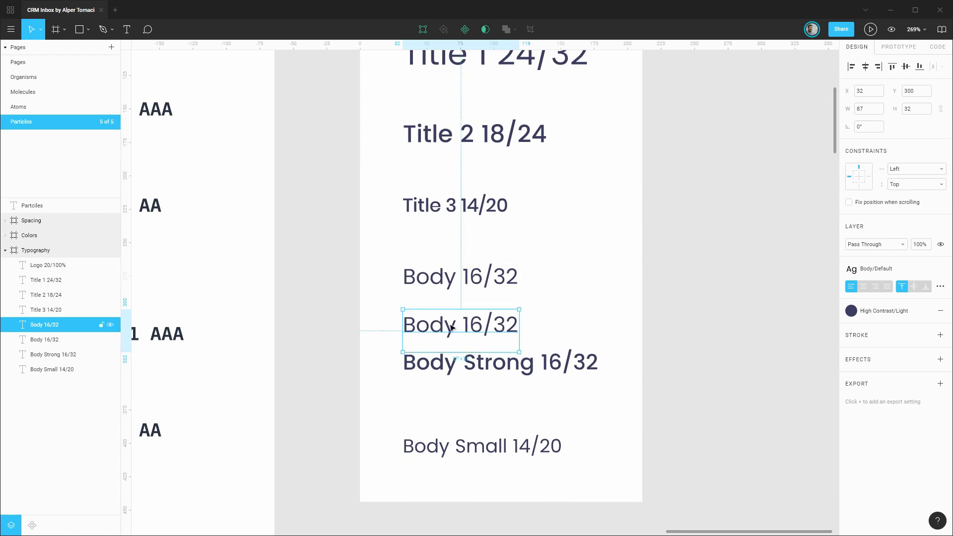
# Rename the copied sample to Text Input, detach its Body/Default style and set line height 22
pyautogui.doubleClick(452, 327)
pyautogui.moveTo(456, 325); pyautogui.dragTo(390, 317)
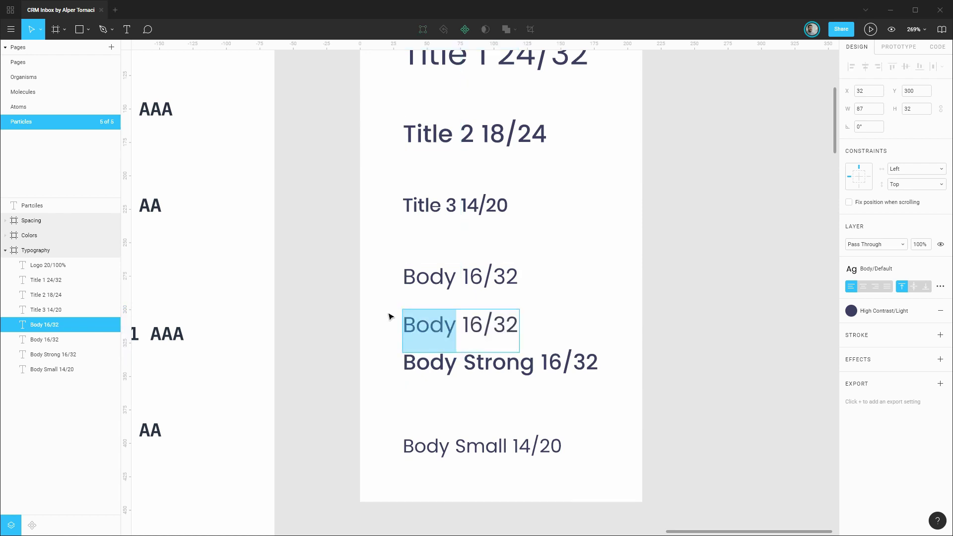
pyautogui.write('Text Input')
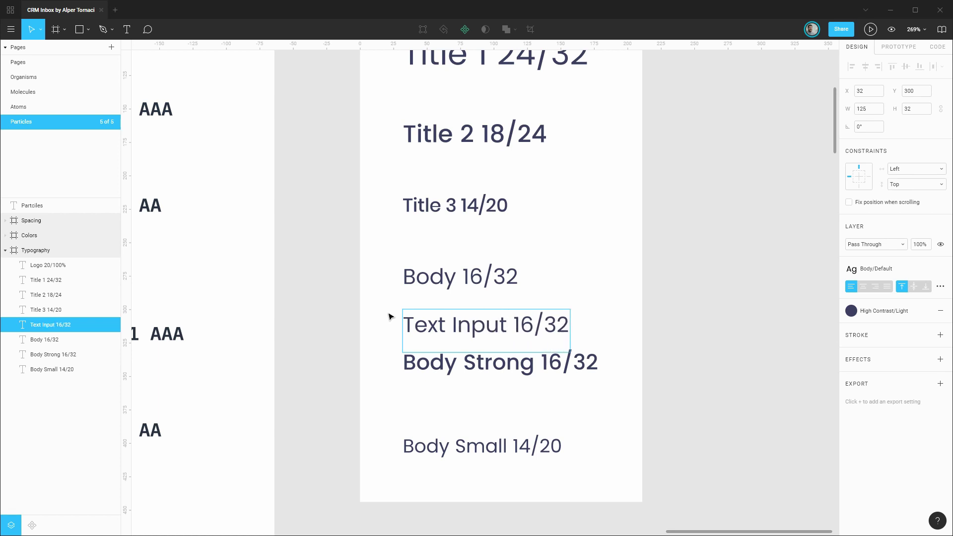
pyautogui.moveTo(519, 330); pyautogui.dragTo(532, 330)
pyautogui.hotkey('ctrl', 'a')
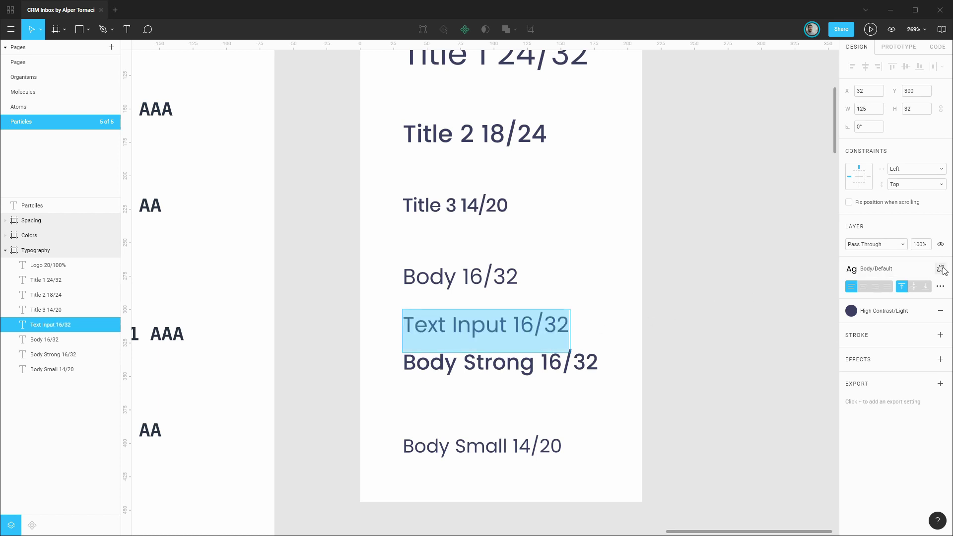
pyautogui.click(941, 269)
pyautogui.click(928, 308)
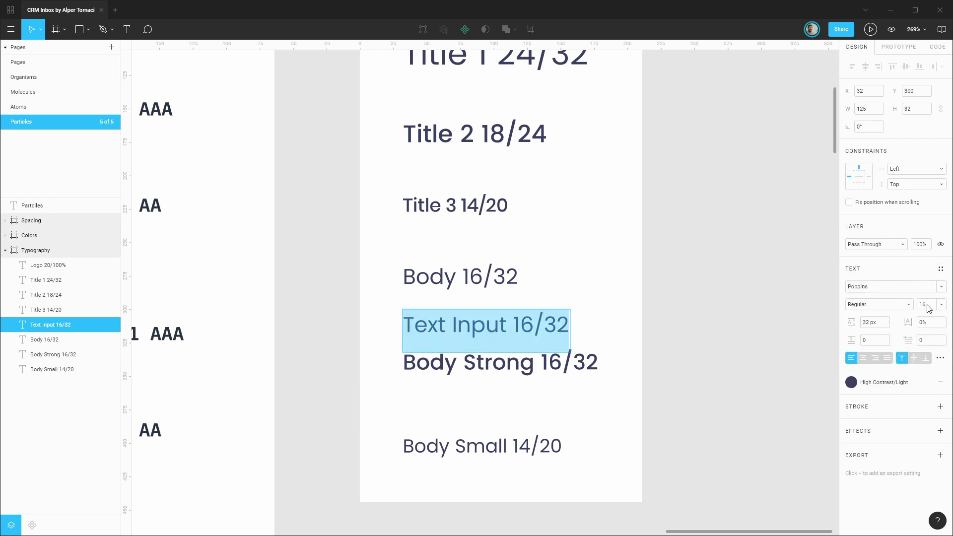
pyautogui.click(884, 326)
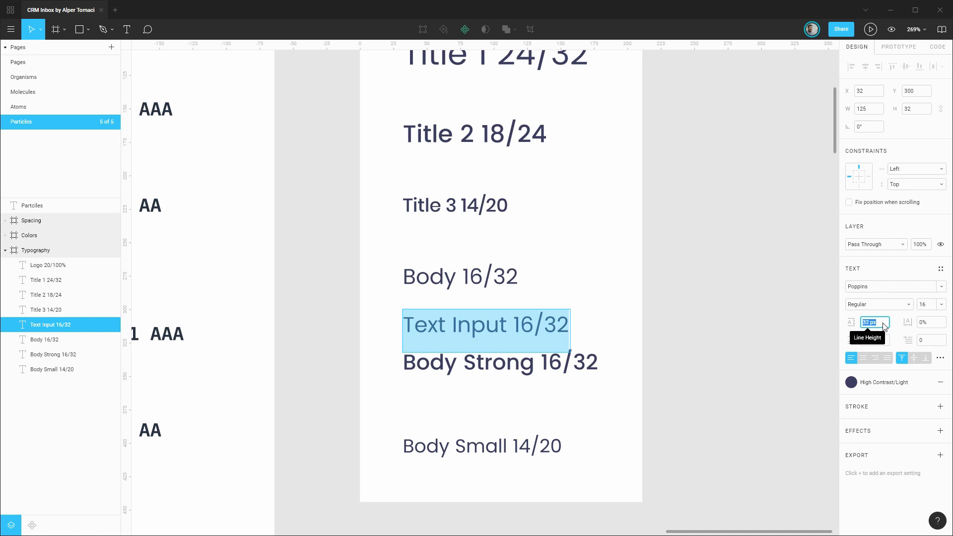
pyautogui.write('22')
pyautogui.press('Return')
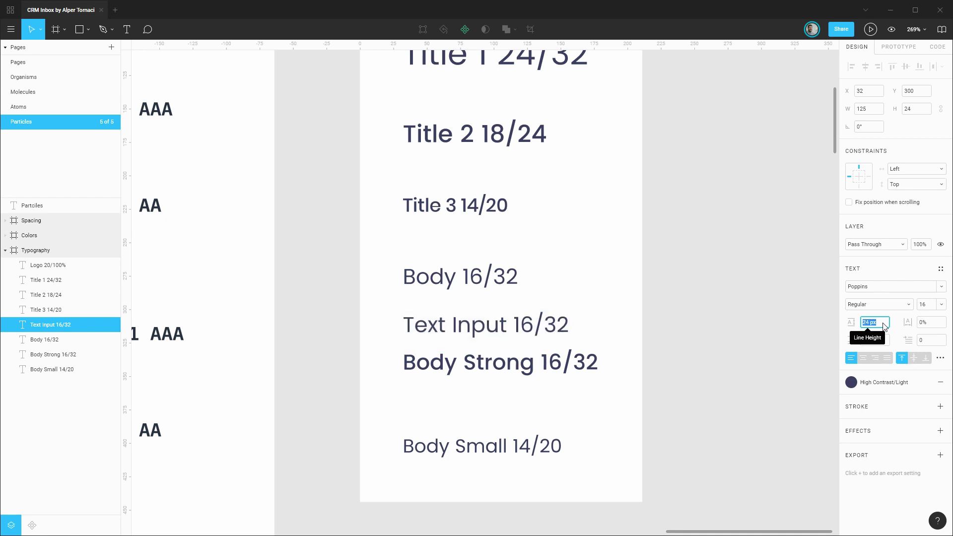
# Change the label to Text Input 16/24 and save it as a new Text Input text style
pyautogui.doubleClick(555, 321)
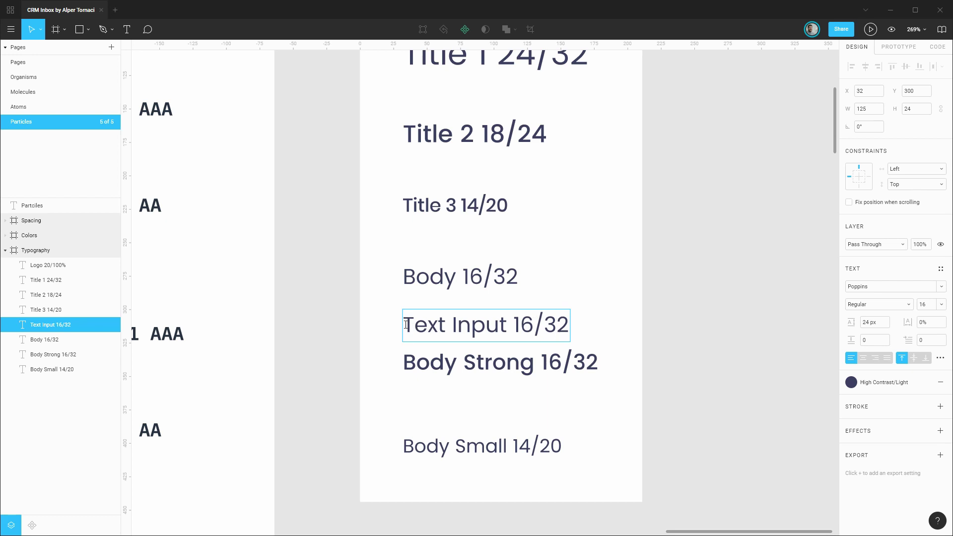
pyautogui.moveTo(406, 323); pyautogui.dragTo(571, 325)
pyautogui.click(567, 325)
pyautogui.press('BackSpace')
pyautogui.press('BackSpace')
pyautogui.write('24')
pyautogui.press('Escape')
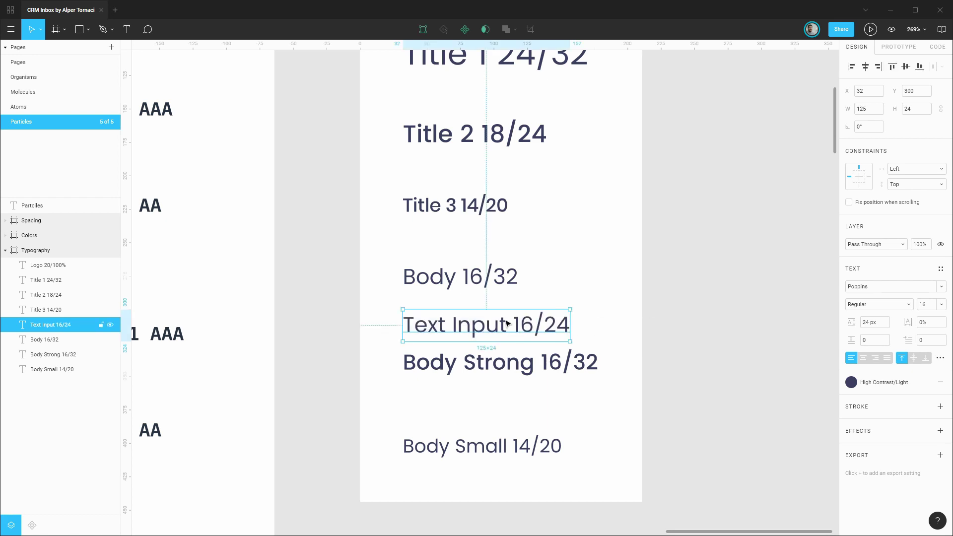
pyautogui.click(940, 270)
pyautogui.click(936, 292)
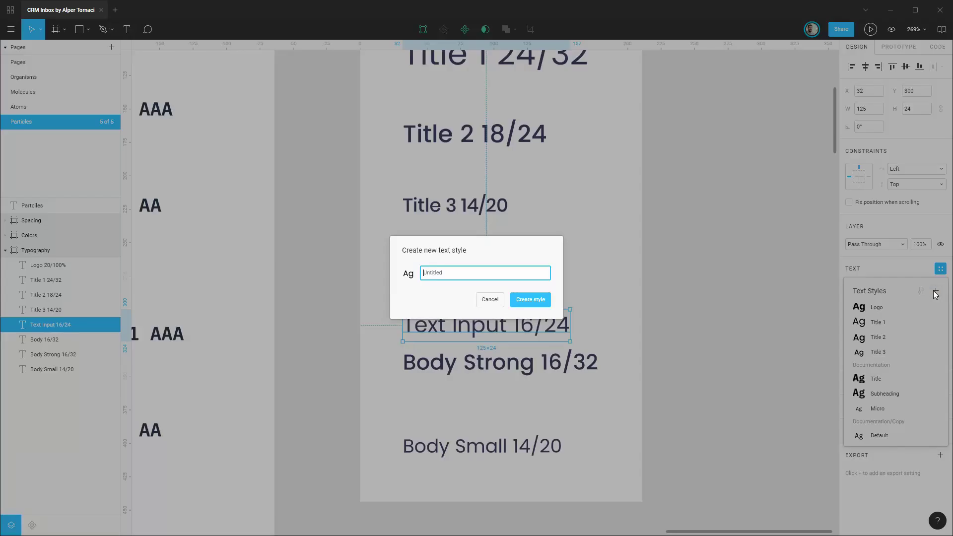
pyautogui.write('Text Input')
pyautogui.press('Return')
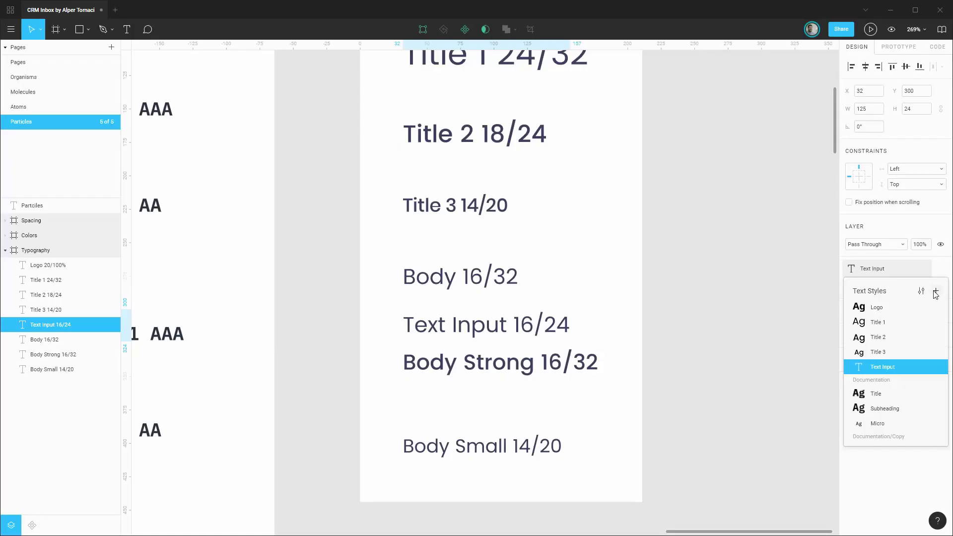
# Move the Text Input sample to the bottom of the Typography frame
pyautogui.click(539, 331)
pyautogui.scroll(-4, 671, 352)
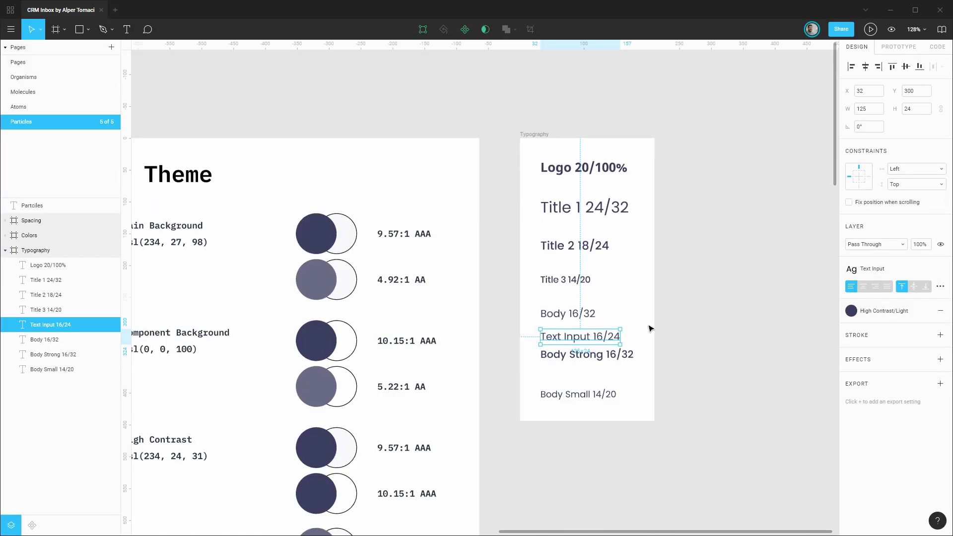
pyautogui.click(545, 134)
pyautogui.moveTo(625, 418); pyautogui.dragTo(630, 516)
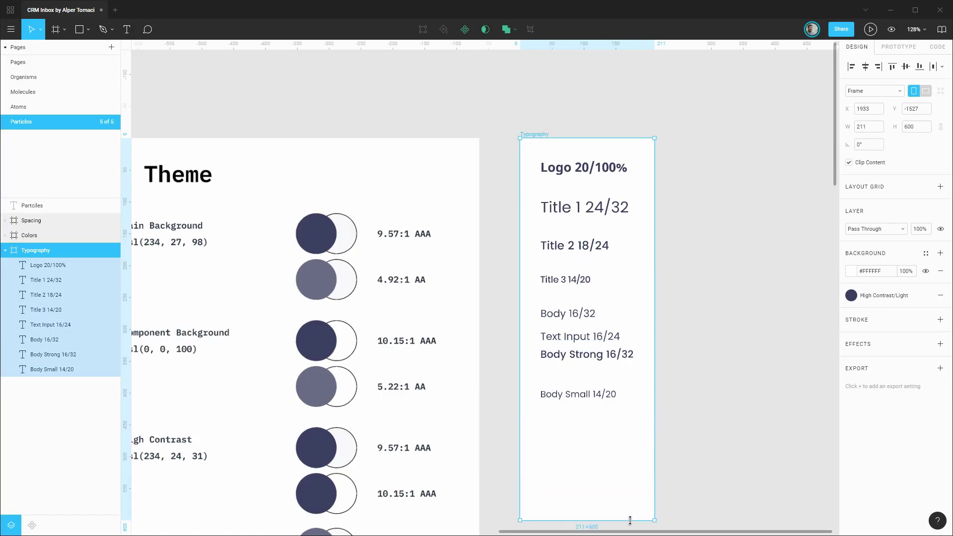
pyautogui.scroll(-2, 634, 381)
pyautogui.moveTo(598, 301); pyautogui.dragTo(585, 466)
pyautogui.click(593, 331)
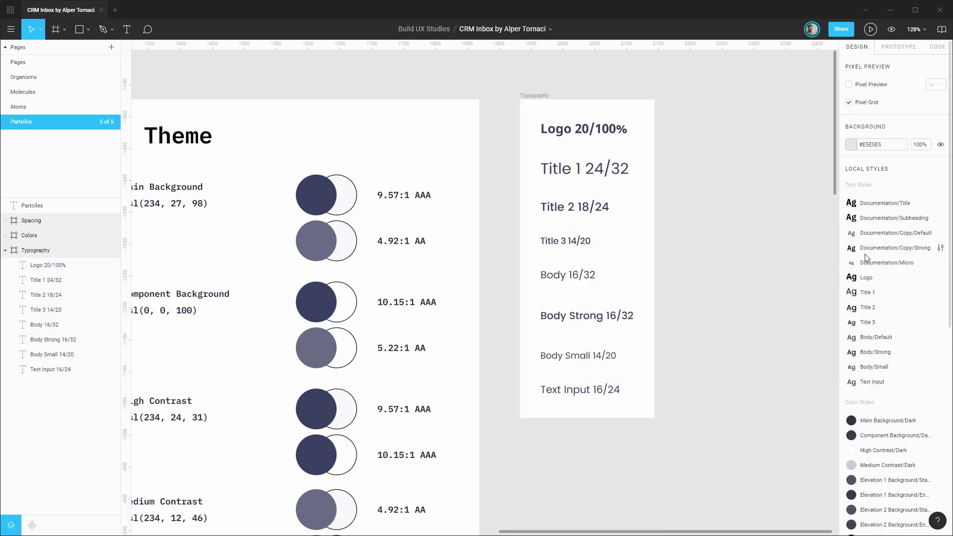
# Add auto-sized 'Search...' text in Medium Contrast colour to the right of the search icon
pyautogui.click(56, 93)
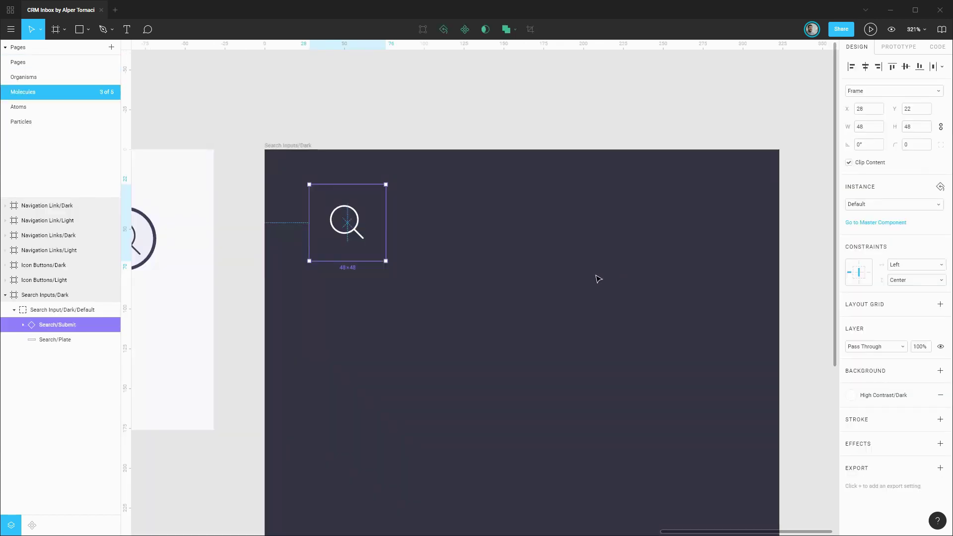
pyautogui.press('t')
pyautogui.moveTo(397, 204); pyautogui.dragTo(569, 246)
pyautogui.write('Se')
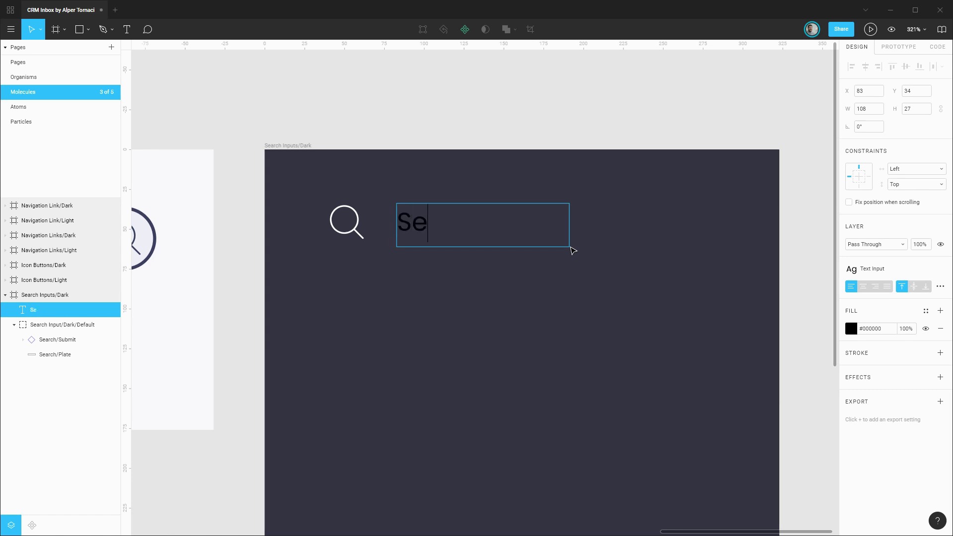
pyautogui.write('arch...')
pyautogui.hotkey('ctrl', 'a')
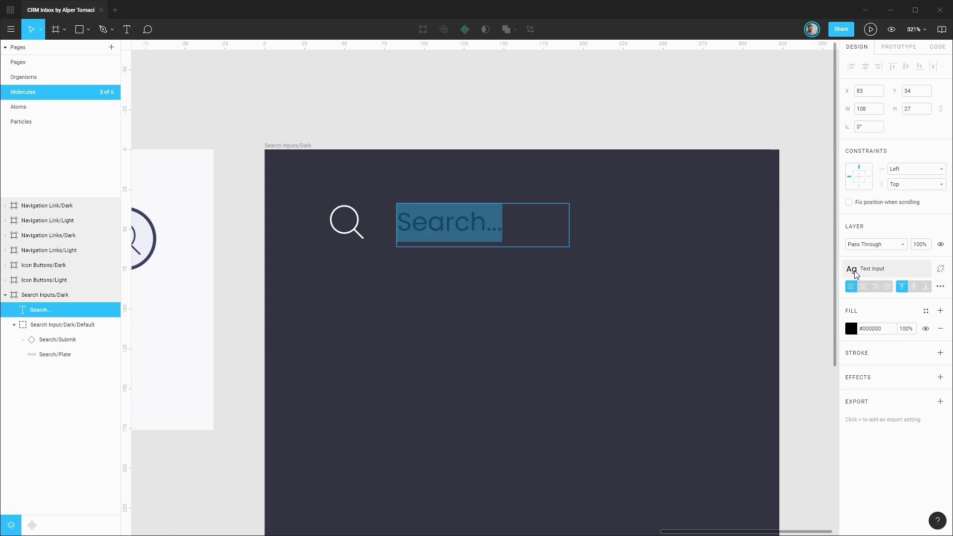
pyautogui.click(926, 312)
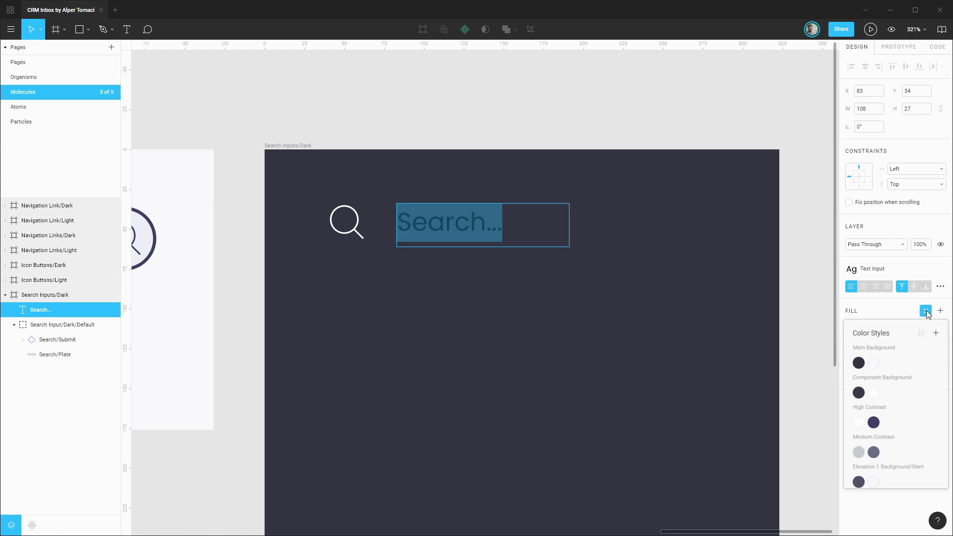
pyautogui.click(859, 452)
pyautogui.press('Escape')
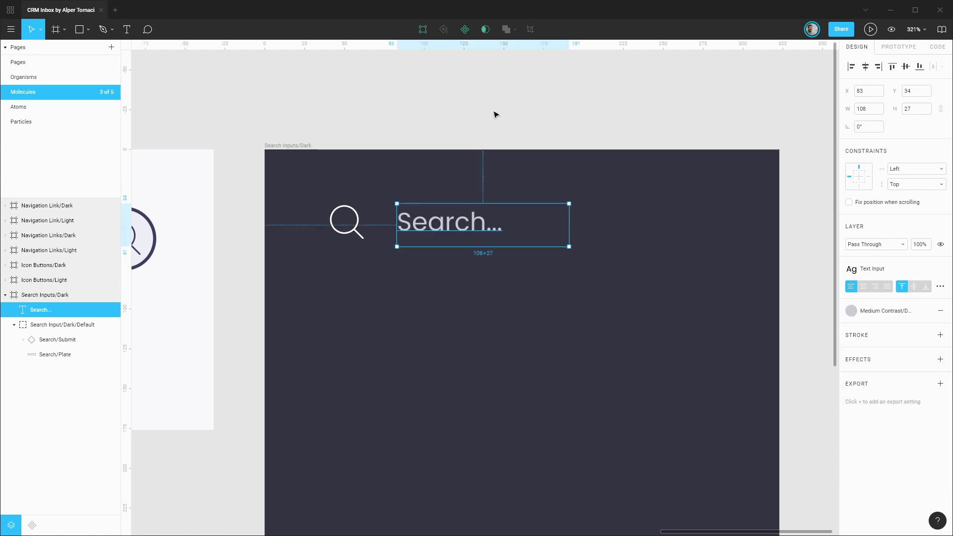
pyautogui.doubleClick(569, 247)
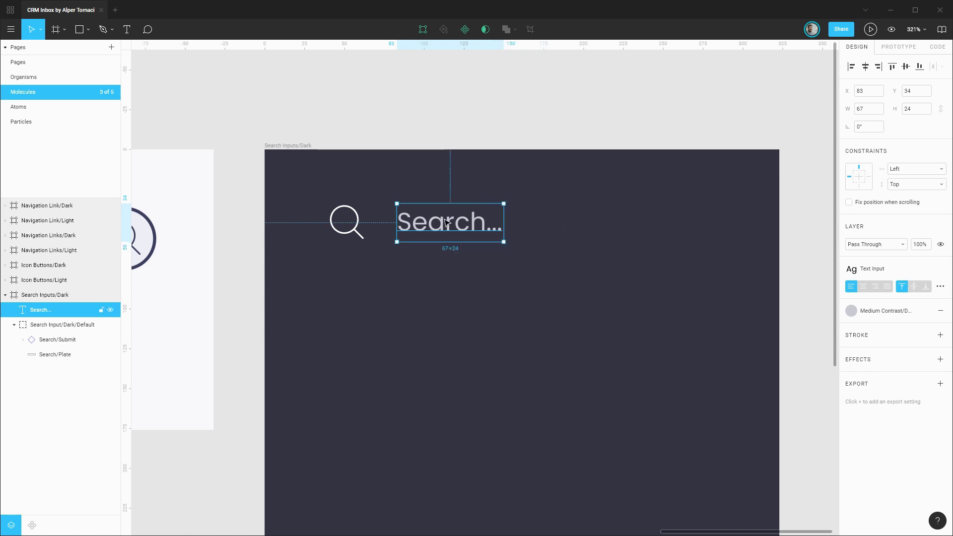
pyautogui.moveTo(446, 223); pyautogui.dragTo(437, 224)
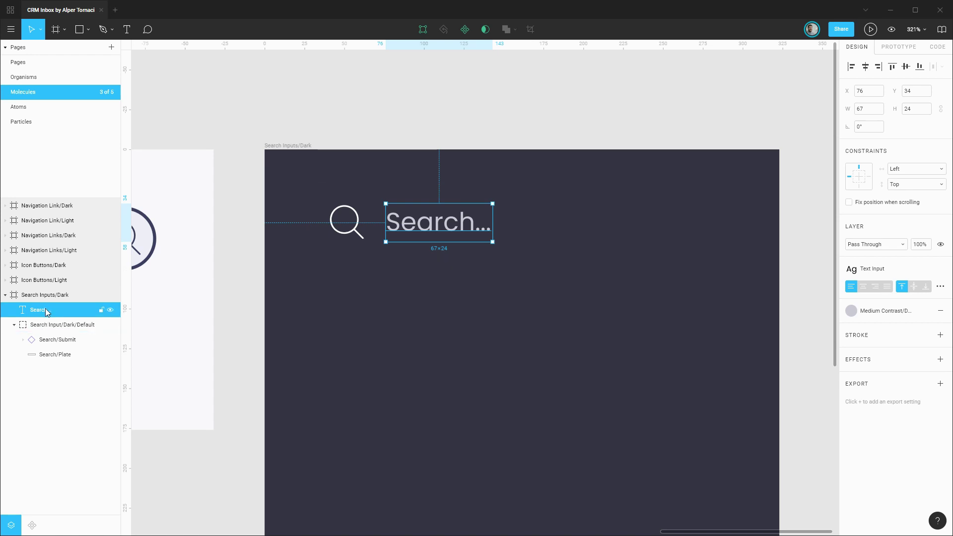
# Move the text into Search Input/Dark/Default and name it Search/Placeholder
pyautogui.moveTo(44, 311); pyautogui.dragTo(73, 349)
pyautogui.doubleClick(73, 345)
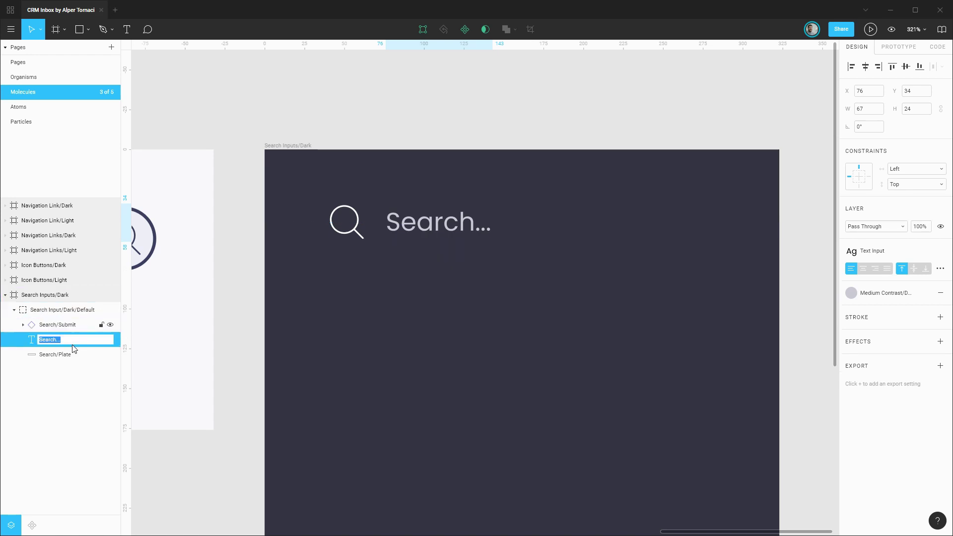
pyautogui.write('Search/Place')
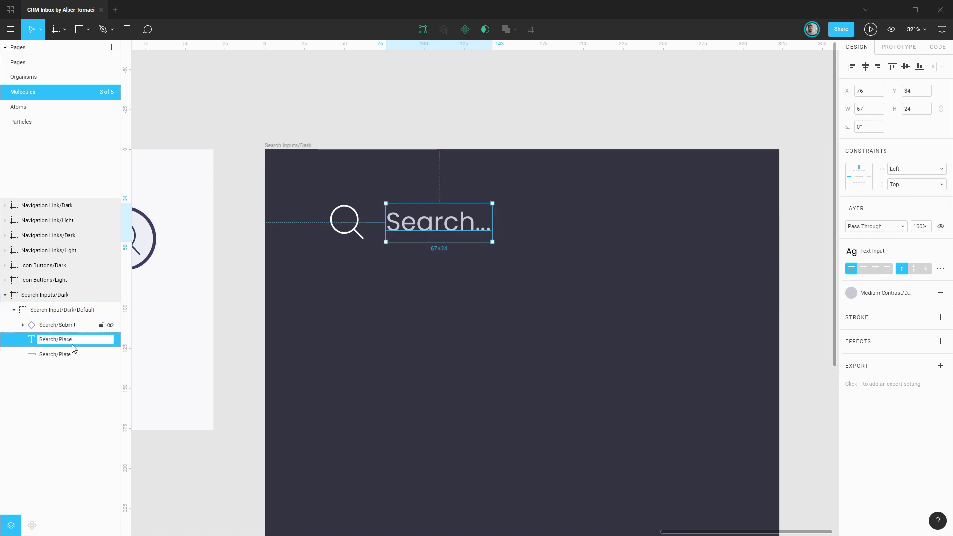
pyautogui.write('holder')
pyautogui.press('Return')
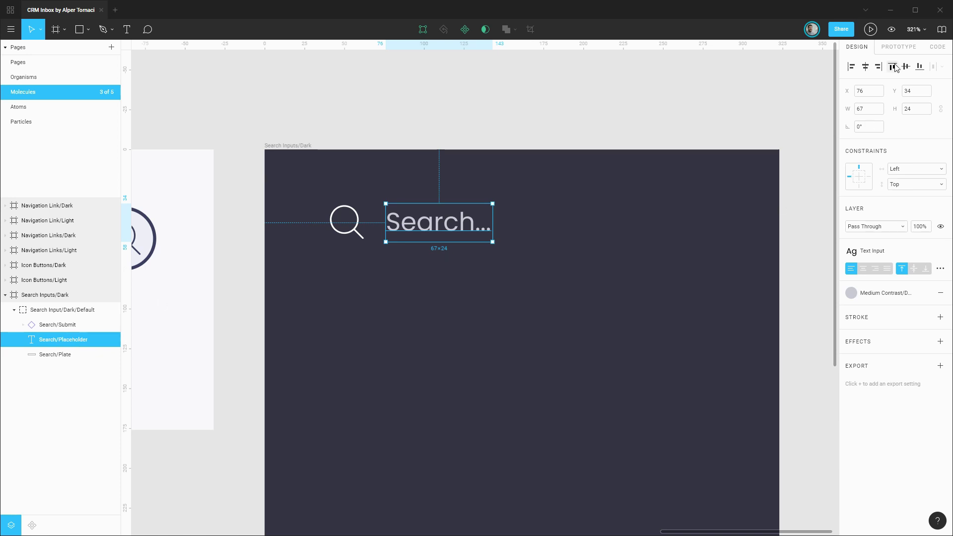
pyautogui.keyDown('shift'); pyautogui.click(70, 354); pyautogui.keyUp('shift')
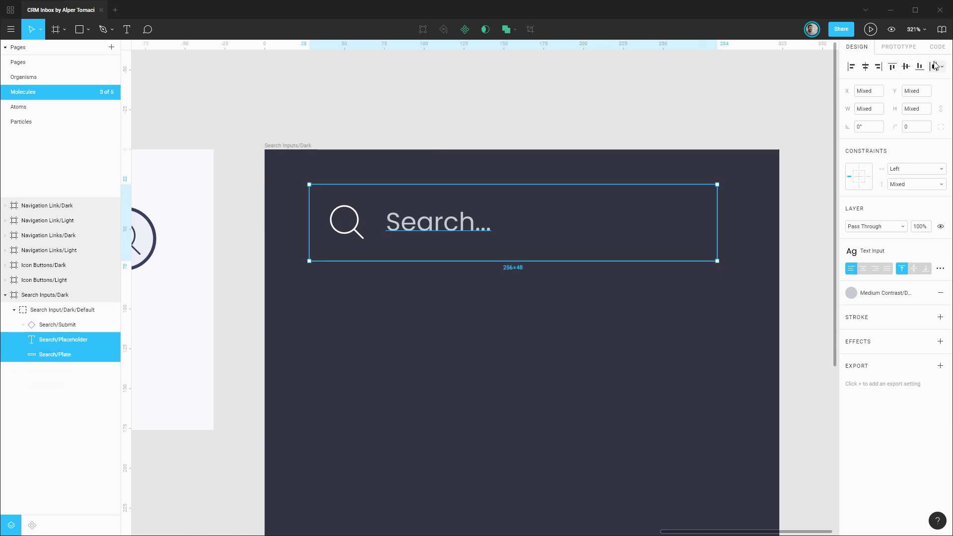
# Convert the Search Input/Dark/Default group into a component and add a layout grid, opening its settings
pyautogui.click(455, 223)
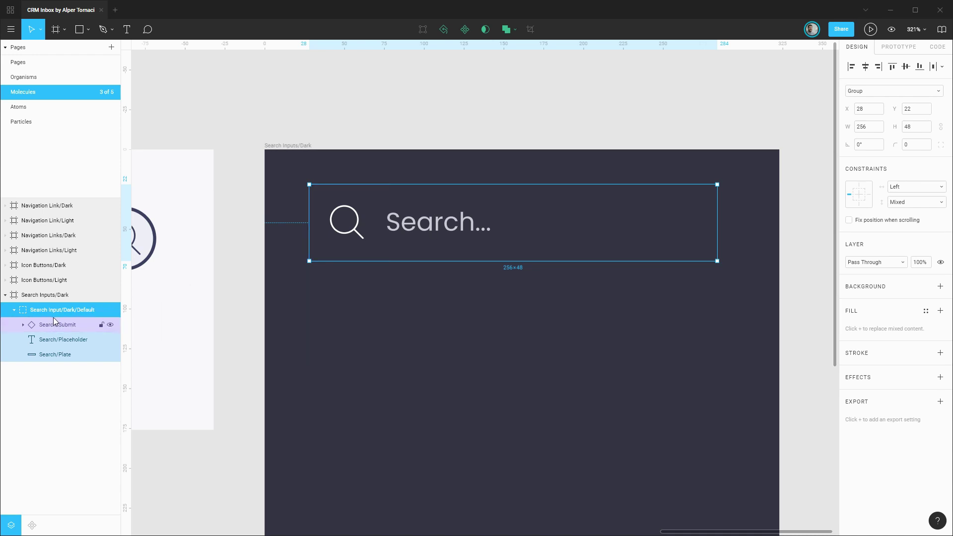
pyautogui.hotkey('ctrl', 'alt', 'k')
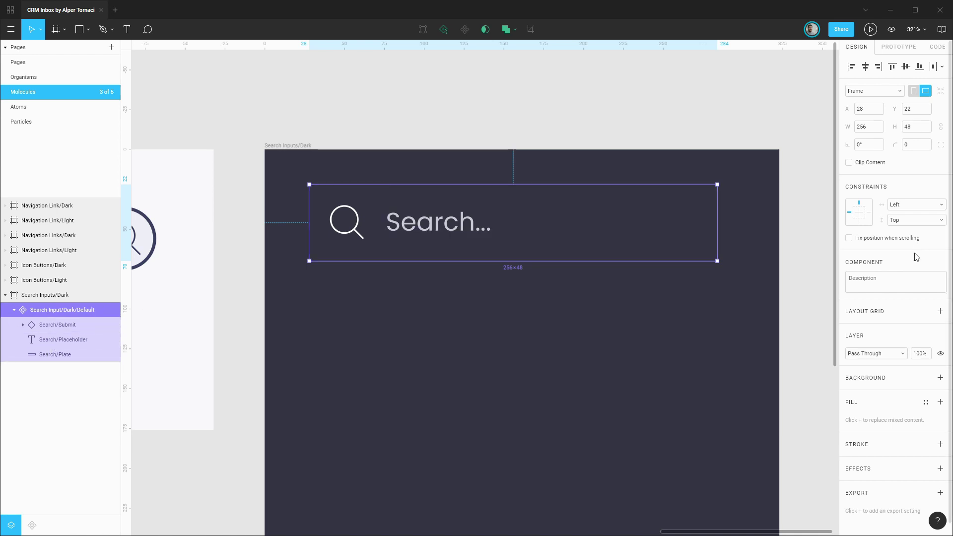
pyautogui.click(940, 311)
pyautogui.click(851, 329)
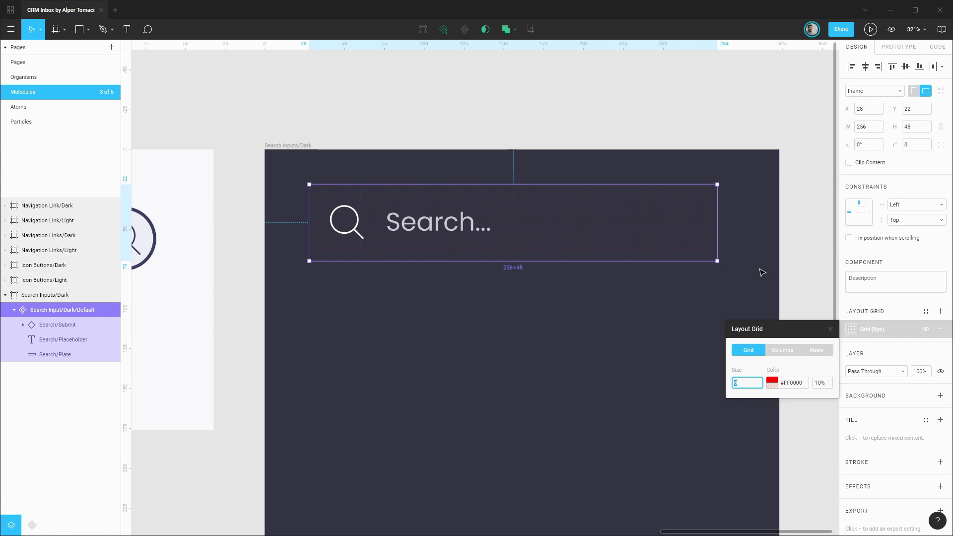
# Set the grid to 1 left-aligned column with width 16 and gutter 16
pyautogui.click(786, 355)
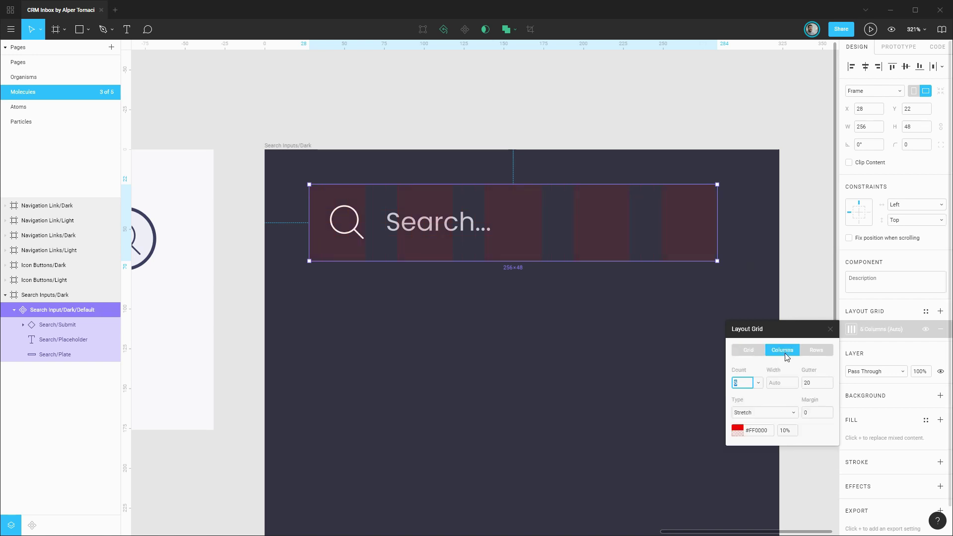
pyautogui.write('1')
pyautogui.click(774, 415)
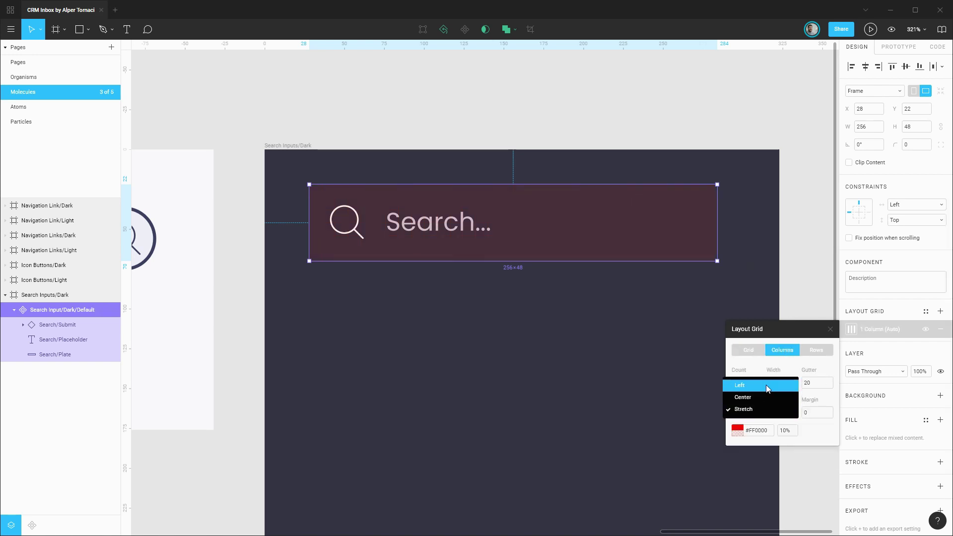
pyautogui.click(767, 386)
pyautogui.click(780, 385)
pyautogui.write('1')
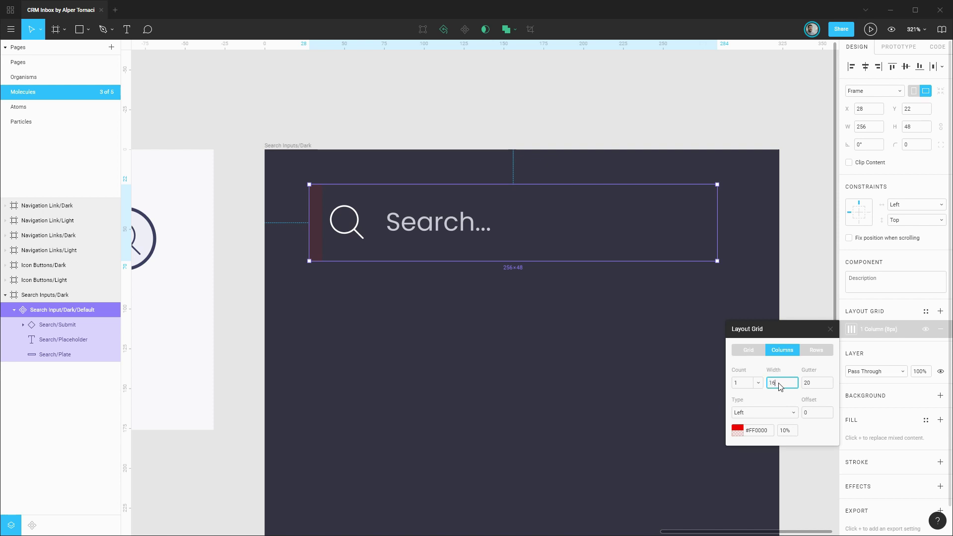
pyautogui.write('6')
pyautogui.press('Tab')
pyautogui.click(825, 415)
pyautogui.press('Return')
pyautogui.click(827, 384)
pyautogui.write('1')
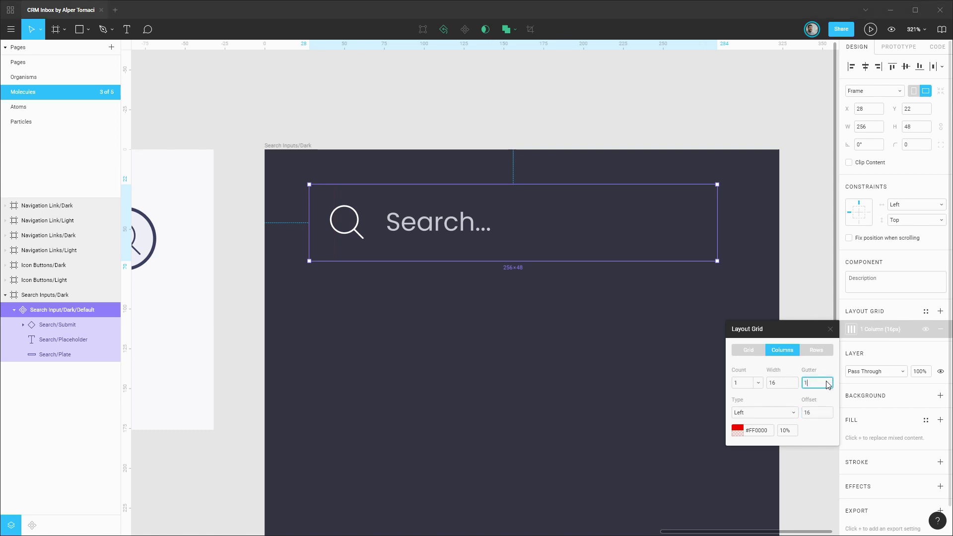
pyautogui.write('6')
pyautogui.press('Return')
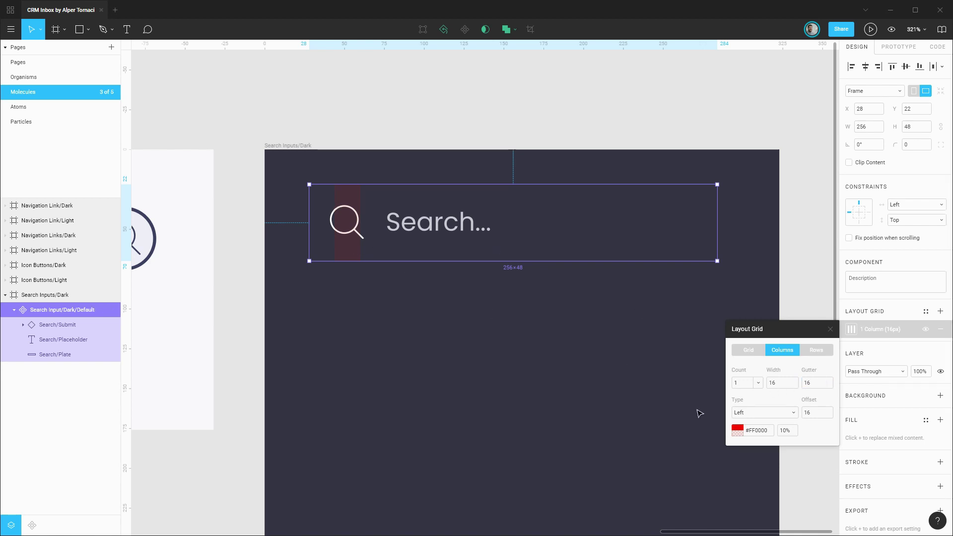
# Colour the grid column light green and set its offset to 48
pyautogui.click(770, 432)
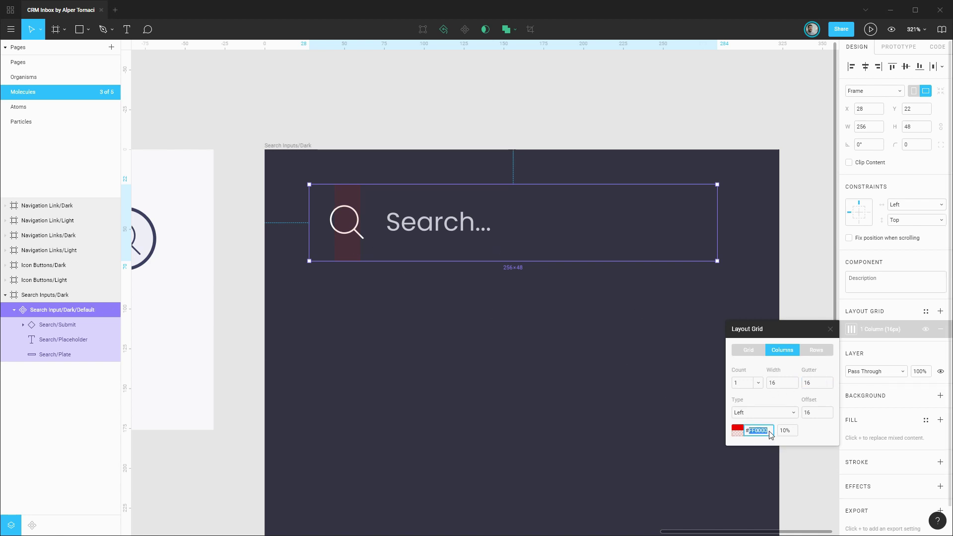
pyautogui.click(738, 430)
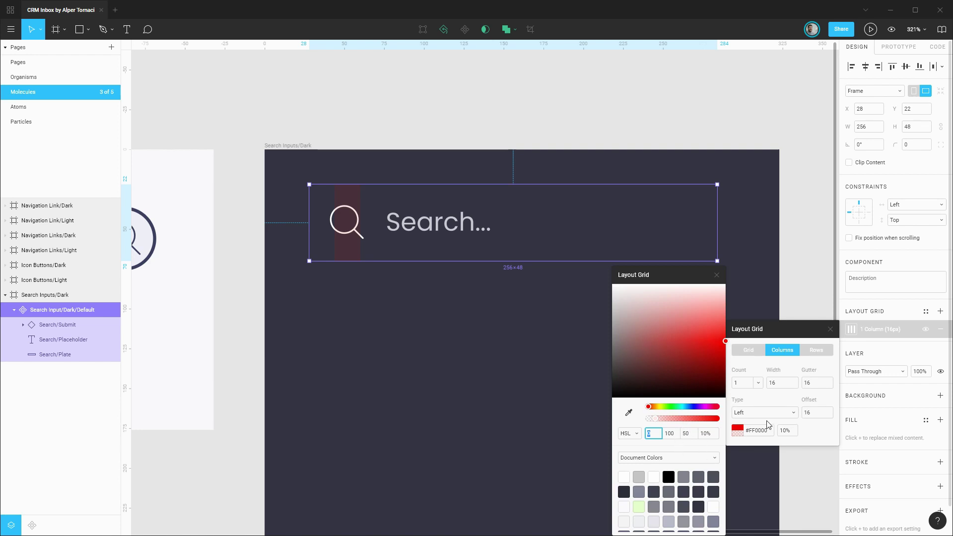
pyautogui.scroll(-5, 651, 484)
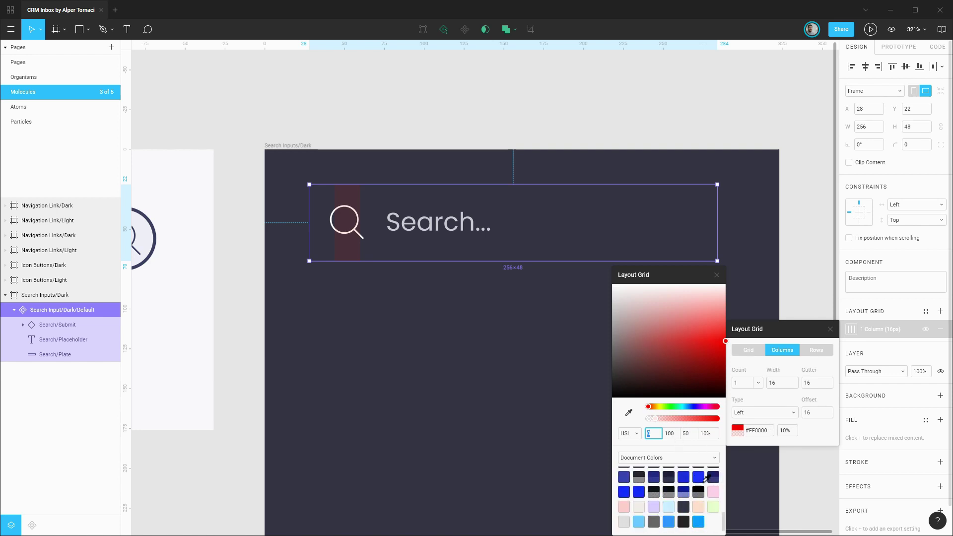
pyautogui.click(700, 458)
pyautogui.click(699, 473)
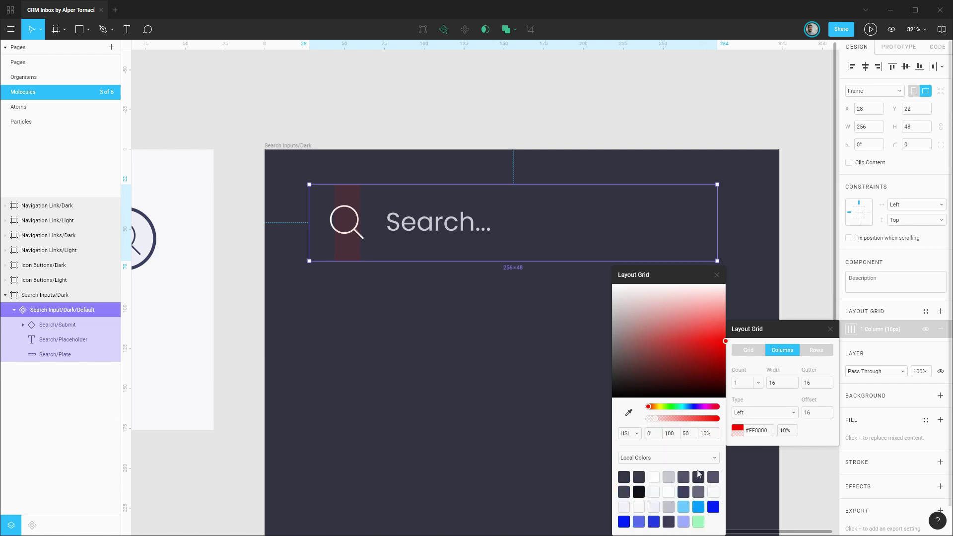
pyautogui.click(699, 520)
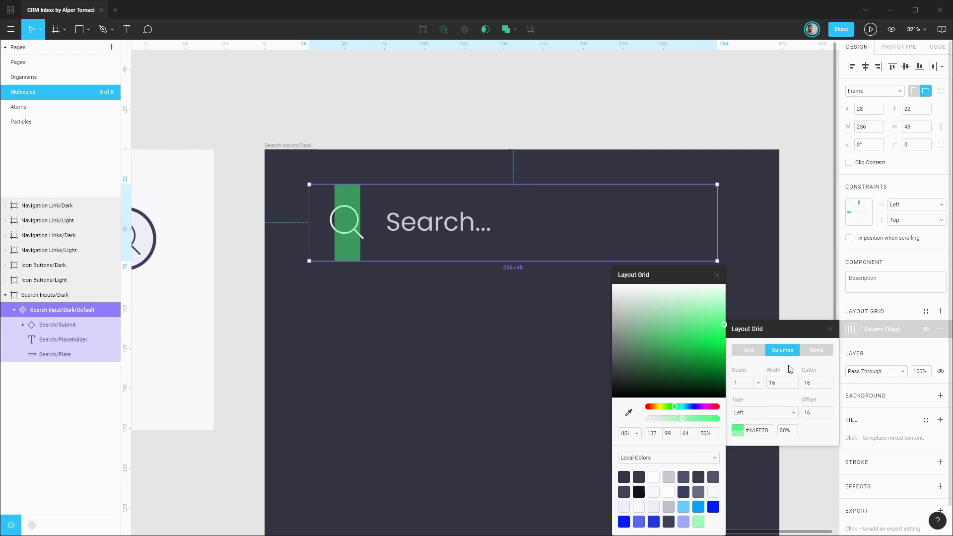
pyautogui.click(817, 416)
pyautogui.press('Return')
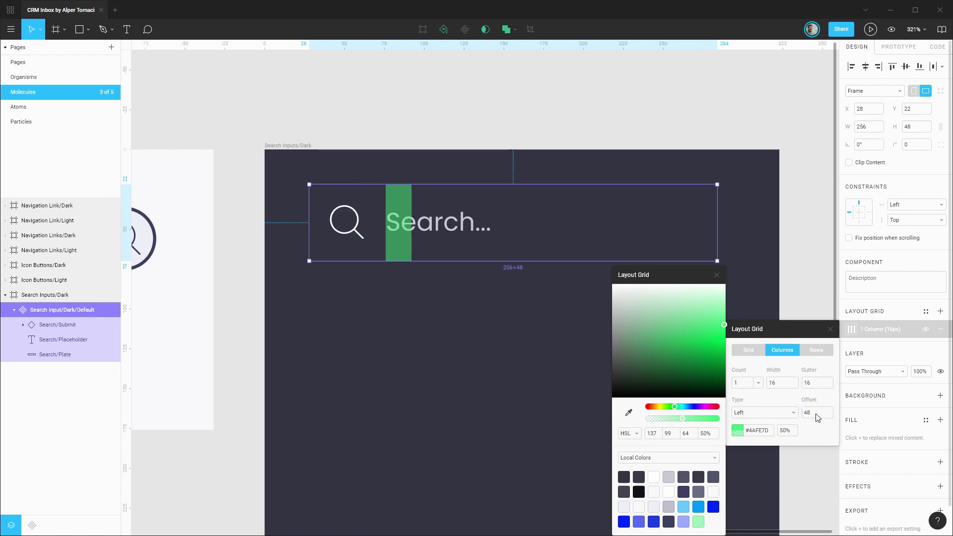
pyautogui.click(813, 275)
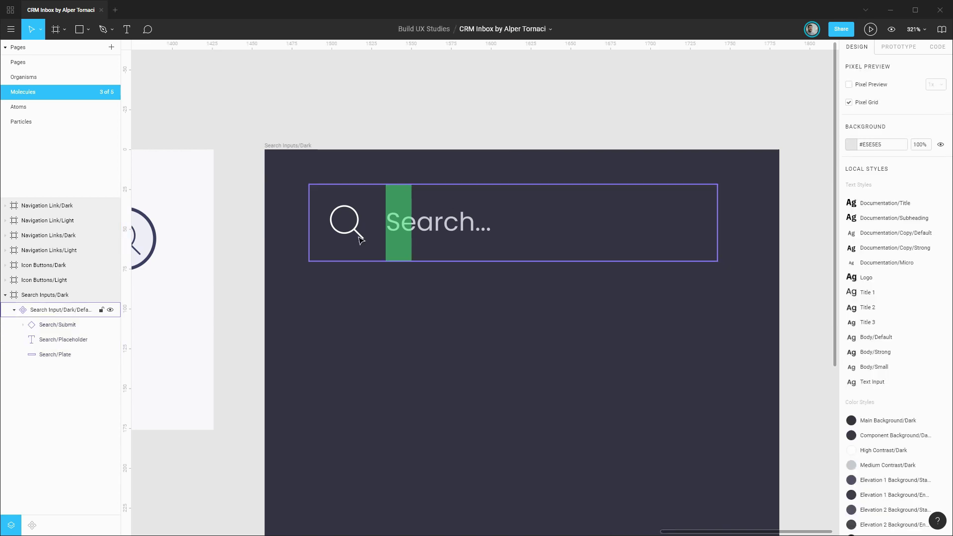
# Line the Search... text up with the green column and constrain Search/Submit Left, vertical Scale
pyautogui.click(57, 340)
pyautogui.moveTo(450, 228); pyautogui.dragTo(485, 226)
pyautogui.press('Left')
pyautogui.press('Left')
pyautogui.press('Left')
pyautogui.press('Left')
pyautogui.press('Left')
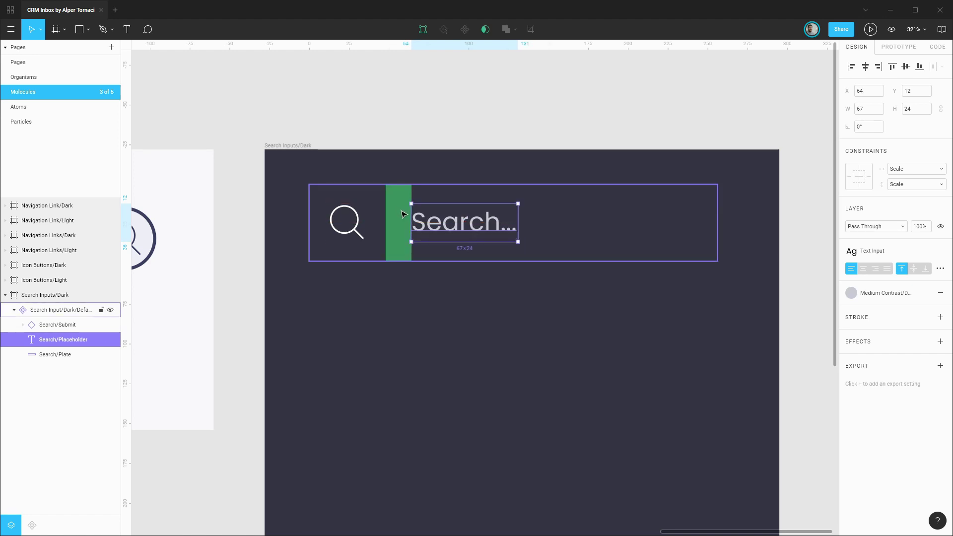
pyautogui.click(56, 325)
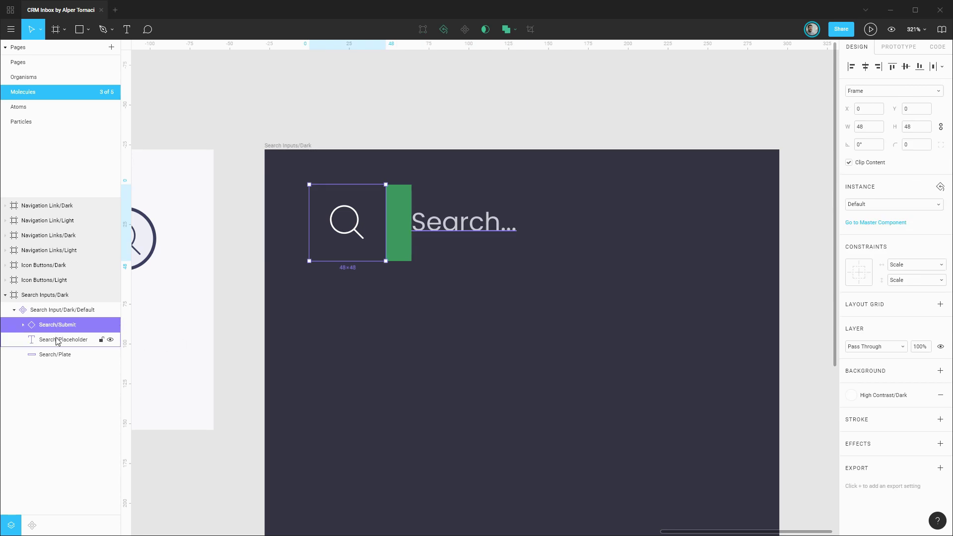
pyautogui.click(916, 265)
pyautogui.click(902, 218)
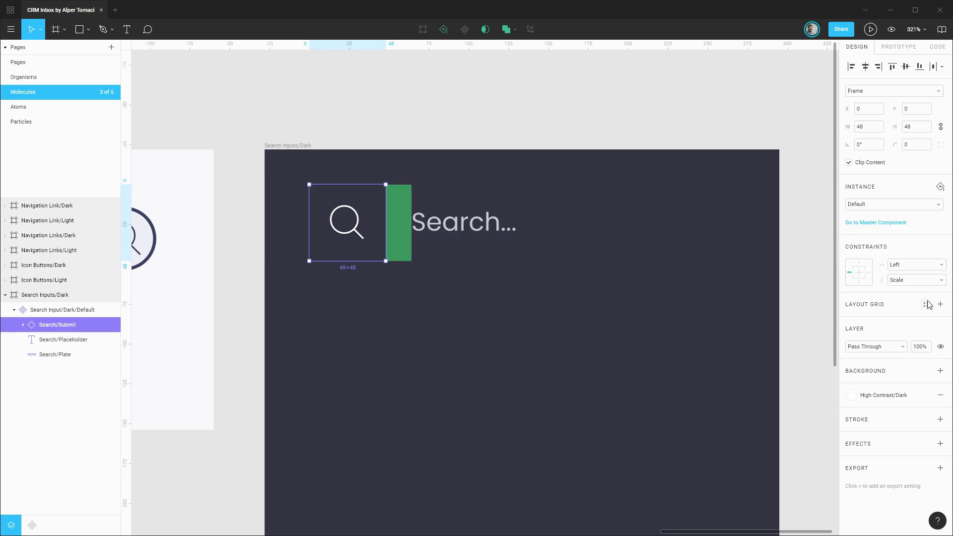
pyautogui.click(896, 282)
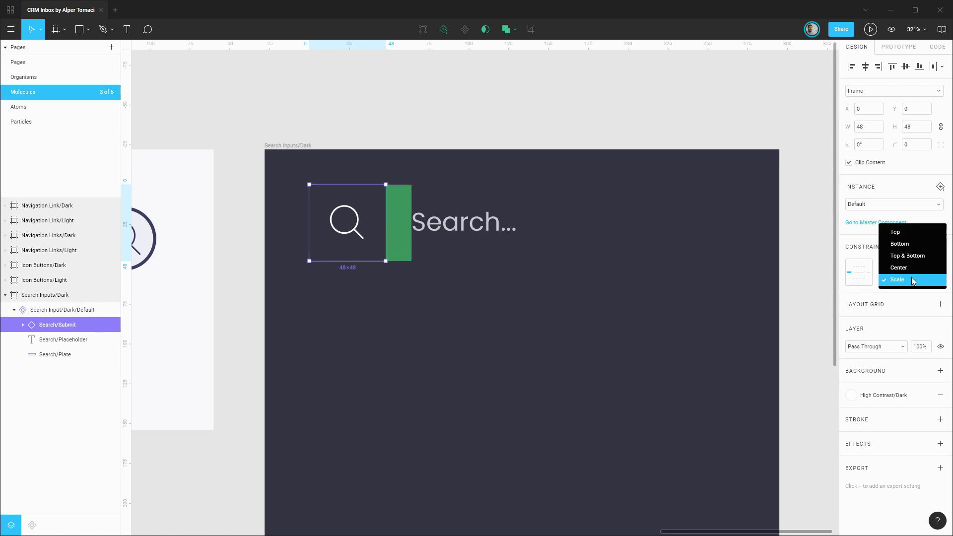
pyautogui.click(912, 278)
# Constrain Search/Placeholder to Left/Center and Search/Plate to Left & Right/Center
pyautogui.click(63, 340)
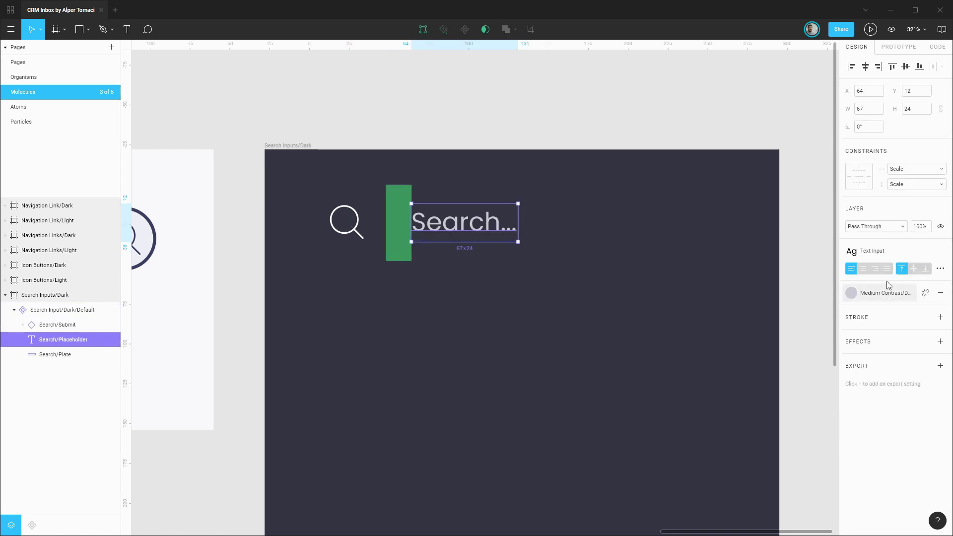
pyautogui.click(916, 168)
pyautogui.click(914, 121)
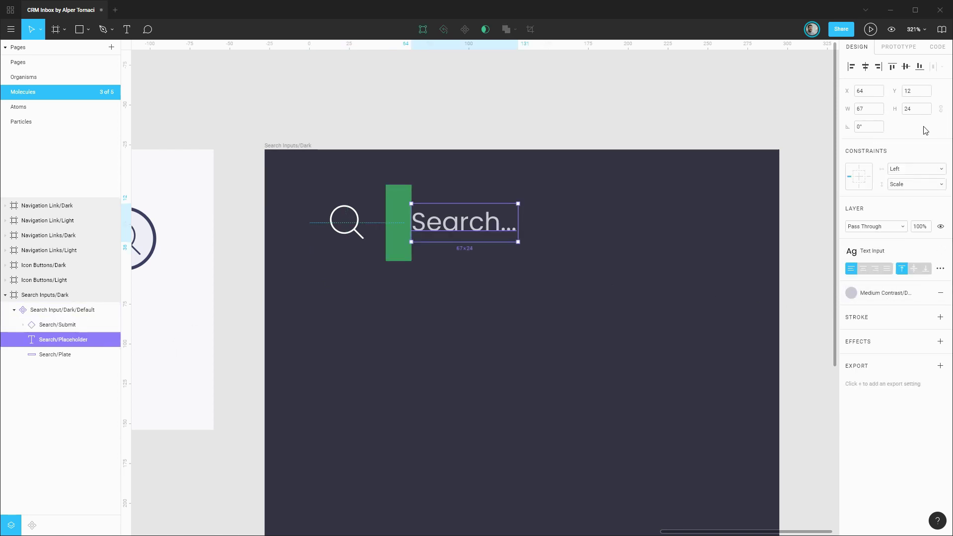
pyautogui.click(916, 184)
pyautogui.click(908, 173)
pyautogui.click(61, 354)
pyautogui.click(916, 168)
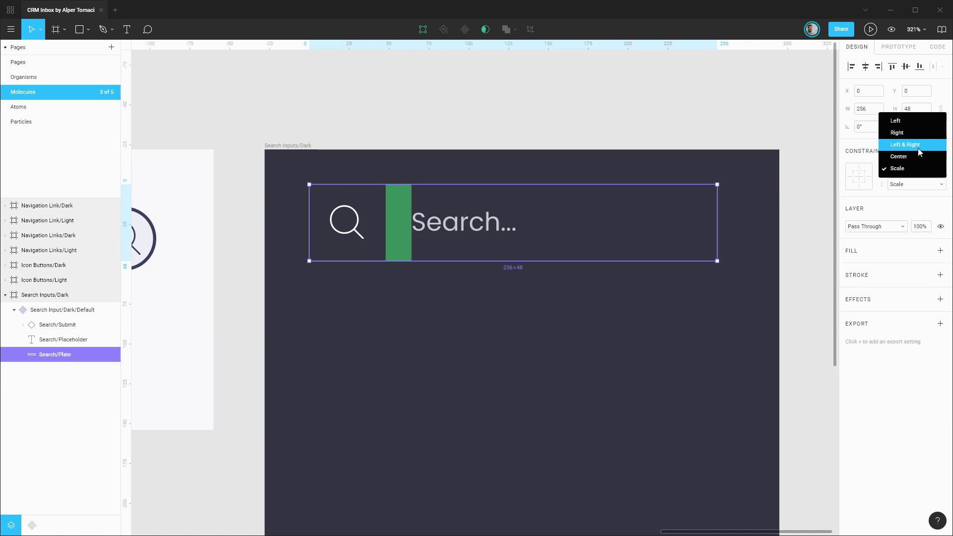
pyautogui.click(911, 144)
pyautogui.click(924, 184)
pyautogui.click(915, 170)
pyautogui.click(581, 130)
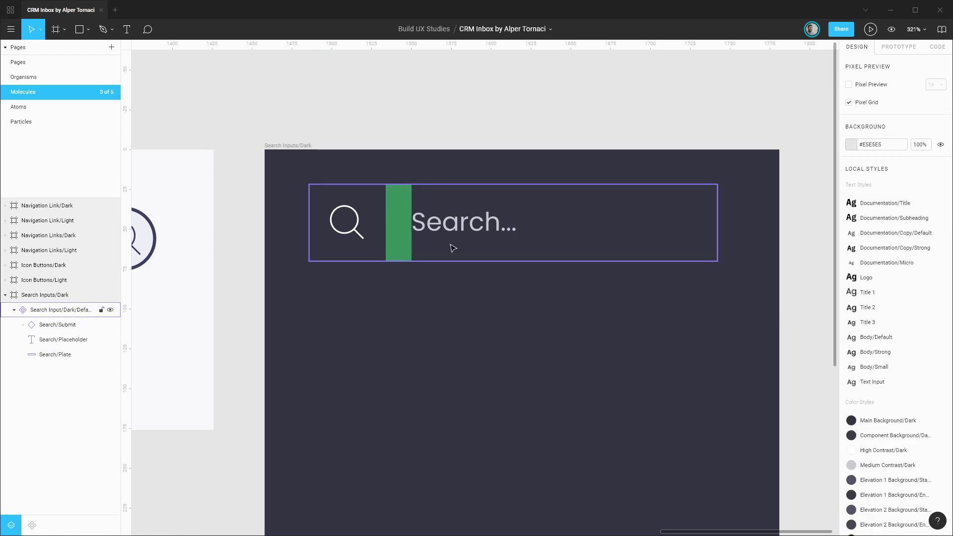
pyautogui.click(58, 310)
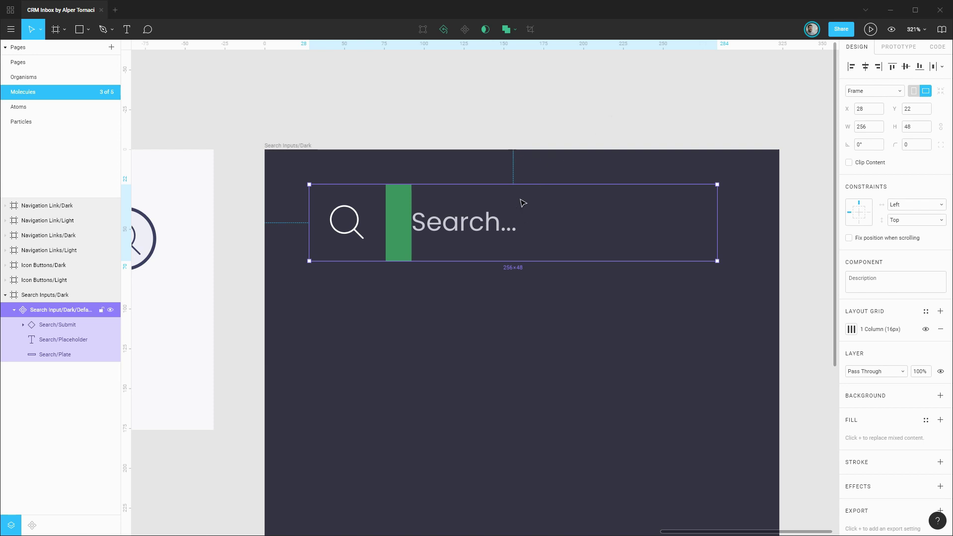
# Duplicate the placeholder text layer and rename the copy Search/Active Text
pyautogui.click(73, 342)
pyautogui.hotkey('ctrl', 'd')
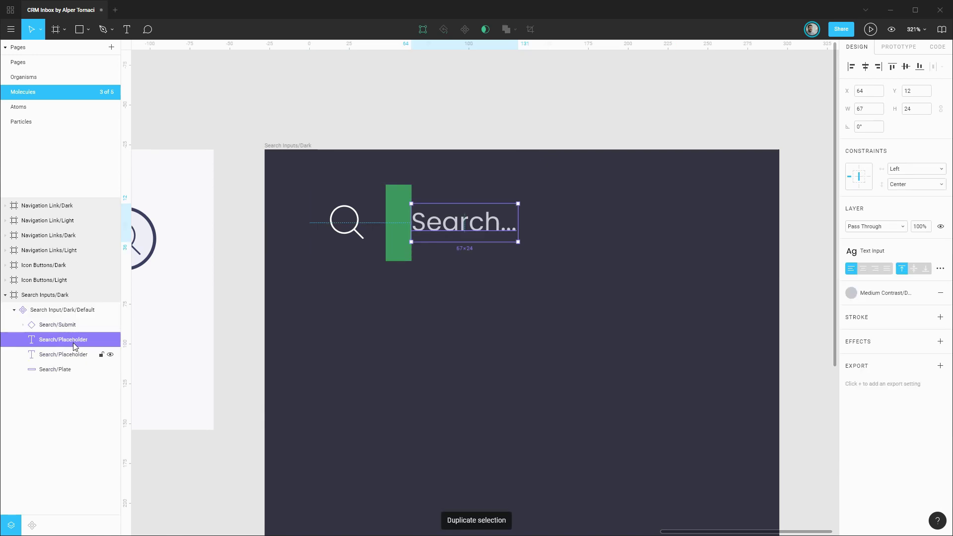
pyautogui.click(73, 354)
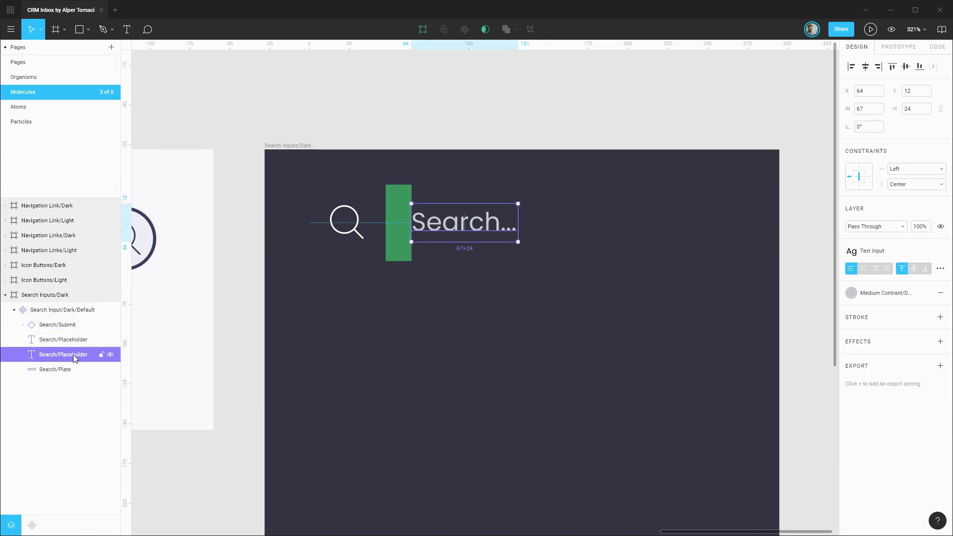
pyautogui.doubleClick(73, 355)
pyautogui.press('End')
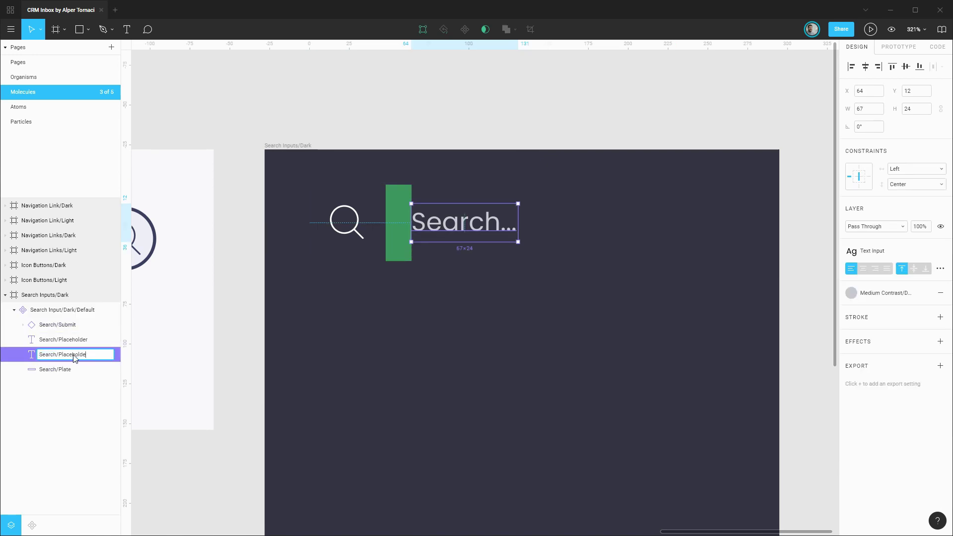
pyautogui.press('BackSpace')
pyautogui.press('BackSpace')
pyautogui.press('BackSpace')
pyautogui.press('BackSpace')
pyautogui.press('BackSpace')
pyautogui.press('BackSpace')
pyautogui.press('BackSpace')
pyautogui.press('BackSpace')
pyautogui.press('BackSpace')
pyautogui.press('BackSpace')
pyautogui.write('AACt')
pyautogui.press('BackSpace')
pyautogui.write('ctive Text')
pyautogui.press('Return')
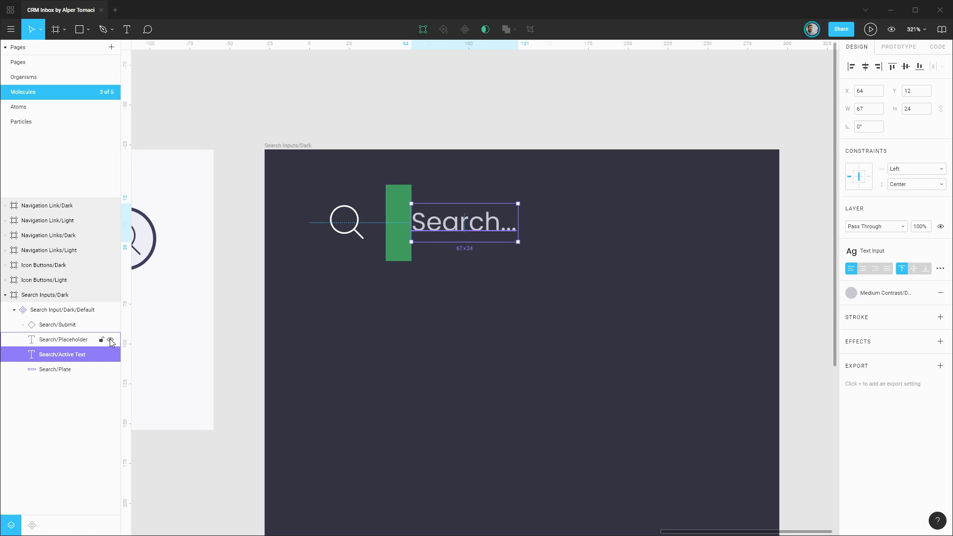
# Hide the original placeholder, give the copy the High Contrast/Dark fill, and view the Pages page
pyautogui.click(110, 341)
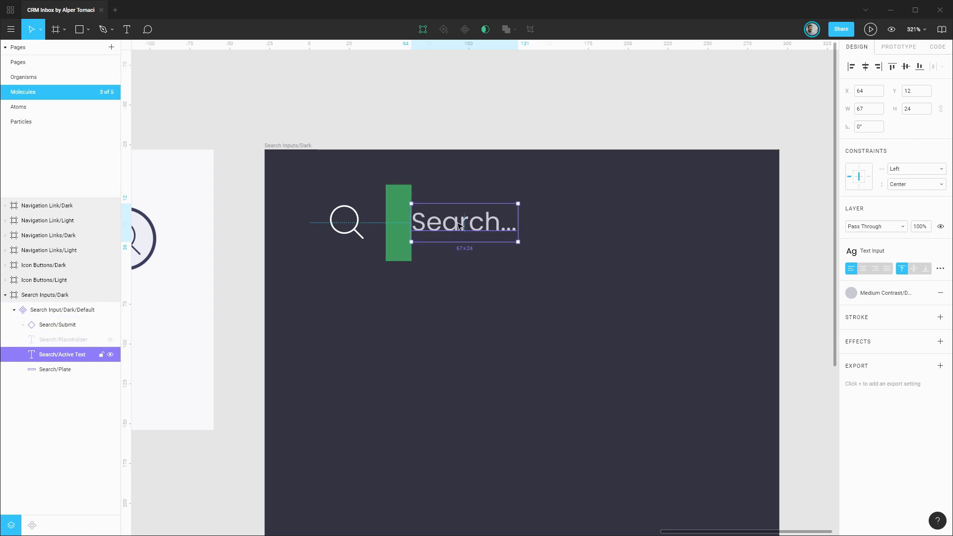
pyautogui.click(903, 294)
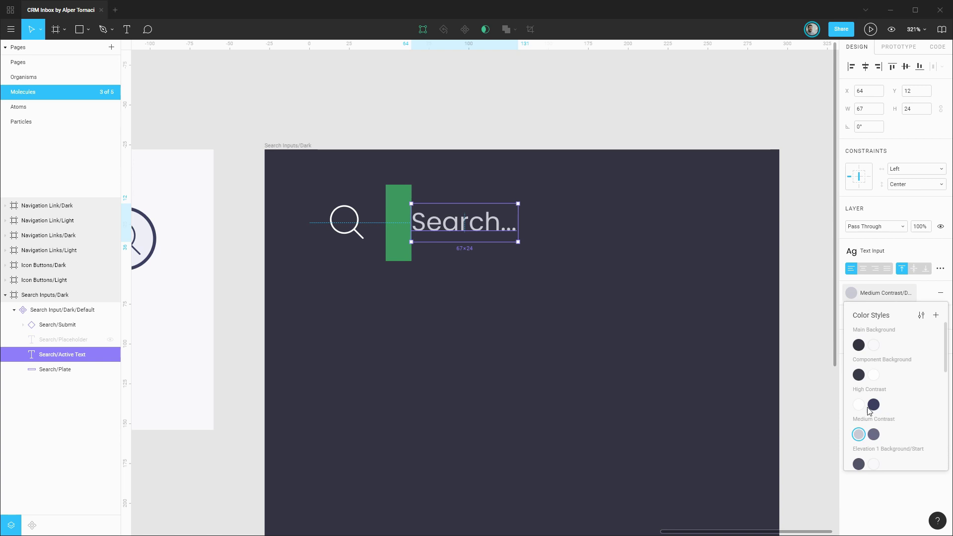
pyautogui.click(493, 224)
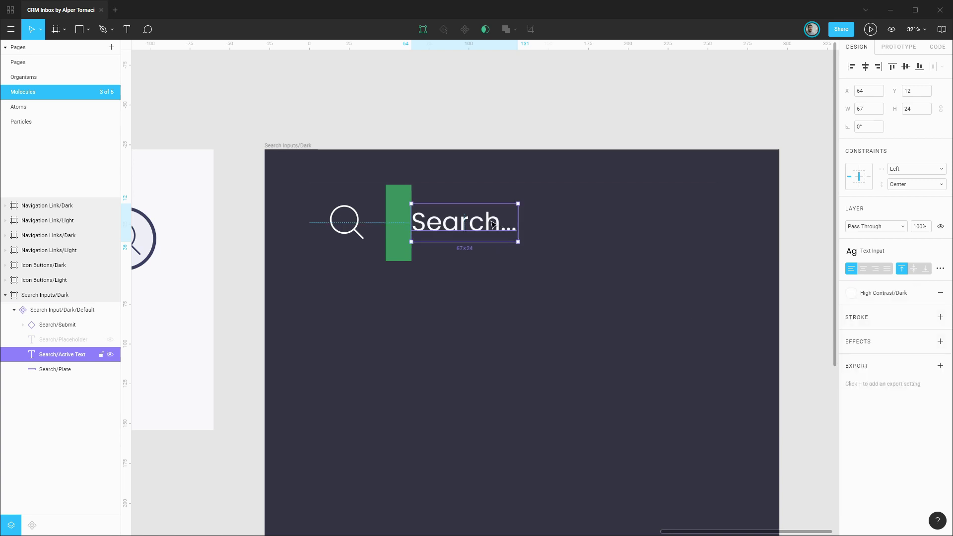
pyautogui.doubleClick(491, 224)
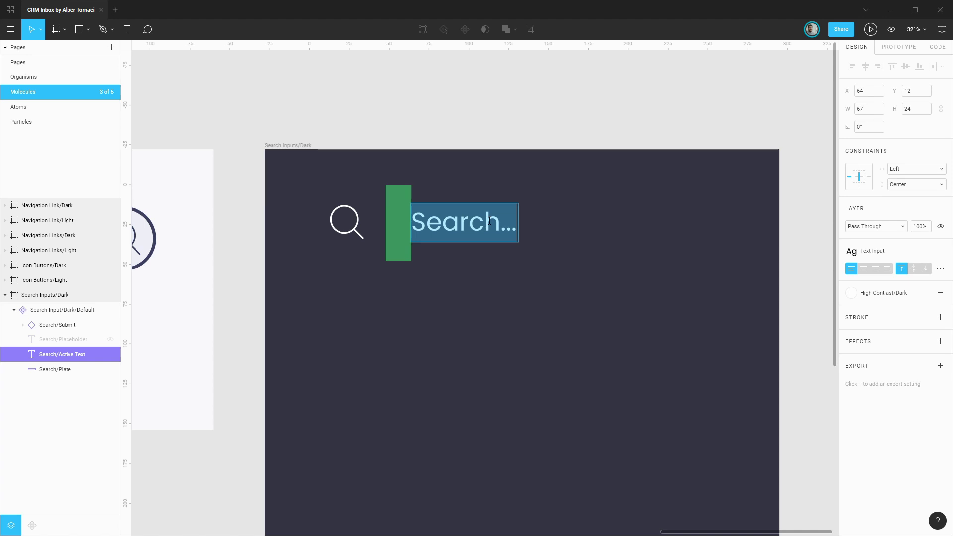
pyautogui.click(54, 64)
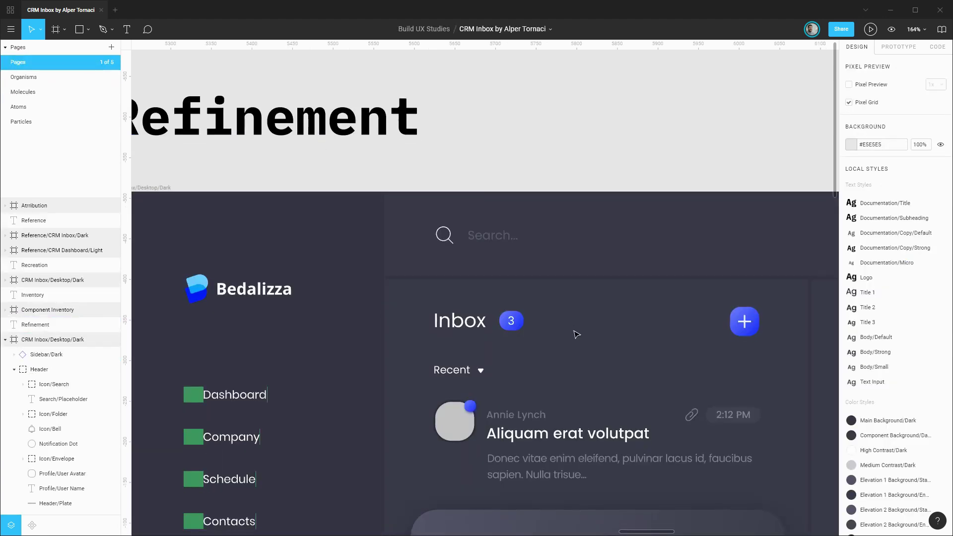
# Scroll through the CRM Inbox mockup, then return to the Molecules page
pyautogui.scroll(-10, 576, 334)
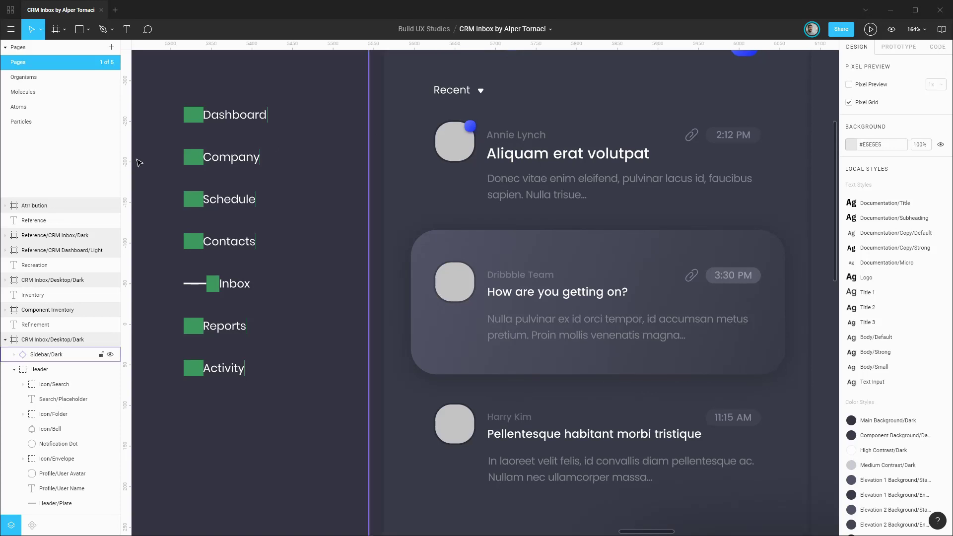
pyautogui.scroll(4, 564, 142)
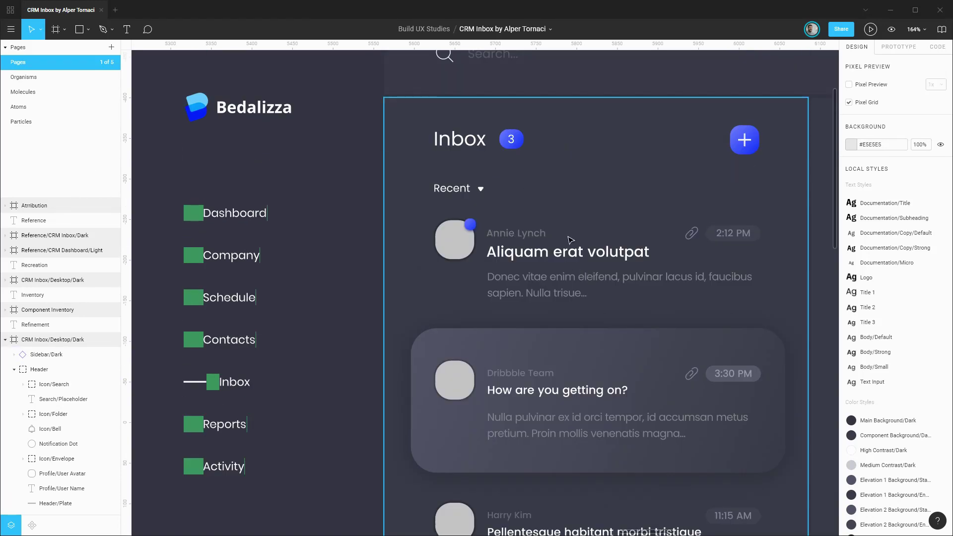
pyautogui.scroll(4, 570, 239)
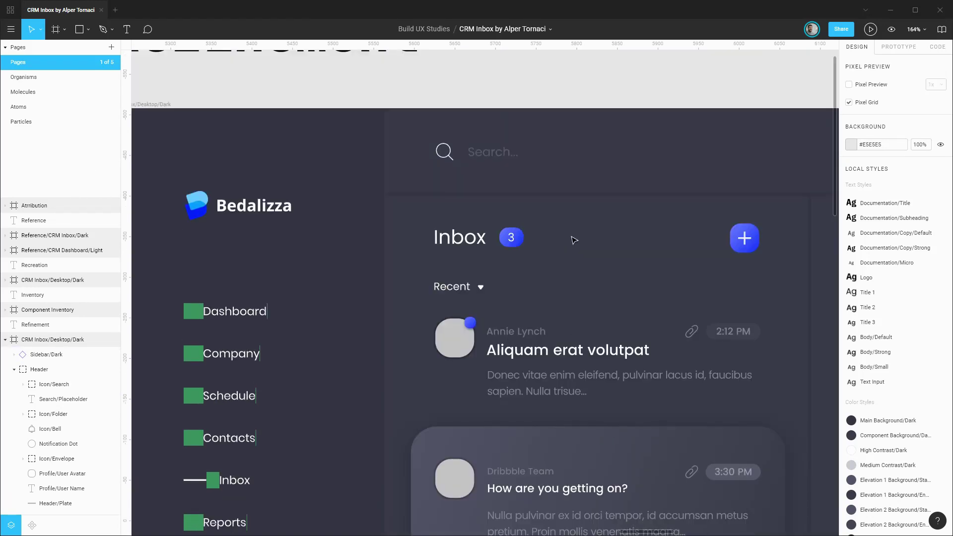
pyautogui.click(40, 93)
# Replace the Search... wording with a partially typed sample contact name
pyautogui.doubleClick(492, 227)
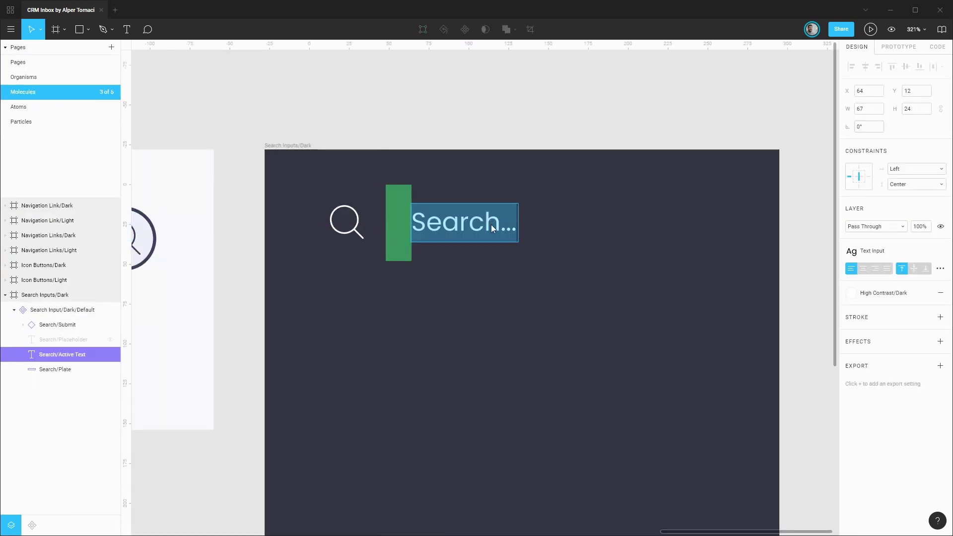
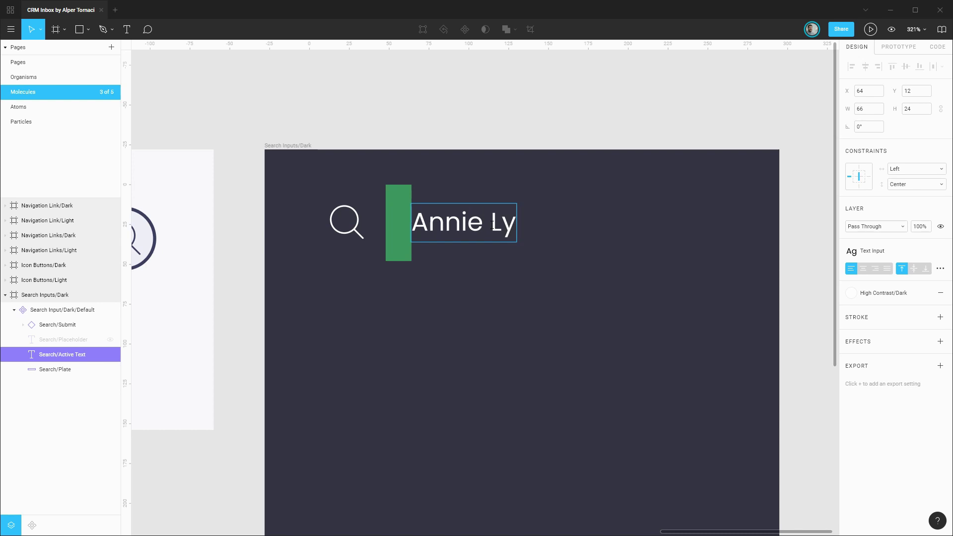
pyautogui.press('Home')
pyautogui.hotkey('shift', 'Right')
pyautogui.hotkey('shift', 'Right')
pyautogui.hotkey('shift', 'Right')
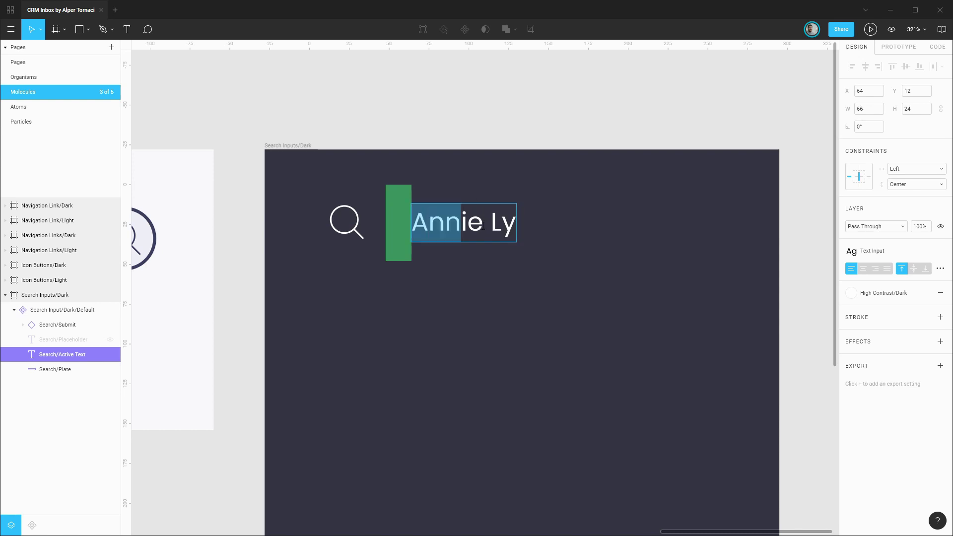
pyautogui.press('Escape')
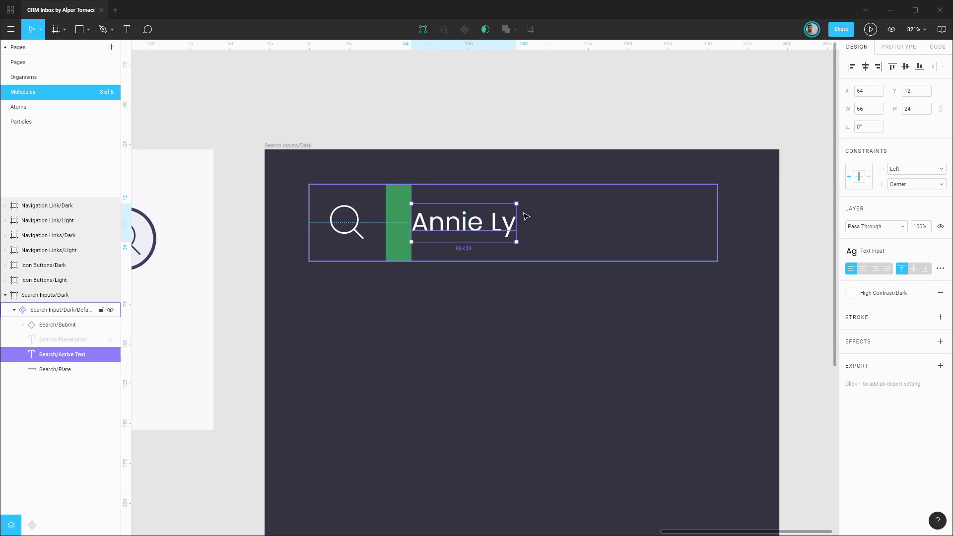
pyautogui.scroll(5, 526, 217)
# Draw a 1×24 cursor bar after the text with the High Contrast/Dark fill
pyautogui.press('r')
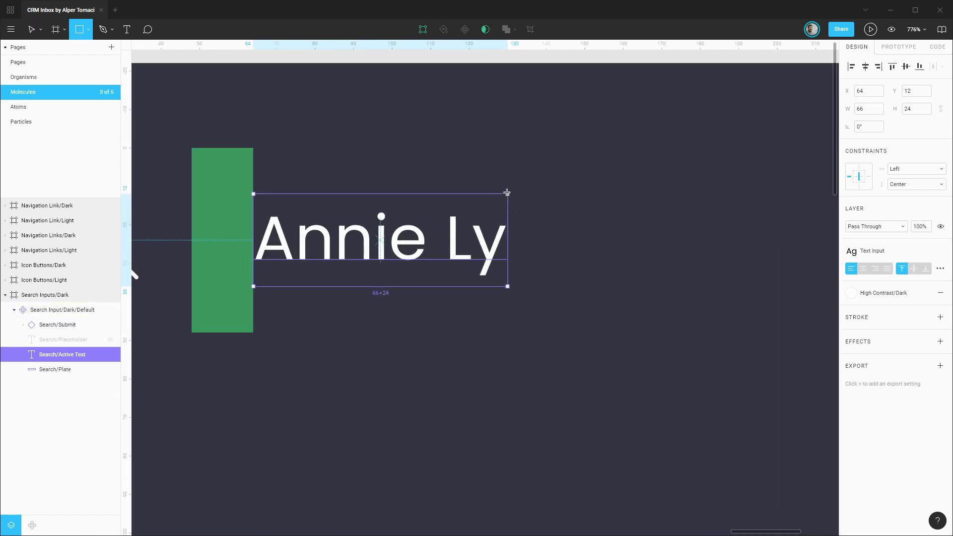
pyautogui.moveTo(510, 194); pyautogui.dragTo(510, 280)
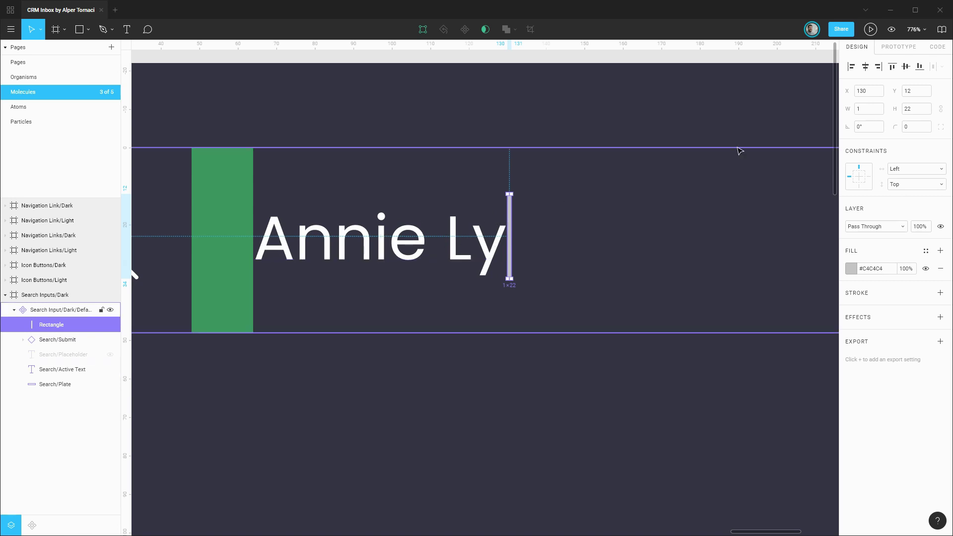
pyautogui.click(926, 251)
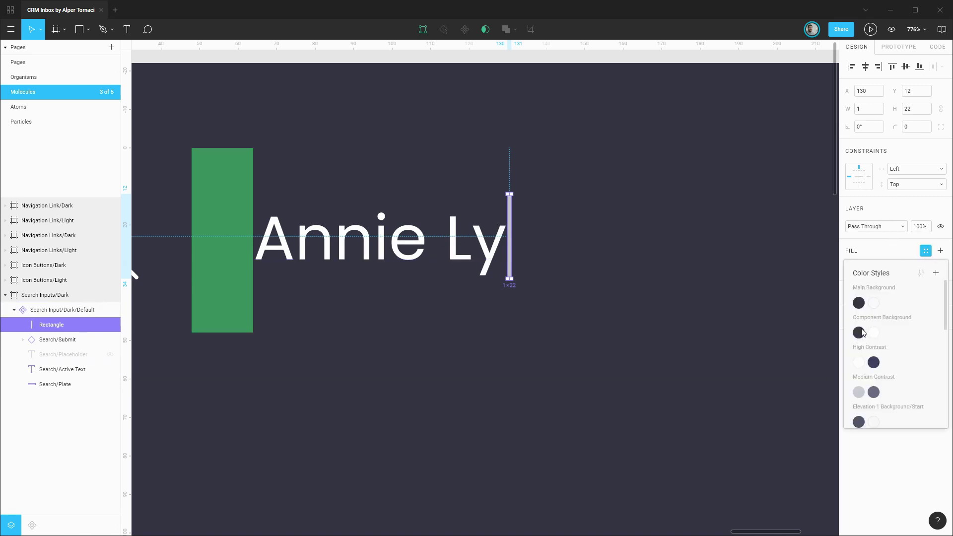
pyautogui.click(859, 362)
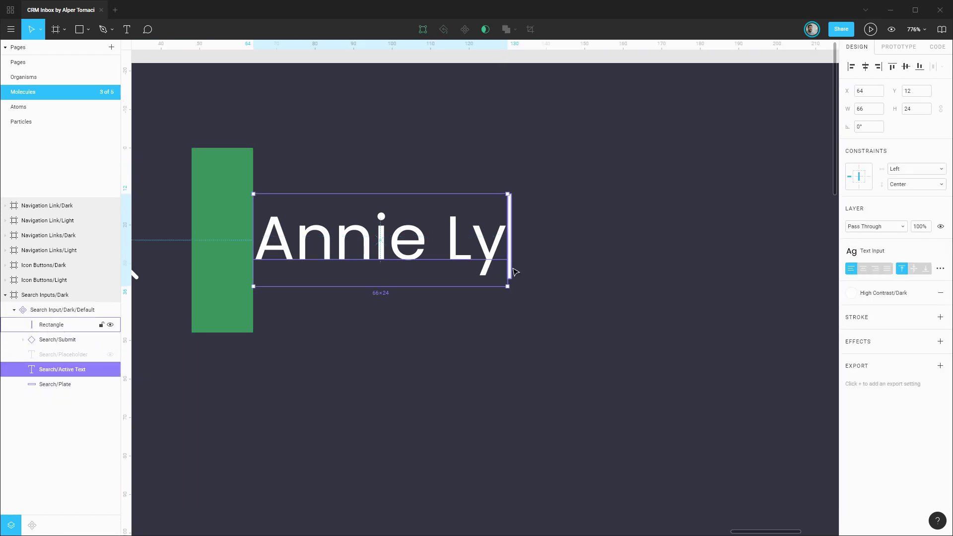
pyautogui.moveTo(511, 282); pyautogui.dragTo(512, 290)
# Move the bar below the active text layer and name it Search/Cursor
pyautogui.click(542, 228)
pyautogui.moveTo(51, 324); pyautogui.dragTo(78, 383)
pyautogui.hotkey('ctrl', 'r')
pyautogui.write('Se')
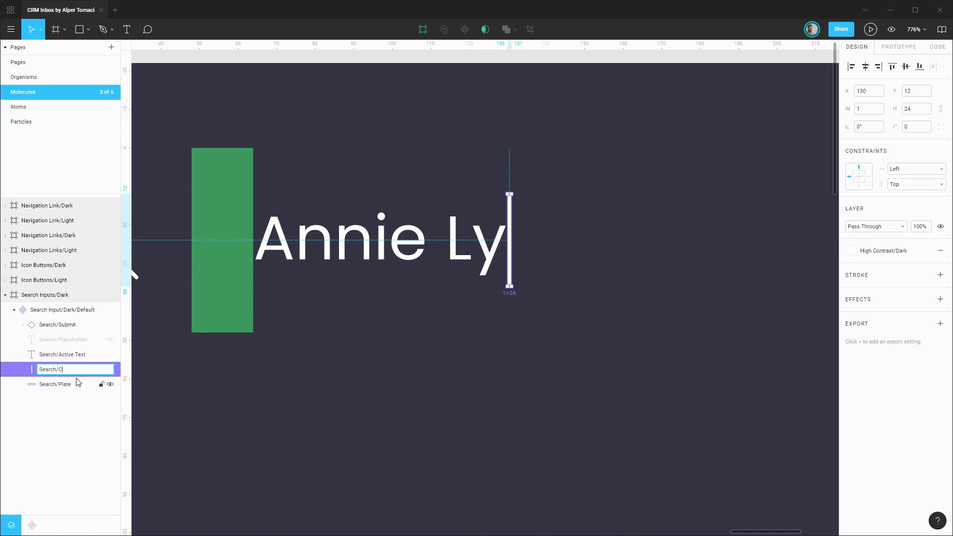
pyautogui.press('Return')
# Group Search/Cursor with Search/Active Text and name the group Search/Active
pyautogui.keyDown('shift'); pyautogui.click(79, 356); pyautogui.keyUp('shift')
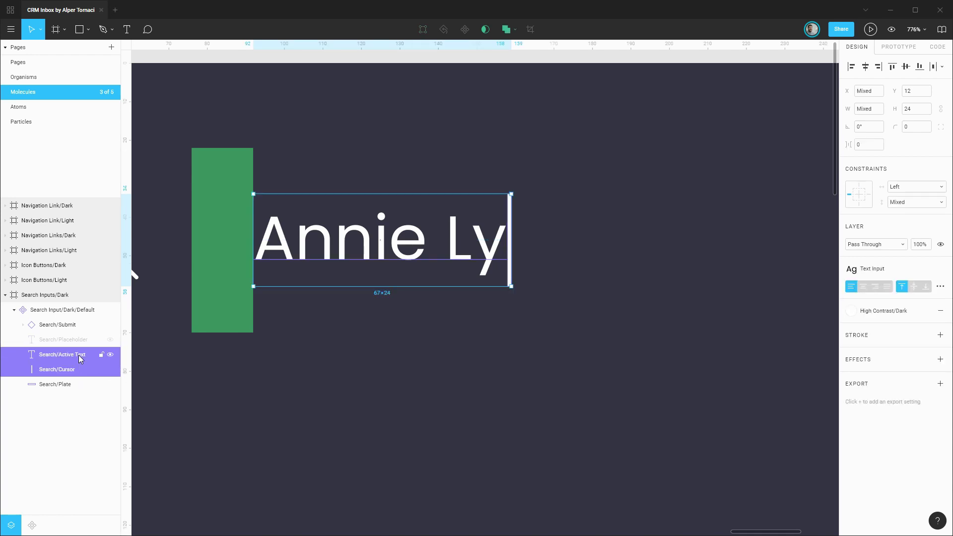
pyautogui.hotkey('ctrl', 'g')
pyautogui.hotkey('ctrl', 'r')
pyautogui.write('S')
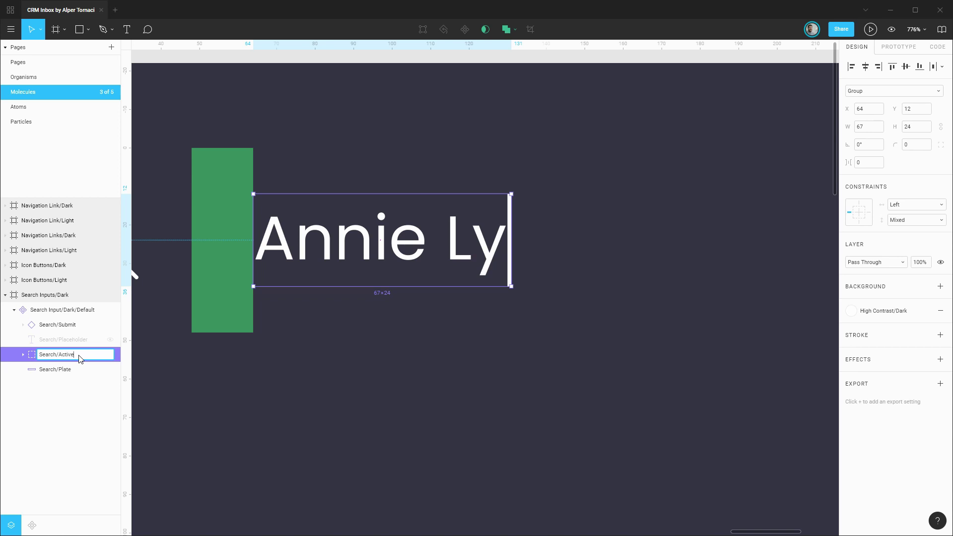
pyautogui.press('Return')
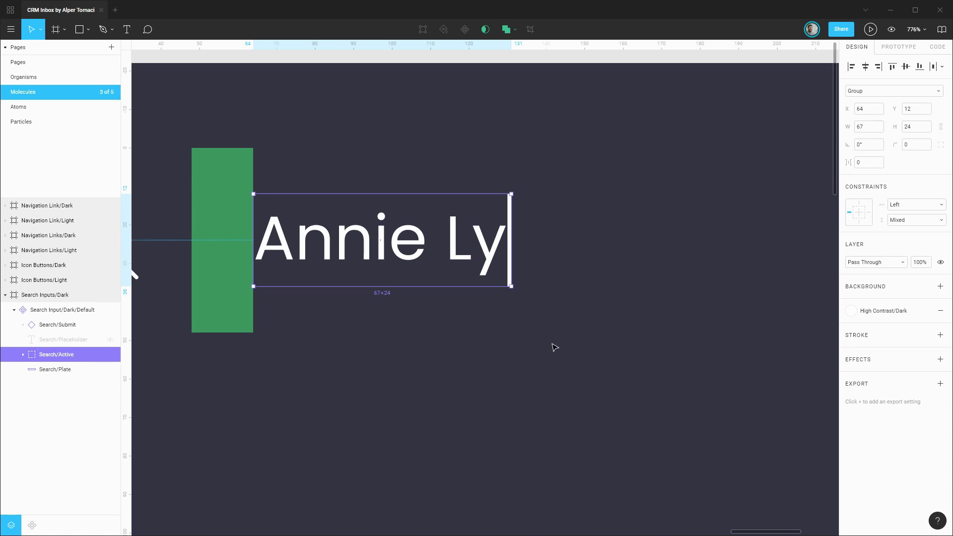
pyautogui.scroll(-4, 555, 347)
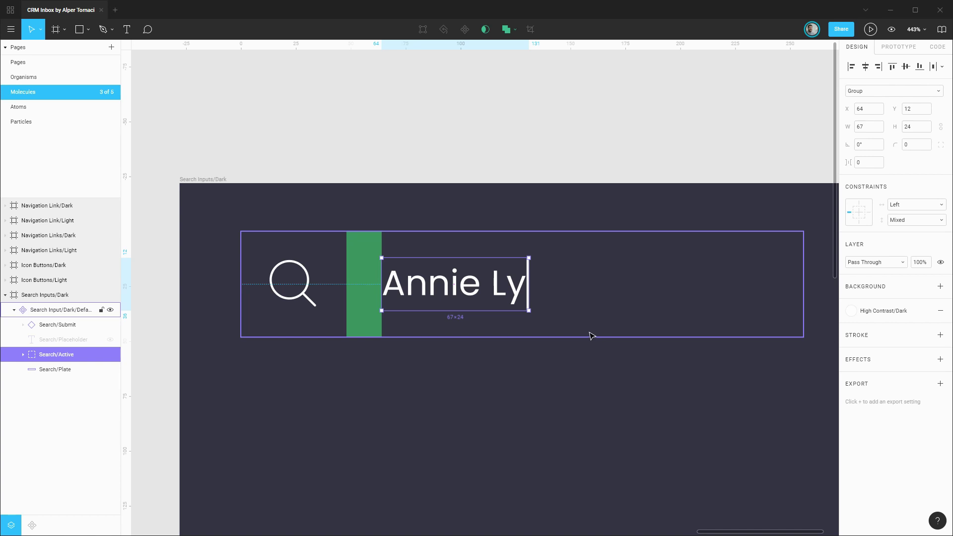
# Draw a 256-wide thin line across the plate's bottom with the High Contrast/Dark fill
pyautogui.click(58, 372)
pyautogui.press('r')
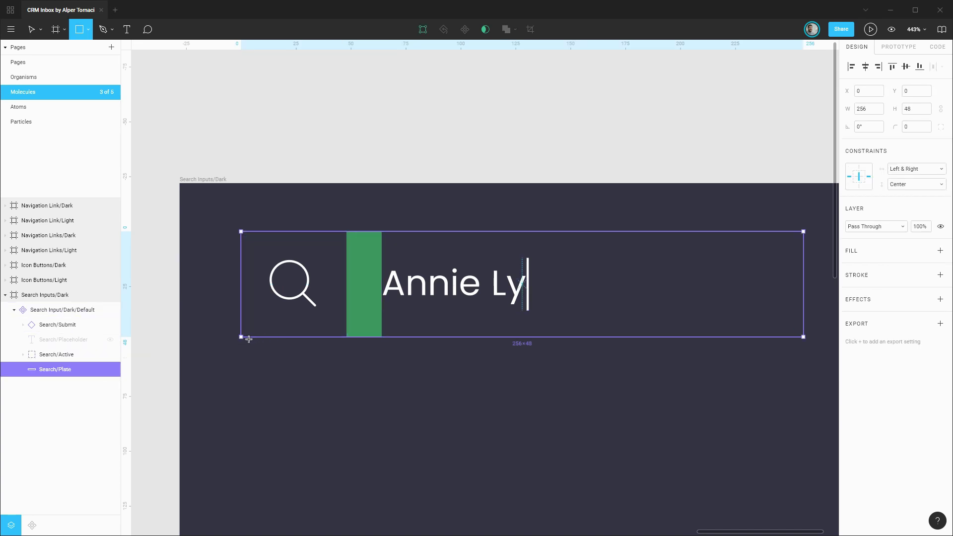
pyautogui.moveTo(239, 330); pyautogui.dragTo(805, 332)
pyautogui.click(866, 108)
pyautogui.write('2')
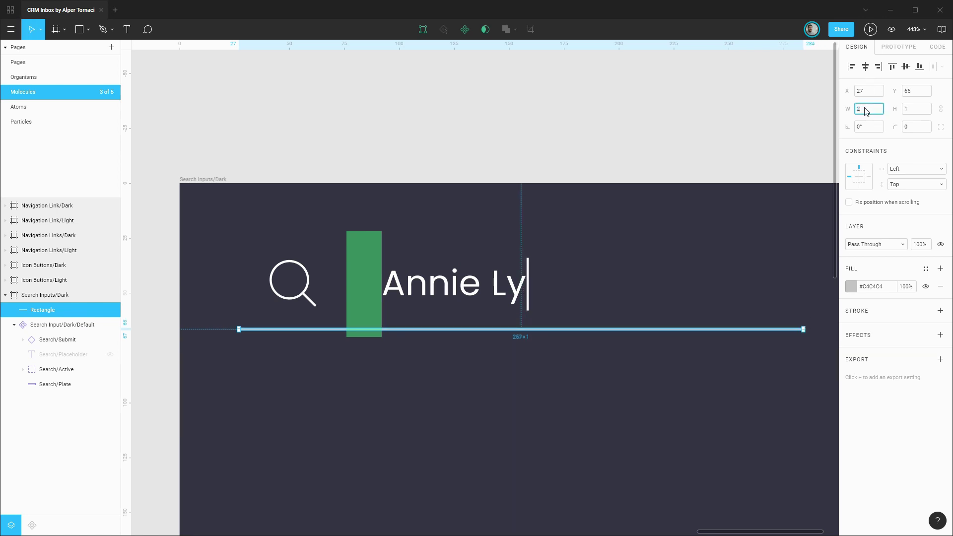
pyautogui.write('56')
pyautogui.press('Tab')
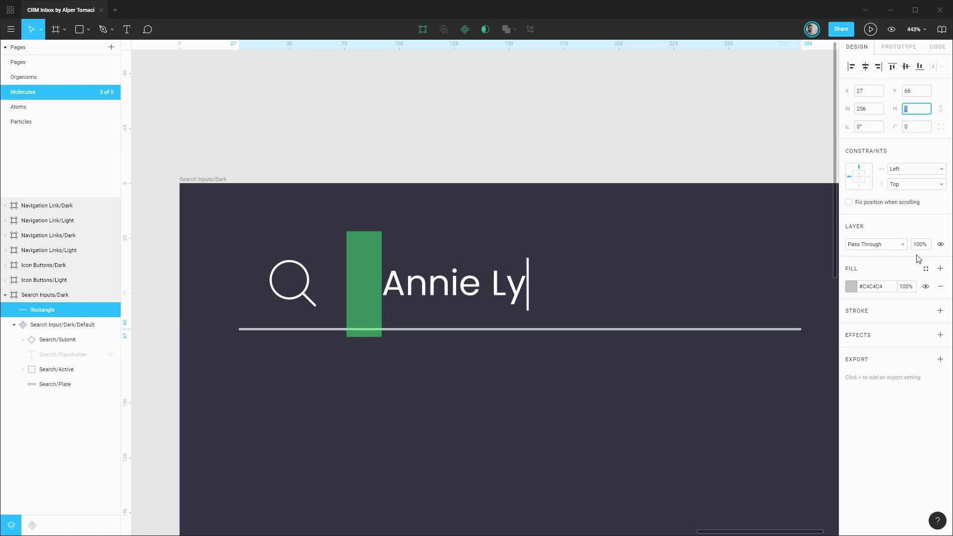
pyautogui.click(926, 269)
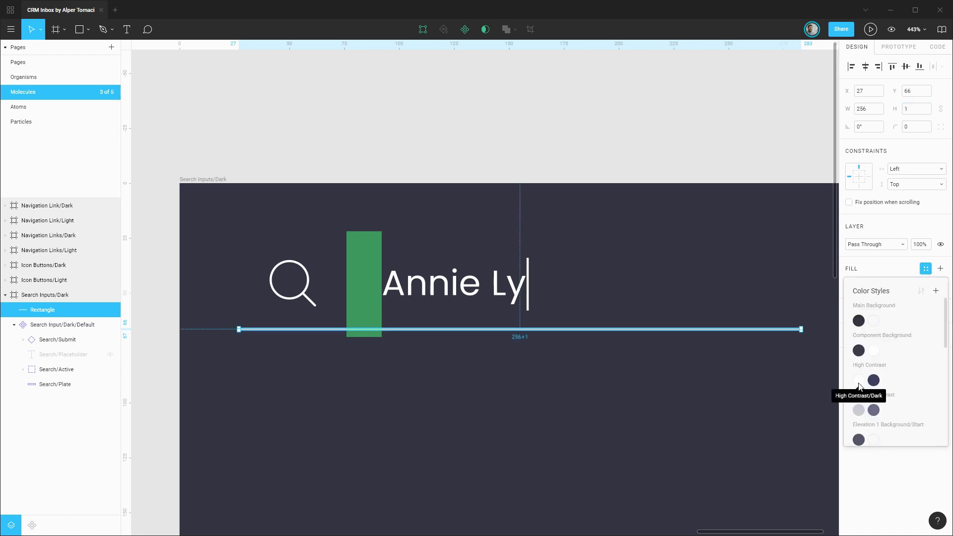
pyautogui.click(859, 383)
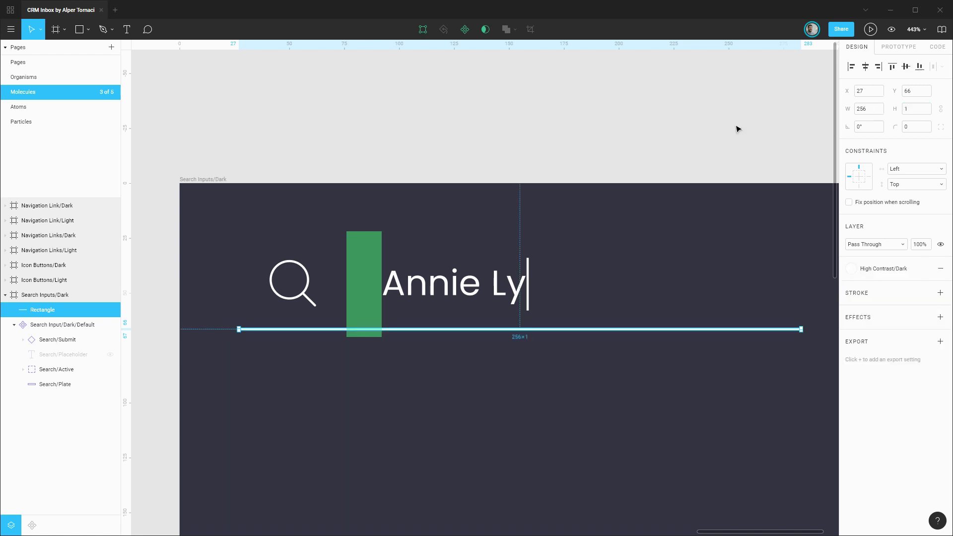
# Bottom-align the line with the search plate and constrain it Left & Right and Bottom
pyautogui.moveTo(74, 310); pyautogui.dragTo(67, 387)
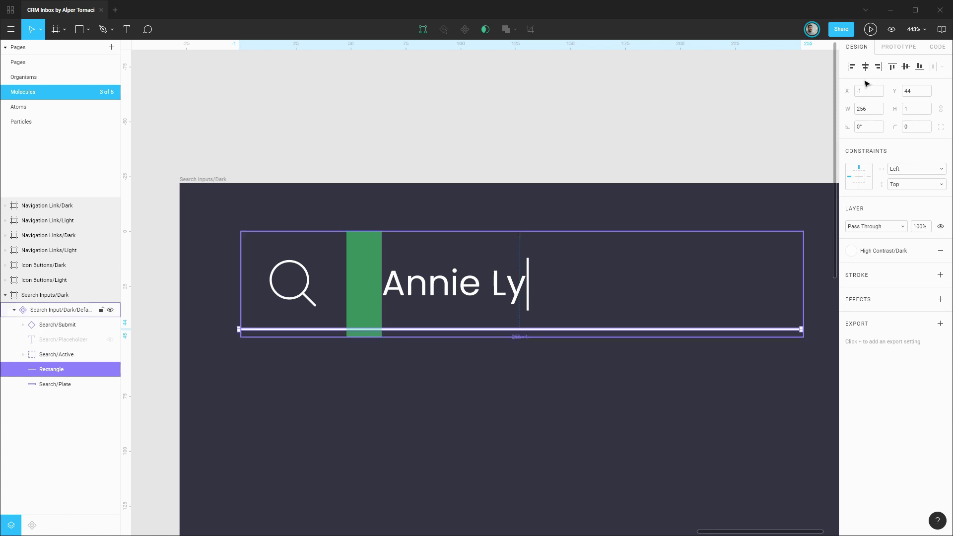
pyautogui.keyDown('shift'); pyautogui.click(55, 385); pyautogui.keyUp('shift')
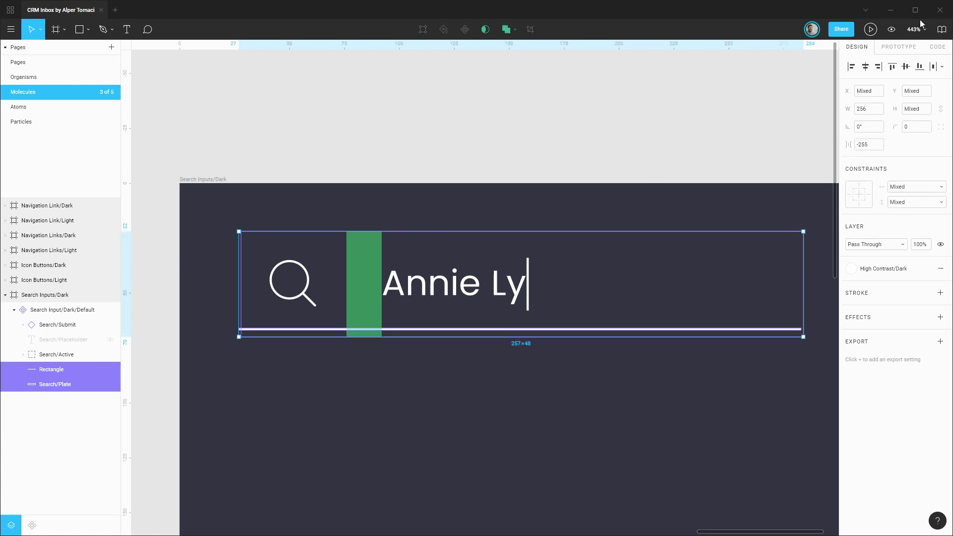
pyautogui.click(920, 66)
pyautogui.click(927, 187)
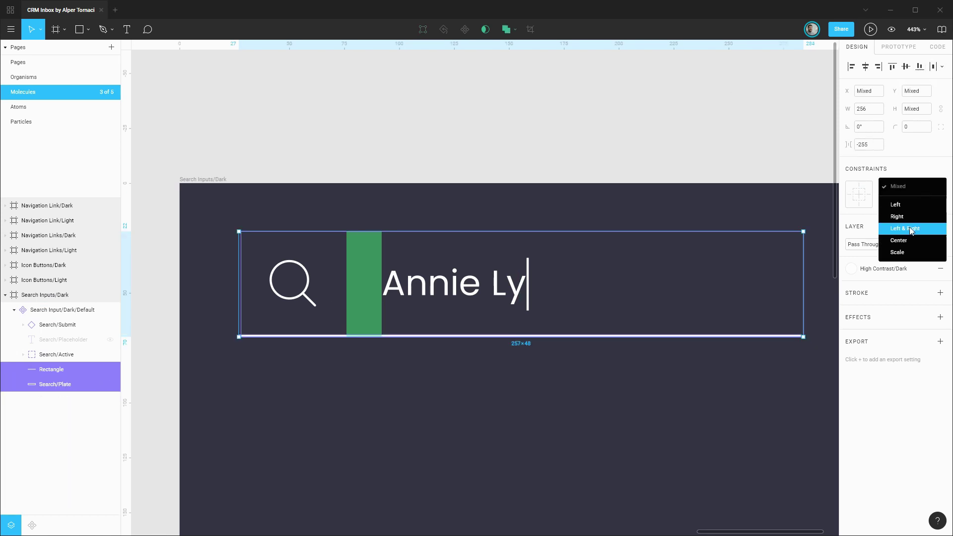
pyautogui.click(912, 229)
pyautogui.click(917, 202)
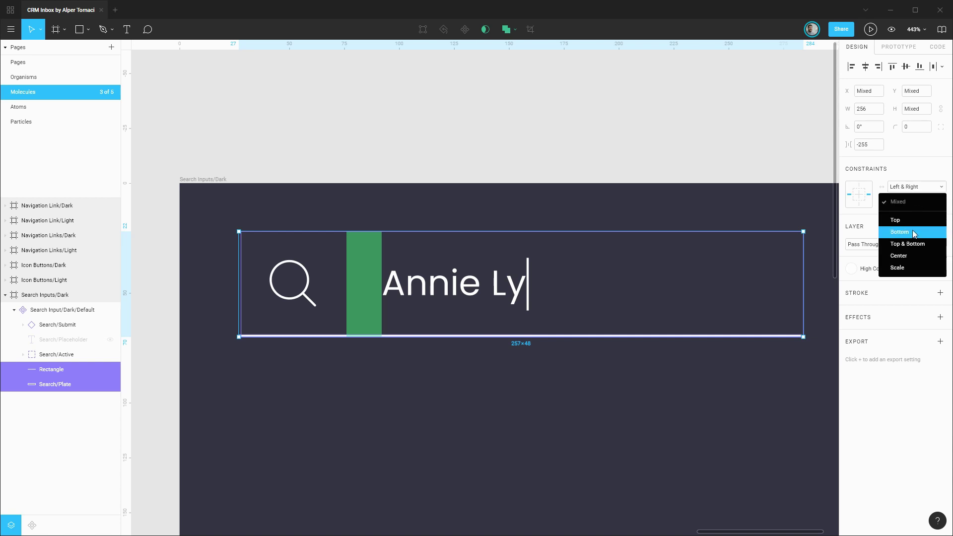
pyautogui.click(913, 231)
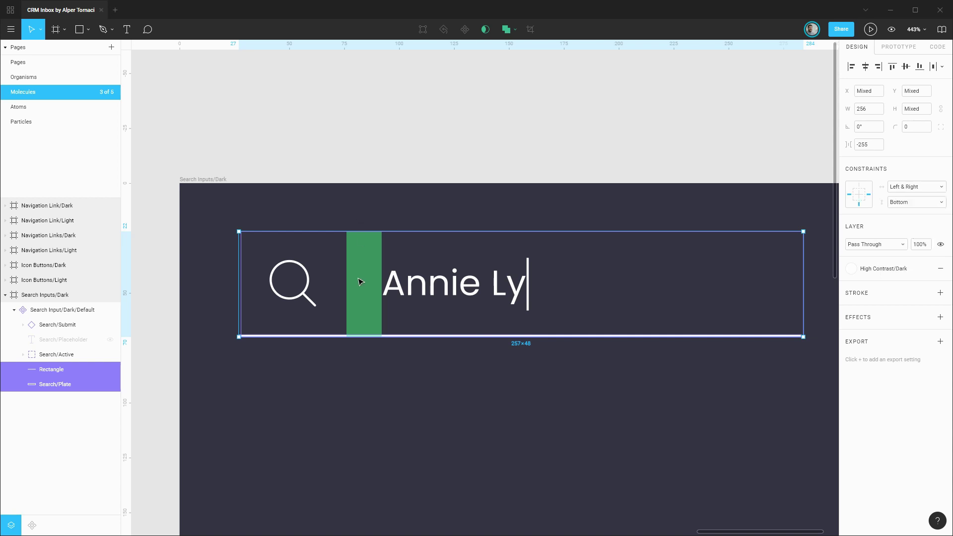
# Rename the line layer Search/Bottom Border
pyautogui.click(15, 369)
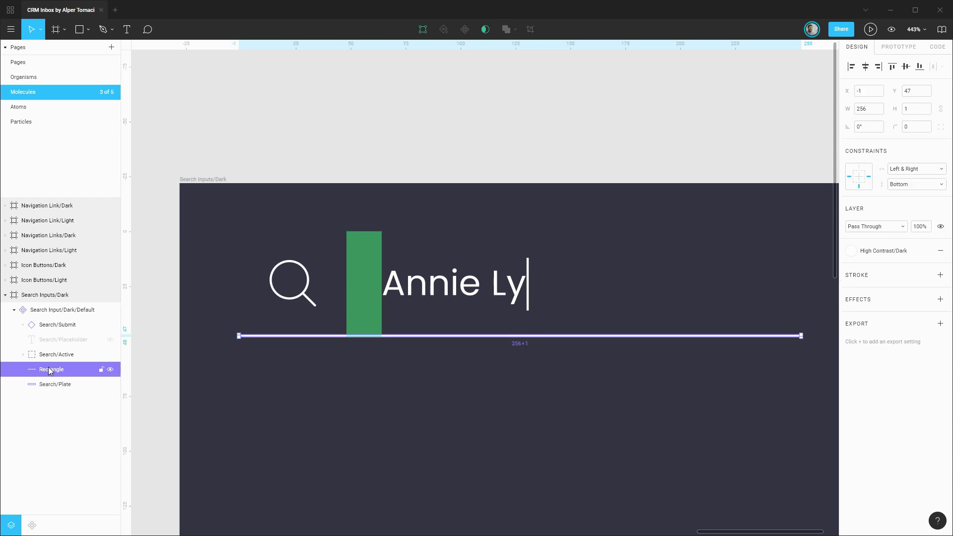
pyautogui.click(14, 384)
pyautogui.click(15, 369)
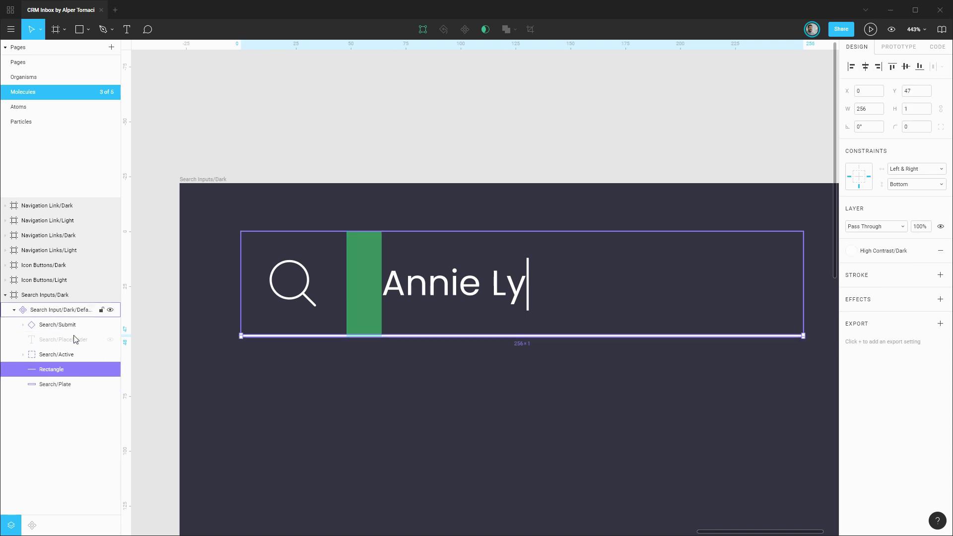
pyautogui.doubleClick(66, 370)
pyautogui.write('Sea')
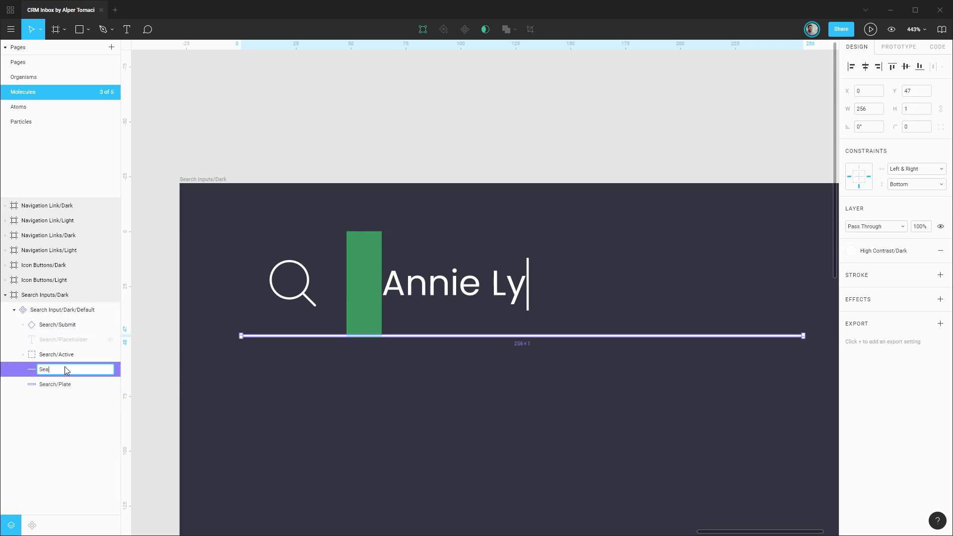
pyautogui.write('rch/Bottom Border')
pyautogui.press('Return')
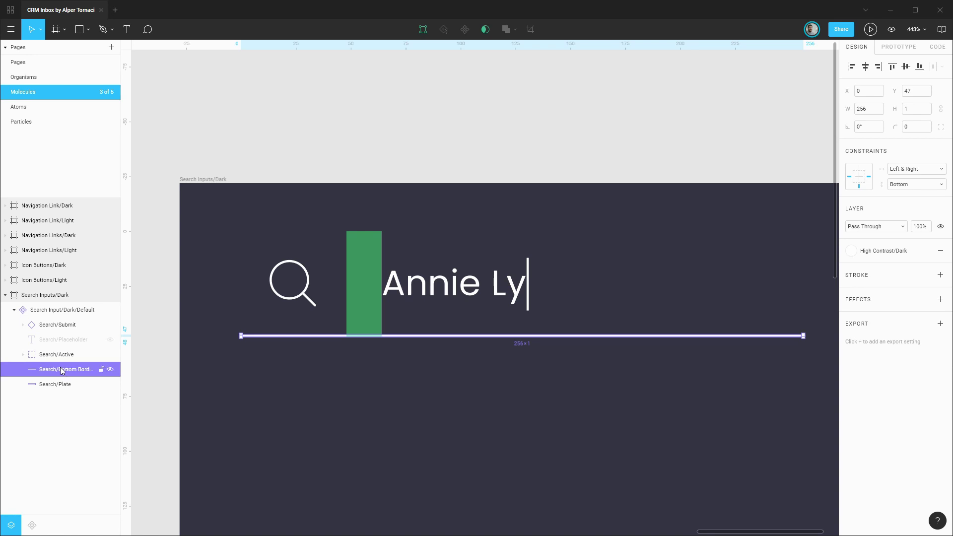
pyautogui.click(526, 156)
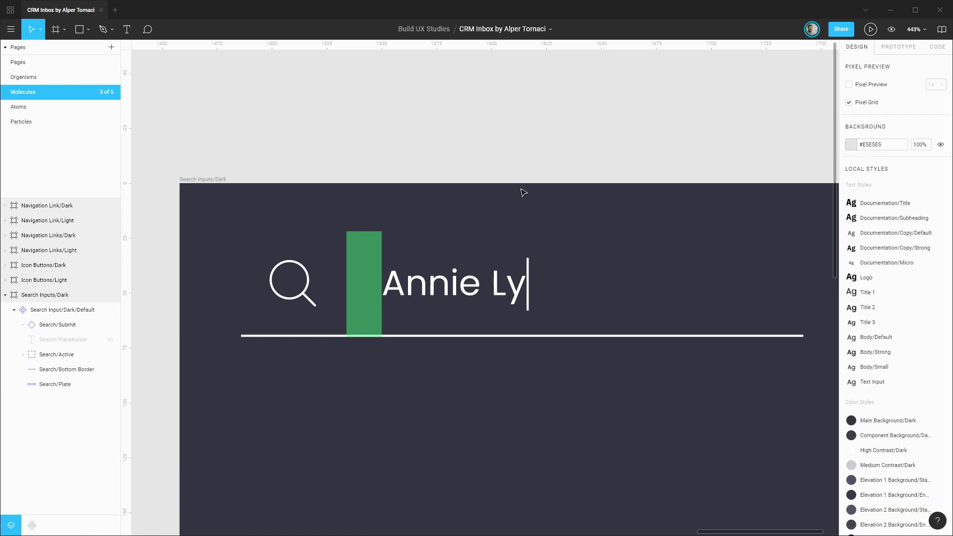
# Hide the Search/Active group and duplicate its active text layer out of the group
pyautogui.scroll(-3, 556, 272)
pyautogui.scroll(-5, 548, 270)
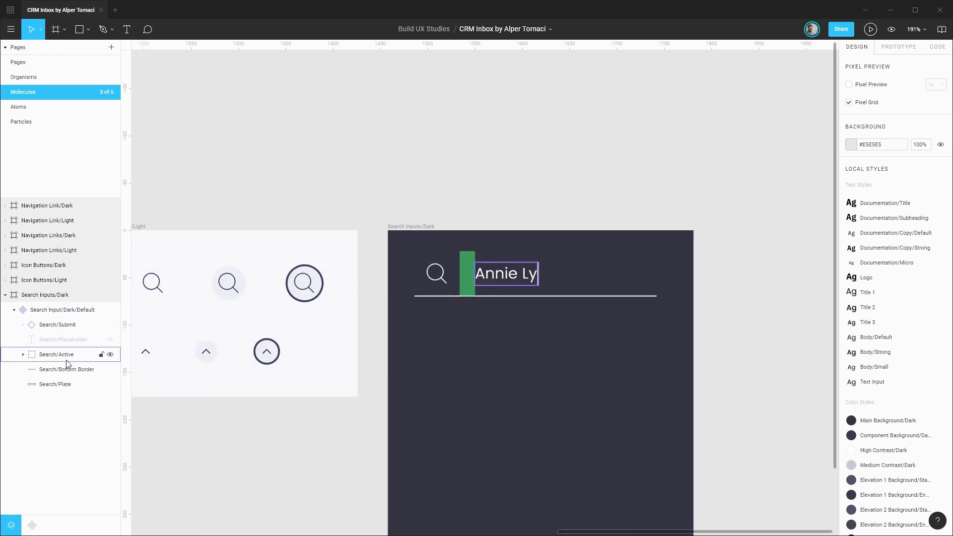
pyautogui.click(110, 354)
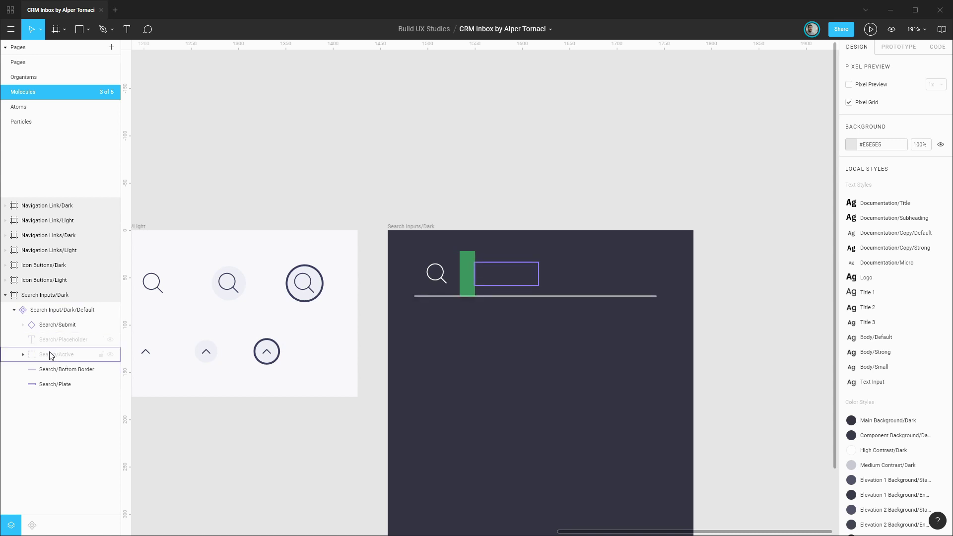
pyautogui.click(23, 355)
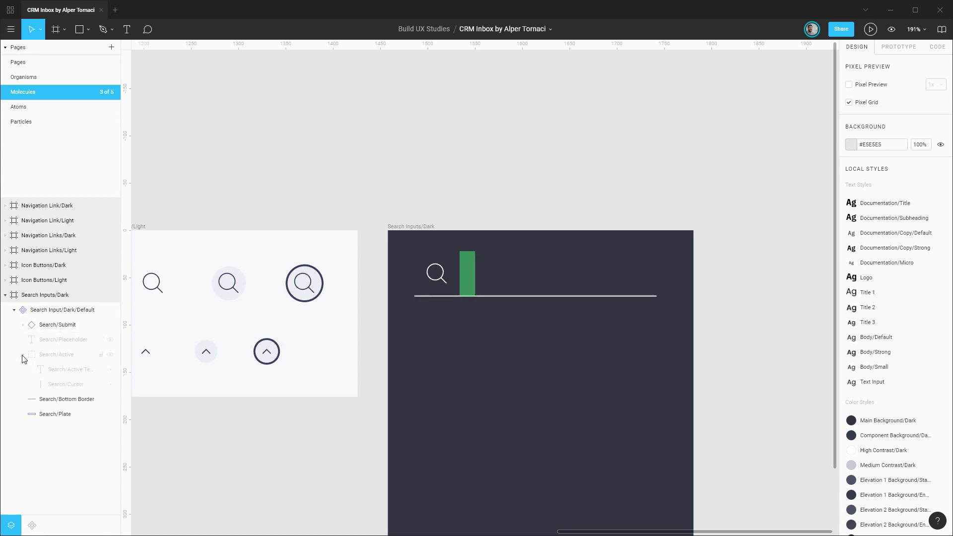
pyautogui.click(63, 371)
pyautogui.hotkey('ctrl', 'd')
pyautogui.moveTo(59, 370); pyautogui.dragTo(52, 350)
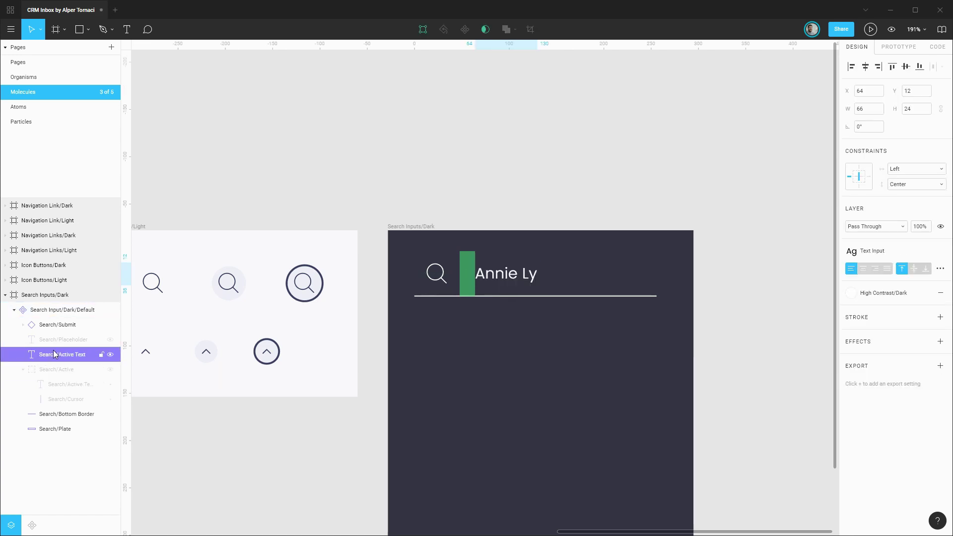
pyautogui.click(23, 369)
# Rename the copy Search/Filled Text and complete the sample contact name in it
pyautogui.doubleClick(74, 357)
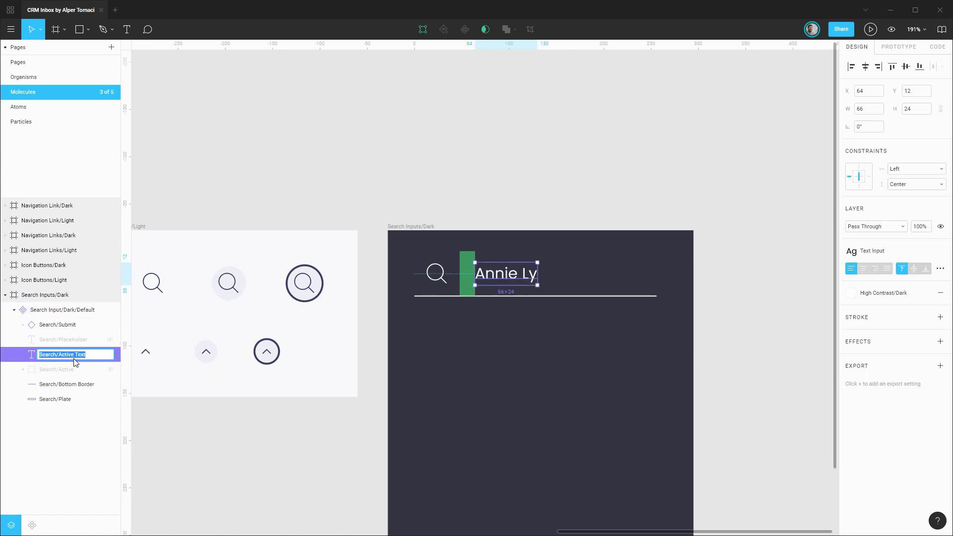
pyautogui.press('End')
pyautogui.press('BackSpace')
pyautogui.press('BackSpace')
pyautogui.press('BackSpace')
pyautogui.write('xt')
pyautogui.press('Return')
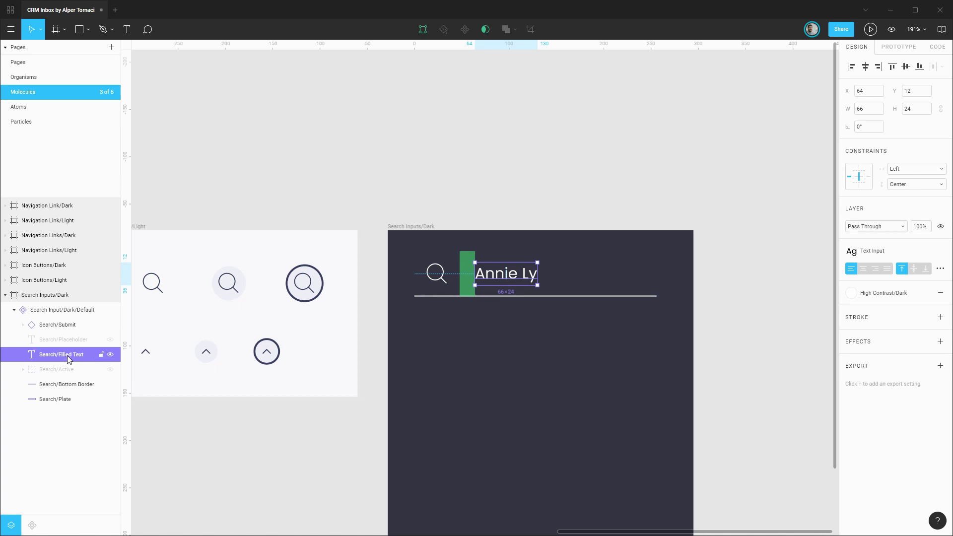
pyautogui.doubleClick(511, 281)
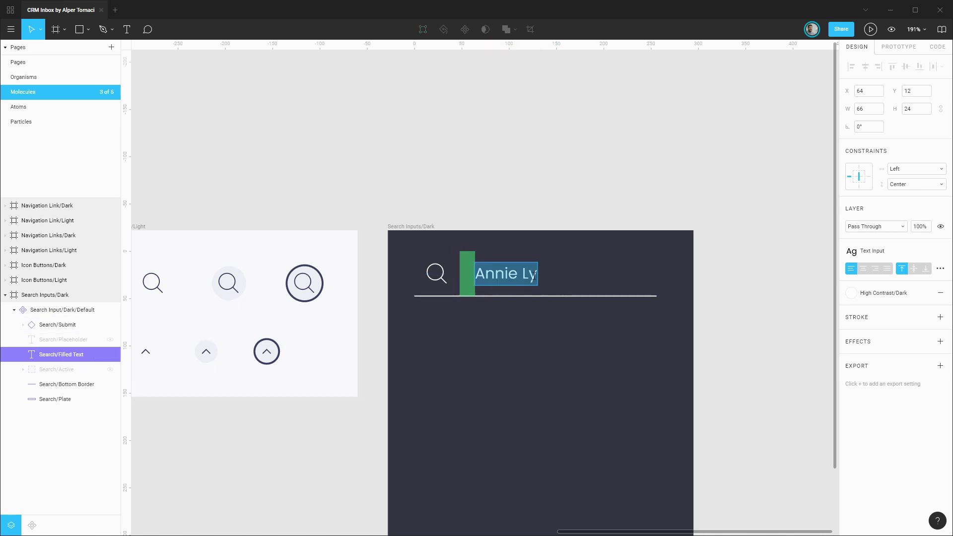
pyautogui.click(534, 275)
pyautogui.write('nch')
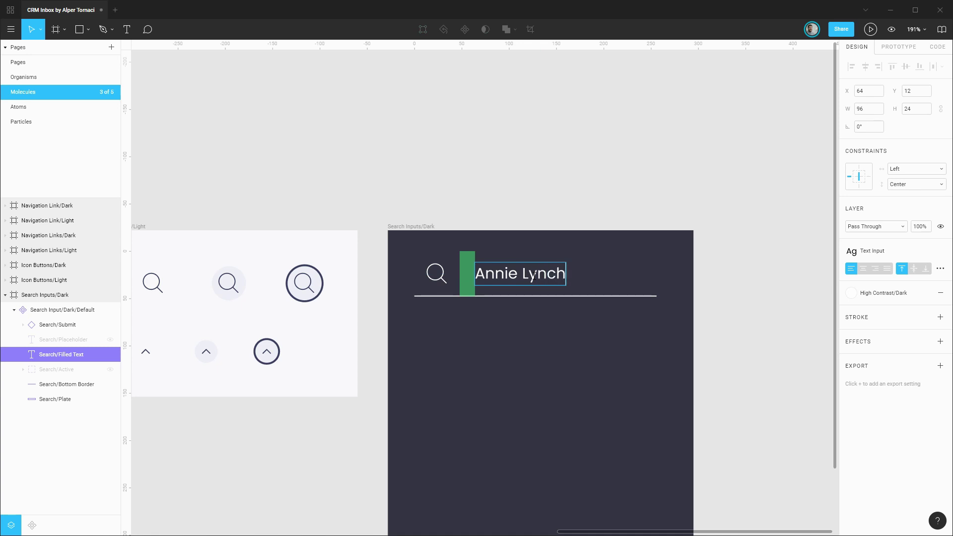
pyautogui.press('Escape')
# Move Search/Filled Text below the active group and hide Search/Bottom Border
pyautogui.click(576, 189)
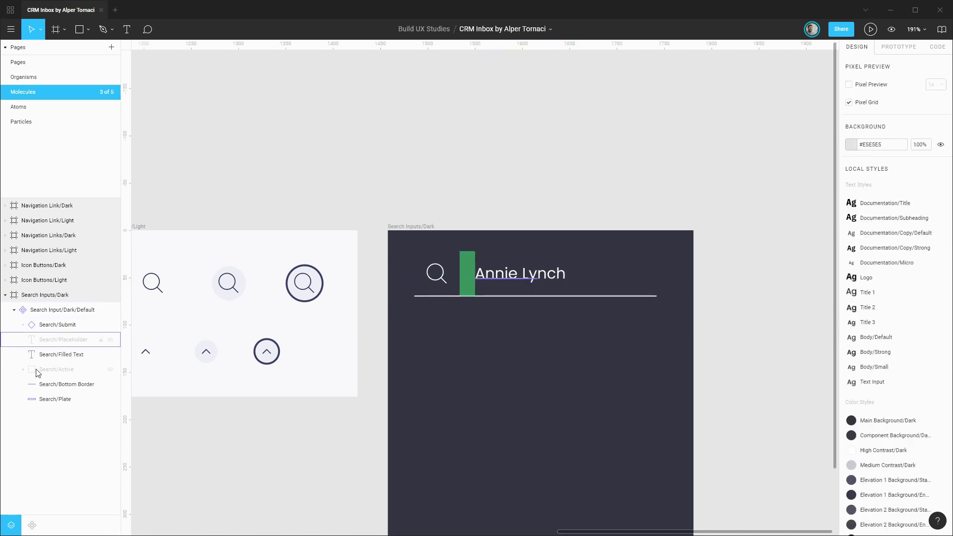
pyautogui.click(67, 355)
pyautogui.moveTo(66, 360); pyautogui.dragTo(67, 379)
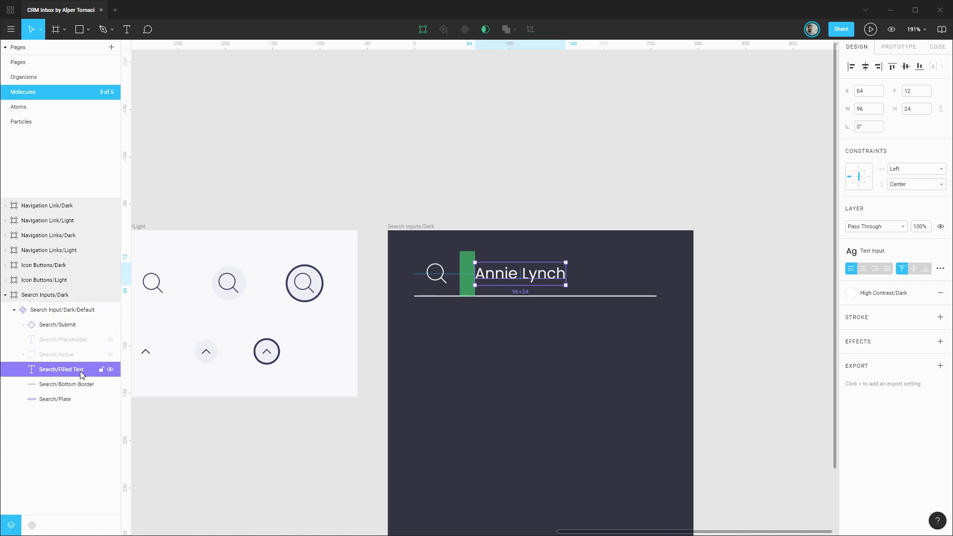
pyautogui.click(559, 159)
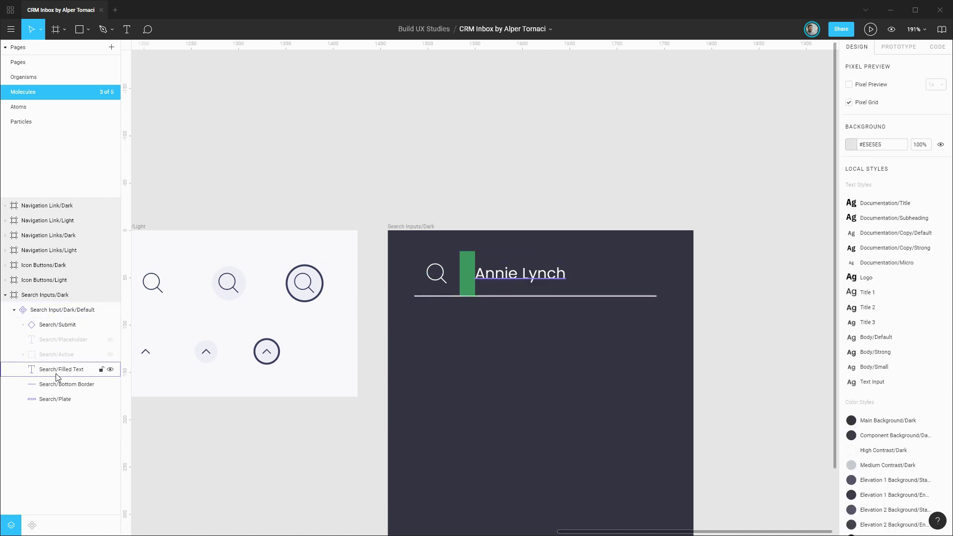
pyautogui.click(110, 384)
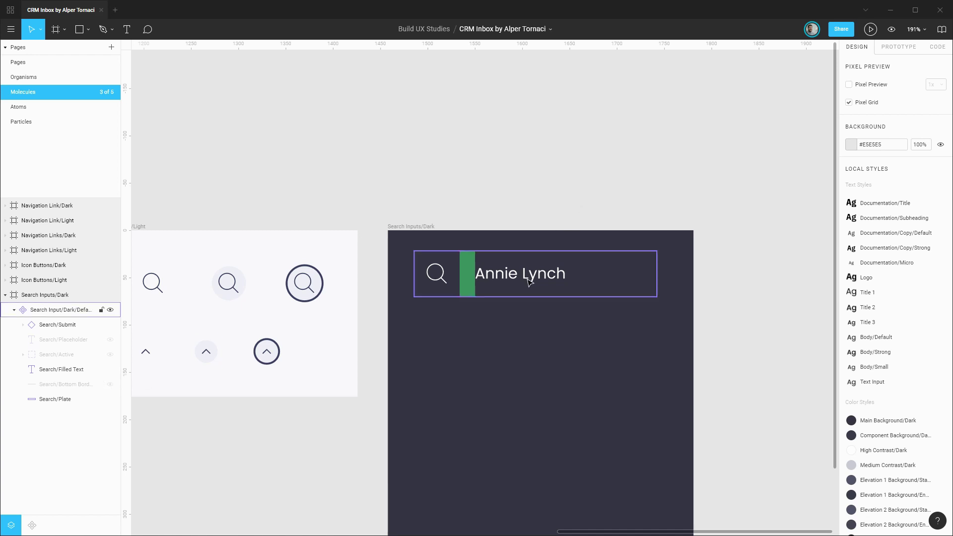
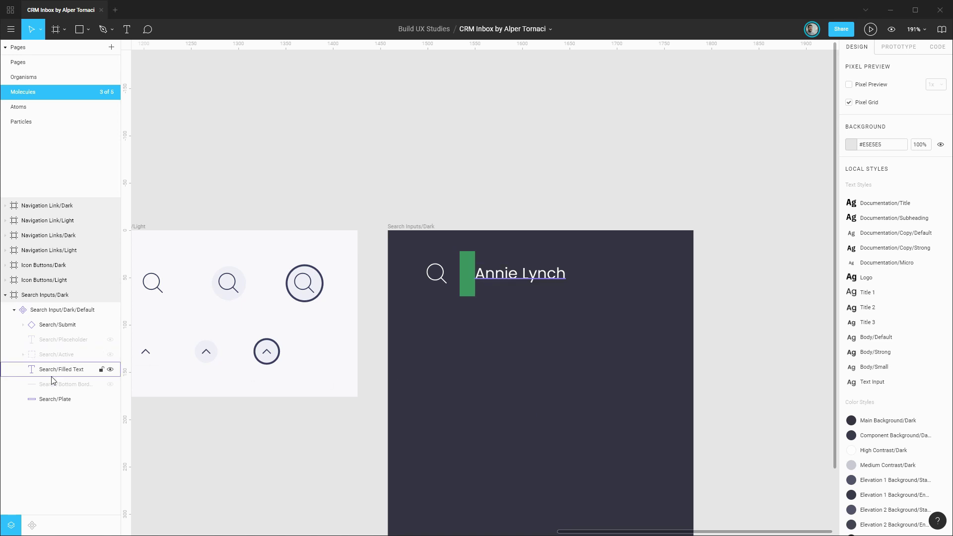
# Preview the submit button's Hover variant, then switch it back to Default
pyautogui.click(45, 325)
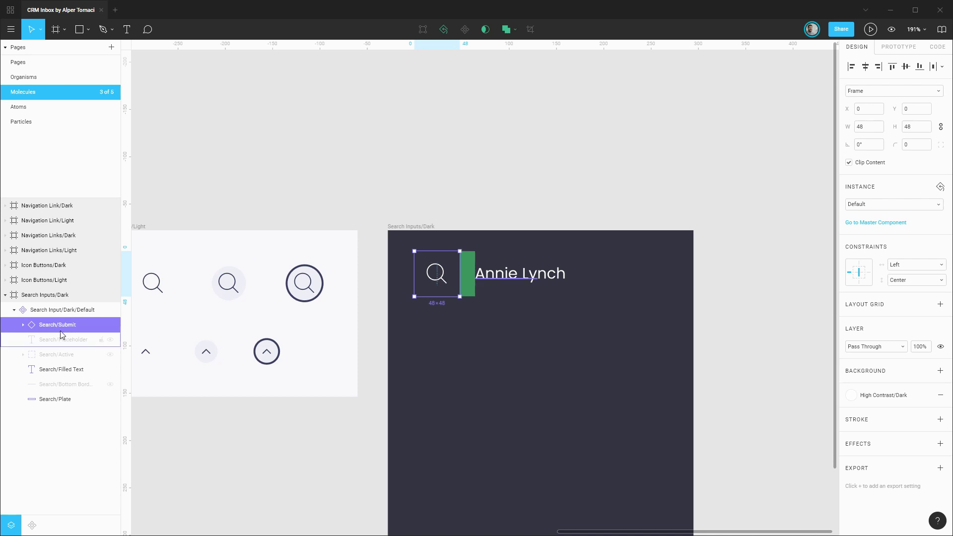
pyautogui.click(896, 205)
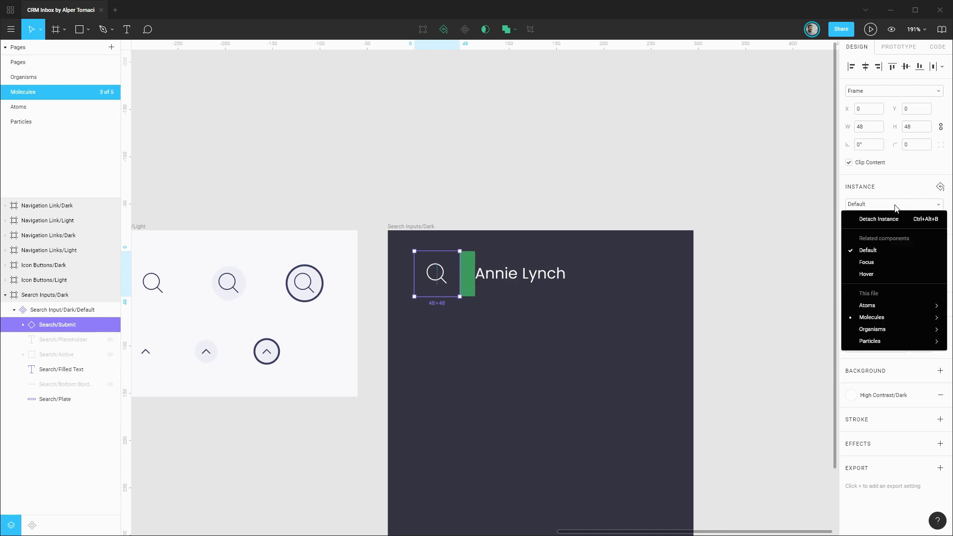
pyautogui.click(880, 274)
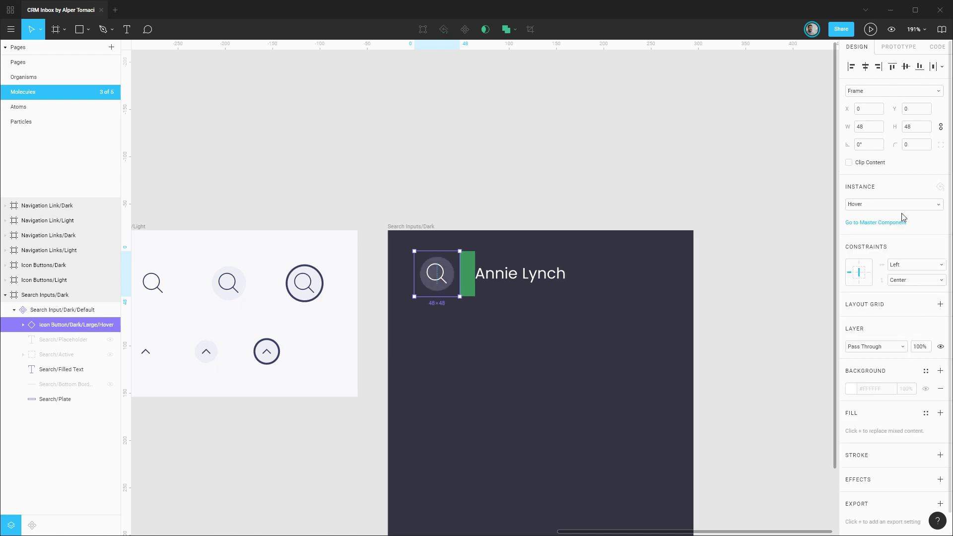
pyautogui.click(901, 207)
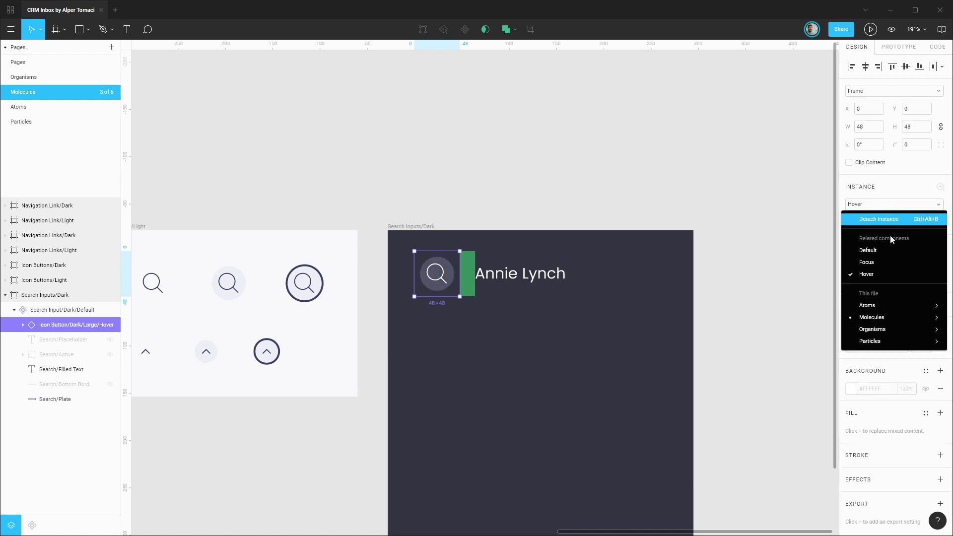
pyautogui.click(886, 249)
pyautogui.click(347, 197)
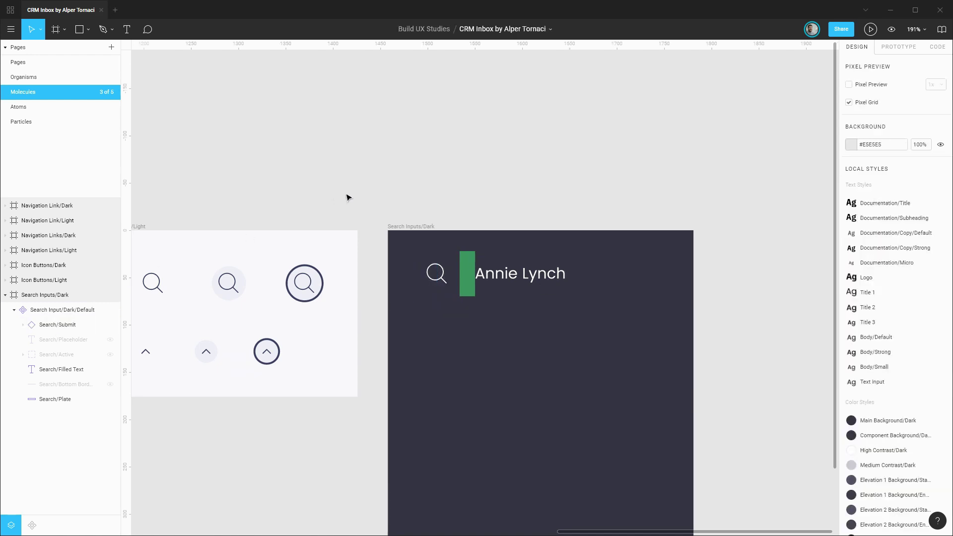
# Duplicate the dark search input directly below the original, with its layer ordered beneath
pyautogui.click(528, 270)
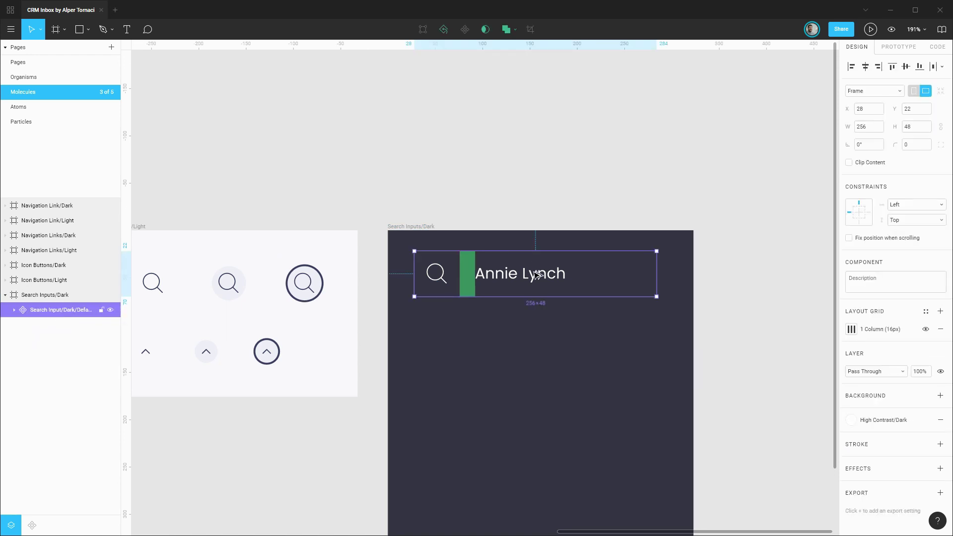
pyautogui.moveTo(538, 274); pyautogui.dragTo(538, 350)
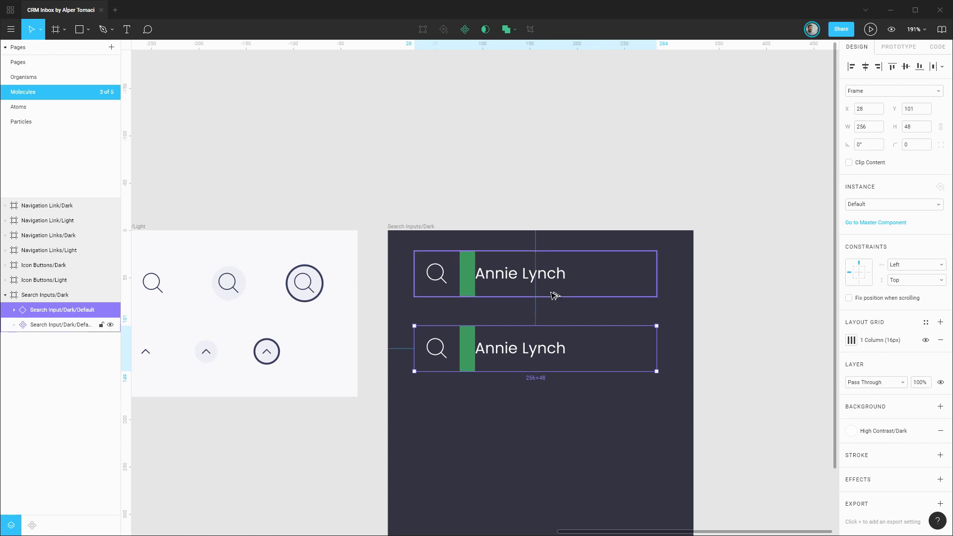
pyautogui.press('Down')
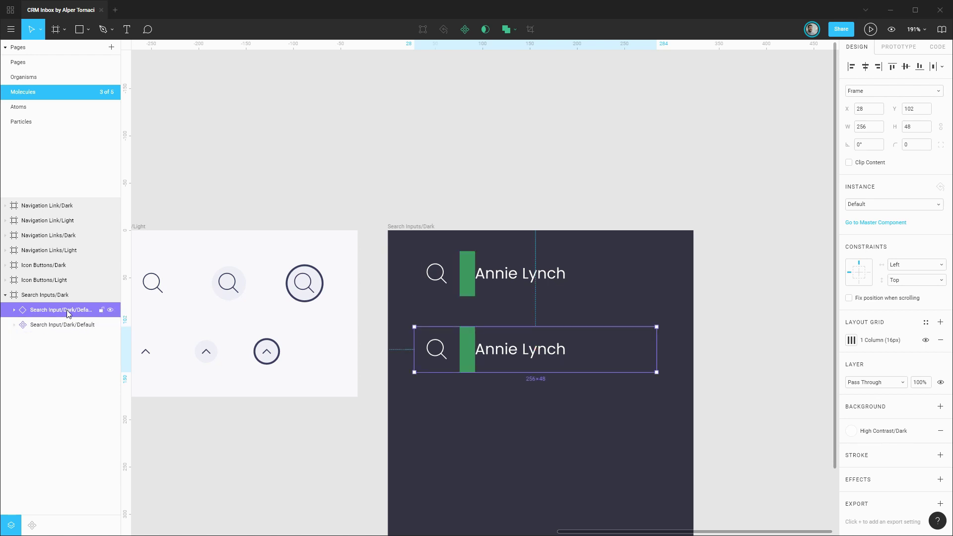
pyautogui.moveTo(74, 309); pyautogui.dragTo(70, 340)
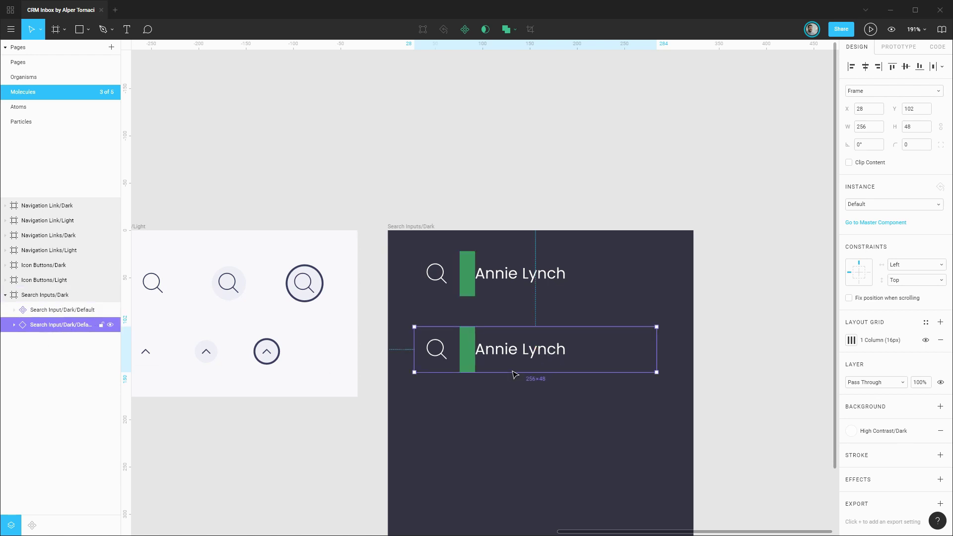
pyautogui.scroll(-5, 604, 373)
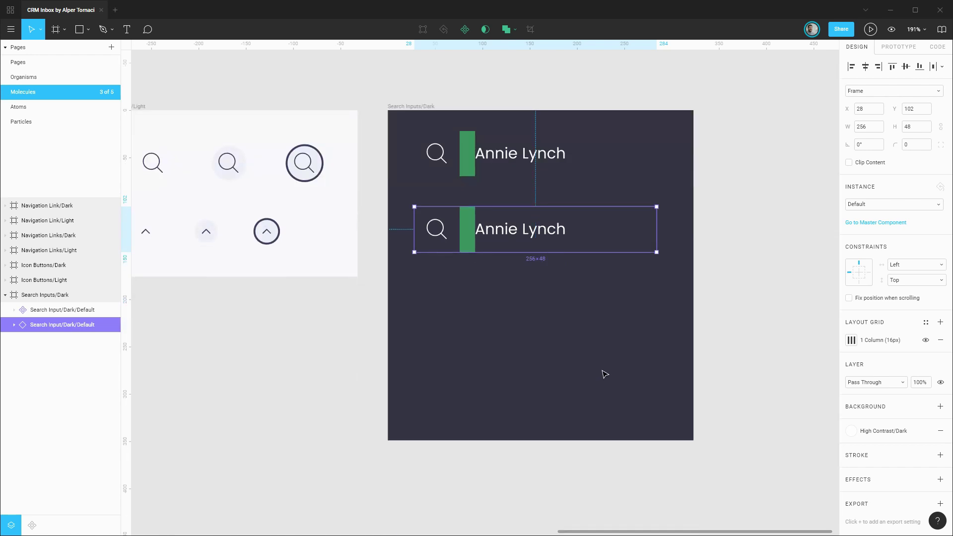
# Give the copy active state and bottom border, hide its filled text, and make it a component
pyautogui.click(14, 325)
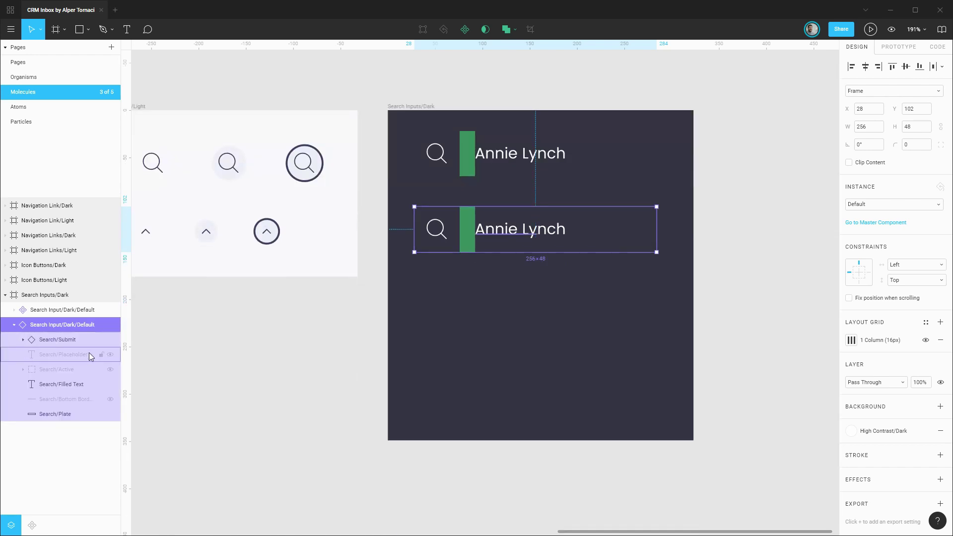
pyautogui.click(108, 370)
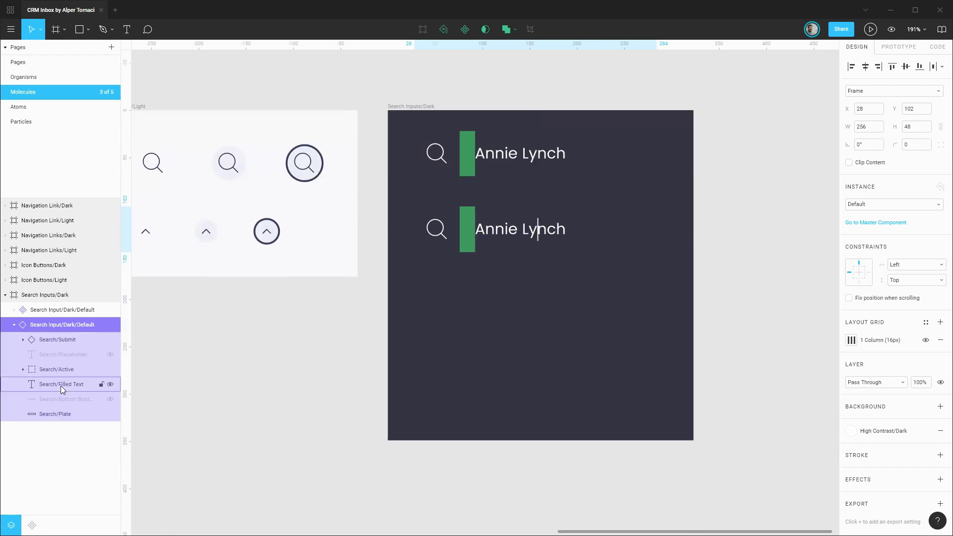
pyautogui.click(110, 385)
pyautogui.click(110, 400)
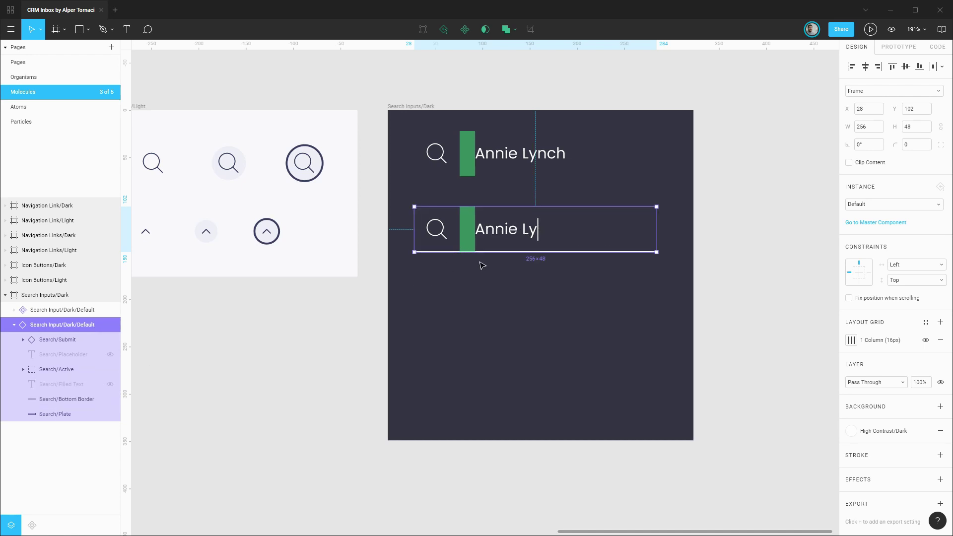
pyautogui.hotkey('ctrl', 'alt', 'k')
# Rename the new component from Default to Search Input/Dark/Active
pyautogui.doubleClick(29, 324)
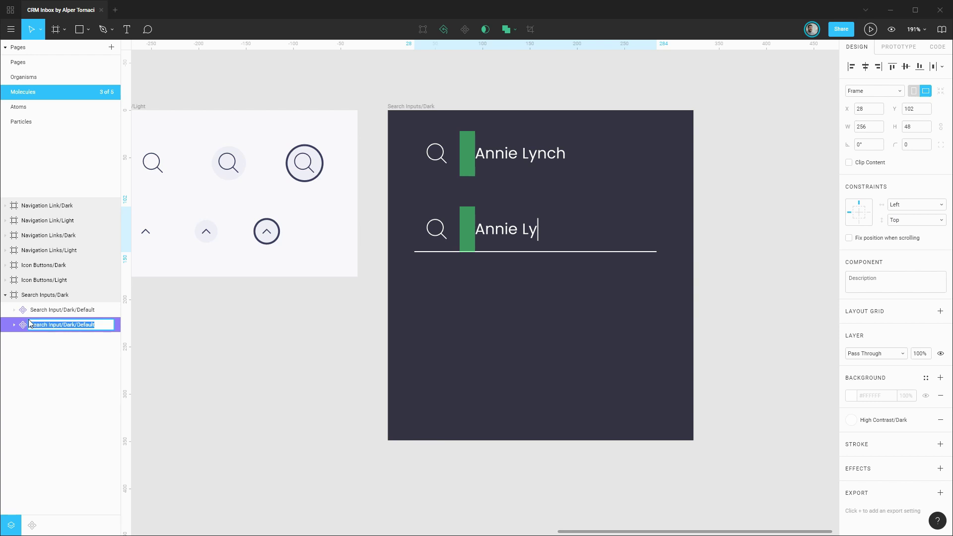
pyautogui.press('End')
pyautogui.hotkey('ctrl', 'BackSpace')
pyautogui.write('Act')
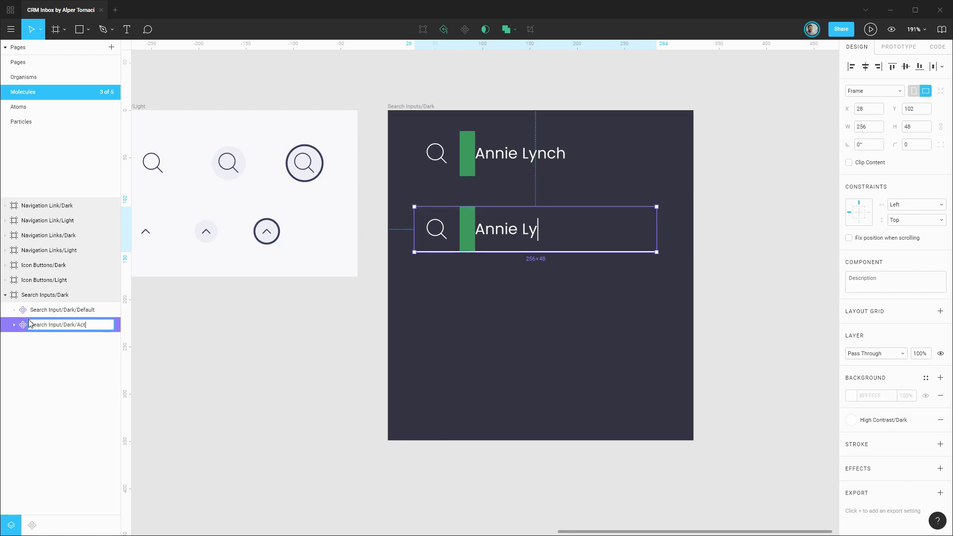
pyautogui.write('ive')
pyautogui.press('Return')
pyautogui.click(42, 314)
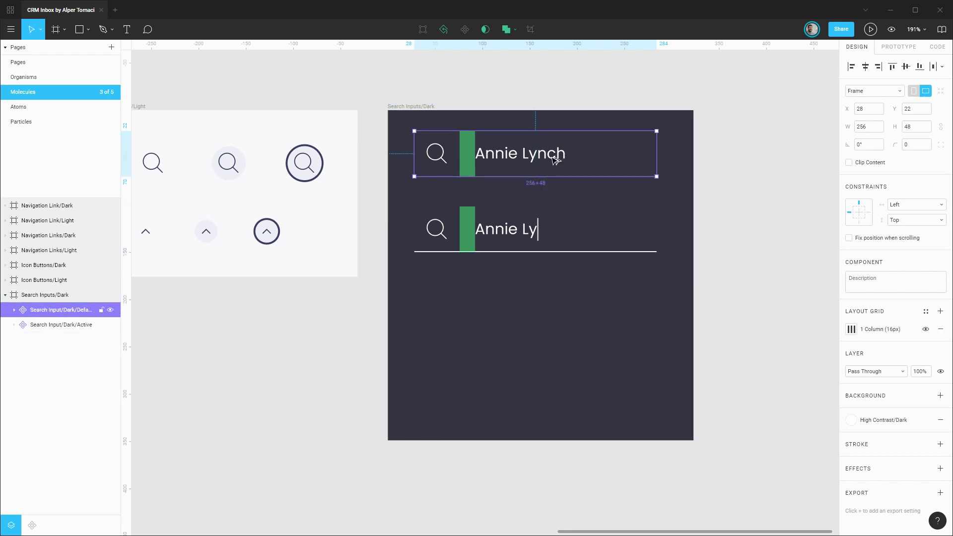
# Add a third search input copy below the second, leaving its active state hidden
pyautogui.moveTo(554, 159); pyautogui.dragTo(555, 311)
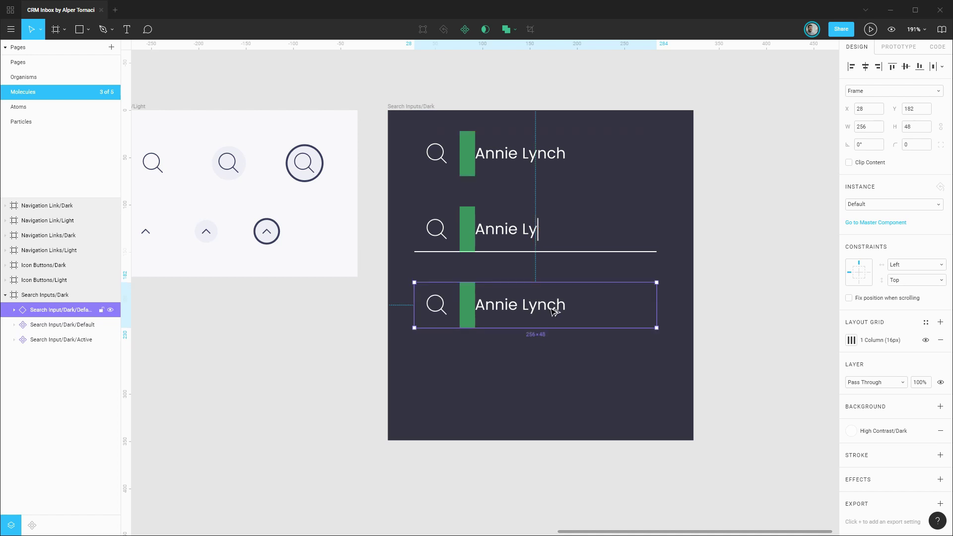
pyautogui.moveTo(59, 313); pyautogui.dragTo(55, 368)
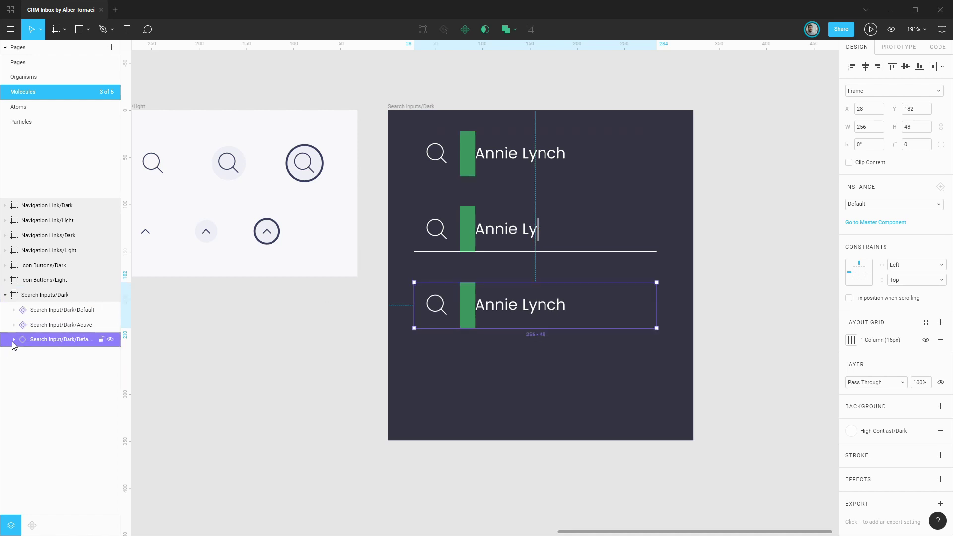
pyautogui.click(14, 340)
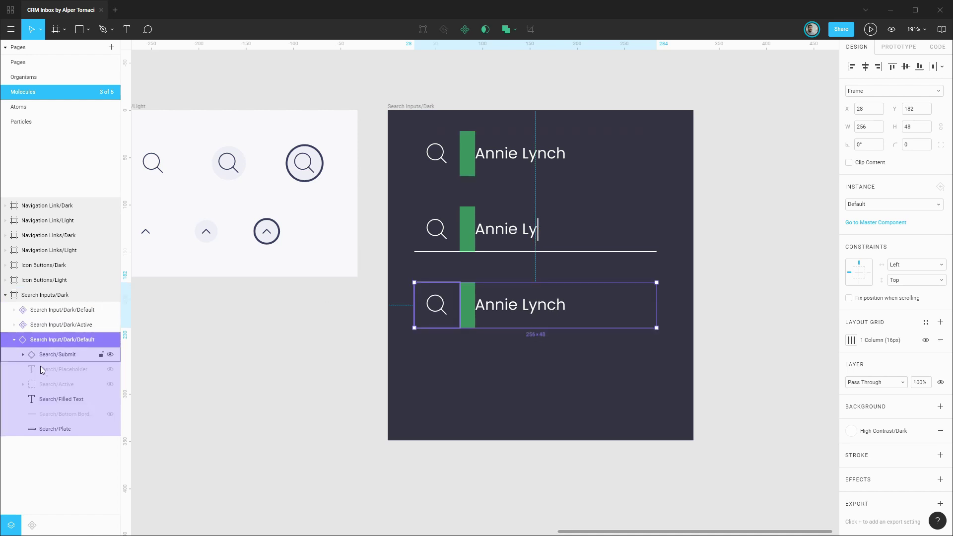
pyautogui.click(110, 385)
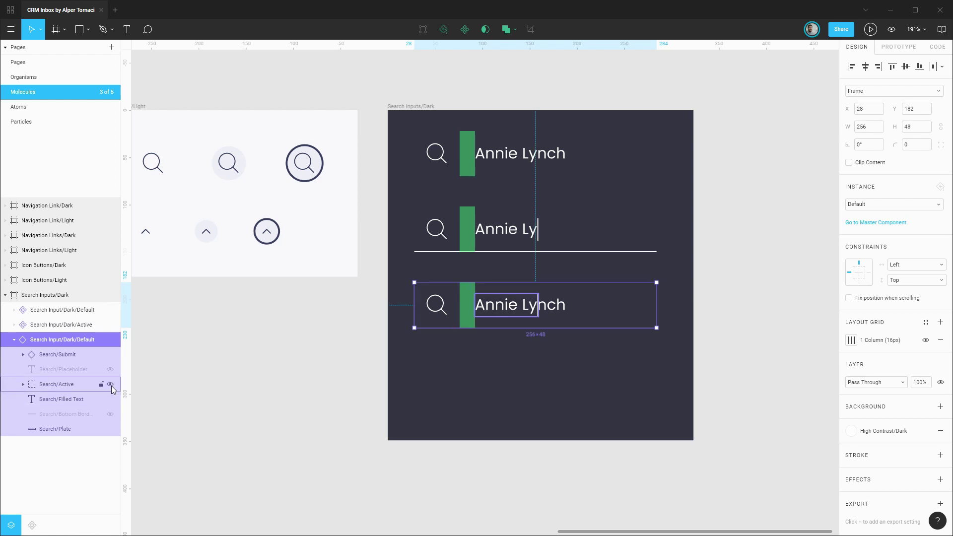
pyautogui.click(110, 384)
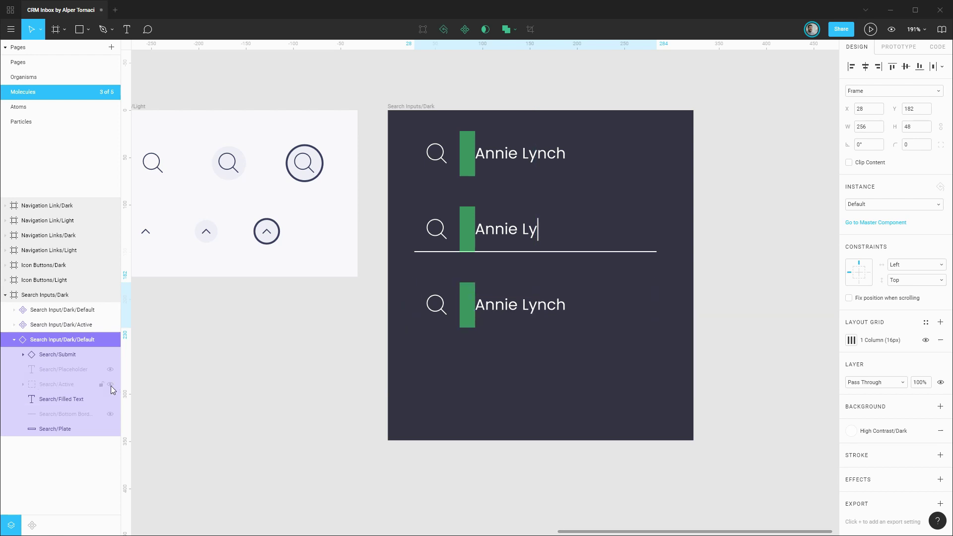
# Make the top input show the Search… placeholder instead of filled text
pyautogui.click(69, 310)
pyautogui.click(13, 309)
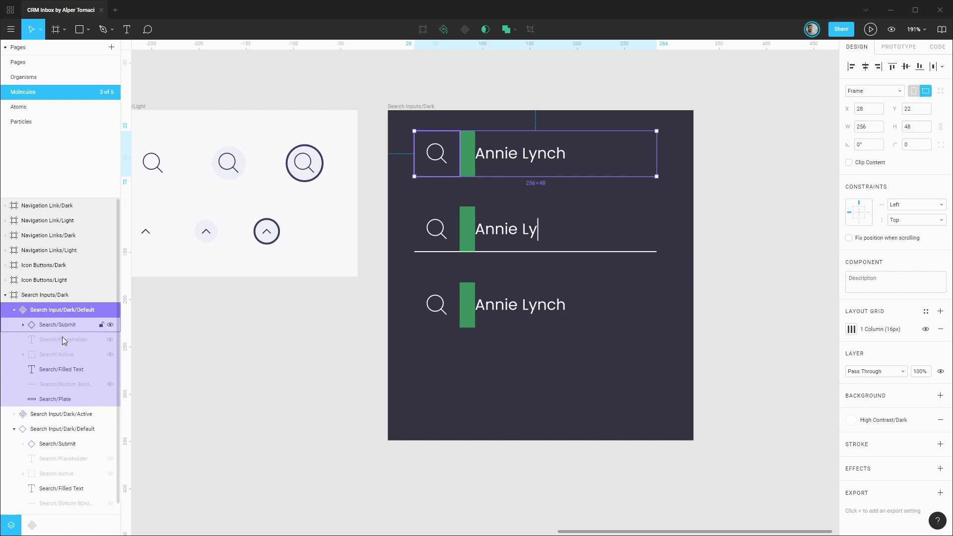
pyautogui.click(110, 369)
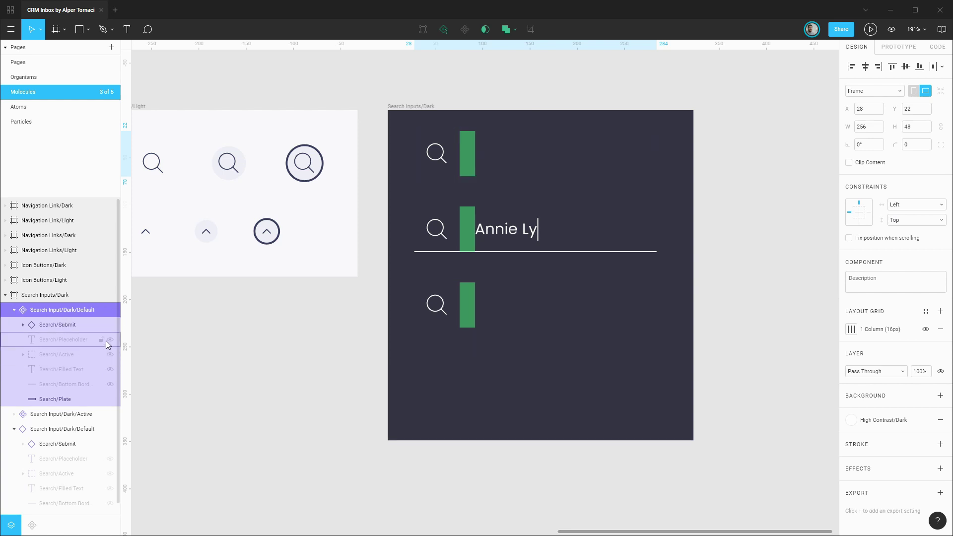
pyautogui.click(110, 339)
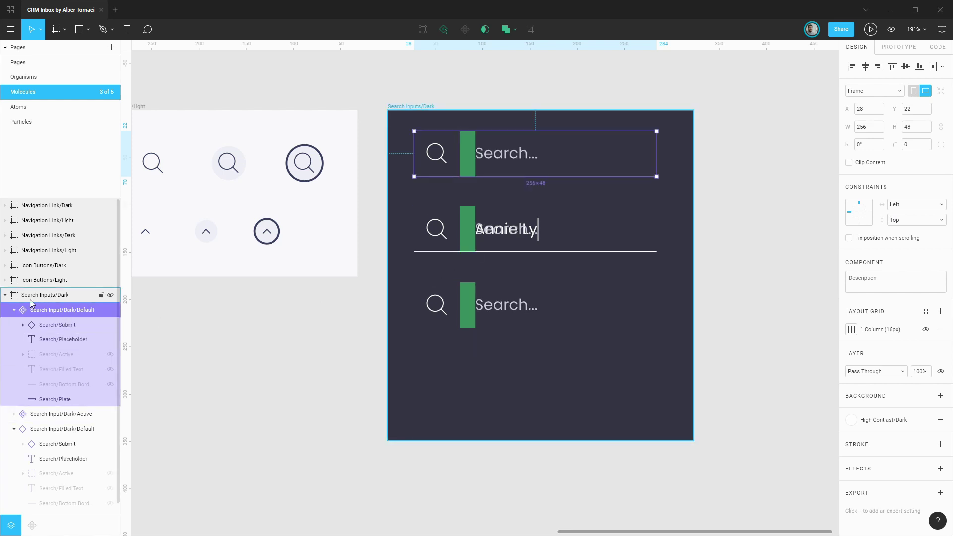
pyautogui.click(14, 310)
# Hide the placeholder text on the middle Active input
pyautogui.click(30, 325)
pyautogui.click(14, 325)
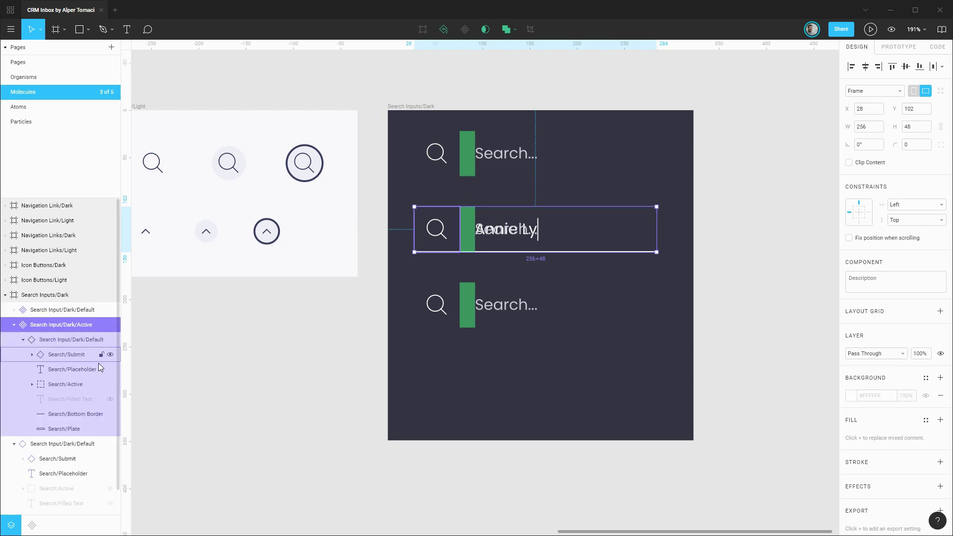
pyautogui.click(110, 369)
pyautogui.click(14, 324)
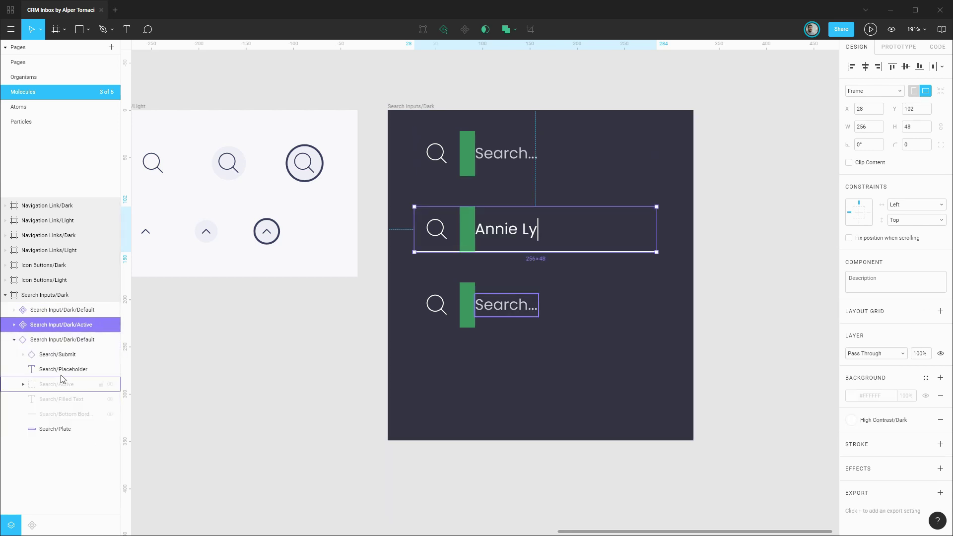
# Show filled text instead of the placeholder on the bottom input
pyautogui.click(60, 340)
pyautogui.click(110, 369)
pyautogui.click(110, 399)
pyautogui.click(49, 340)
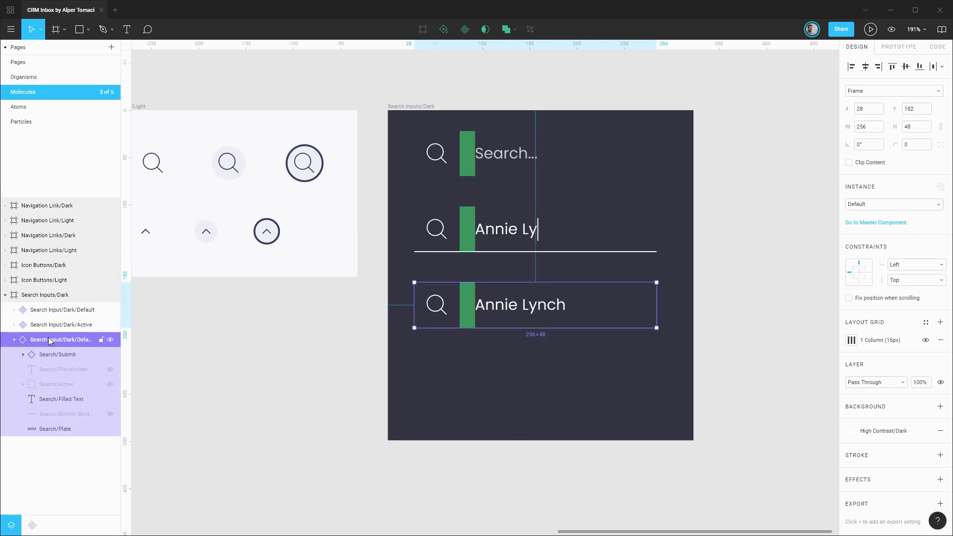
# Make the bottom input a component named Search Input/Dark/Filled
pyautogui.hotkey('ctrl', 'alt', 'k')
pyautogui.doubleClick(50, 340)
pyautogui.press('Right')
pyautogui.press('BackSpace')
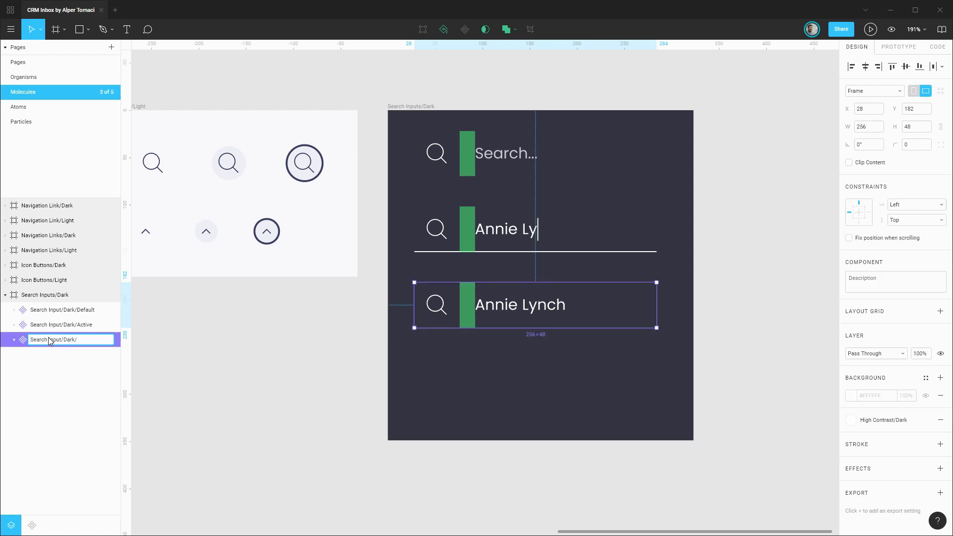
pyautogui.write('Filled')
pyautogui.press('Return')
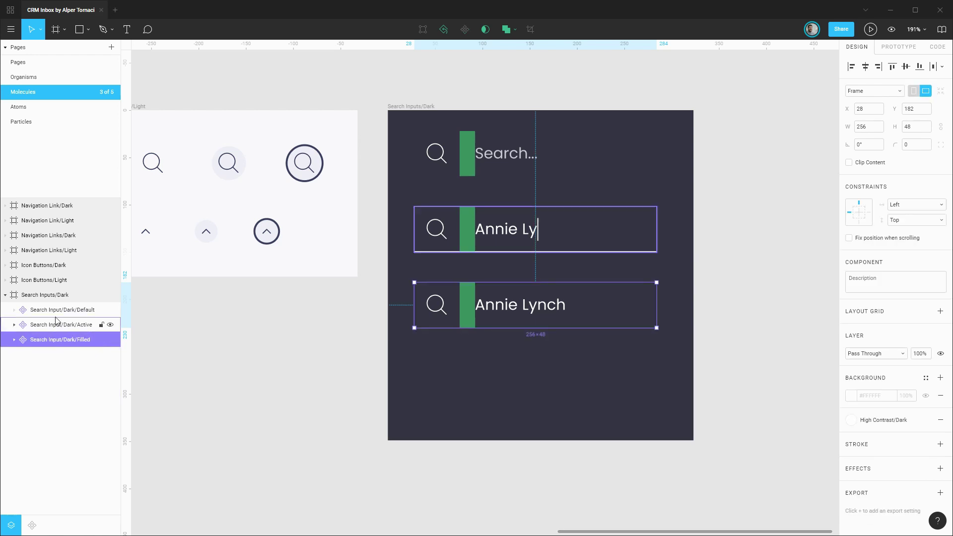
pyautogui.click(559, 139)
# Copy the top input below the Filled one, showing filled text and bottom border without placeholder
pyautogui.moveTo(559, 138); pyautogui.dragTo(557, 207)
pyautogui.moveTo(568, 377); pyautogui.dragTo(569, 372)
pyautogui.moveTo(84, 325); pyautogui.dragTo(74, 368)
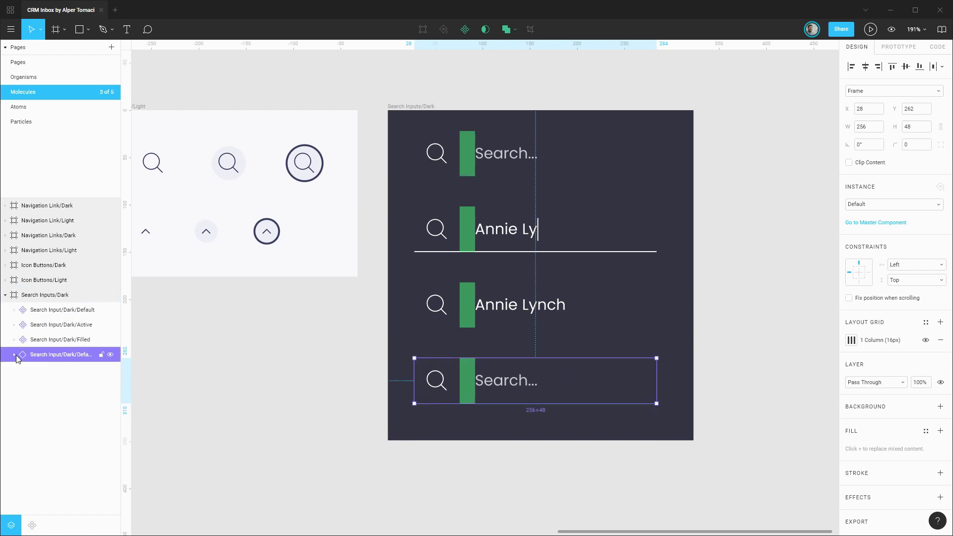
pyautogui.click(14, 355)
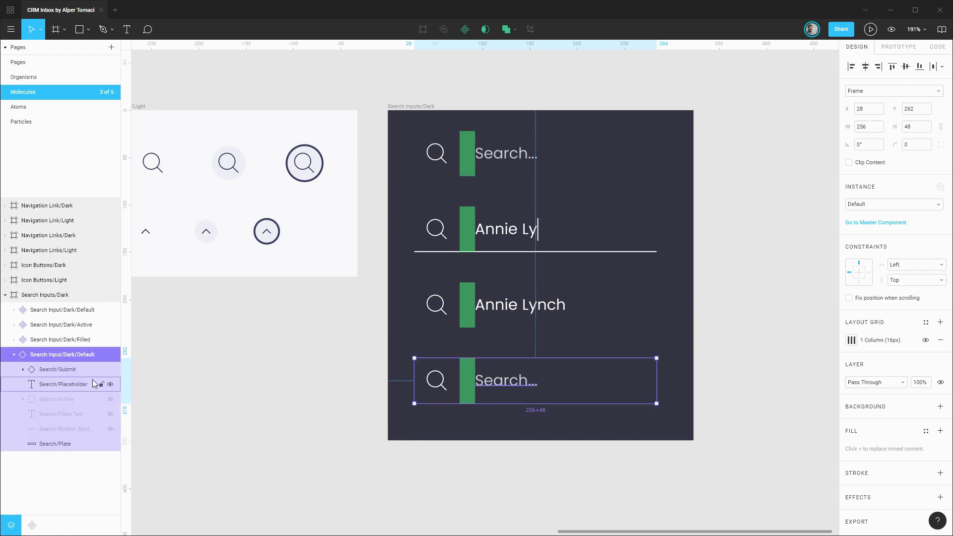
pyautogui.click(110, 414)
pyautogui.click(110, 429)
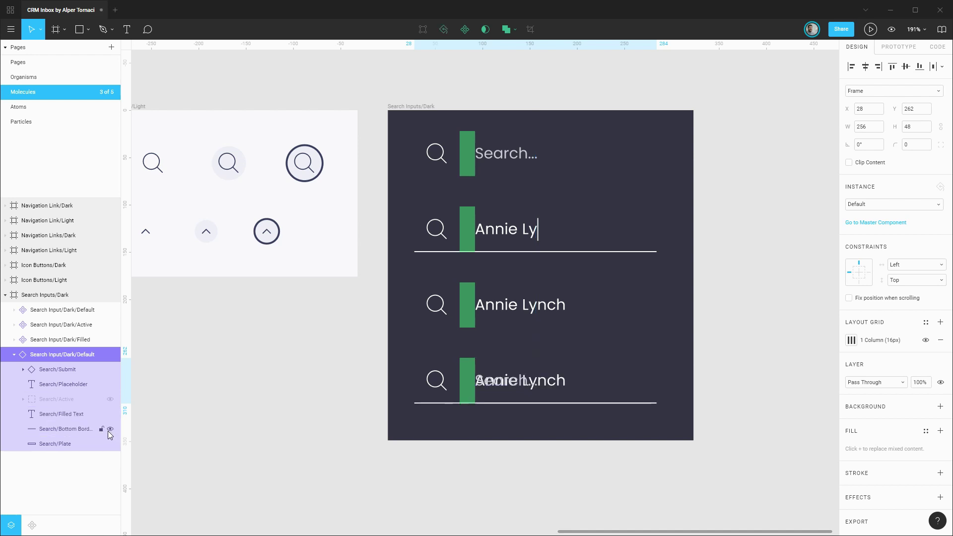
pyautogui.click(110, 384)
# Swap the copy's submit icon to its Hover variant and name the layer Search/Submit
pyautogui.click(64, 370)
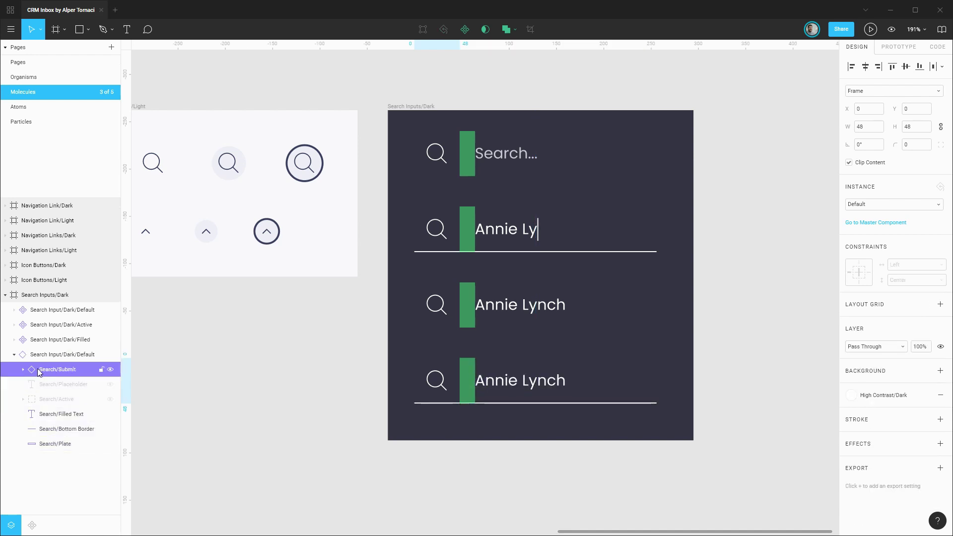
pyautogui.click(900, 207)
pyautogui.click(870, 255)
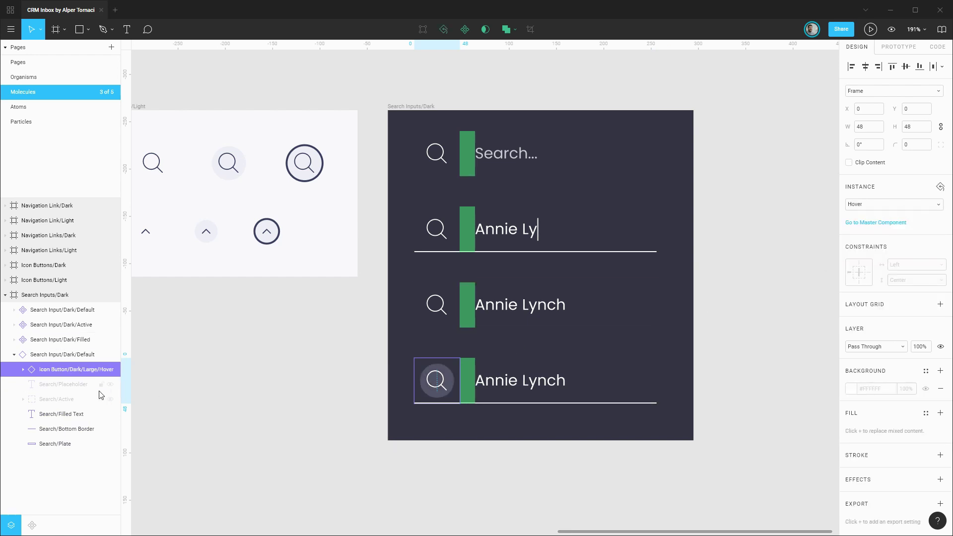
pyautogui.hotkey('ctrl', 'r')
pyautogui.write('Searc')
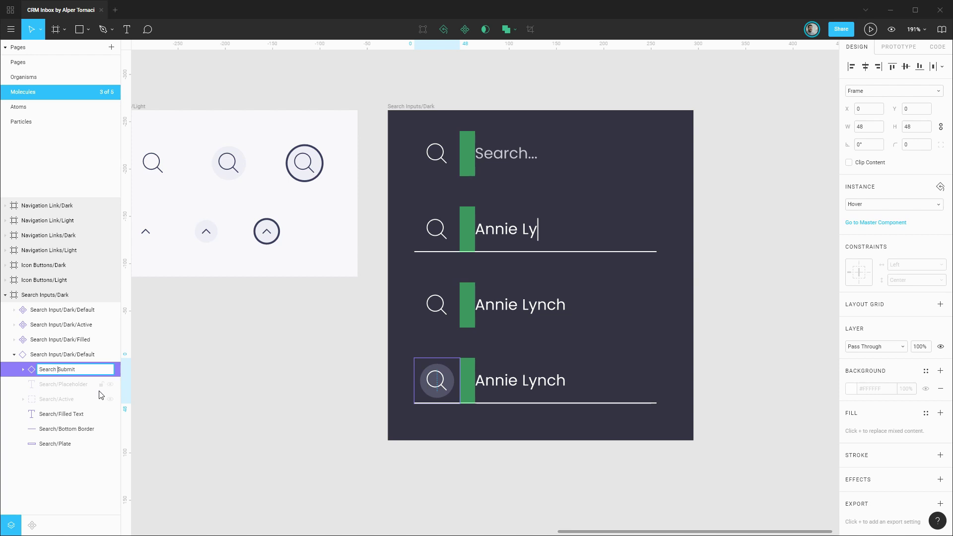
pyautogui.press('Return')
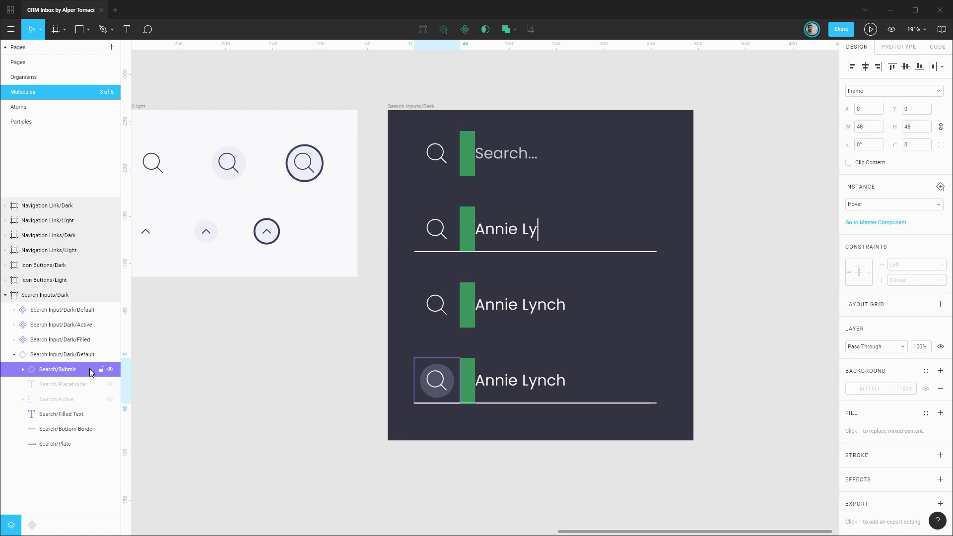
# Turn the fourth search input into a component and begin renaming it
pyautogui.click(49, 354)
pyautogui.click(14, 354)
pyautogui.hotkey('ctrl', 'alt', 'k')
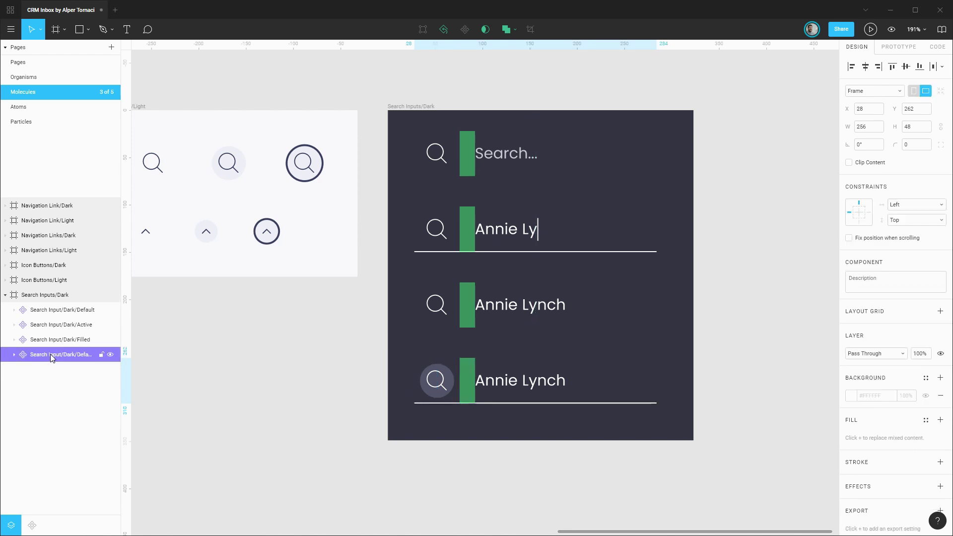
pyautogui.doubleClick(50, 354)
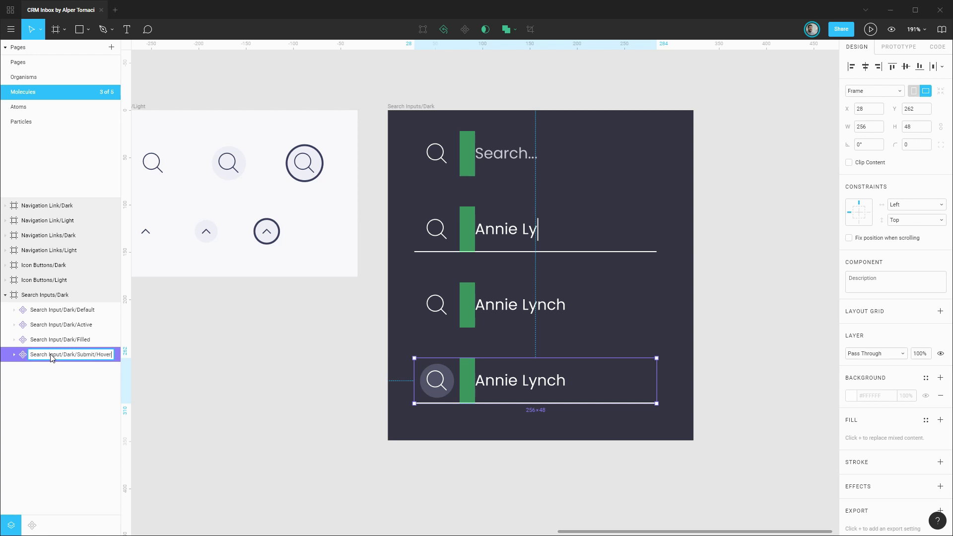
# Add a fifth search input below Submit/Hover, making the Search Inputs/Dark frame taller to fit
pyautogui.click(52, 309)
pyautogui.moveTo(526, 164); pyautogui.dragTo(527, 432)
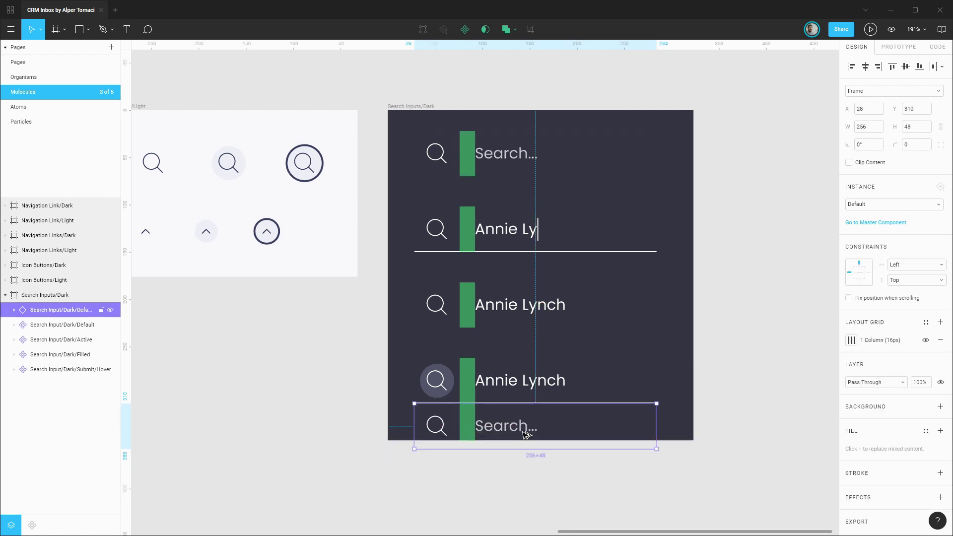
pyautogui.click(413, 105)
pyautogui.moveTo(674, 441); pyautogui.dragTo(679, 524)
pyautogui.scroll(-3, 675, 516)
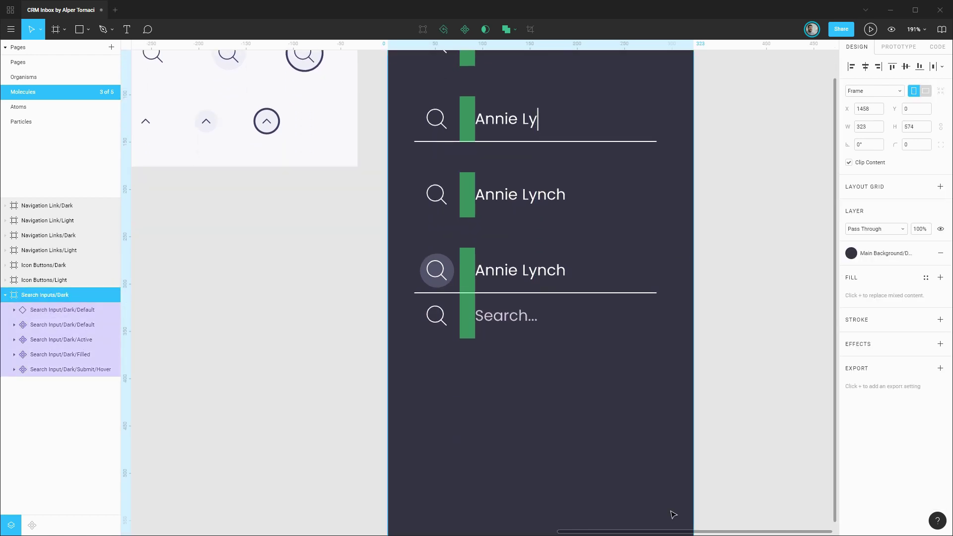
pyautogui.moveTo(516, 318); pyautogui.dragTo(514, 348)
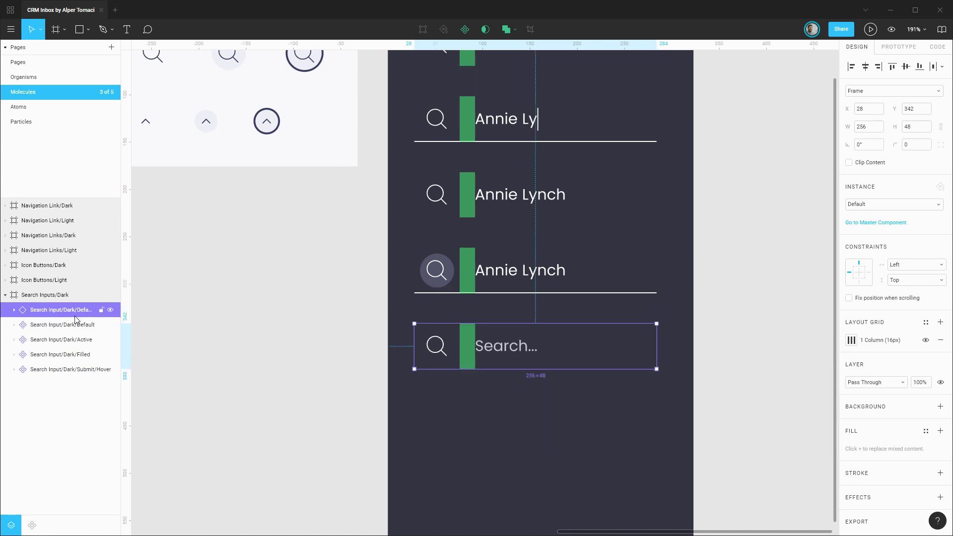
pyautogui.moveTo(73, 314); pyautogui.dragTo(74, 381)
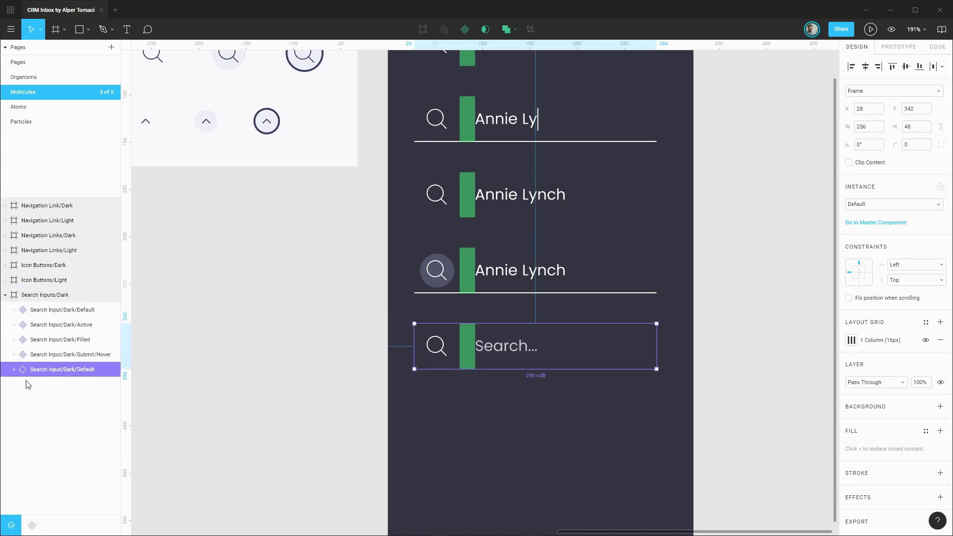
# On the fifth input, hide the placeholder and show filled text and bottom border
pyautogui.click(14, 370)
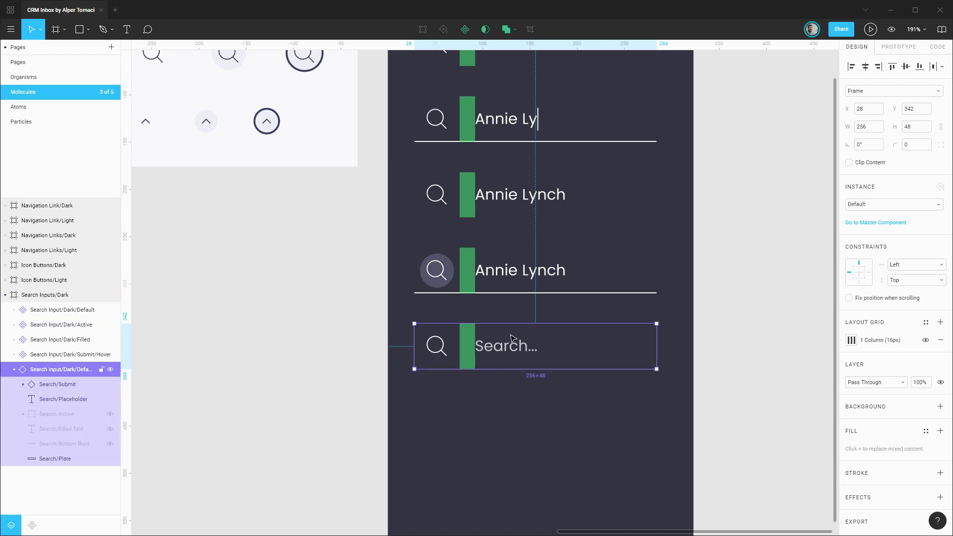
pyautogui.click(110, 399)
pyautogui.click(110, 430)
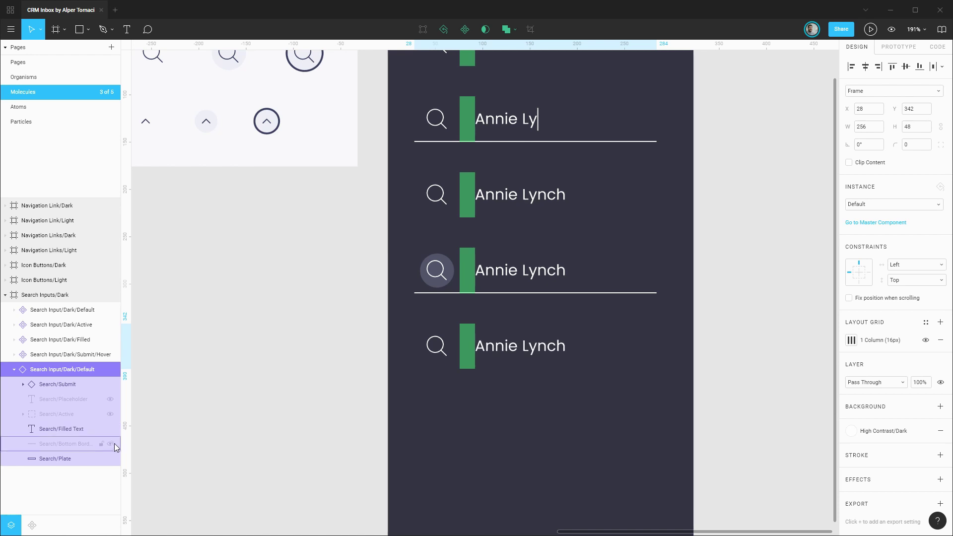
pyautogui.click(111, 444)
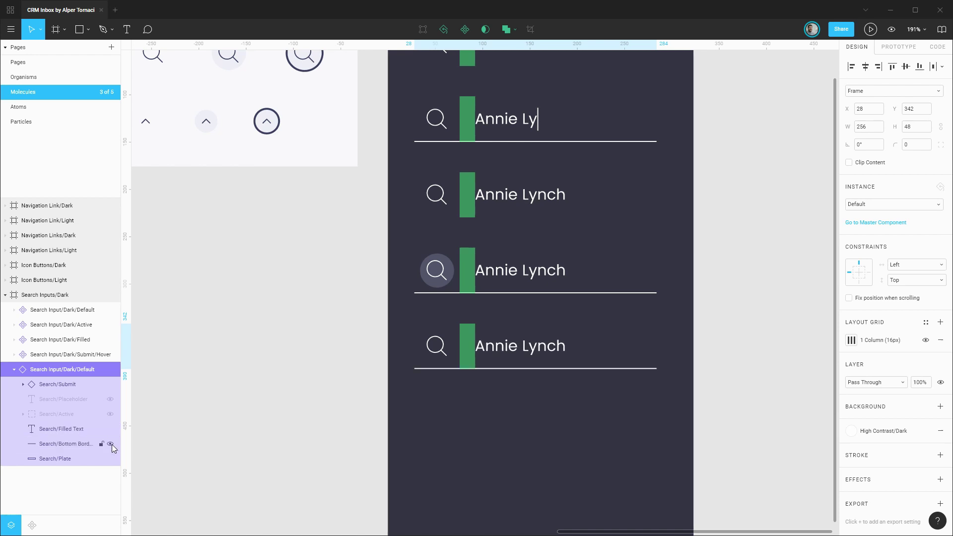
# Swap the fifth input's submit icon to its Focus variant and rename that layer
pyautogui.click(67, 386)
pyautogui.click(894, 204)
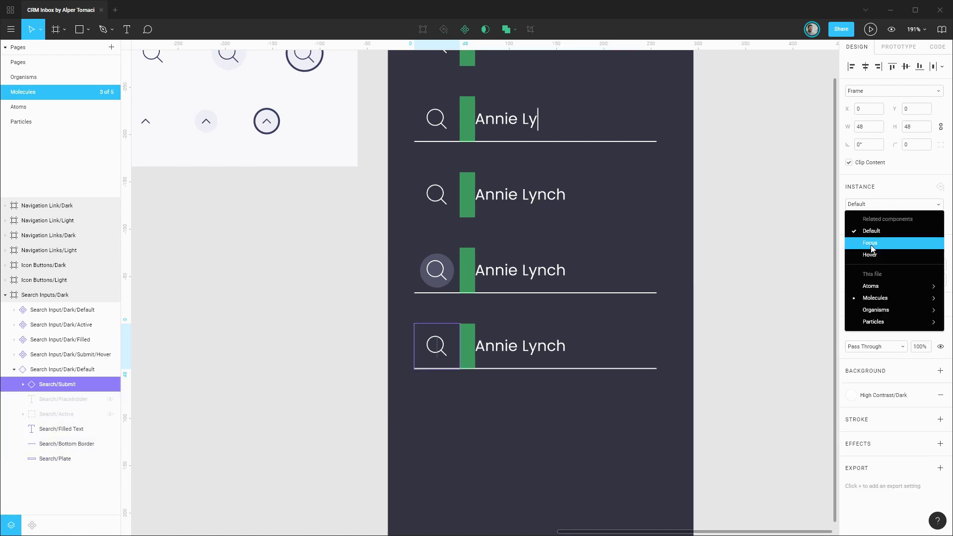
pyautogui.click(874, 242)
pyautogui.doubleClick(14, 387)
pyautogui.write('S')
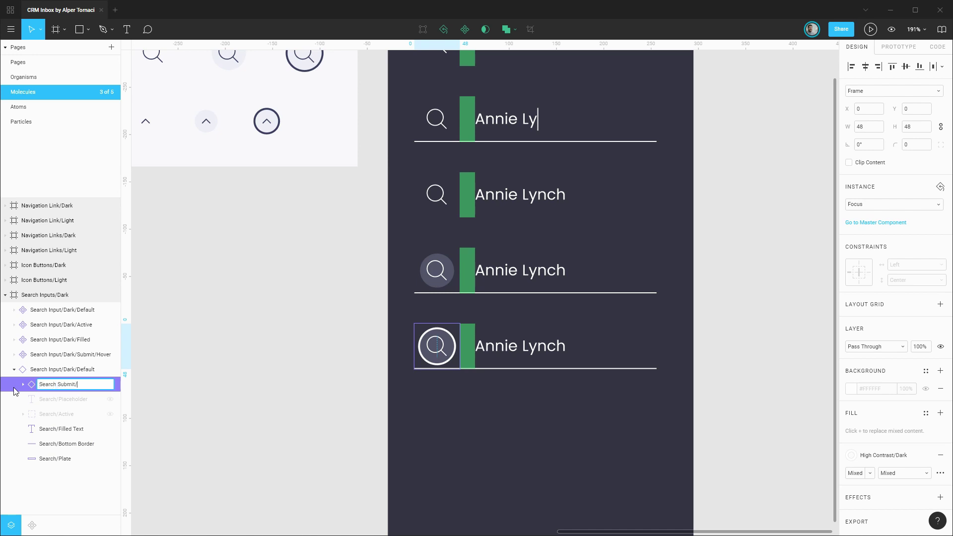
pyautogui.press('Return')
# Rename the fifth input to Search Input/Dark/Submit/Focus
pyautogui.click(14, 369)
pyautogui.click(56, 372)
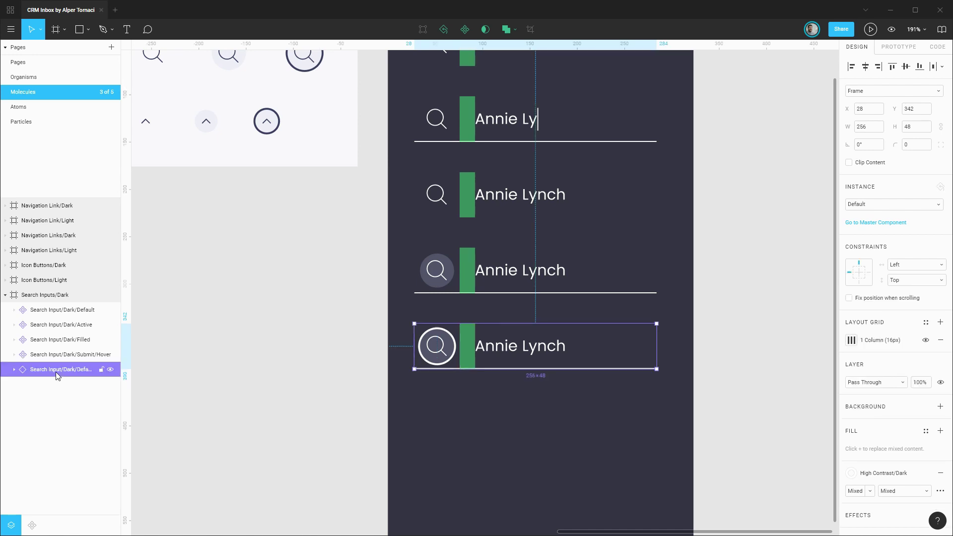
pyautogui.doubleClick(55, 371)
pyautogui.press('End')
pyautogui.press('BackSpace')
pyautogui.press('BackSpace')
pyautogui.press('BackSpace')
pyautogui.press('BackSpace')
pyautogui.press('BackSpace')
pyautogui.press('BackSpace')
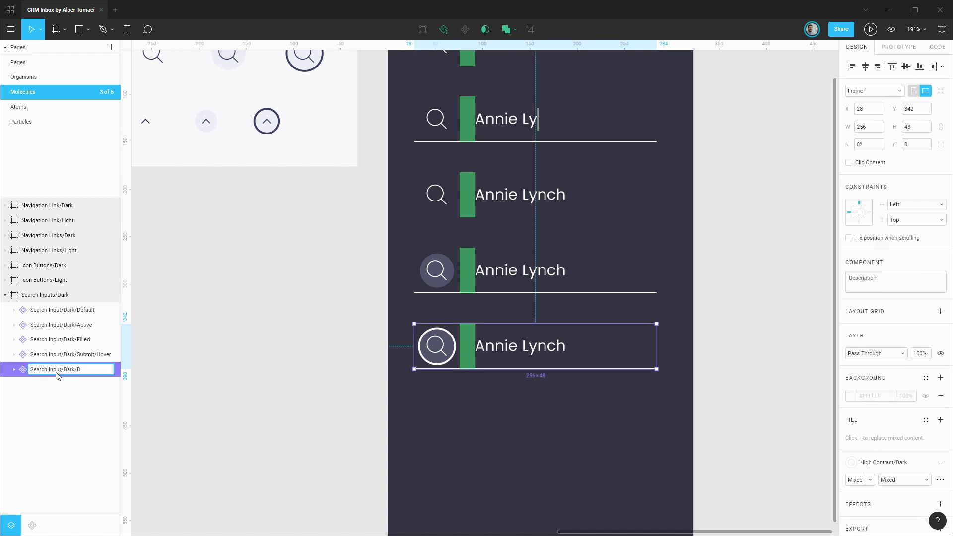
pyautogui.write('Submit/Focus')
pyautogui.press('Return')
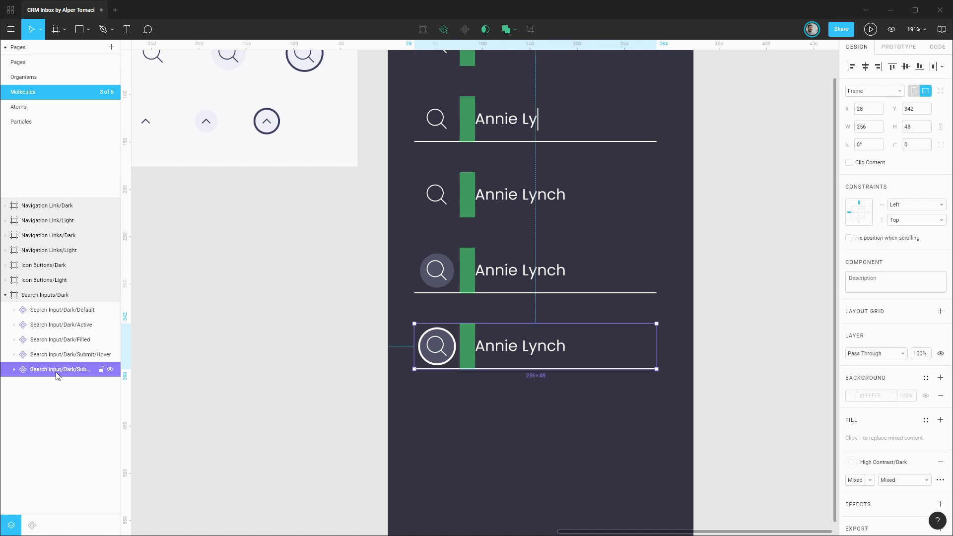
# Inspect the hover submit icon inside the Submit/Hover component, then clear the selection
pyautogui.click(14, 355)
pyautogui.click(50, 385)
pyautogui.click(23, 372)
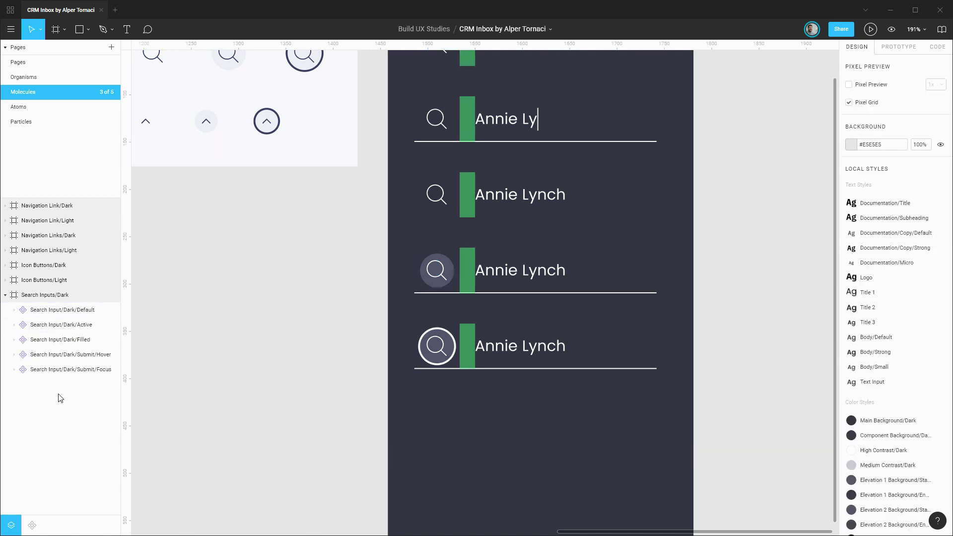
# Shrink the Search Inputs/Dark frame's height to fit its five inputs
pyautogui.scroll(-5, 581, 321)
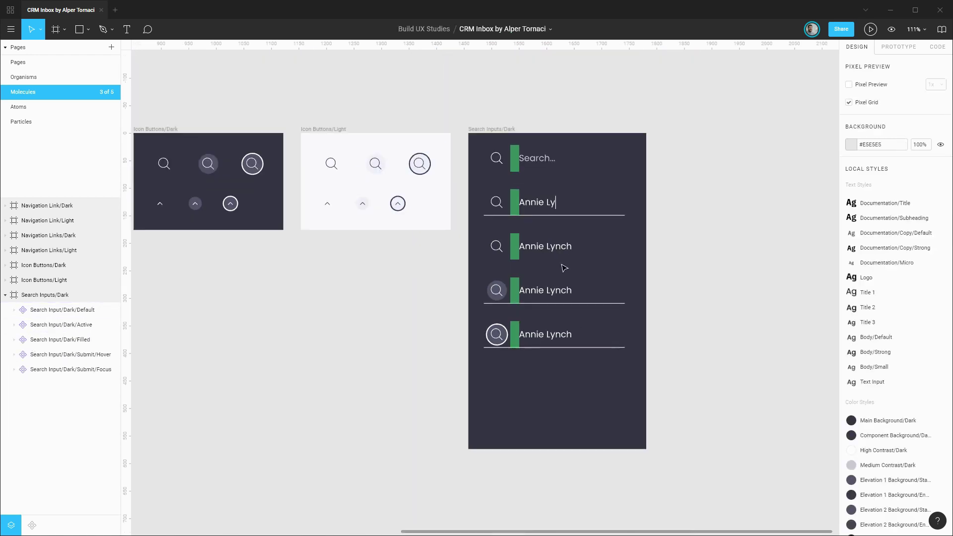
pyautogui.click(498, 129)
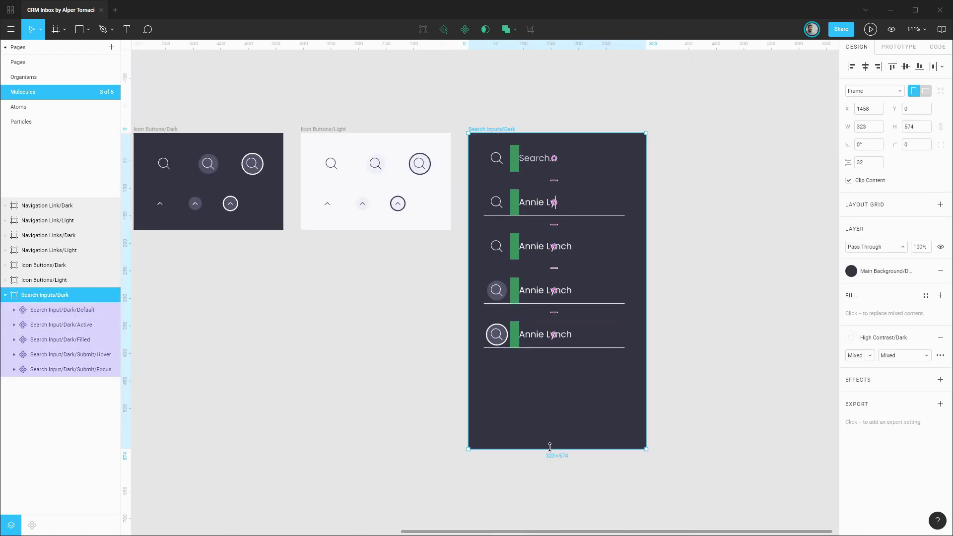
pyautogui.moveTo(549, 447); pyautogui.dragTo(544, 352)
pyautogui.click(719, 215)
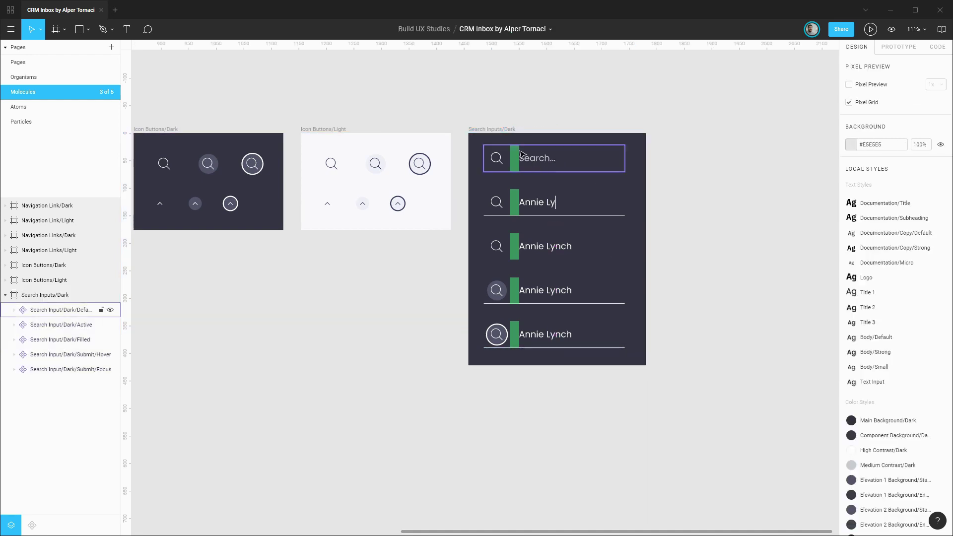
# Duplicate the dark frame to its right and name the copy Search Inputs/Light
pyautogui.click(501, 130)
pyautogui.moveTo(496, 131); pyautogui.dragTo(694, 131)
pyautogui.moveTo(794, 100); pyautogui.dragTo(460, 162)
pyautogui.click(5, 307)
pyautogui.moveTo(53, 297); pyautogui.dragTo(53, 318)
pyautogui.hotkey('ctrl', 'r')
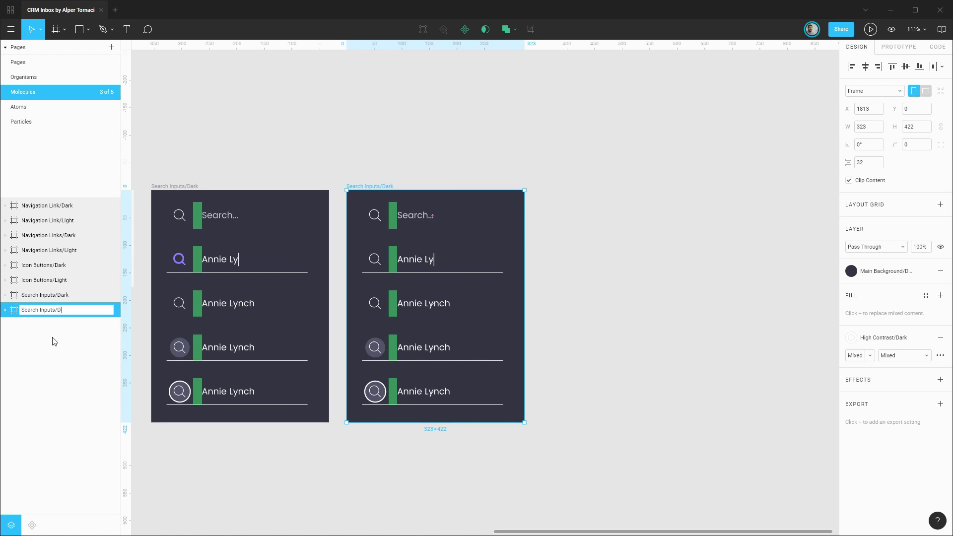
pyautogui.write('Light')
pyautogui.press('Return')
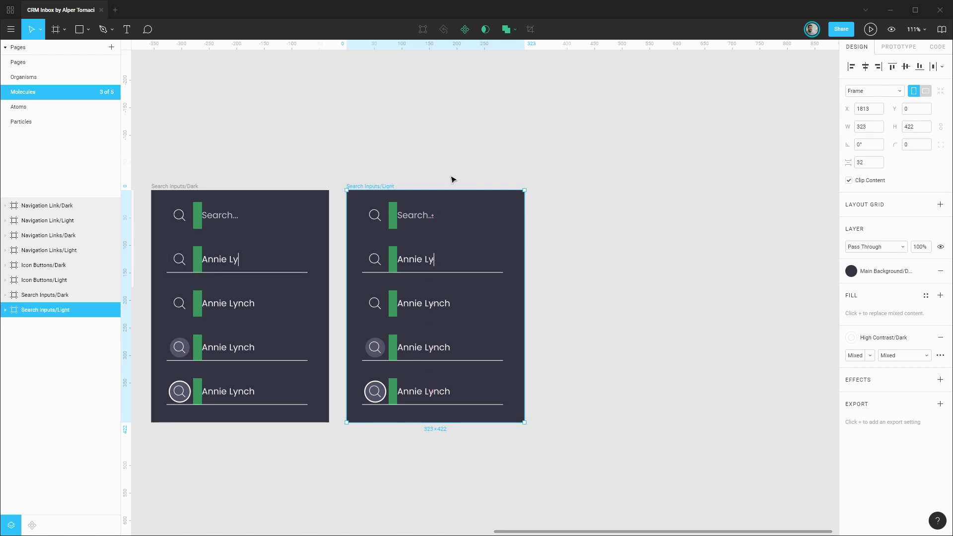
# Apply the light Main Background colour style to the Search Inputs/Light frame
pyautogui.click(851, 271)
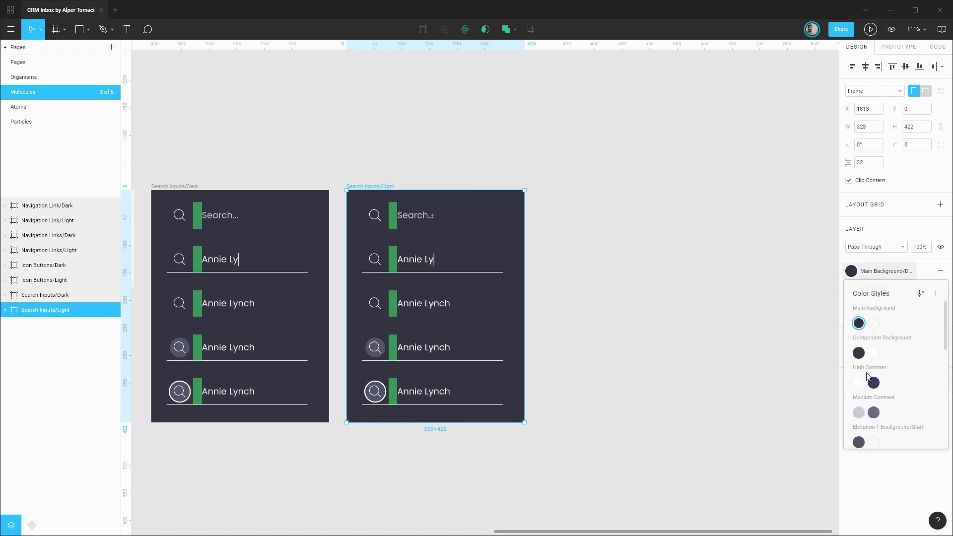
pyautogui.click(873, 323)
pyautogui.click(668, 292)
# Browse the local styles and select the top search input in the Light frame
pyautogui.click(5, 310)
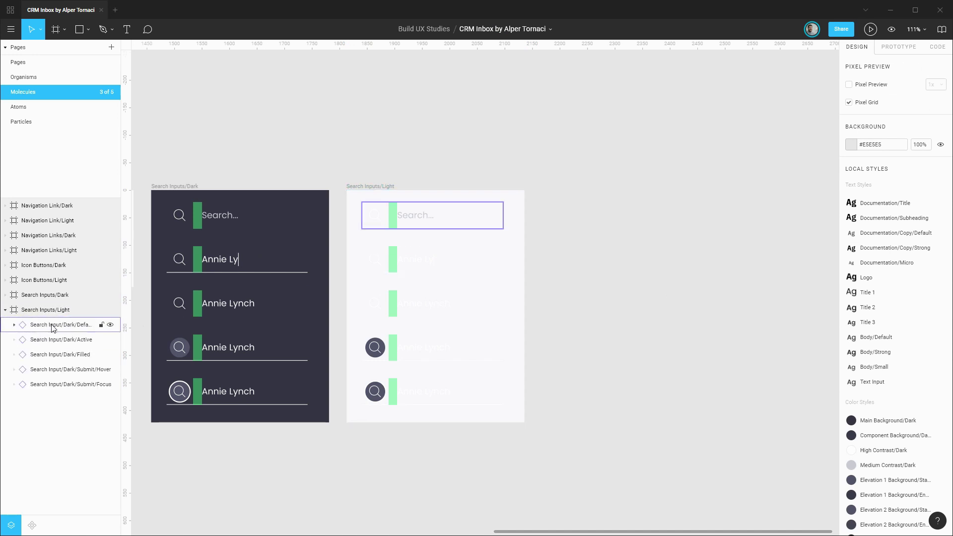
pyautogui.click(52, 325)
pyautogui.click(826, 329)
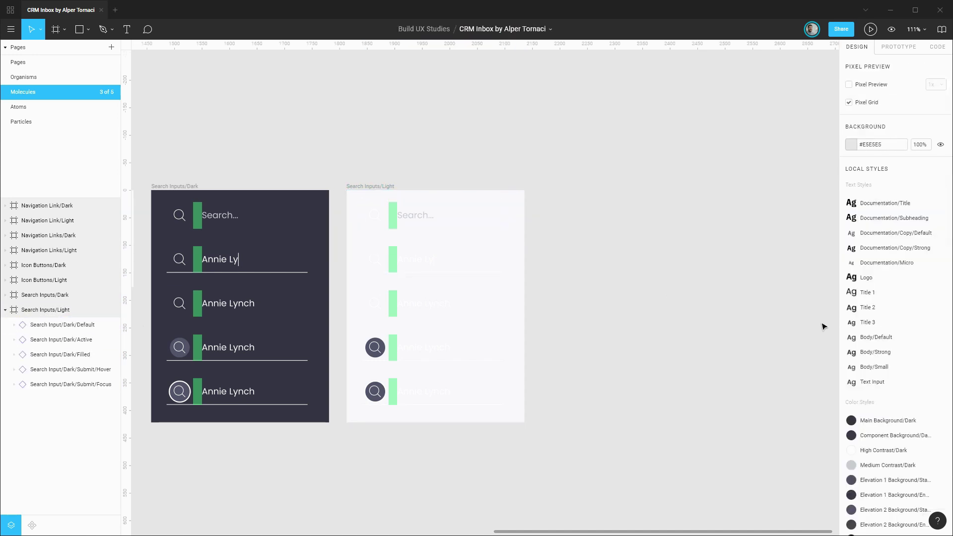
pyautogui.scroll(-5, 875, 256)
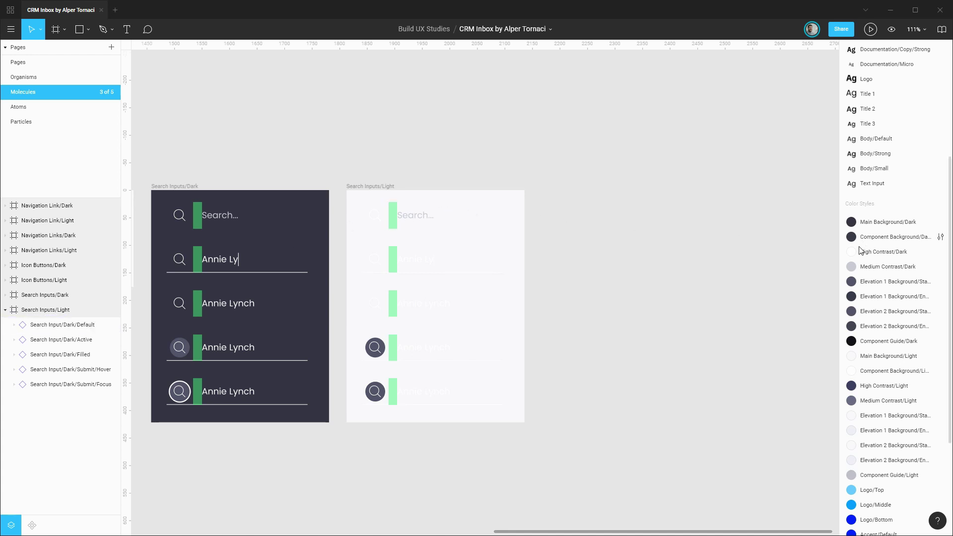
pyautogui.scroll(5, 862, 251)
pyautogui.click(435, 217)
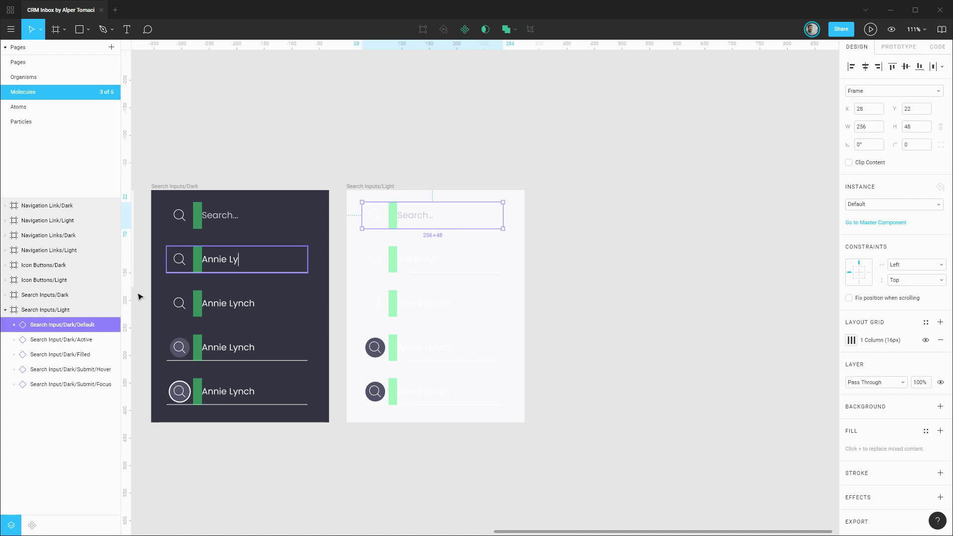
# Swap the submit icon to Icon Button/Light/Large/Default and rename it Search Submit
pyautogui.click(13, 325)
pyautogui.click(52, 341)
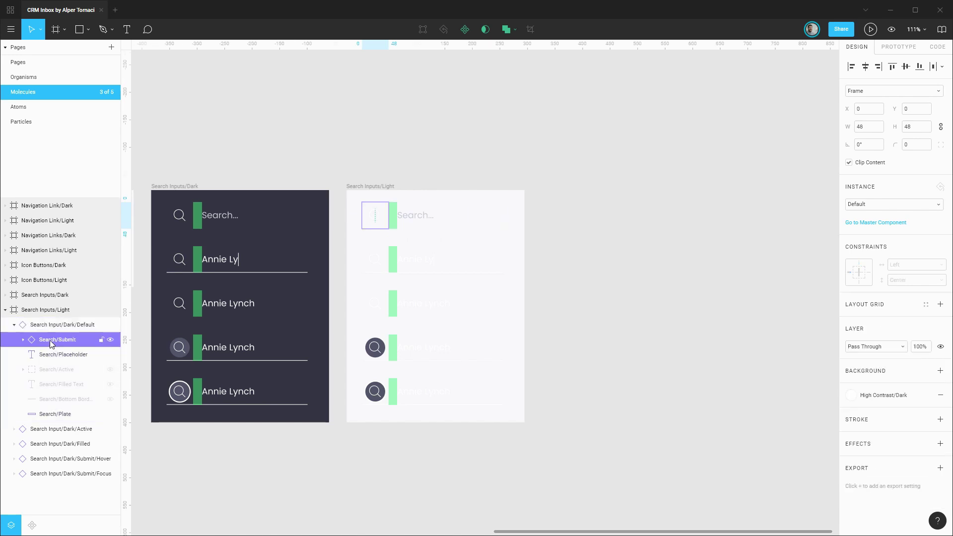
pyautogui.click(876, 209)
pyautogui.moveTo(895, 298)
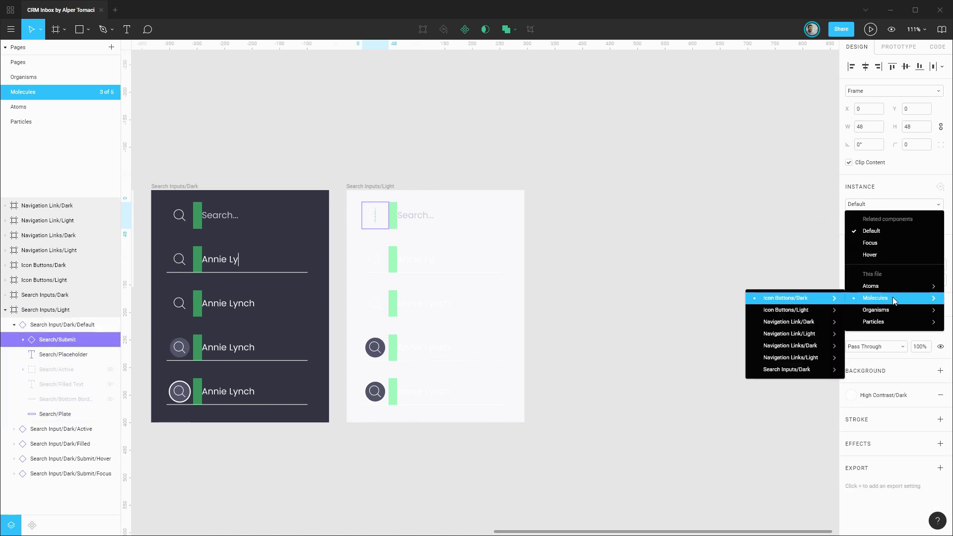
pyautogui.moveTo(814, 310)
pyautogui.moveTo(695, 310)
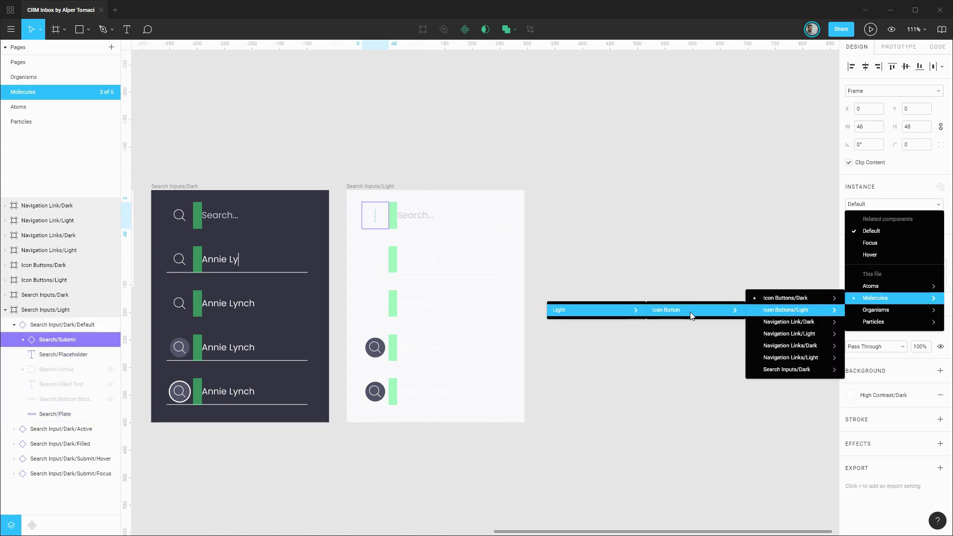
pyautogui.moveTo(601, 309)
pyautogui.moveTo(487, 316)
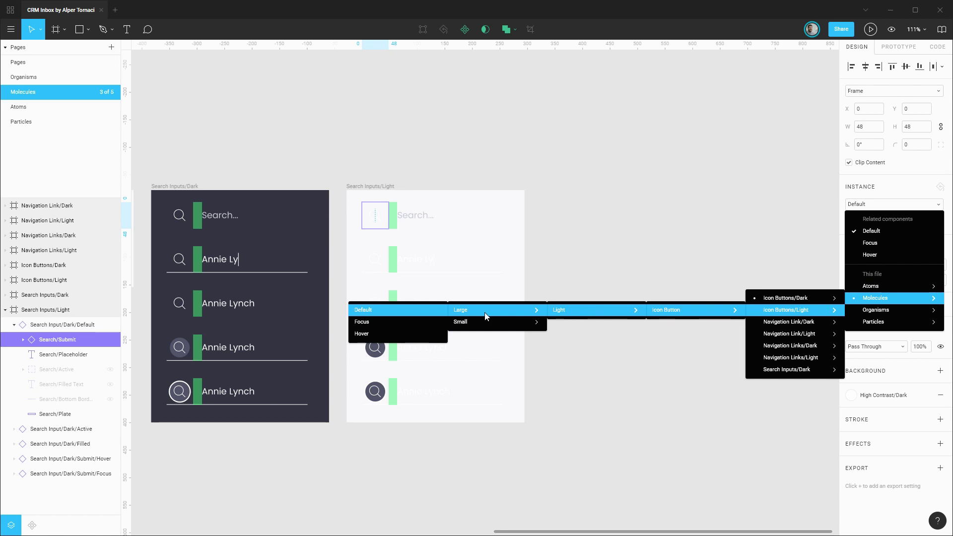
pyautogui.click(410, 315)
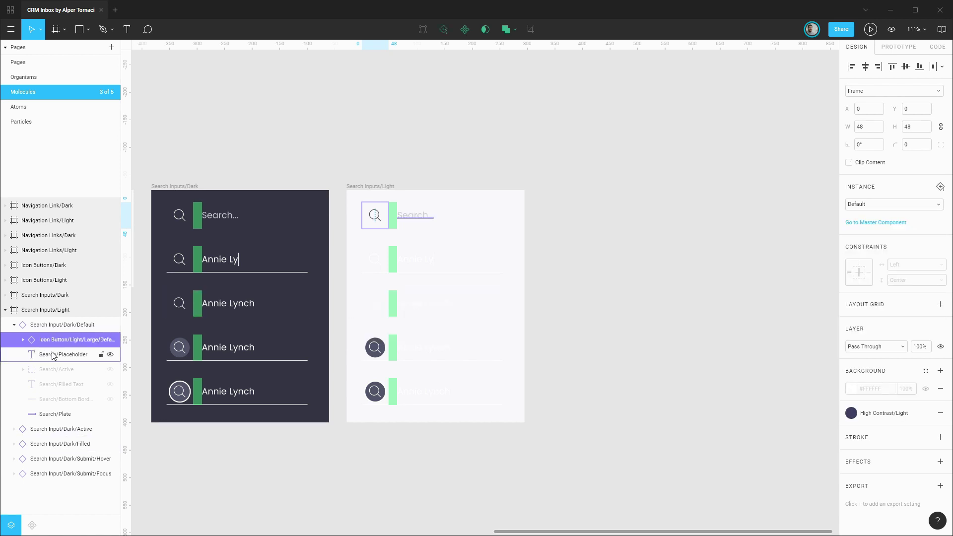
pyautogui.hotkey('ctrl', 'r')
pyautogui.write('S')
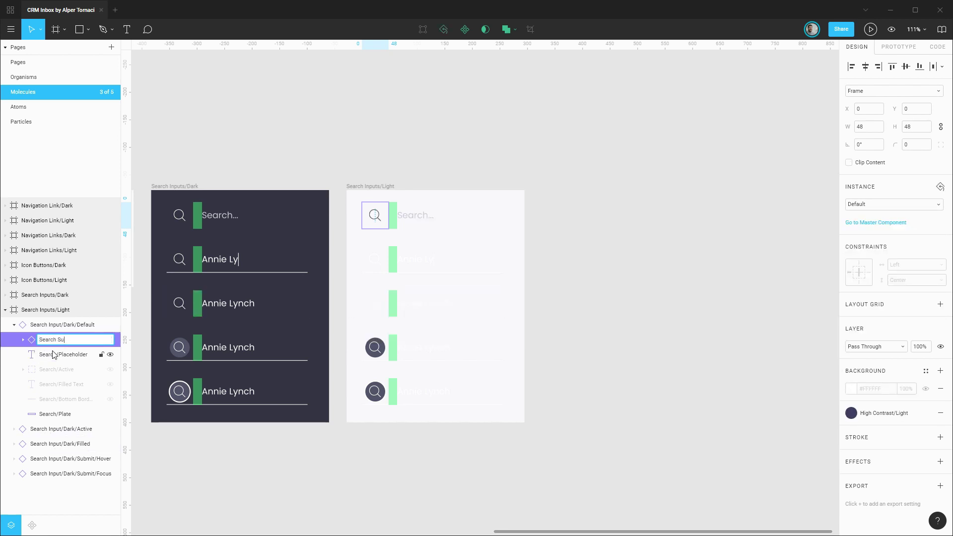
pyautogui.write('earch Submit')
pyautogui.press('Return')
# Give the placeholder light Medium Contrast and the active text light High Contrast colour
pyautogui.click(55, 354)
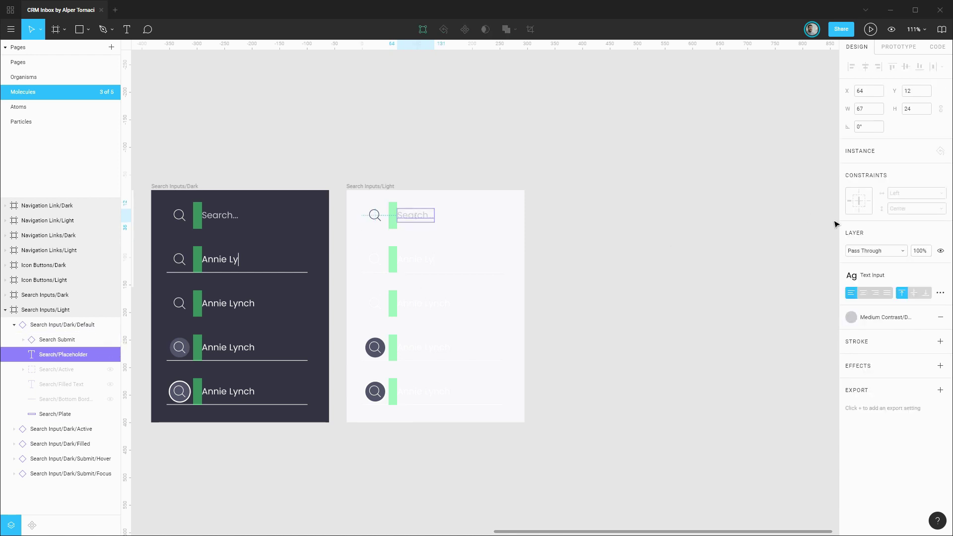
pyautogui.click(885, 317)
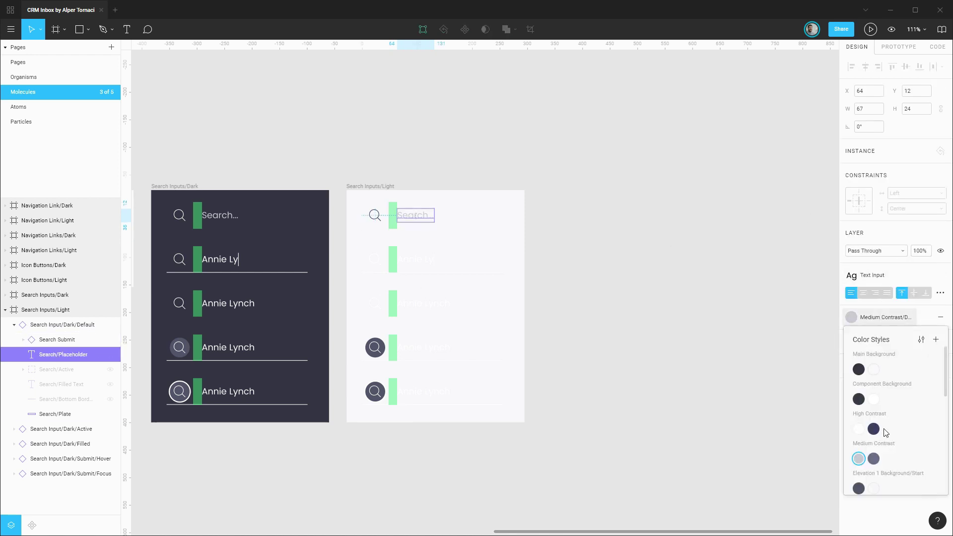
pyautogui.click(874, 459)
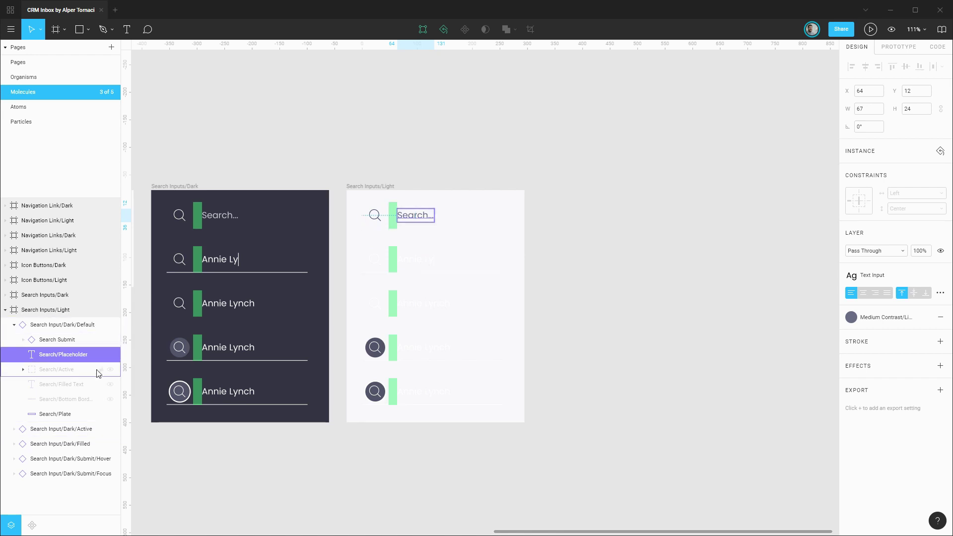
pyautogui.click(110, 354)
pyautogui.click(110, 370)
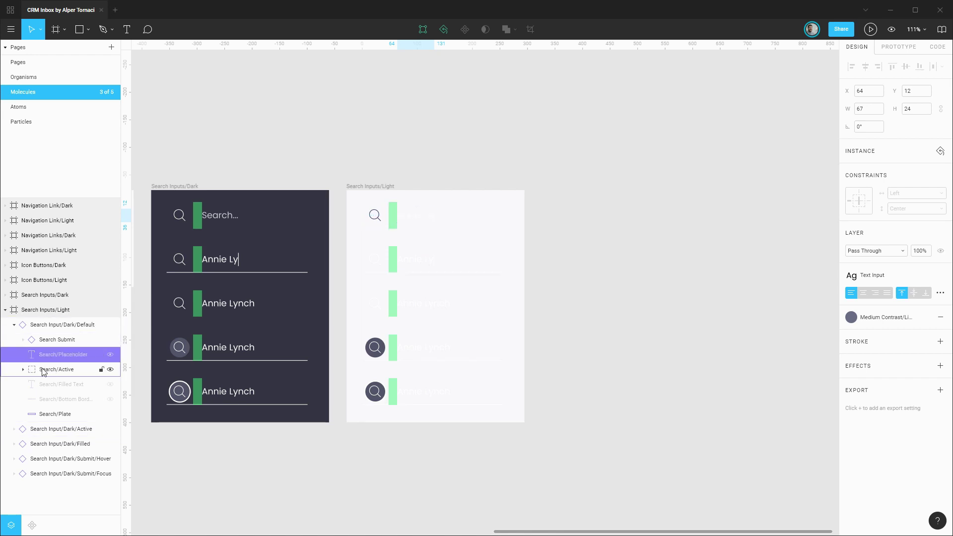
pyautogui.click(23, 370)
pyautogui.click(65, 384)
pyautogui.click(851, 318)
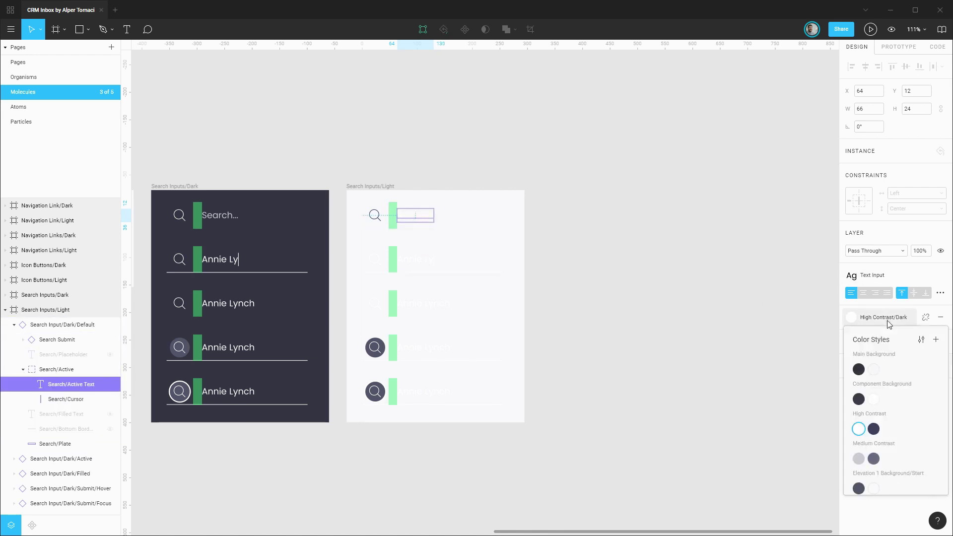
pyautogui.click(875, 430)
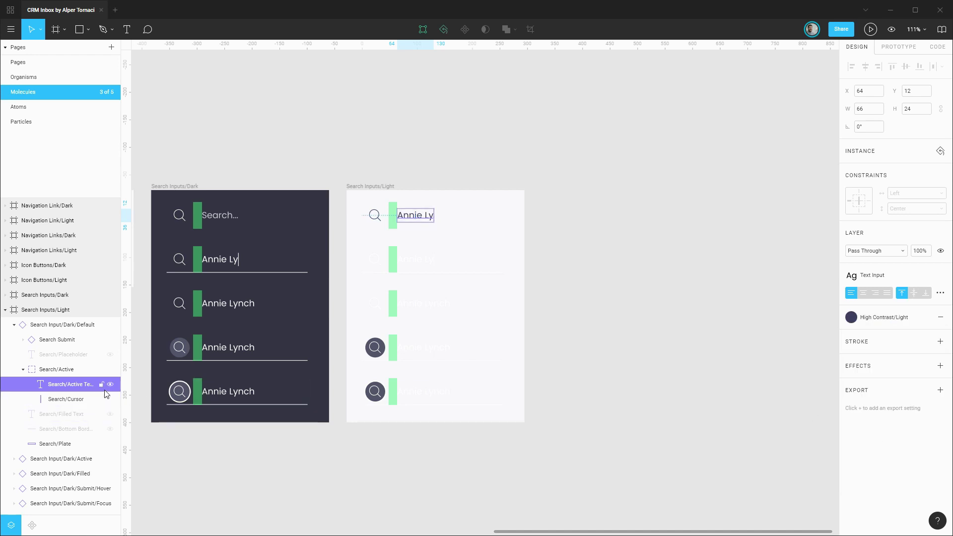
# Colour the typing cursor and the filled text with light High Contrast
pyautogui.click(70, 399)
pyautogui.click(896, 279)
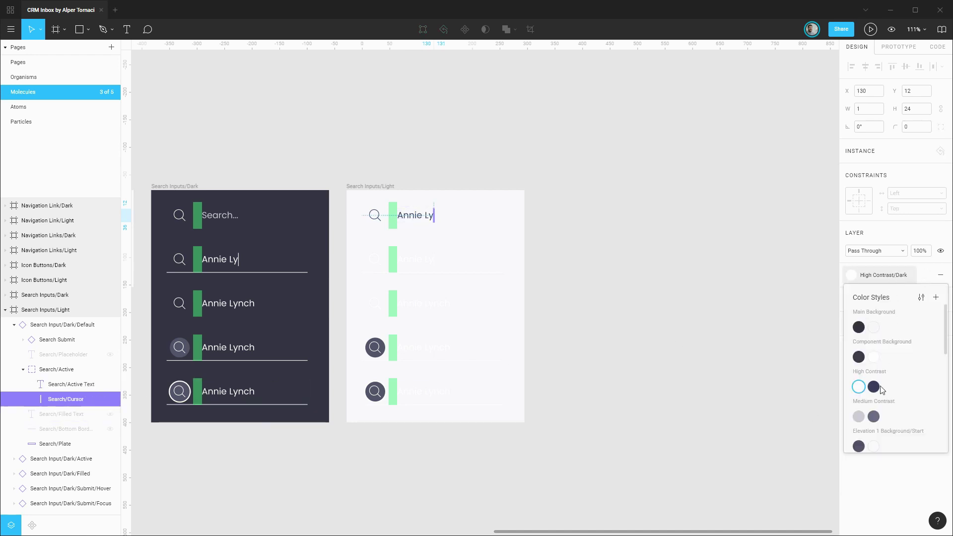
pyautogui.click(883, 390)
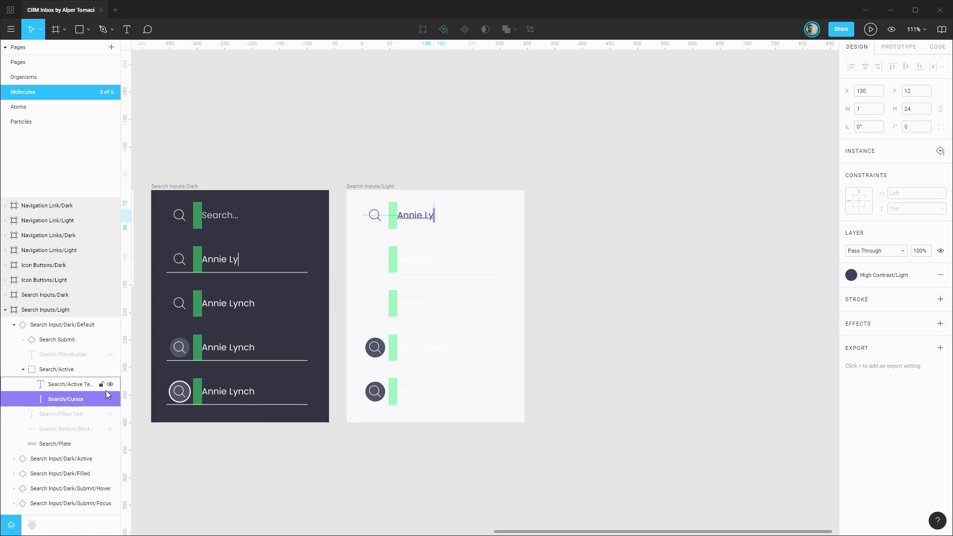
pyautogui.click(110, 370)
pyautogui.click(23, 370)
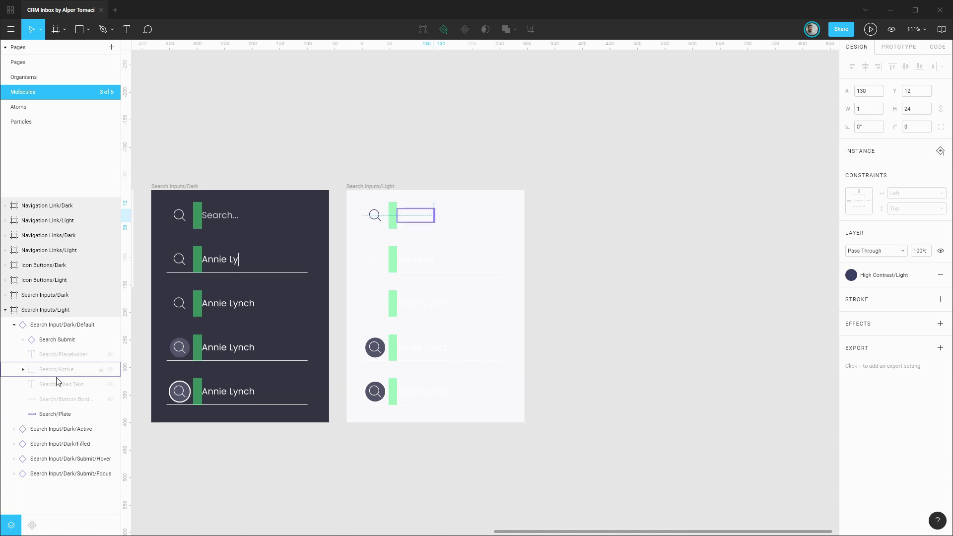
pyautogui.click(57, 385)
pyautogui.click(883, 318)
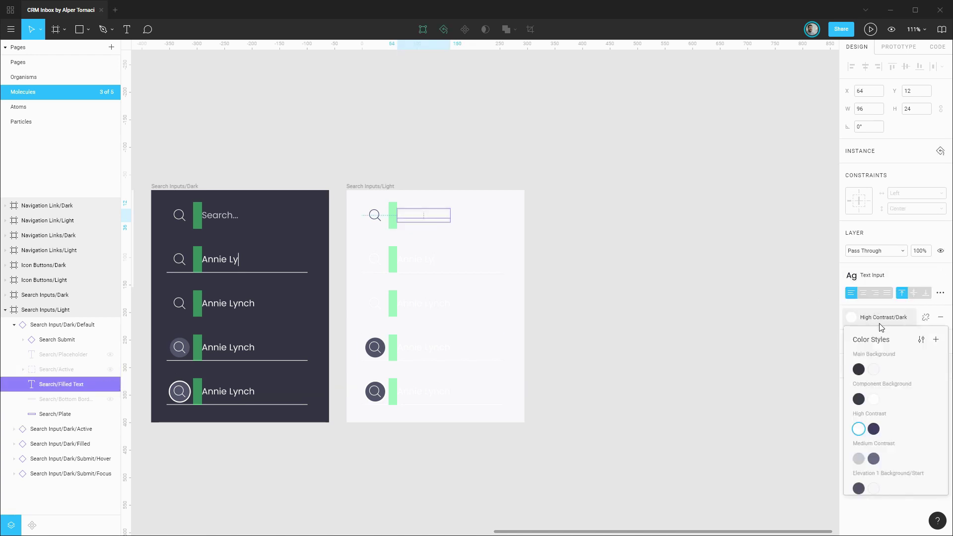
pyautogui.click(873, 432)
pyautogui.click(884, 317)
pyautogui.click(872, 427)
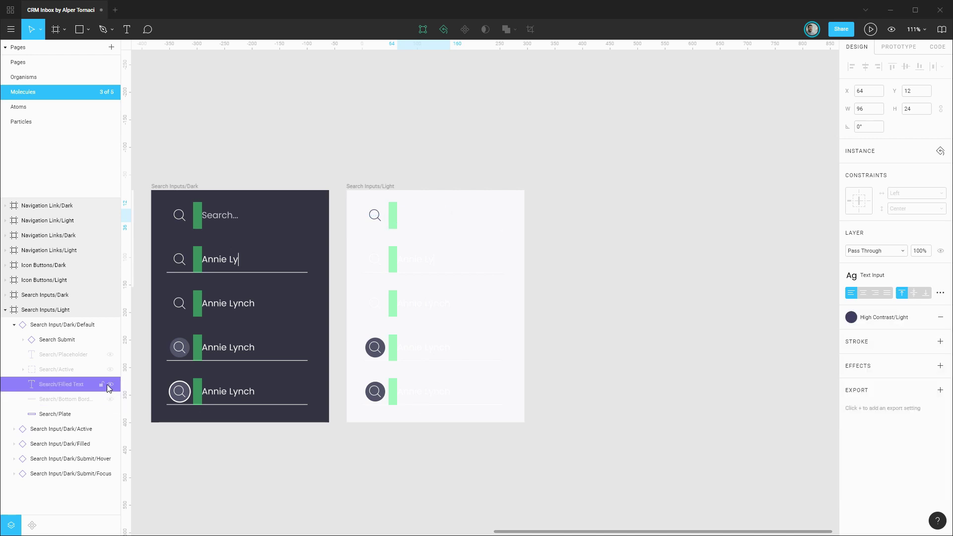
# Set the bottom border to light High Contrast and show the placeholder again
pyautogui.click(97, 400)
pyautogui.click(877, 275)
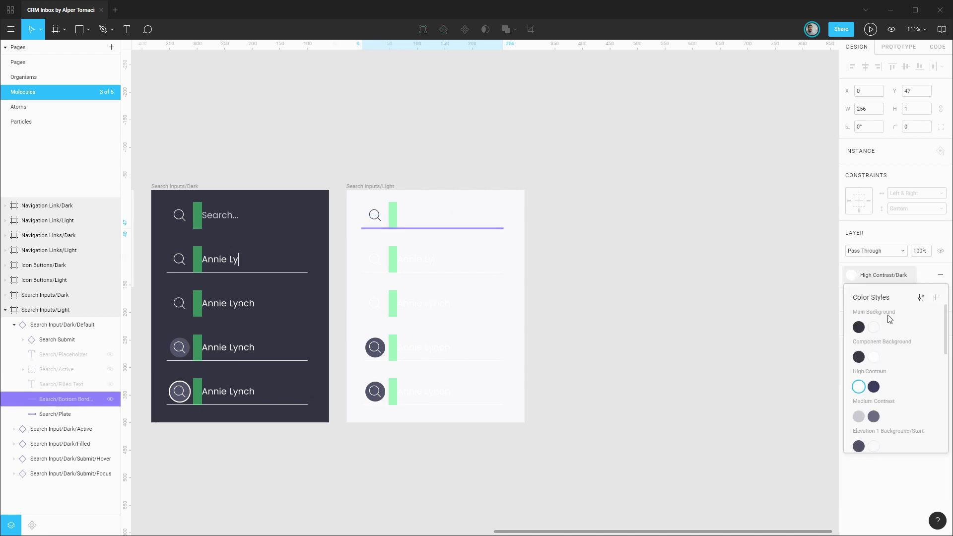
pyautogui.click(874, 387)
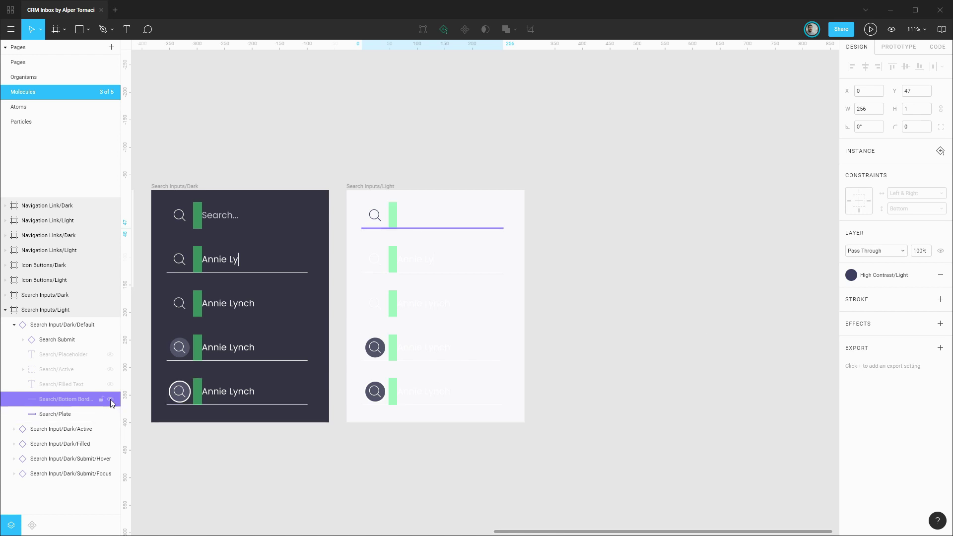
pyautogui.click(110, 354)
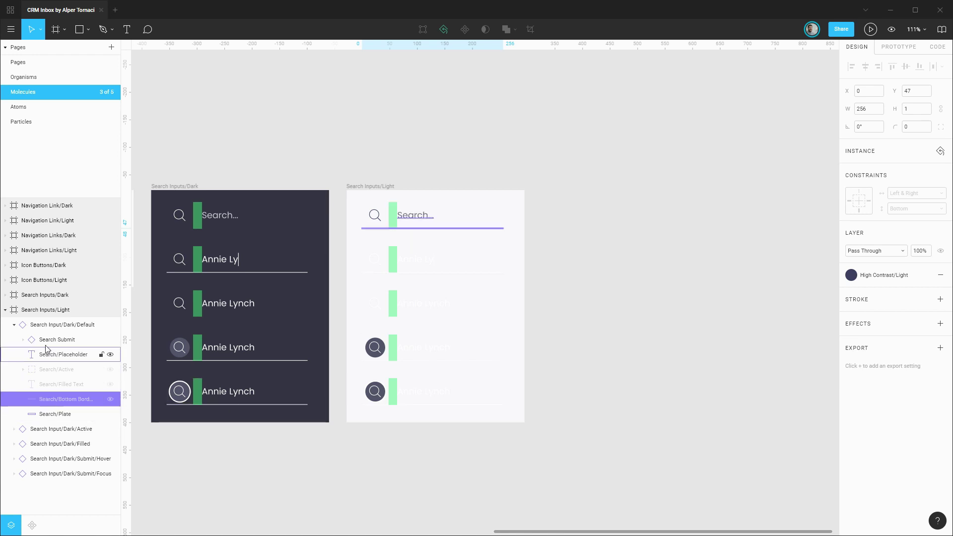
pyautogui.click(23, 340)
pyautogui.click(23, 340)
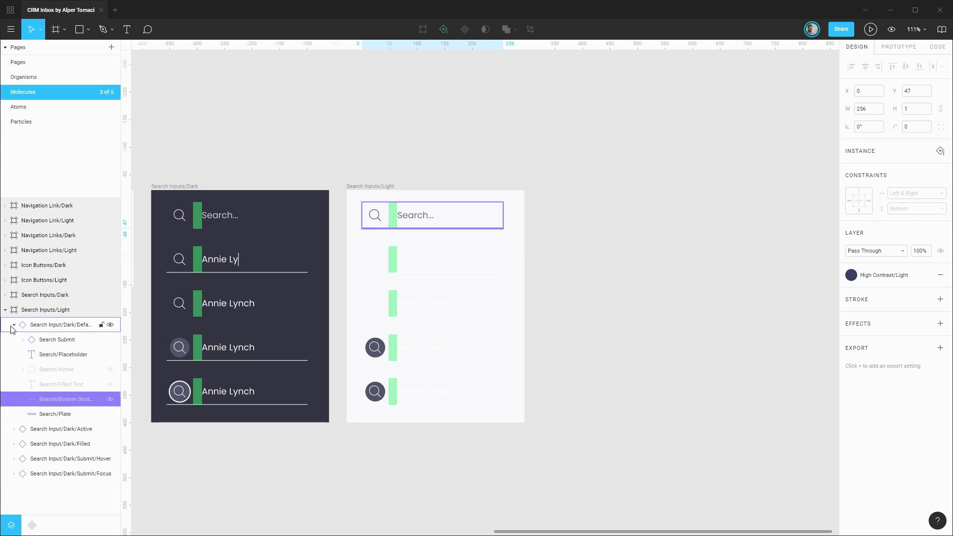
pyautogui.click(14, 325)
pyautogui.click(49, 327)
# Rename the top light input to Search Input/Light/Default
pyautogui.doubleClick(48, 326)
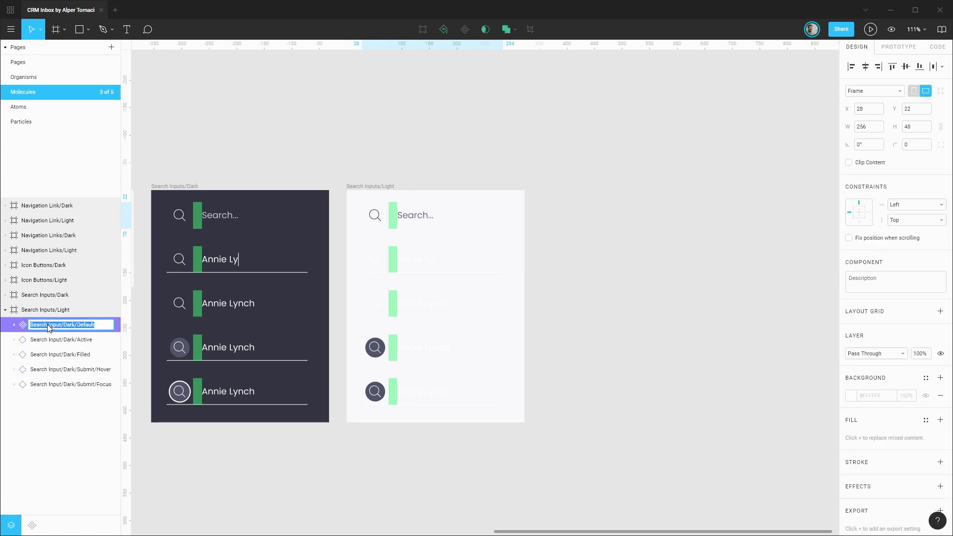
pyautogui.click(49, 325)
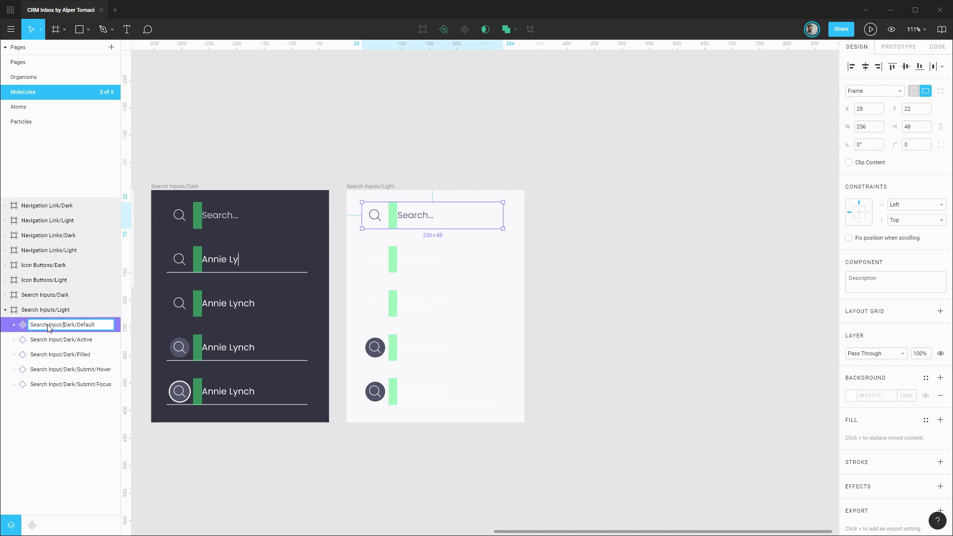
pyautogui.press('BackSpace')
pyautogui.press('BackSpace')
pyautogui.press('Return')
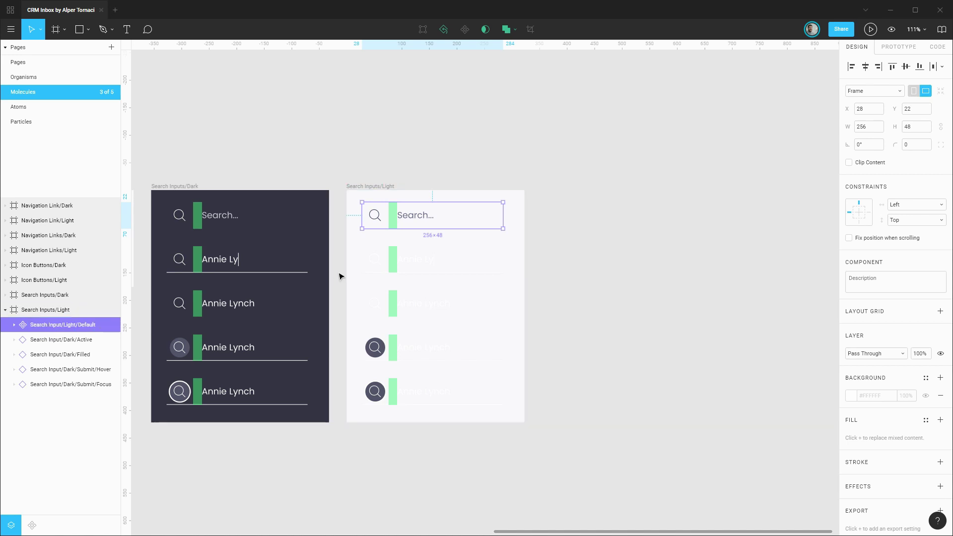
# Delete the four extra search inputs from the Light frame
pyautogui.click(432, 258)
pyautogui.keyDown('shift'); pyautogui.click(419, 387); pyautogui.keyUp('shift')
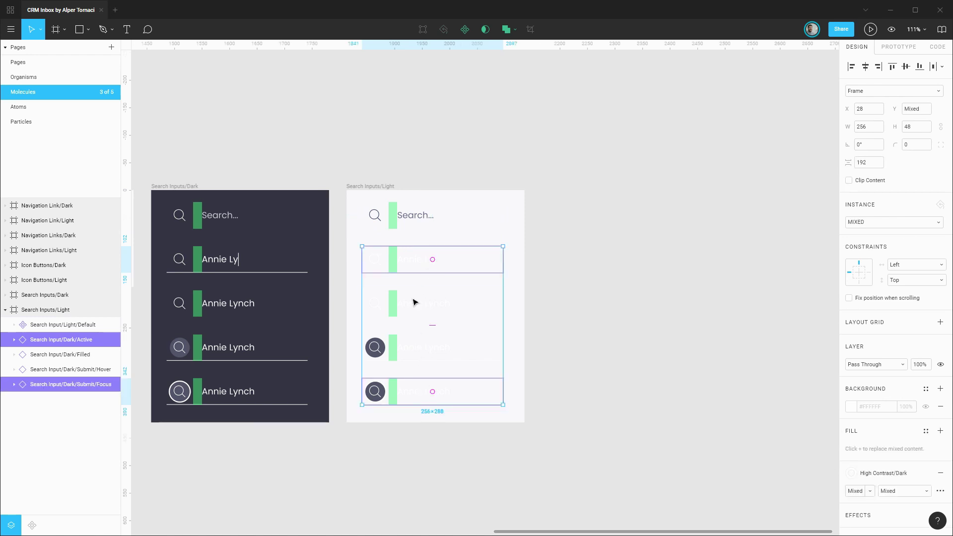
pyautogui.keyDown('shift'); pyautogui.click(428, 308); pyautogui.keyUp('shift')
pyautogui.keyDown('shift'); pyautogui.click(432, 348); pyautogui.keyUp('shift')
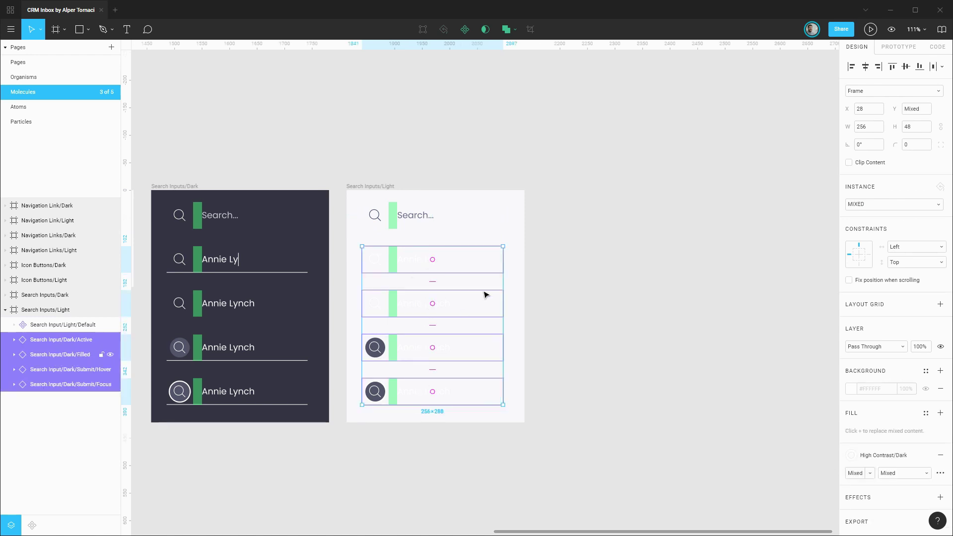
pyautogui.press('Delete')
# Duplicate the Default input below it and move the copy's layer to the group's bottom
pyautogui.click(433, 225)
pyautogui.moveTo(430, 212); pyautogui.dragTo(432, 257)
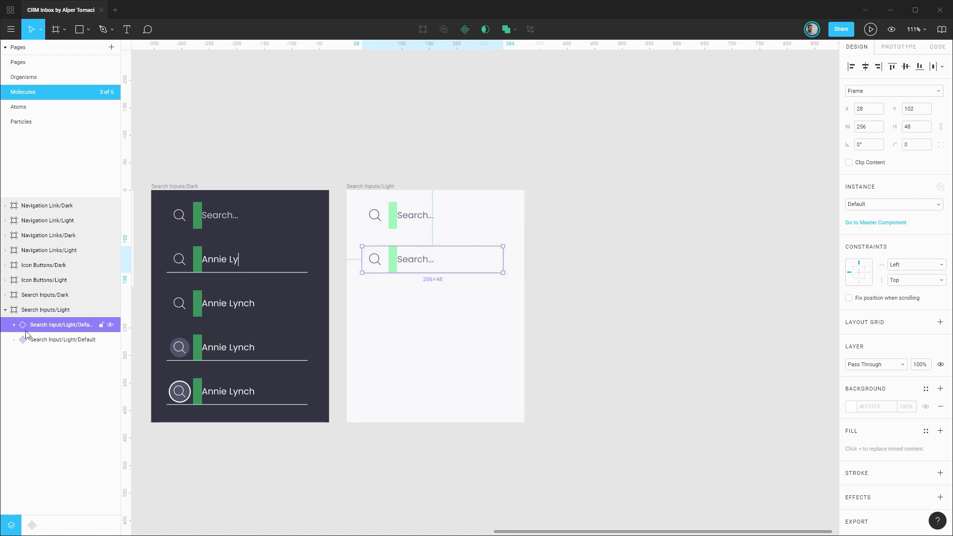
pyautogui.moveTo(49, 335); pyautogui.dragTo(80, 351)
# In the second input, hide the placeholder and show the active text and bottom border
pyautogui.click(14, 340)
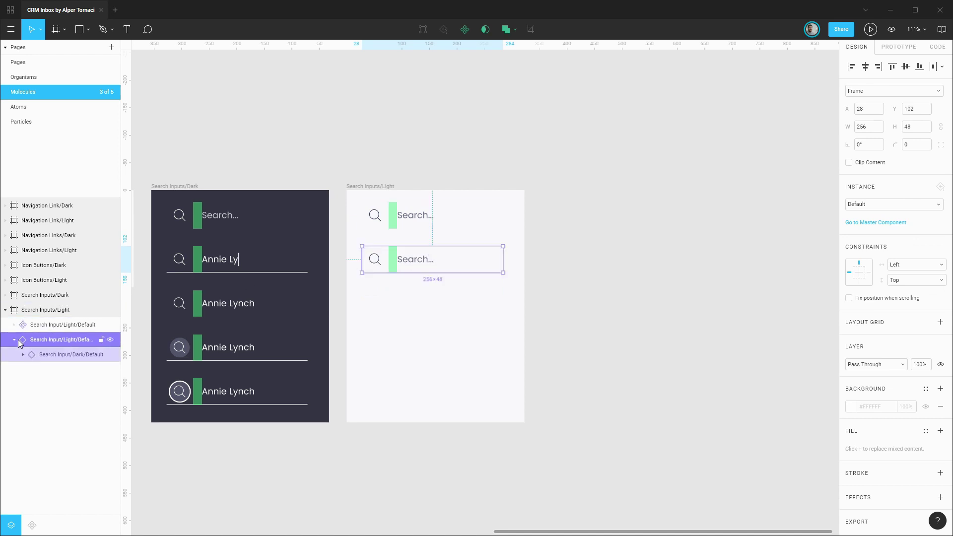
pyautogui.click(23, 355)
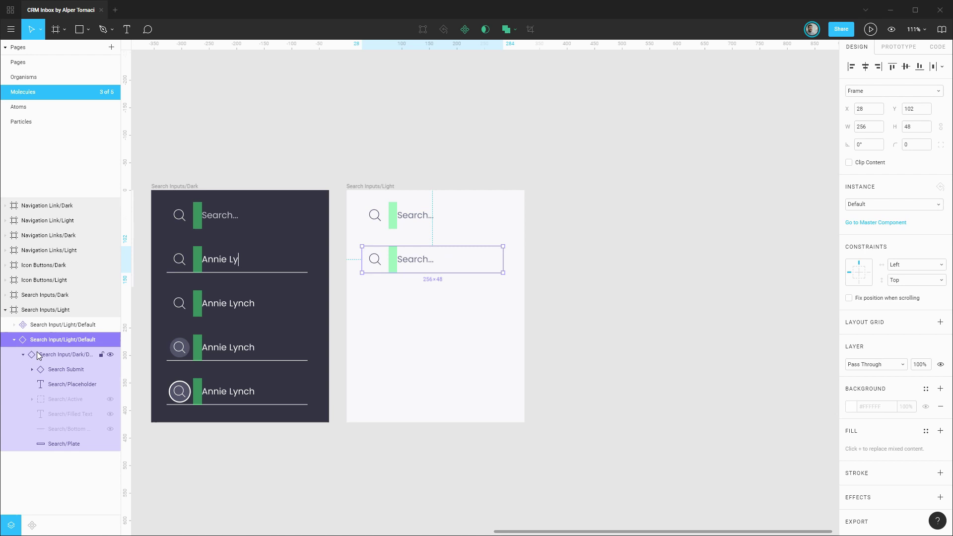
pyautogui.click(111, 384)
pyautogui.click(110, 400)
pyautogui.click(110, 429)
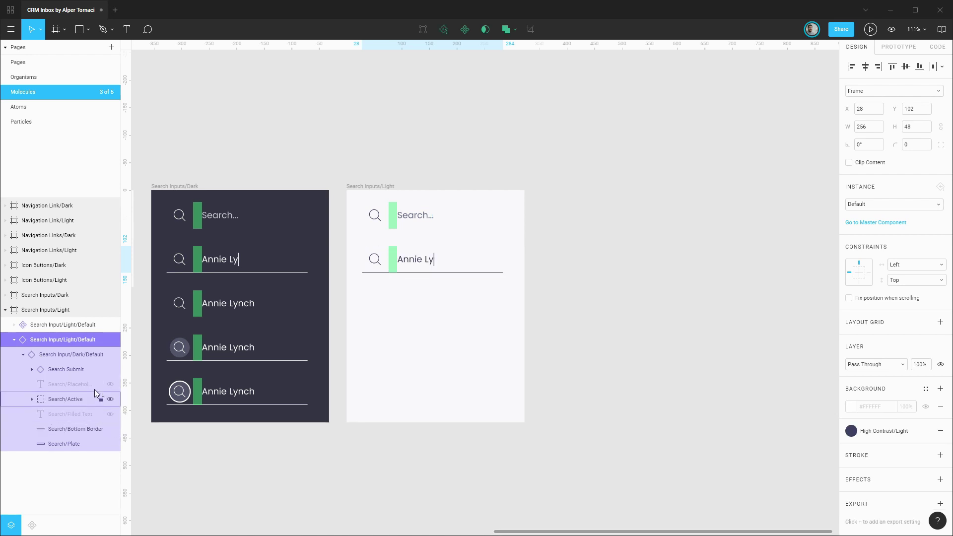
# Make it a component named Search Input/Light/Active
pyautogui.hotkey('ctrl', 'alt', 'k')
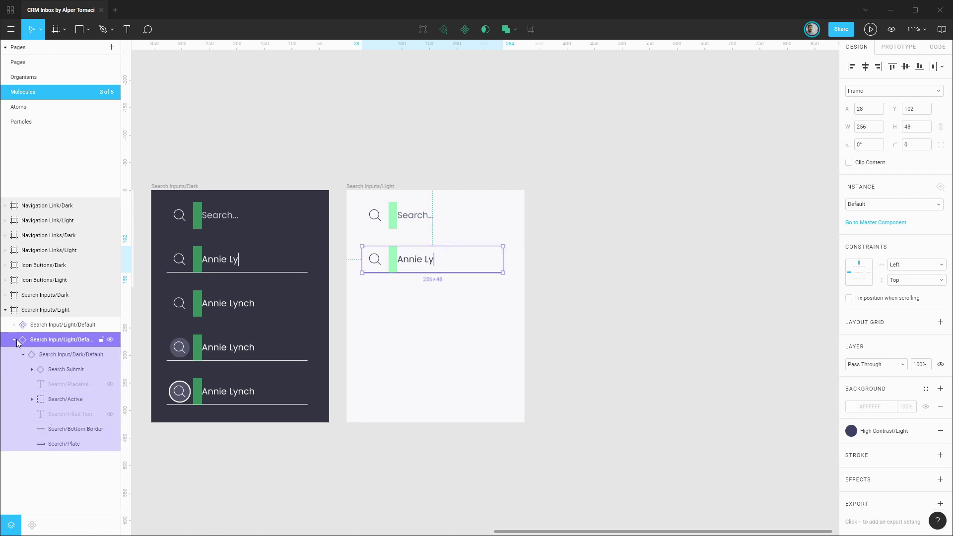
pyautogui.doubleClick(52, 342)
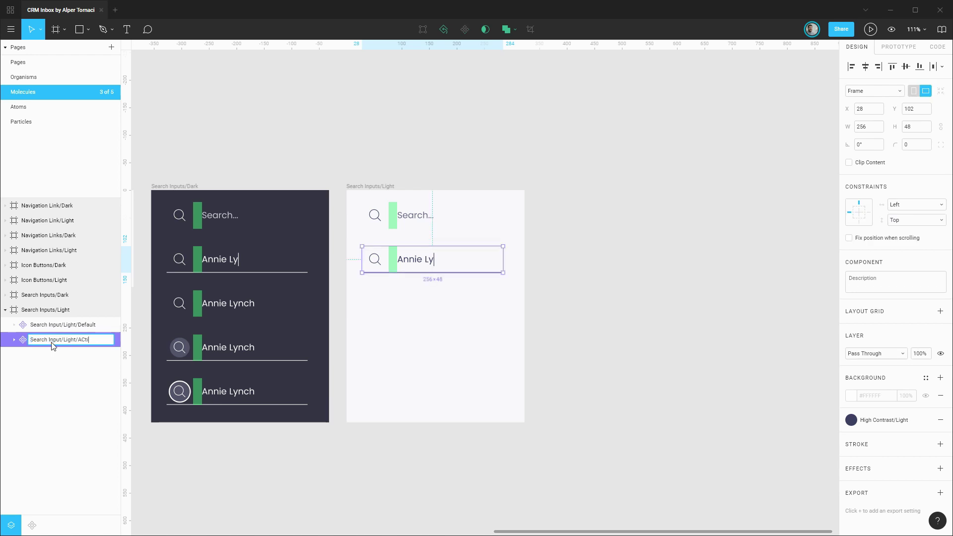
pyautogui.write('ve')
pyautogui.click(462, 360)
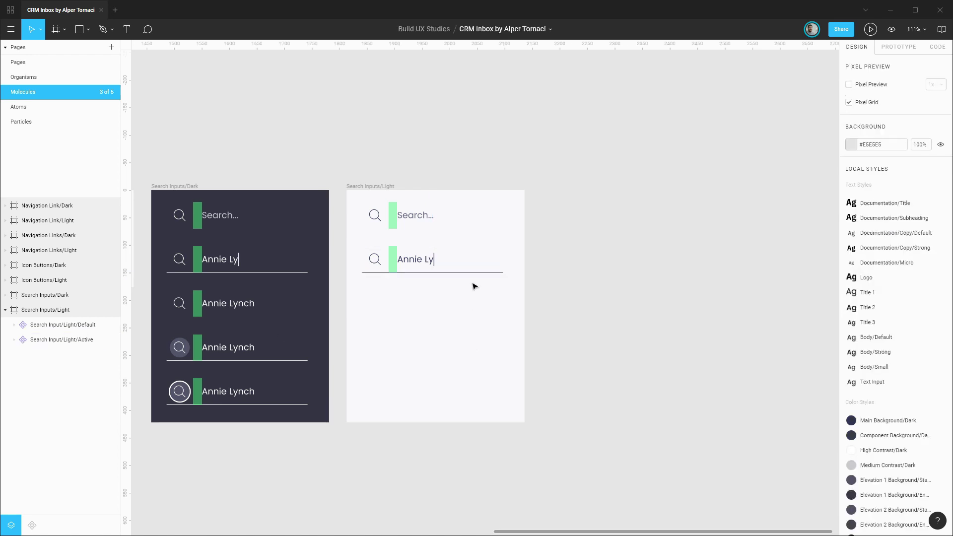
# Duplicate the Default input further down and move its layer to the group's bottom
pyautogui.click(417, 217)
pyautogui.moveTo(424, 237); pyautogui.dragTo(430, 304)
pyautogui.moveTo(64, 326); pyautogui.dragTo(70, 368)
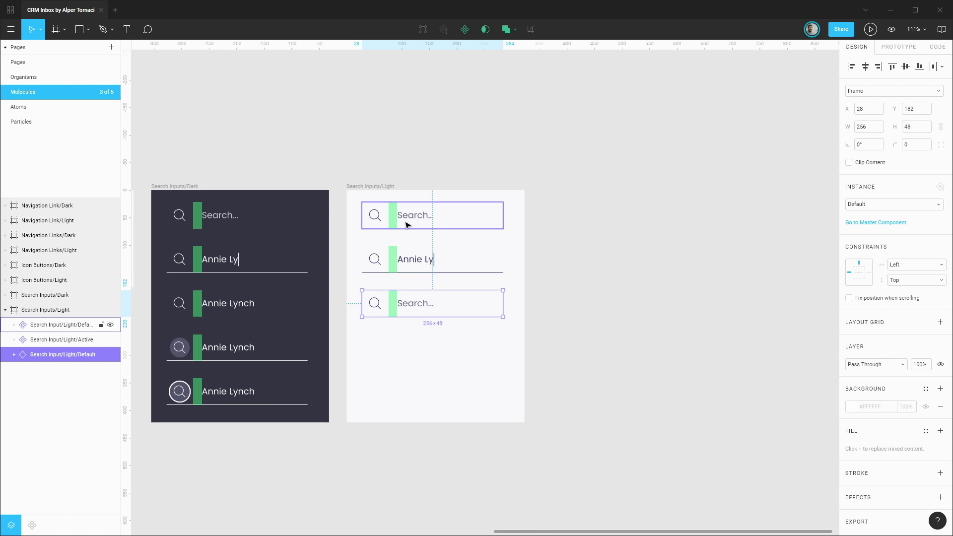
pyautogui.click(14, 340)
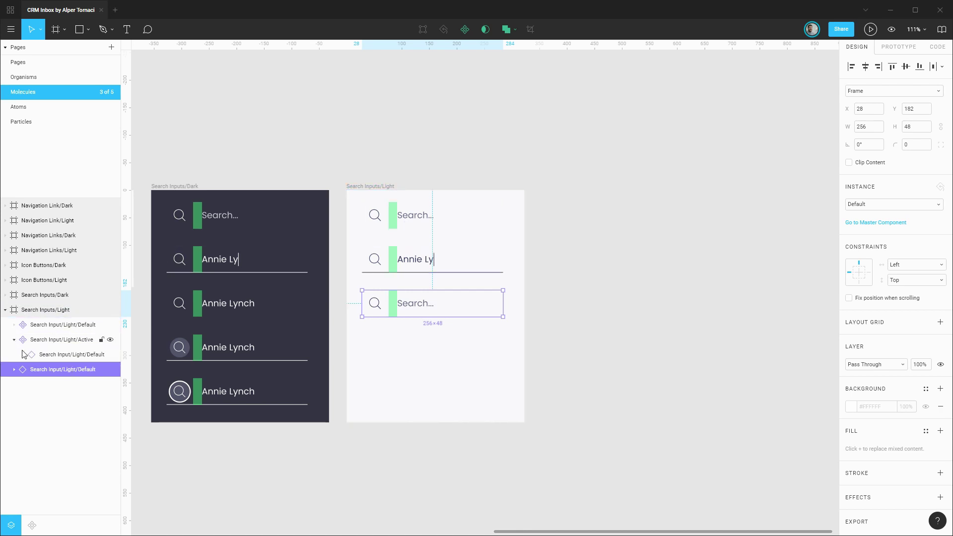
pyautogui.click(22, 353)
pyautogui.click(23, 353)
pyautogui.click(15, 340)
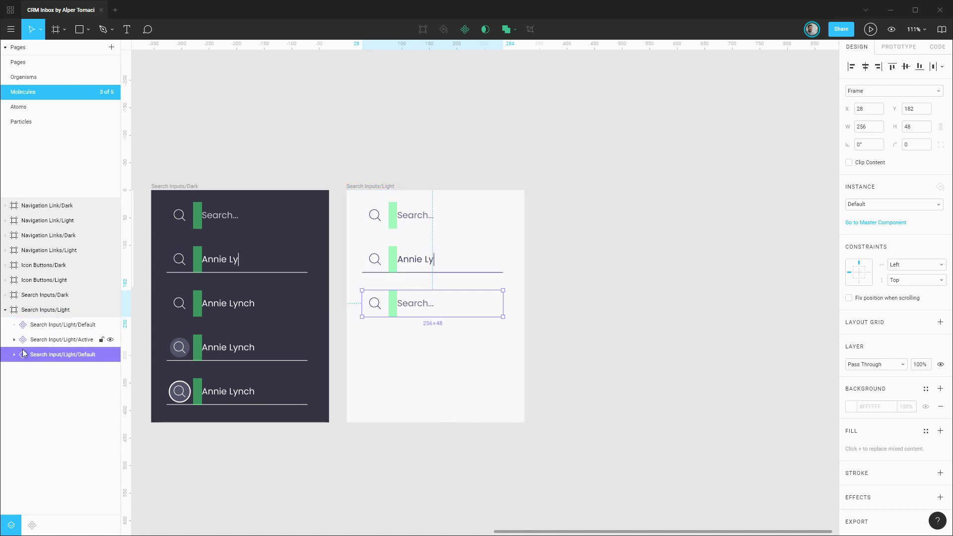
# Show the filled sample text and hide the placeholder in the new copy
pyautogui.click(14, 355)
pyautogui.click(23, 369)
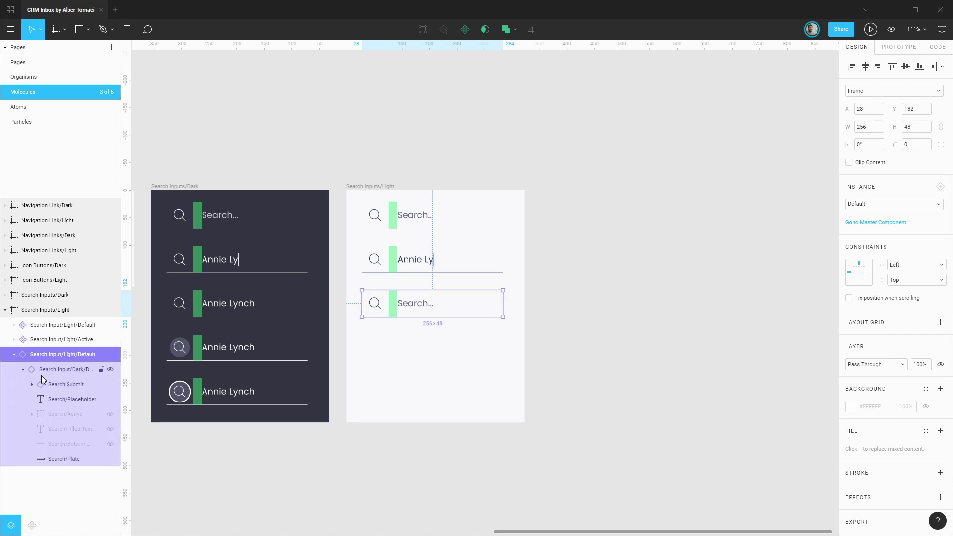
pyautogui.click(111, 429)
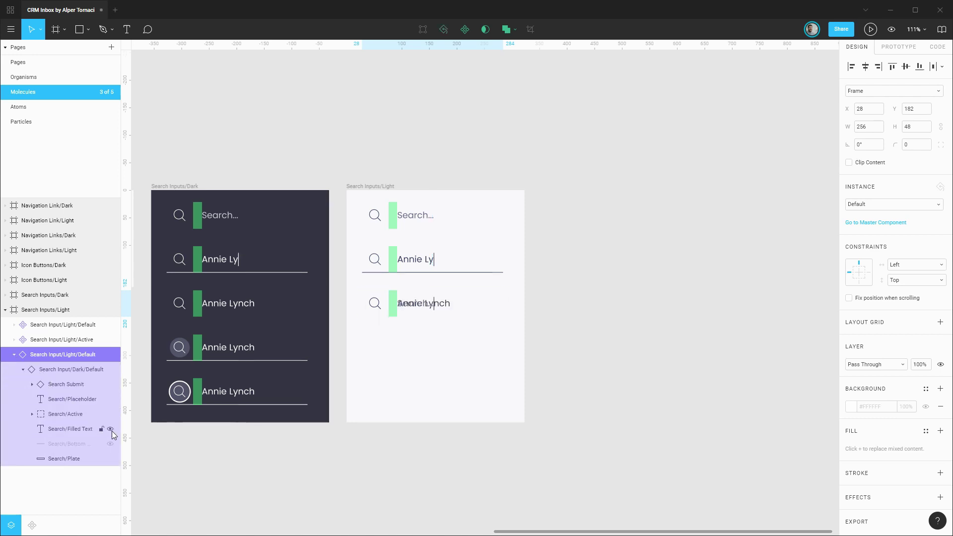
pyautogui.click(110, 400)
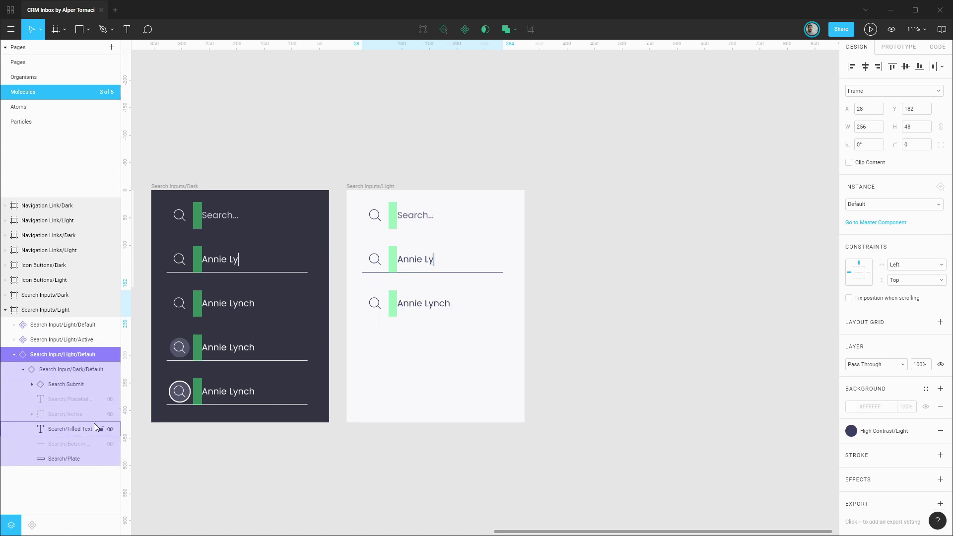
pyautogui.click(14, 355)
# Make the copy a component named Search Input/Light/Filled Text
pyautogui.hotkey('ctrl', 'alt', 'k')
pyautogui.doubleClick(59, 354)
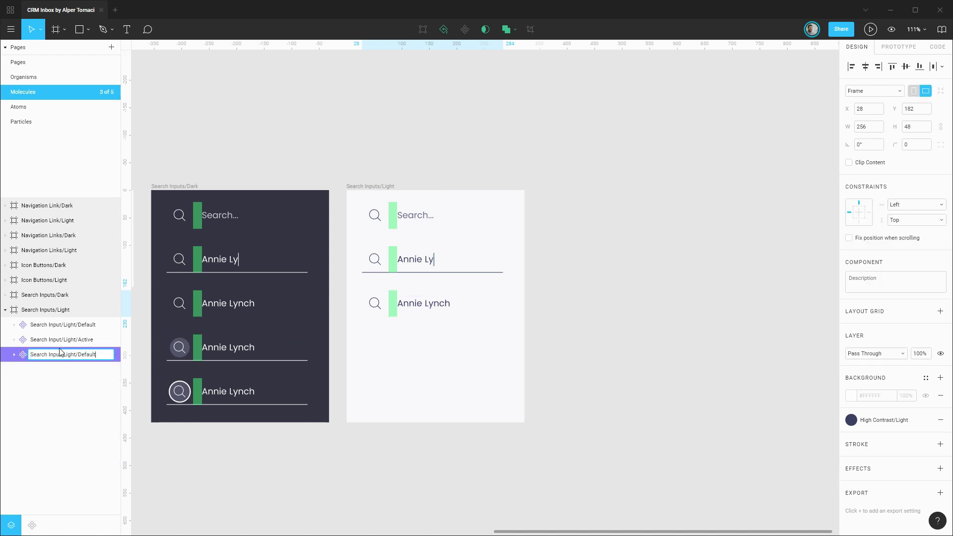
pyautogui.press('BackSpace')
pyautogui.press('BackSpace')
pyautogui.press('BackSpace')
pyautogui.press('BackSpace')
pyautogui.press('BackSpace')
pyautogui.press('BackSpace')
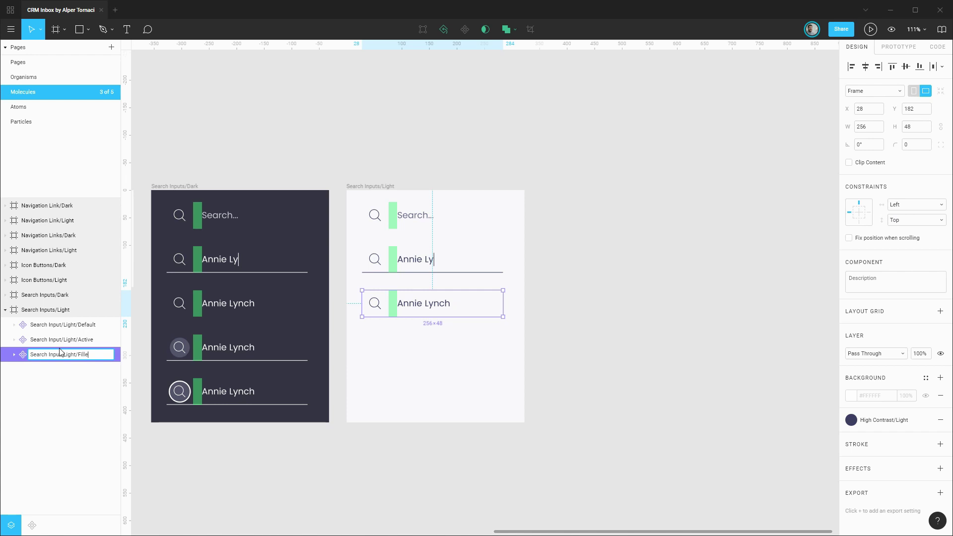
pyautogui.write('Filled Text')
pyautogui.click(453, 215)
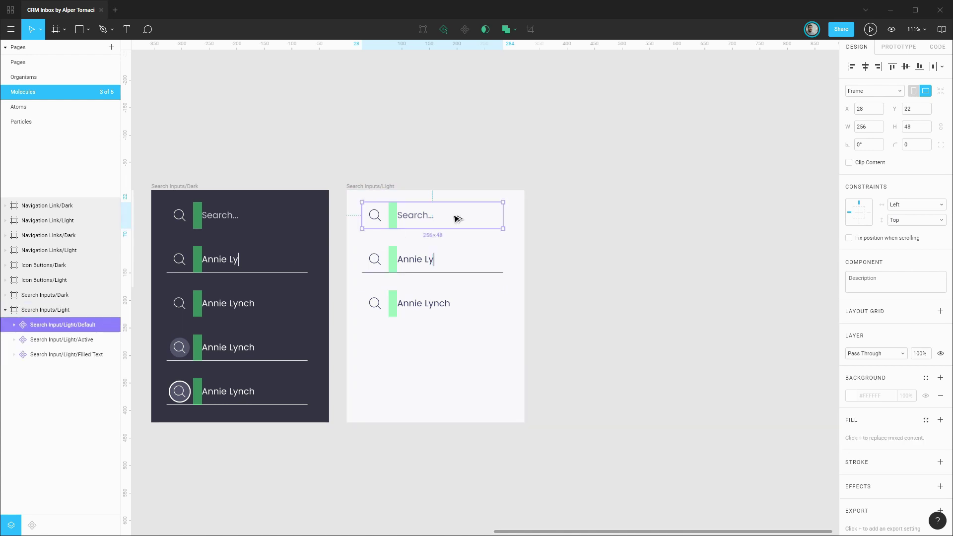
# Add a fourth Default copy showing filled text and underline, placeholder hidden
pyautogui.moveTo(453, 217); pyautogui.dragTo(452, 351)
pyautogui.moveTo(79, 326); pyautogui.dragTo(75, 360)
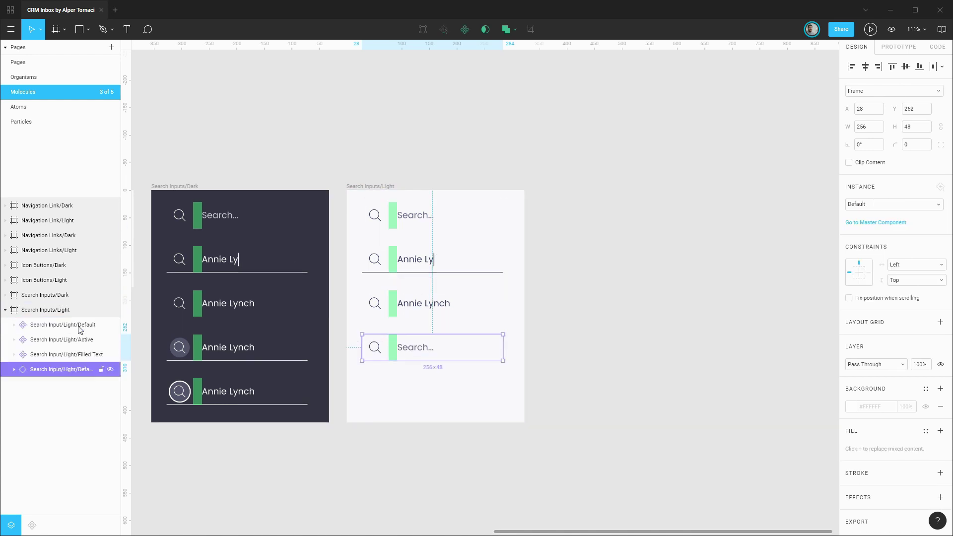
pyautogui.click(14, 369)
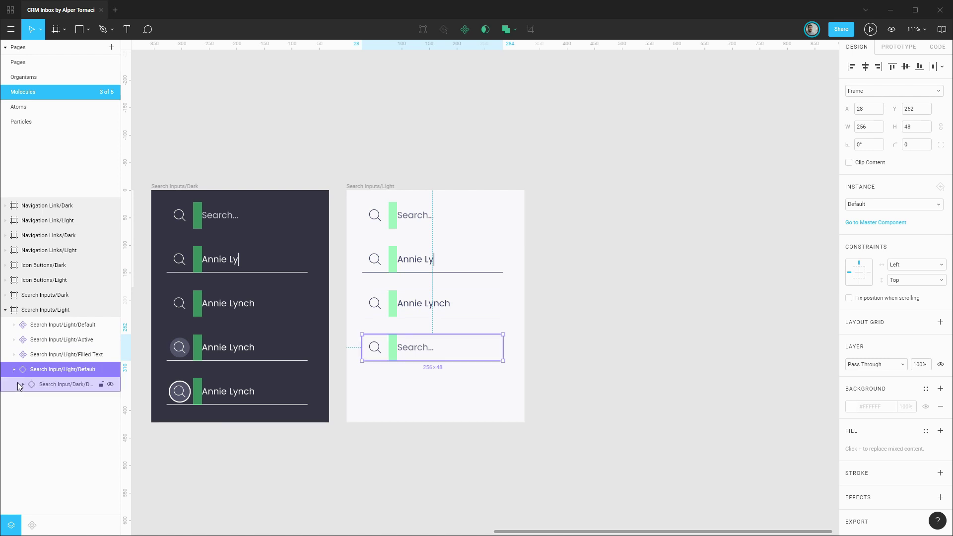
pyautogui.click(23, 384)
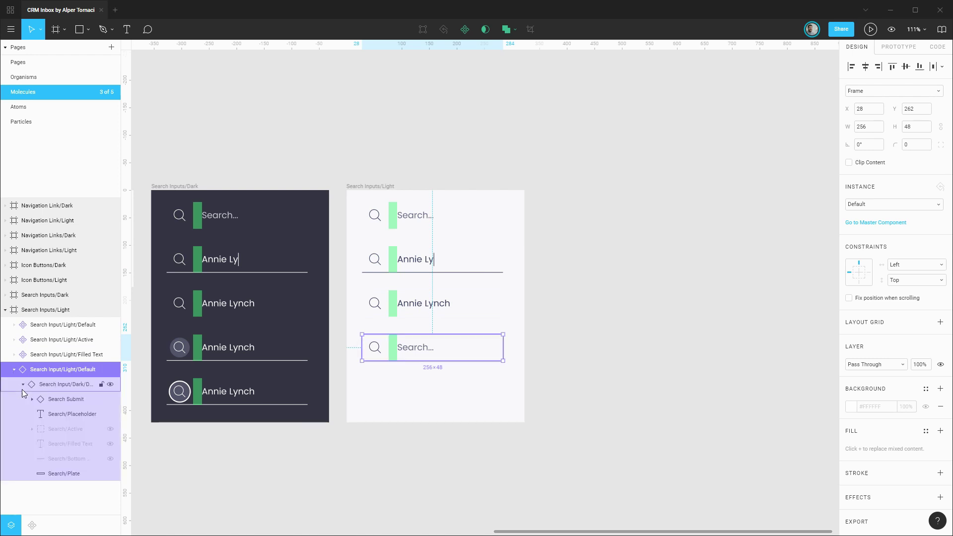
pyautogui.click(110, 444)
pyautogui.click(110, 458)
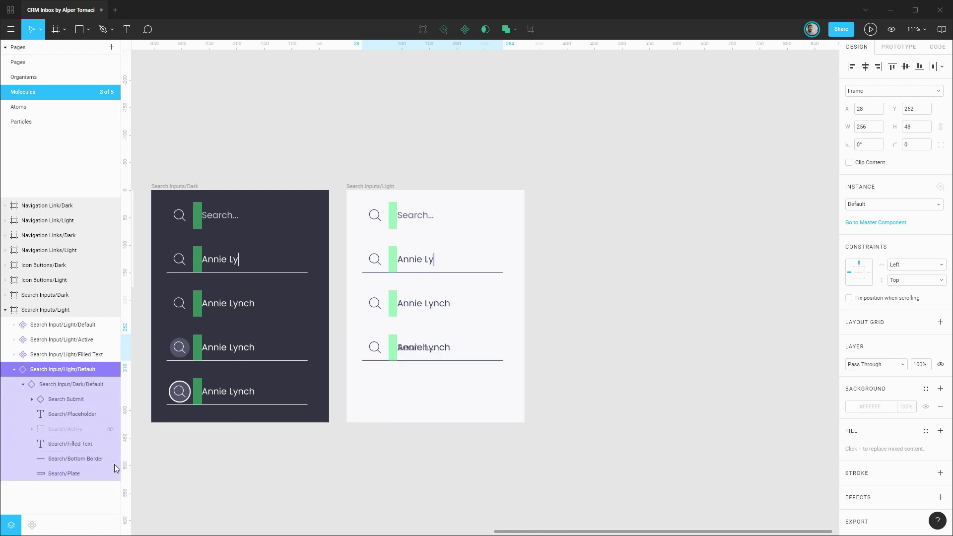
pyautogui.click(110, 414)
# Switch its submit button to the Hover variant and name the layer Search Submit
pyautogui.click(70, 399)
pyautogui.click(935, 207)
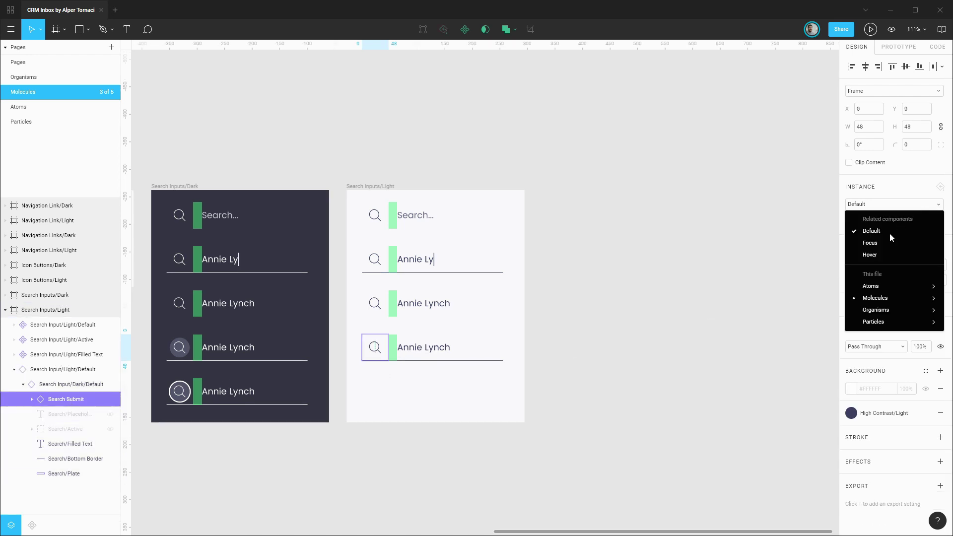
pyautogui.click(923, 247)
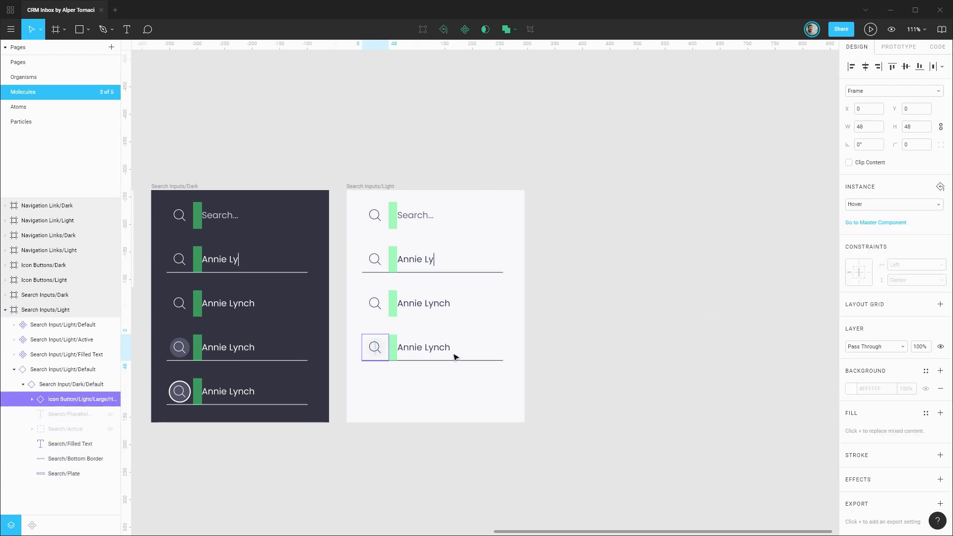
pyautogui.scroll(3, 453, 355)
pyautogui.doubleClick(72, 406)
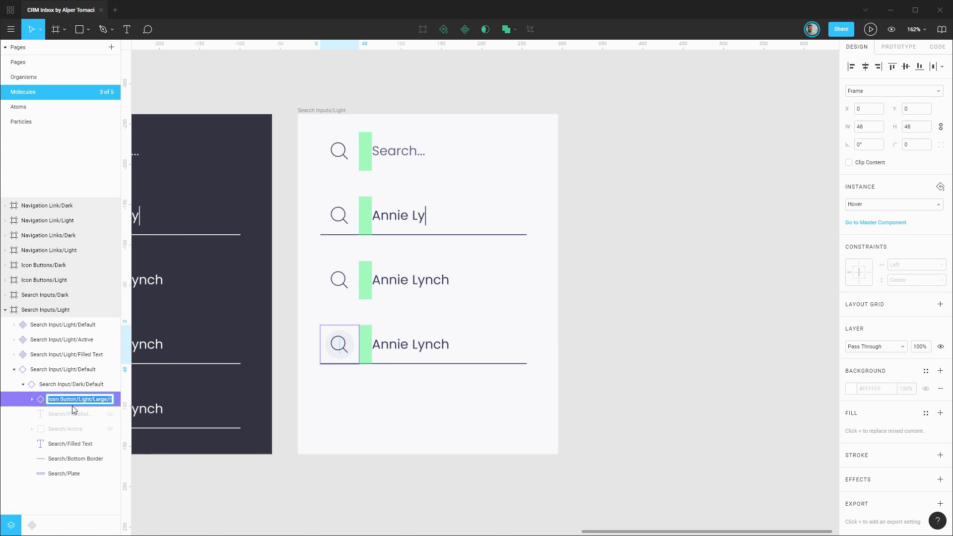
pyautogui.write('Search Su')
pyautogui.press('Return')
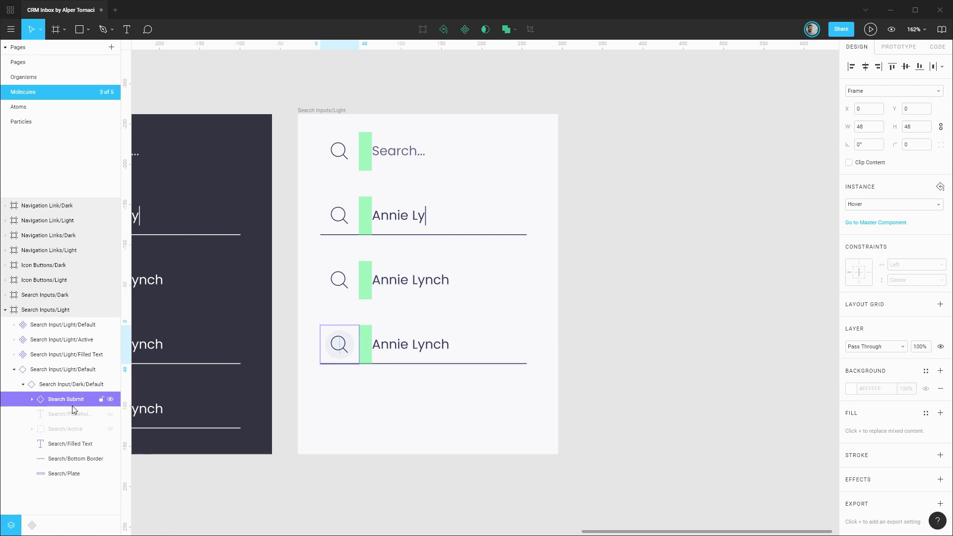
# Make the fourth input a component named Search Input/Light/Submit/Hover
pyautogui.click(50, 374)
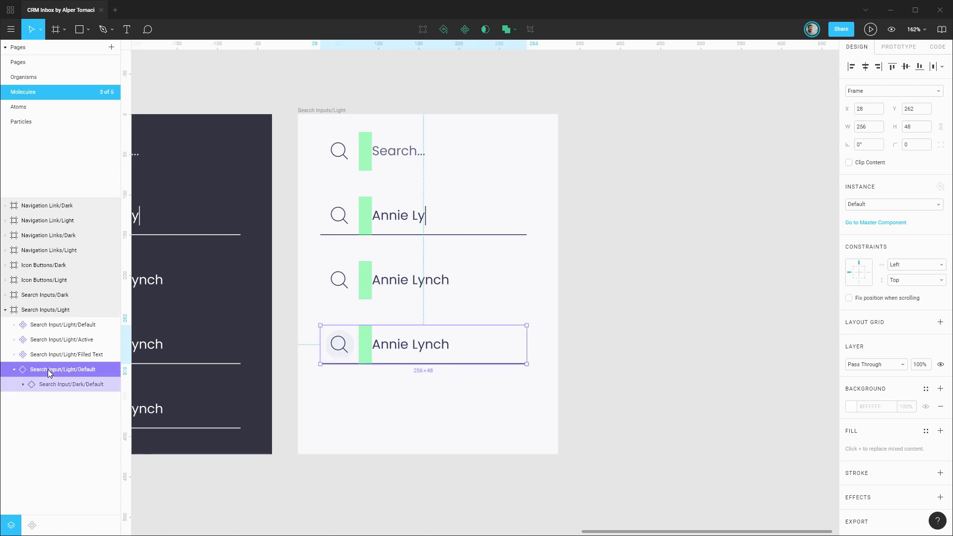
pyautogui.hotkey('ctrl', 'alt', 'k')
pyautogui.doubleClick(49, 372)
pyautogui.press('End')
pyautogui.press('BackSpace')
pyautogui.press('BackSpace')
pyautogui.press('BackSpace')
pyautogui.press('BackSpace')
pyautogui.press('BackSpace')
pyautogui.press('BackSpace')
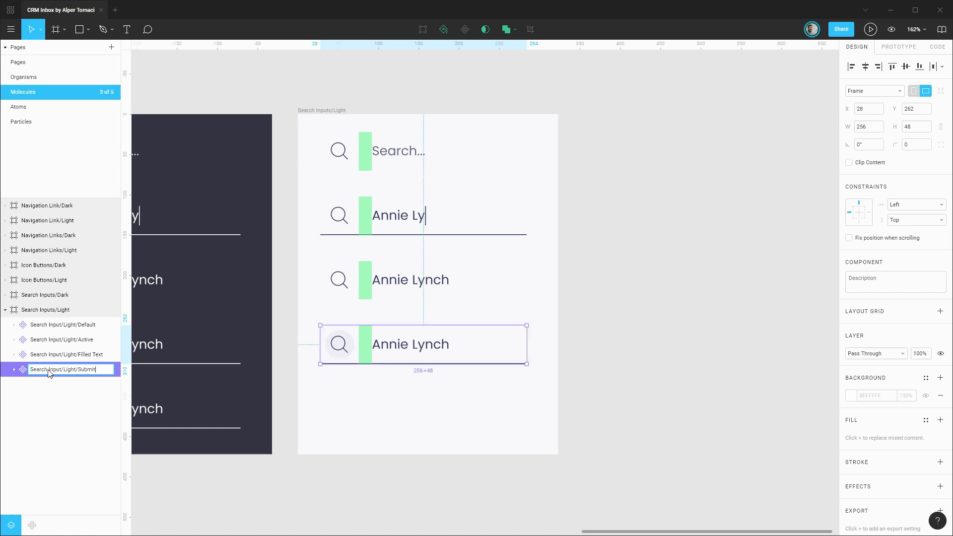
pyautogui.write('Submit/Hover')
pyautogui.press('Return')
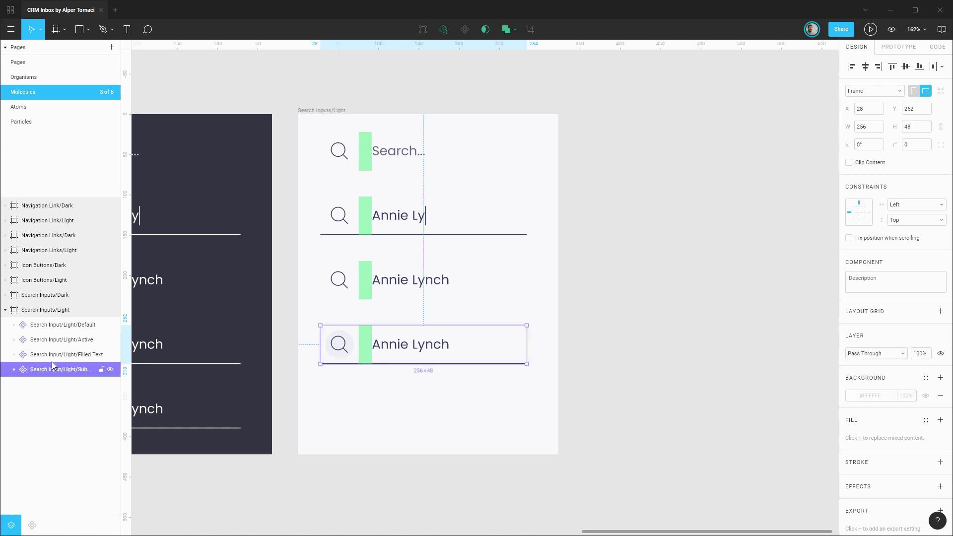
# Duplicate the Default input below the others and move its layer to the group's bottom
pyautogui.click(65, 325)
pyautogui.moveTo(428, 156); pyautogui.dragTo(396, 406)
pyautogui.moveTo(55, 328); pyautogui.dragTo(66, 400)
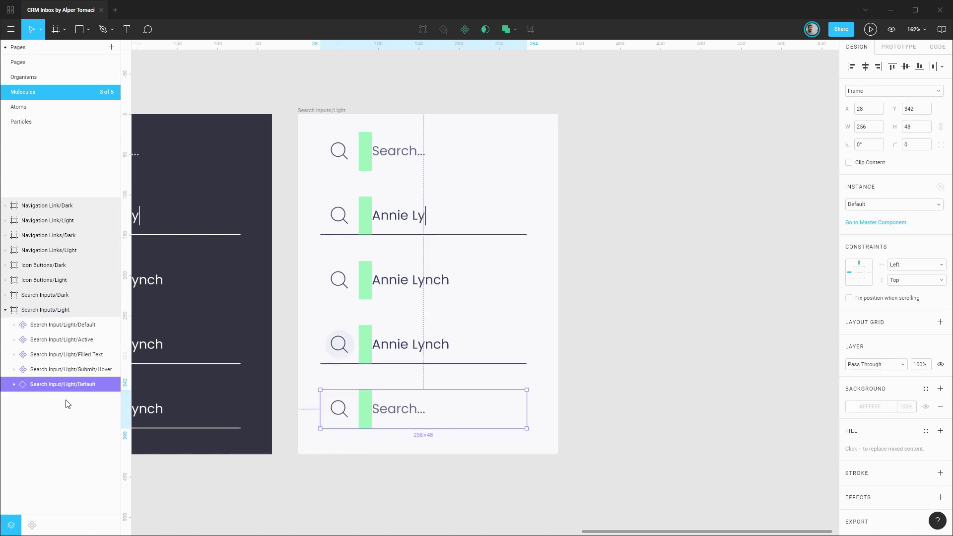
# Set the bottom input's submit button to Focus, hiding the placeholder and showing filled text
pyautogui.click(14, 385)
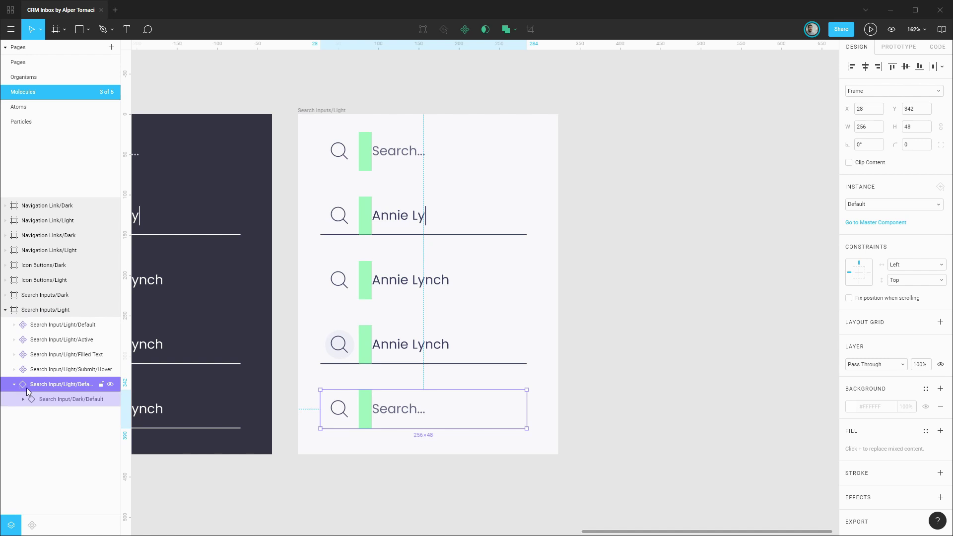
pyautogui.click(23, 399)
pyautogui.click(64, 414)
pyautogui.click(893, 204)
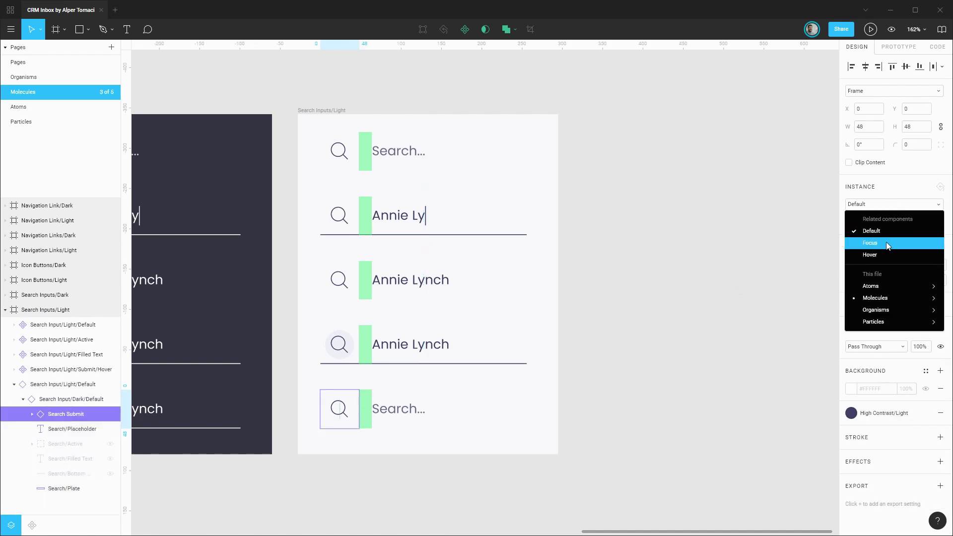
pyautogui.click(885, 243)
pyautogui.click(110, 429)
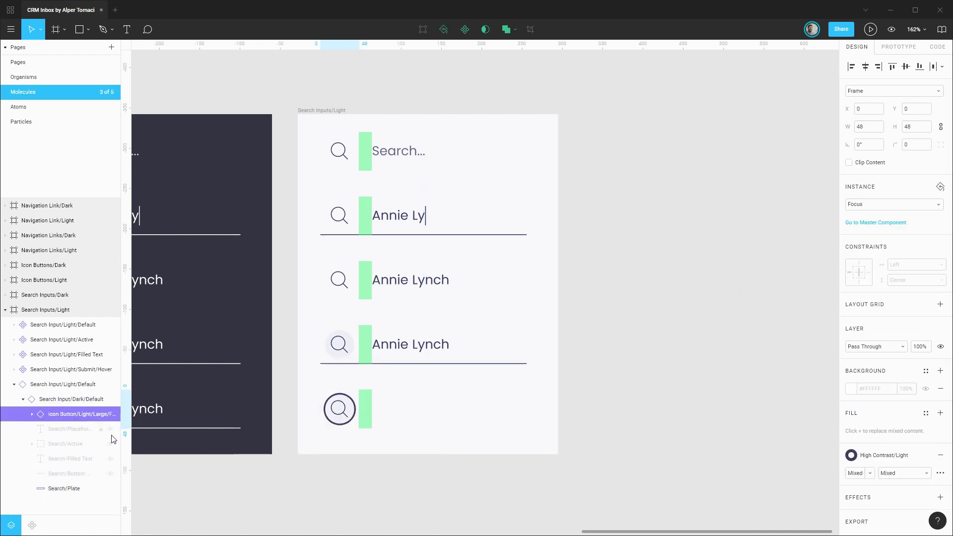
pyautogui.click(109, 460)
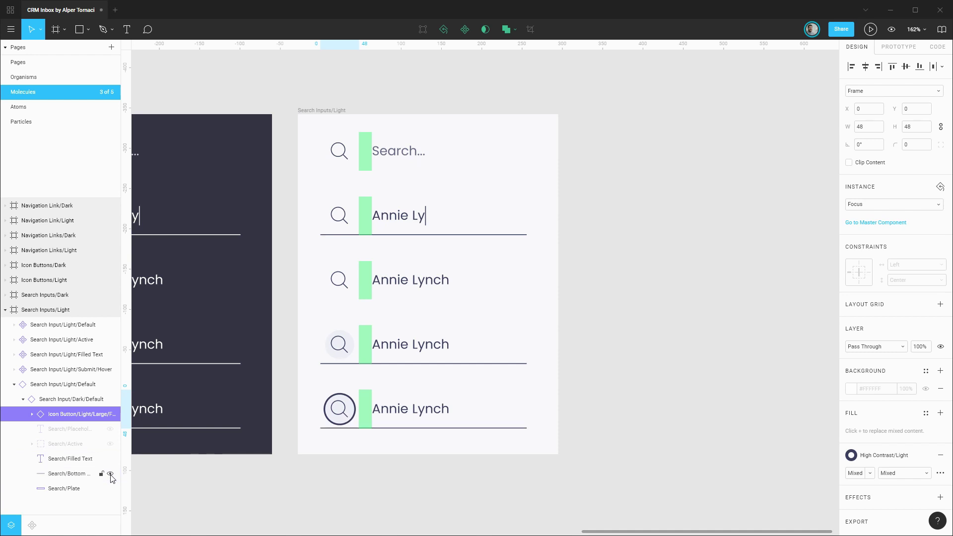
pyautogui.click(23, 400)
# Make it a component named Search Input/Light/Submit/Focus
pyautogui.click(15, 390)
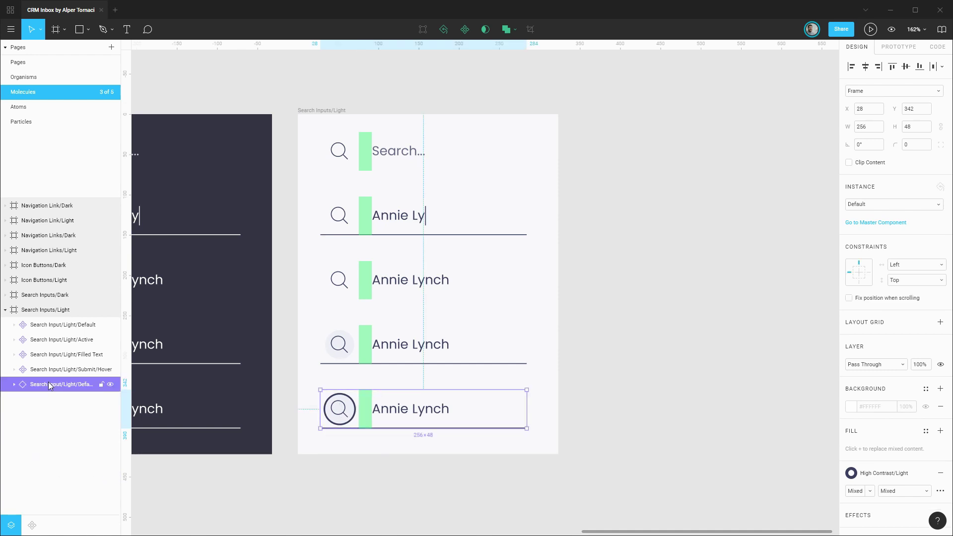
pyautogui.hotkey('ctrl', 'alt', 'k')
pyautogui.doubleClick(49, 384)
pyautogui.press('End')
pyautogui.press('BackSpace')
pyautogui.press('BackSpace')
pyautogui.press('BackSpace')
pyautogui.press('BackSpace')
pyautogui.press('BackSpace')
pyautogui.press('BackSpace')
pyautogui.press('BackSpace')
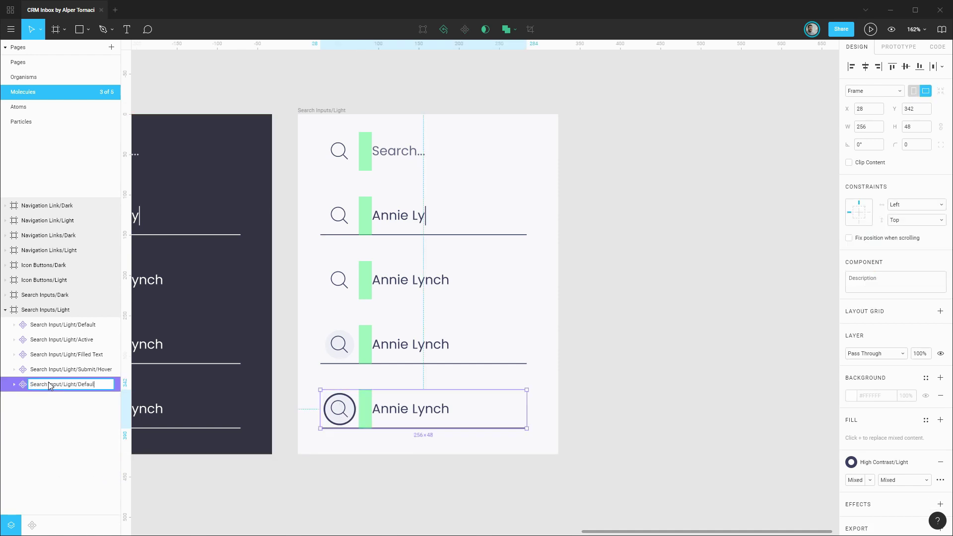
pyautogui.write('Submit/Focus')
pyautogui.press('Return')
pyautogui.click(78, 460)
# On the Pages page, bring the inbox message list mockup into view
pyautogui.scroll(-5, 619, 284)
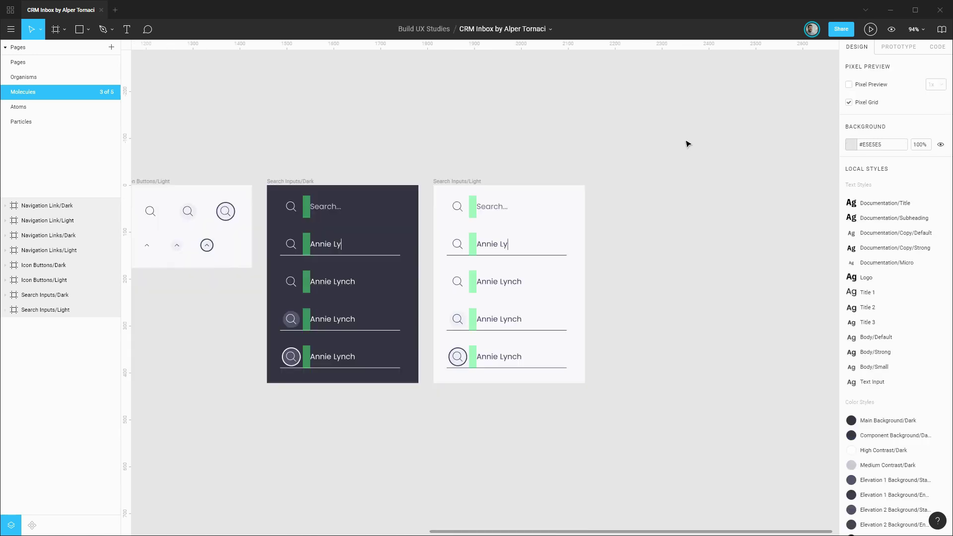
pyautogui.click(59, 62)
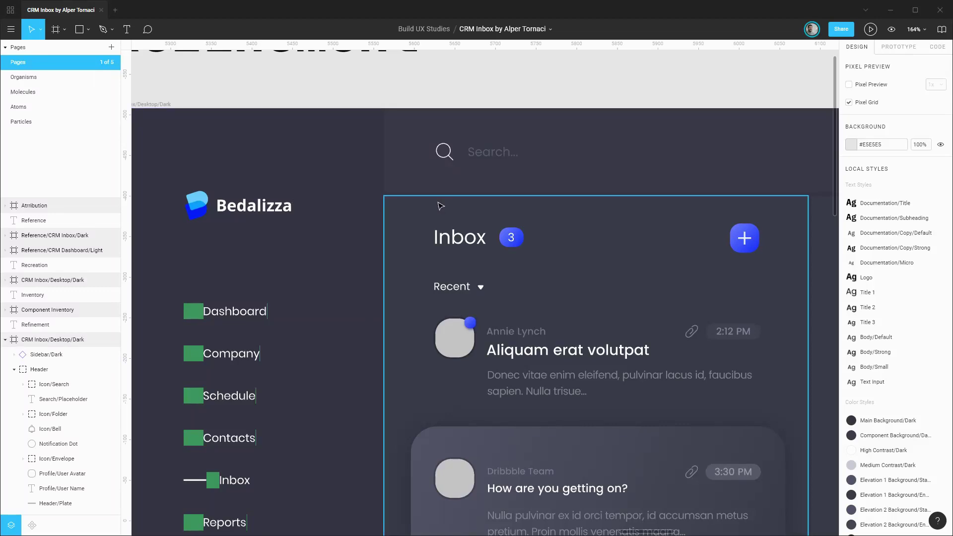
pyautogui.scroll(-5, 549, 199)
pyautogui.moveTo(625, 131); pyautogui.dragTo(549, 137)
pyautogui.hscroll(5, 549, 138)
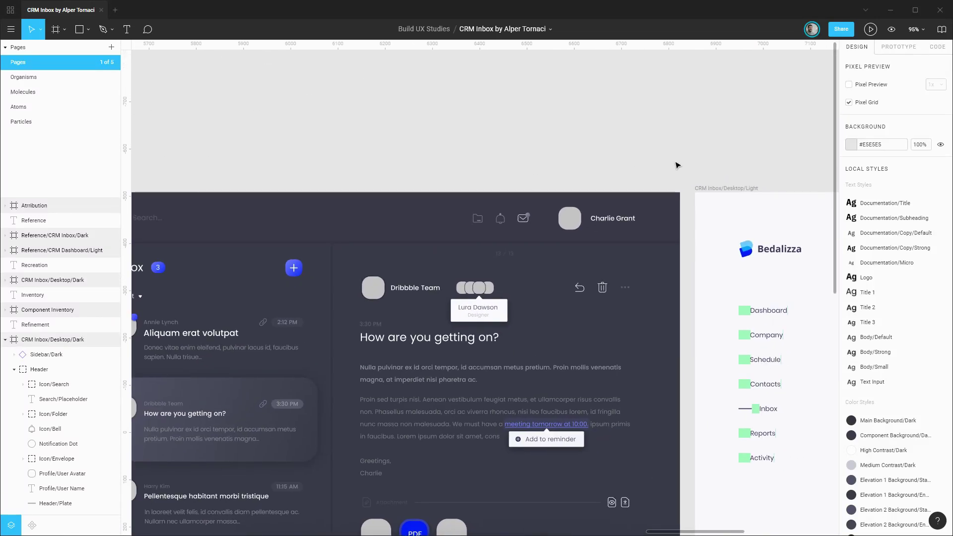
pyautogui.hscroll(10, 653, 162)
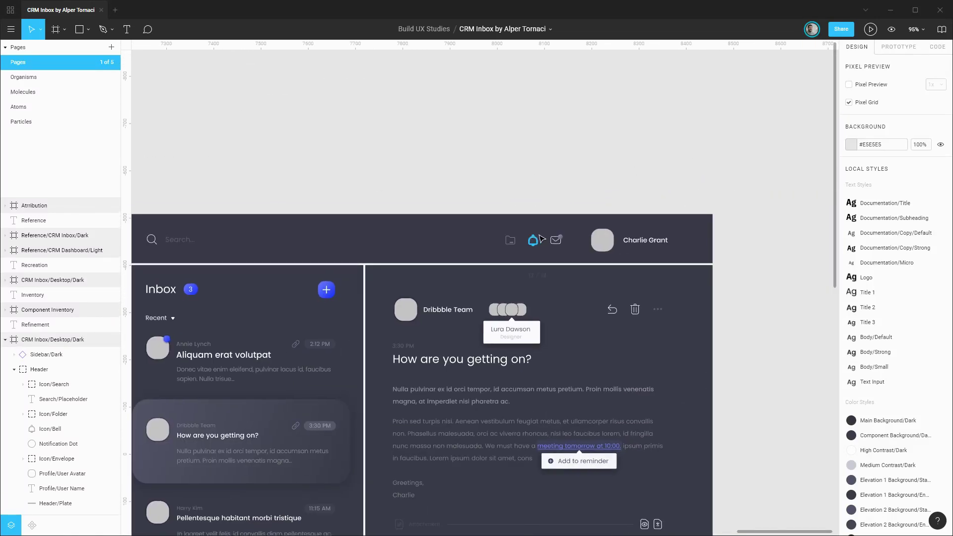
pyautogui.scroll(5, 546, 238)
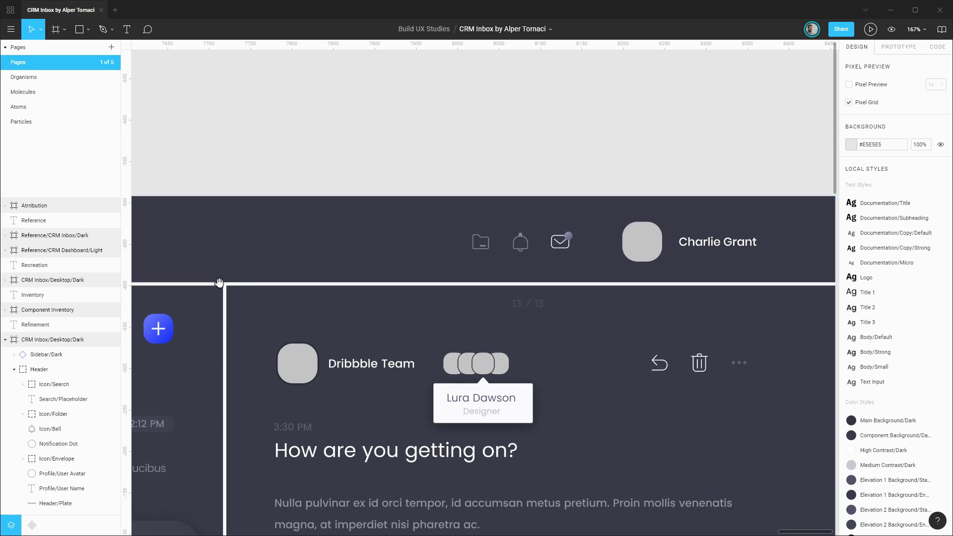
pyautogui.hscroll(-5, 219, 283)
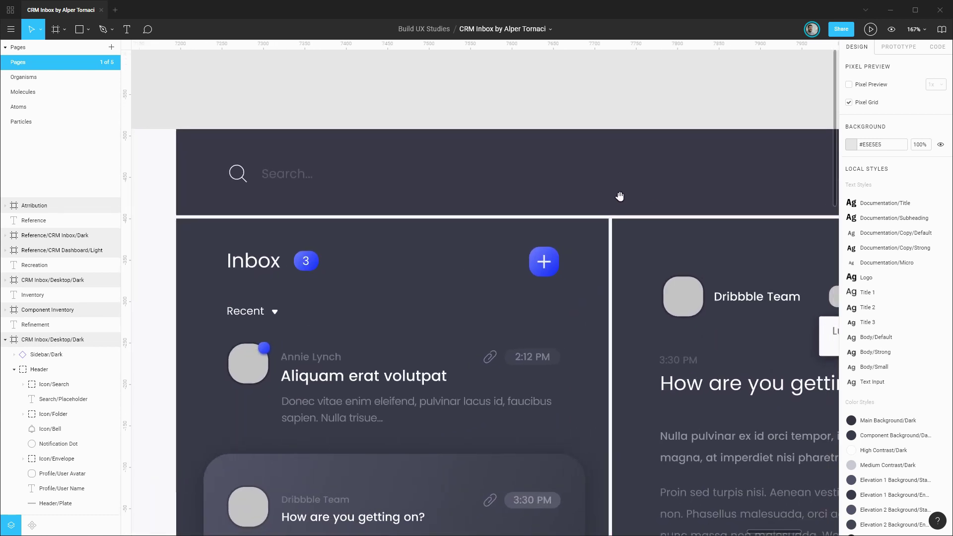
pyautogui.moveTo(620, 195); pyautogui.dragTo(594, 215)
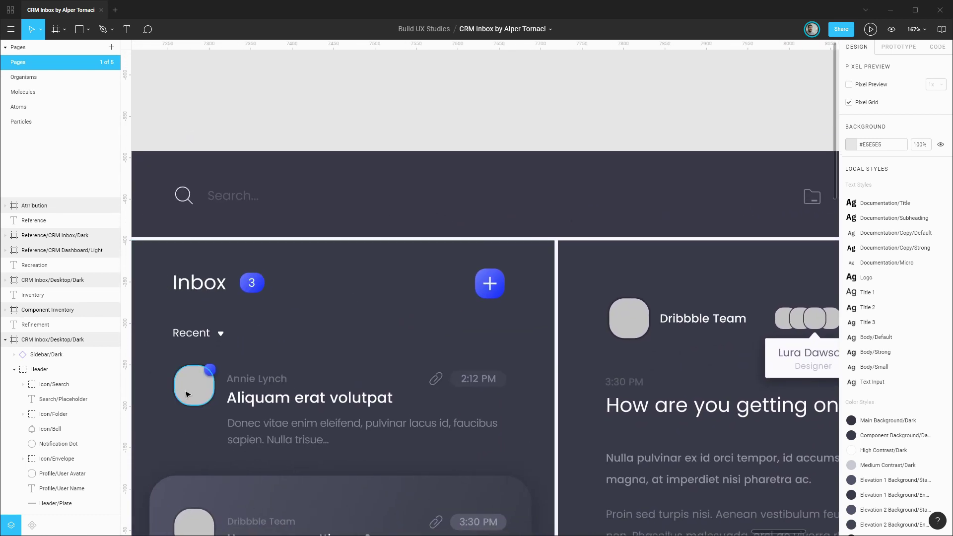
pyautogui.scroll(5, 212, 380)
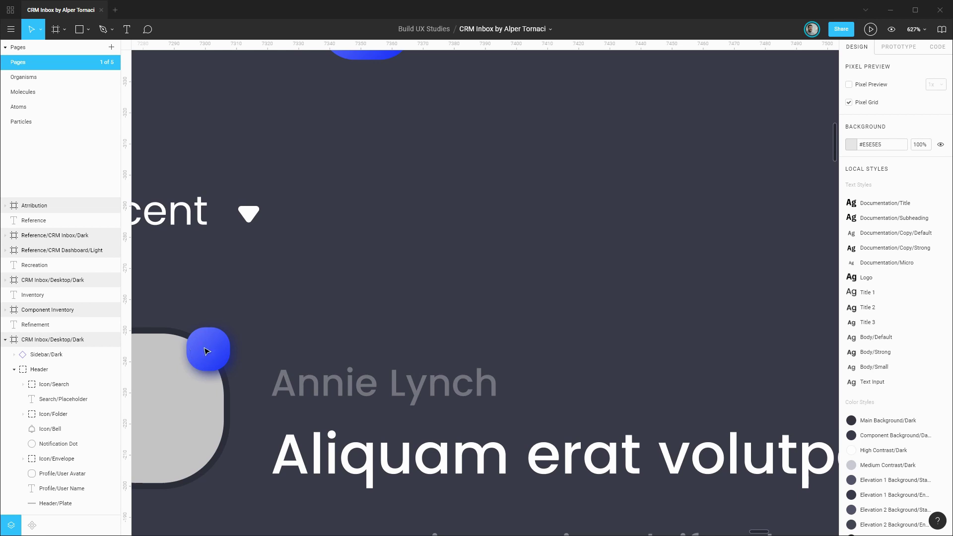
# Copy the avatar's blue notification dot and bring it to the Atoms page
pyautogui.click(208, 351)
pyautogui.doubleClick(213, 353)
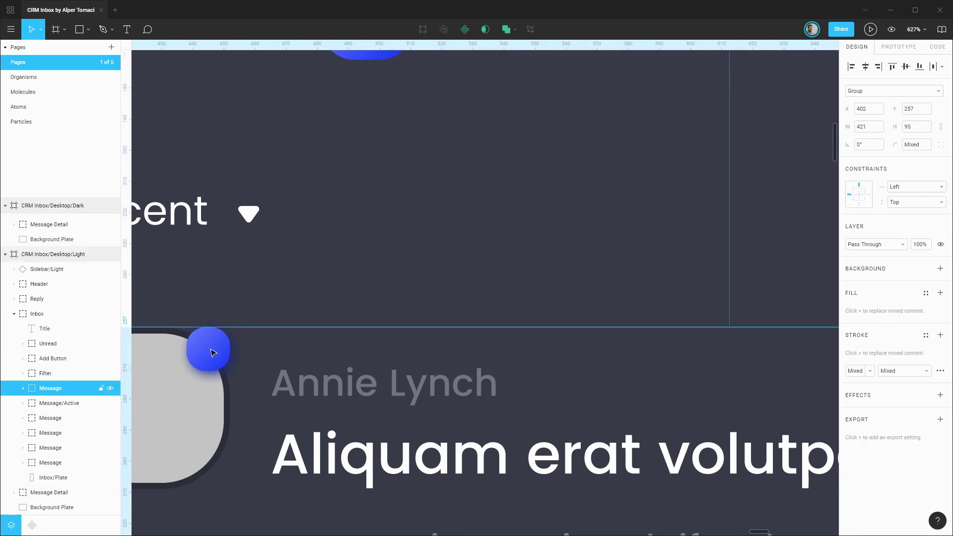
pyautogui.doubleClick(211, 353)
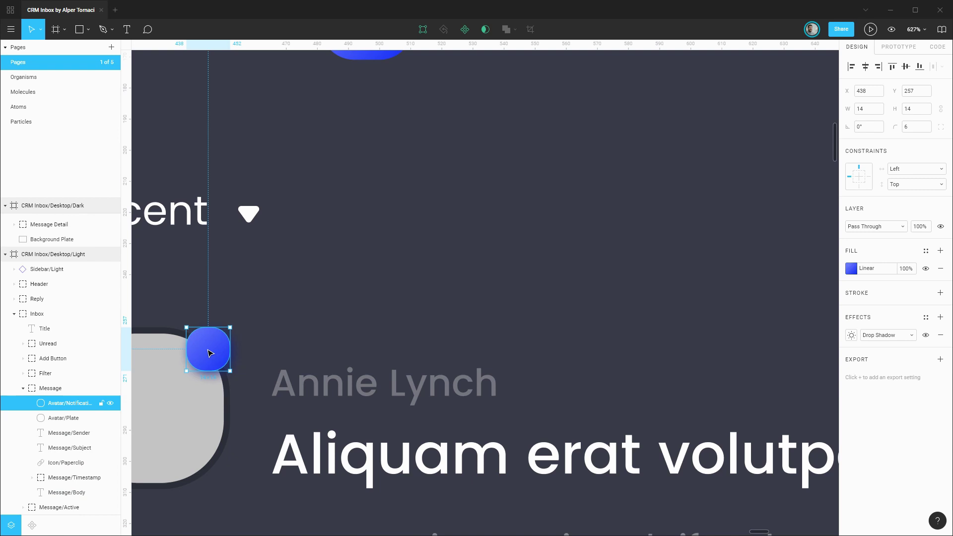
pyautogui.rightClick(210, 353)
pyautogui.press('Escape')
pyautogui.click(56, 108)
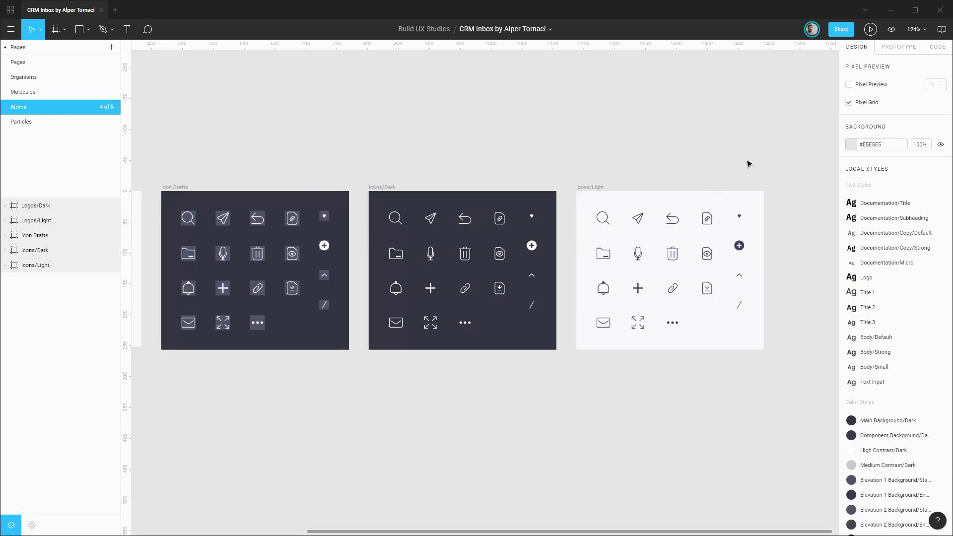
pyautogui.hscroll(5, 547, 232)
pyautogui.scroll(5, 547, 232)
# Paste the blue notification dot onto the Atoms page in open canvas space
pyautogui.hotkey('ctrl', 'v')
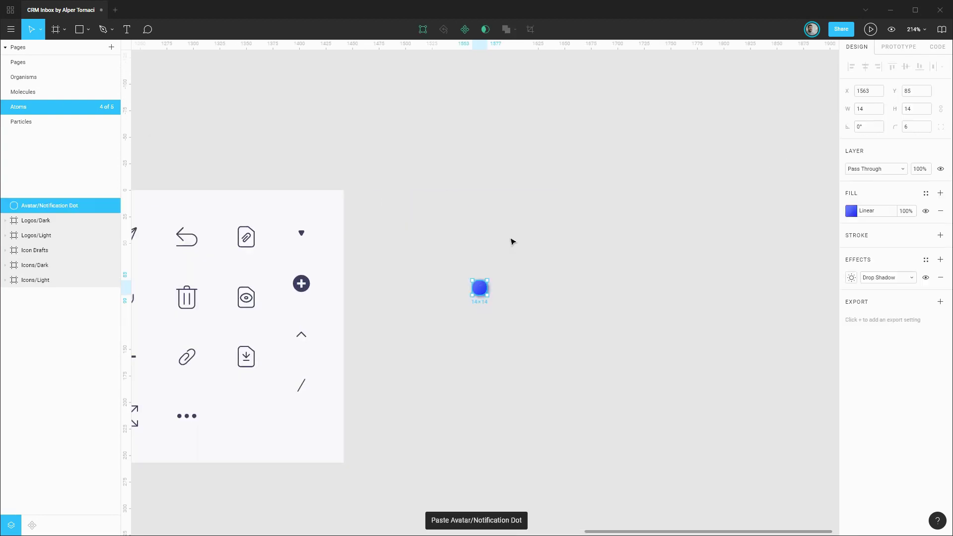
pyautogui.press('Escape')
pyautogui.moveTo(492, 279); pyautogui.dragTo(529, 220)
pyautogui.press('Escape')
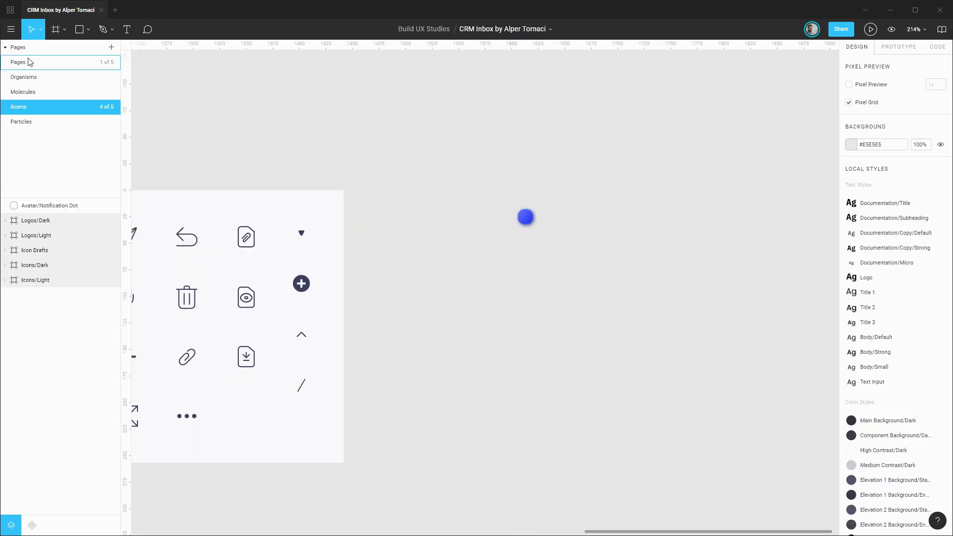
# Back on the inbox mockups page, select the envelope icon's notification dot
pyautogui.click(30, 61)
pyautogui.scroll(-5, 670, 183)
pyautogui.scroll(-3, 727, 206)
pyautogui.scroll(8, 655, 241)
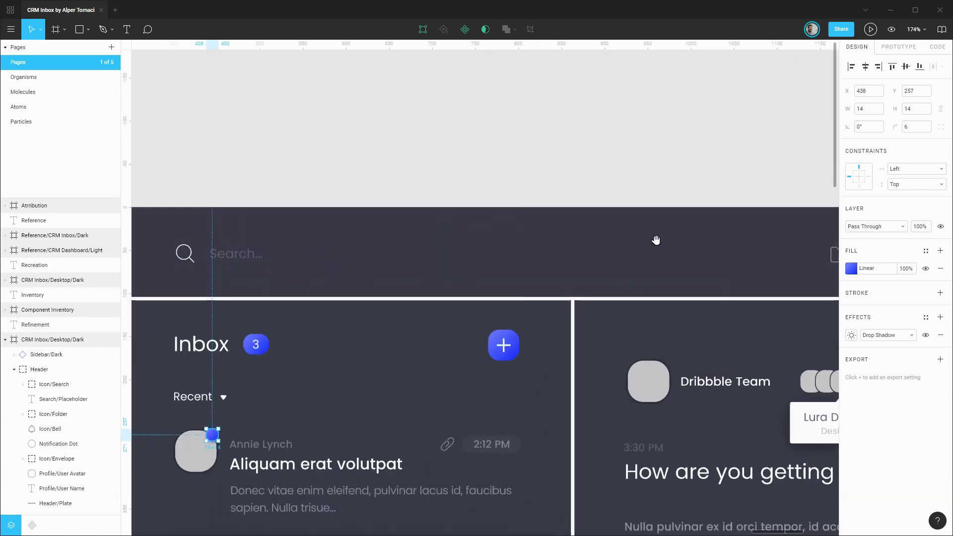
pyautogui.scroll(3, 509, 308)
pyautogui.click(505, 303)
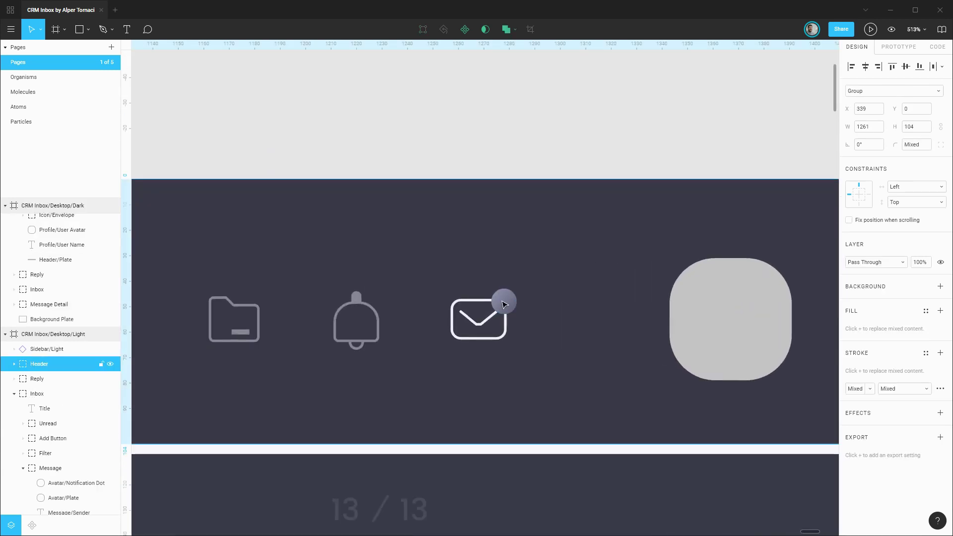
# Paste the small envelope dot beside the blue dot on Atoms, then return to the mockups page
pyautogui.click(30, 106)
pyautogui.hotkey('ctrl', 'v')
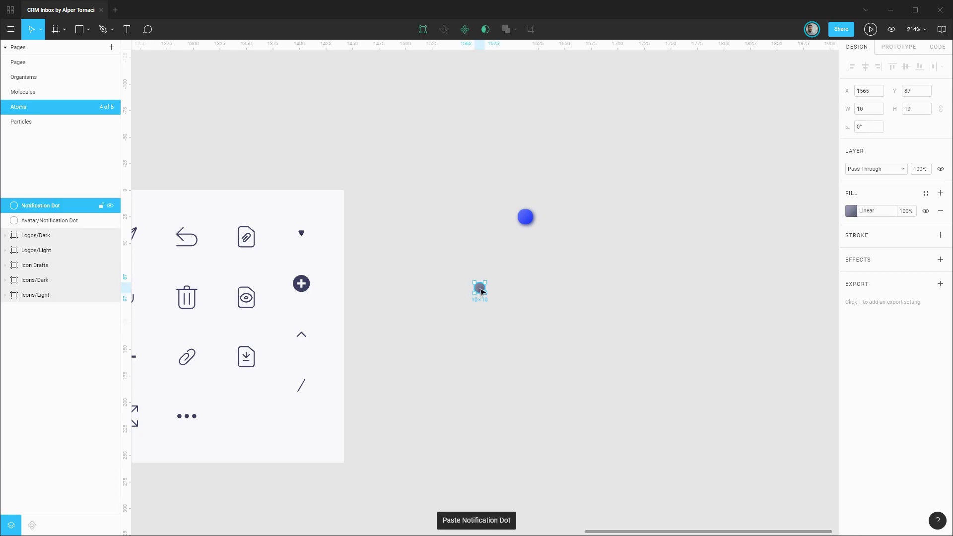
pyautogui.moveTo(480, 288); pyautogui.dragTo(573, 212)
pyautogui.click(308, 187)
pyautogui.click(34, 63)
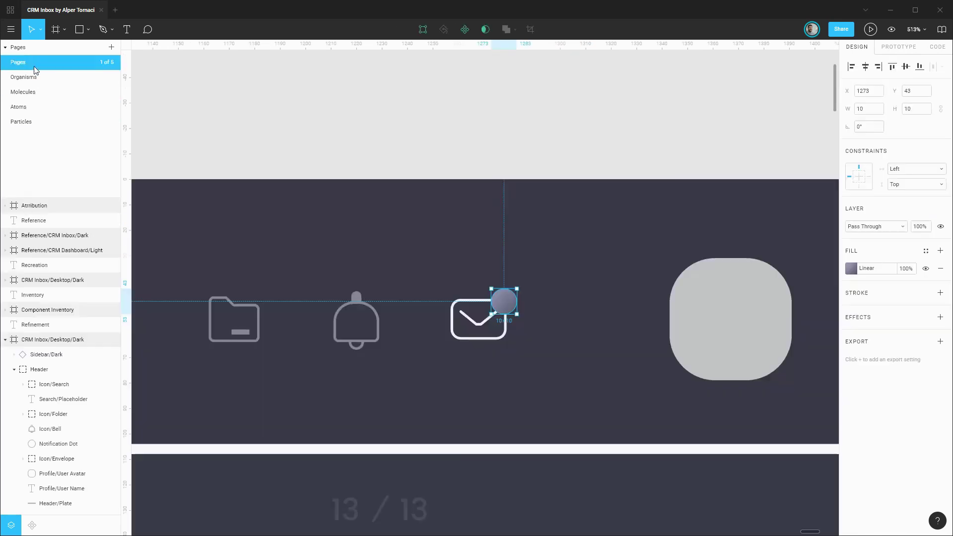
pyautogui.scroll(-4, 571, 267)
pyautogui.scroll(-4, 574, 268)
# Deselect the envelope dot and zoom in and out around the CRM header's envelope icon
pyautogui.click(398, 215)
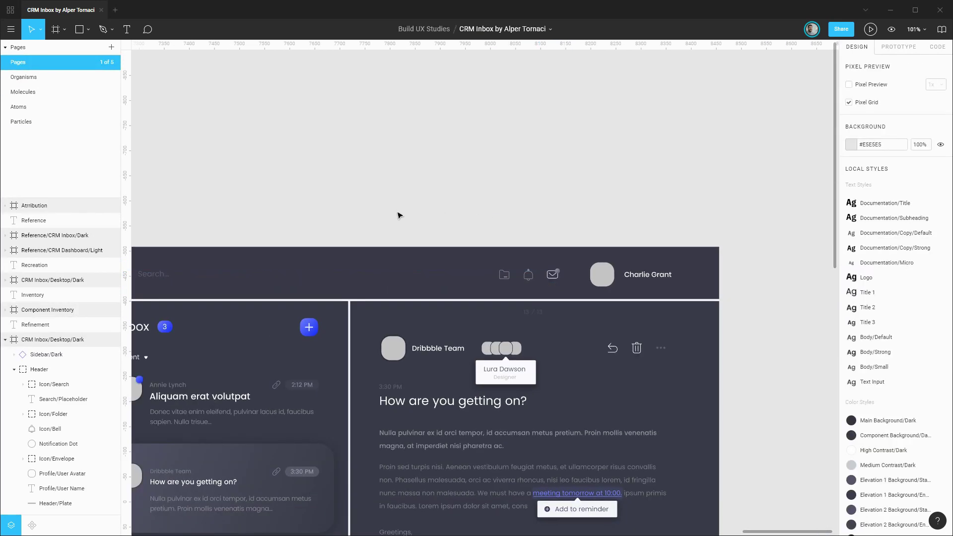
pyautogui.hscroll(-4, 576, 194)
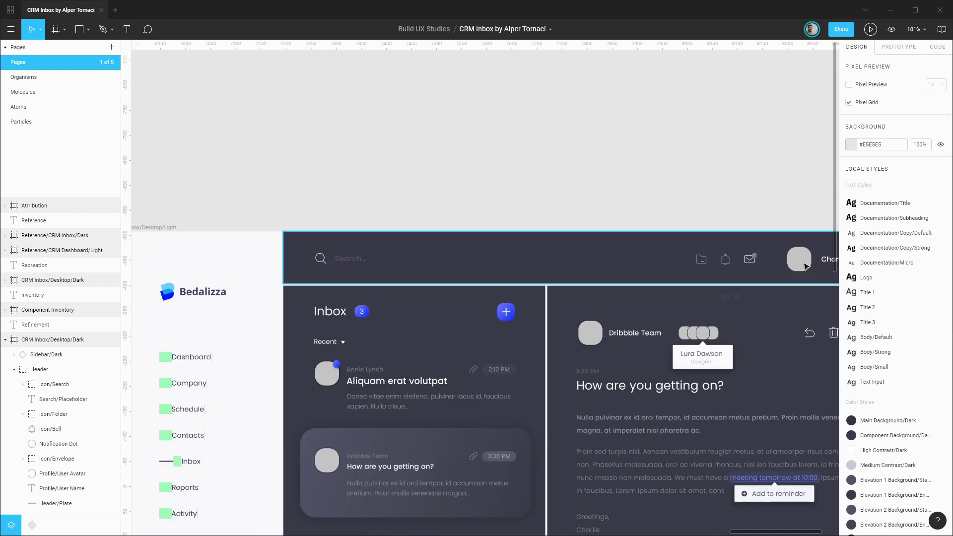
pyautogui.scroll(5, 556, 339)
pyautogui.scroll(2, 558, 327)
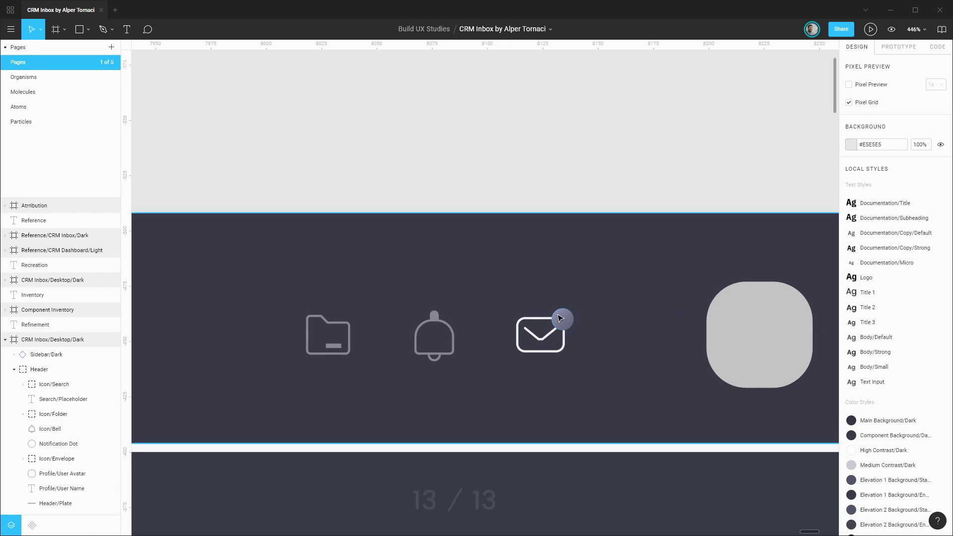
pyautogui.scroll(-5, 557, 324)
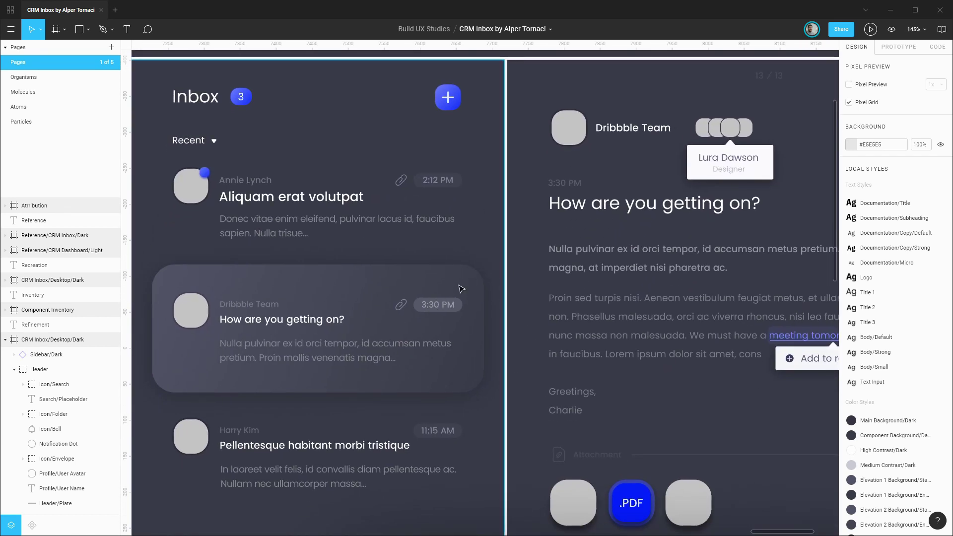
pyautogui.scroll(-10, 461, 289)
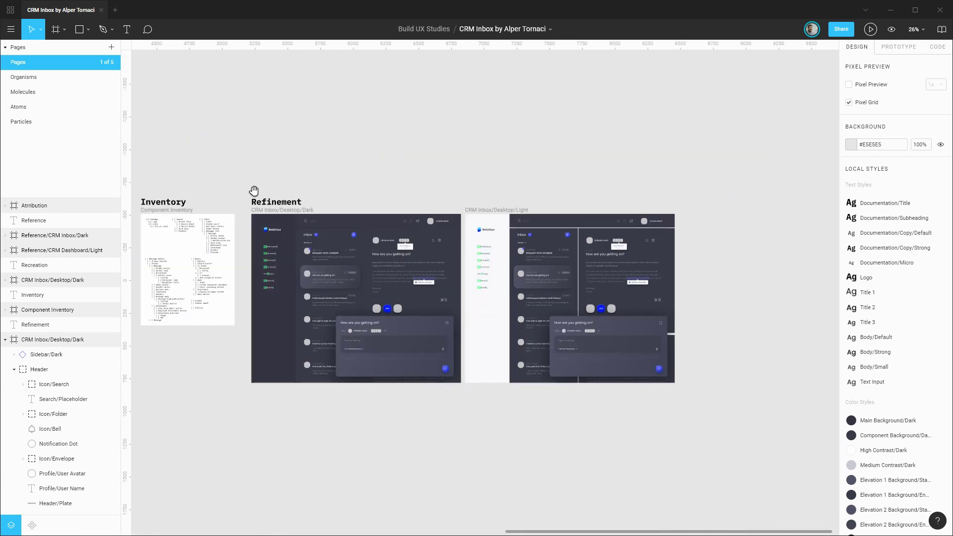
# Pan across the CRM Dashboard/Light frame to reveal its sidebar
pyautogui.moveTo(254, 190); pyautogui.dragTo(715, 174)
pyautogui.moveTo(295, 189); pyautogui.dragTo(509, 198)
pyautogui.scroll(3, 509, 253)
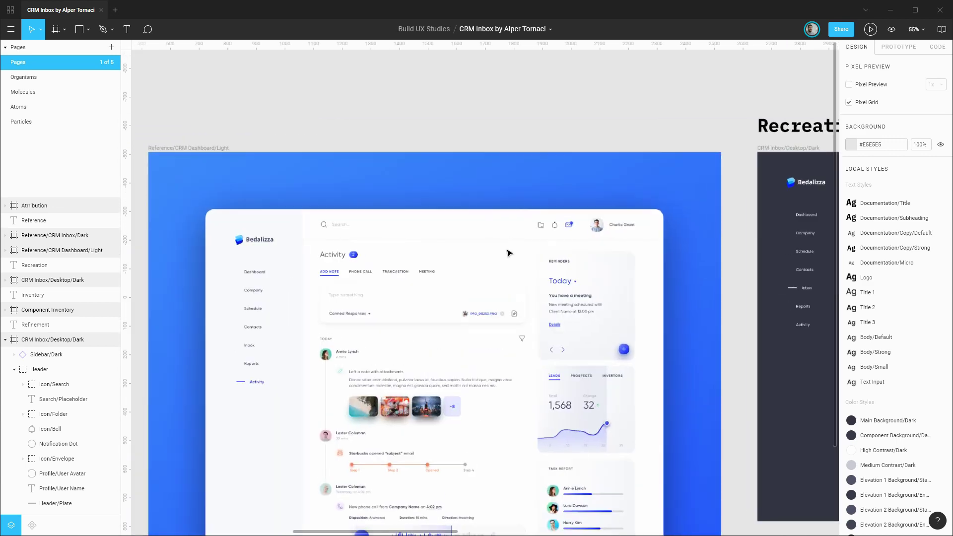
pyautogui.scroll(3, 510, 253)
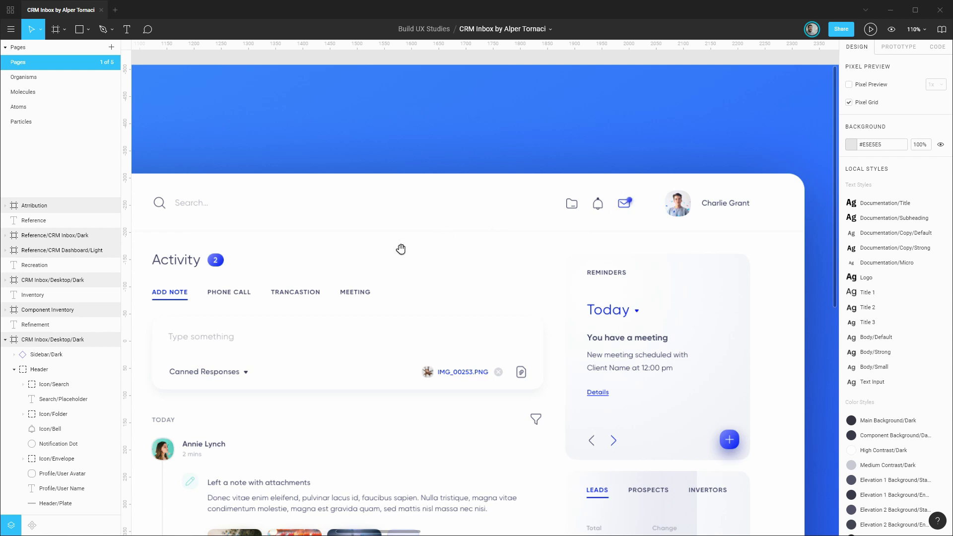
pyautogui.moveTo(400, 249); pyautogui.dragTo(546, 233)
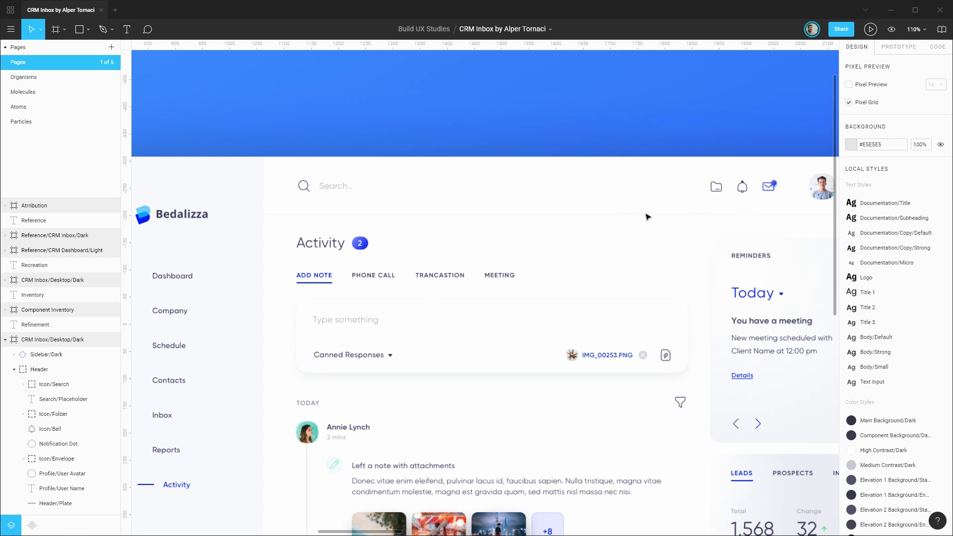
pyautogui.scroll(10, 755, 194)
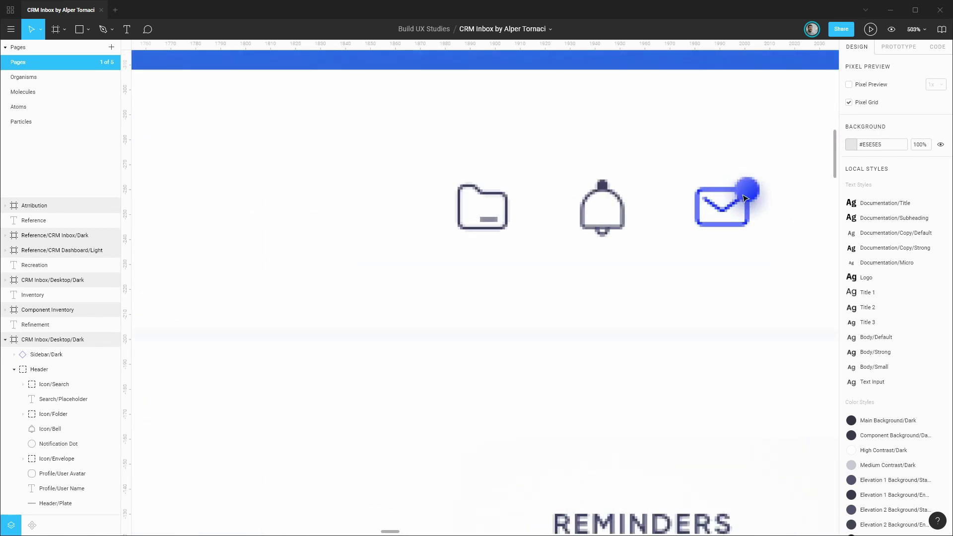
pyautogui.scroll(-10, 745, 198)
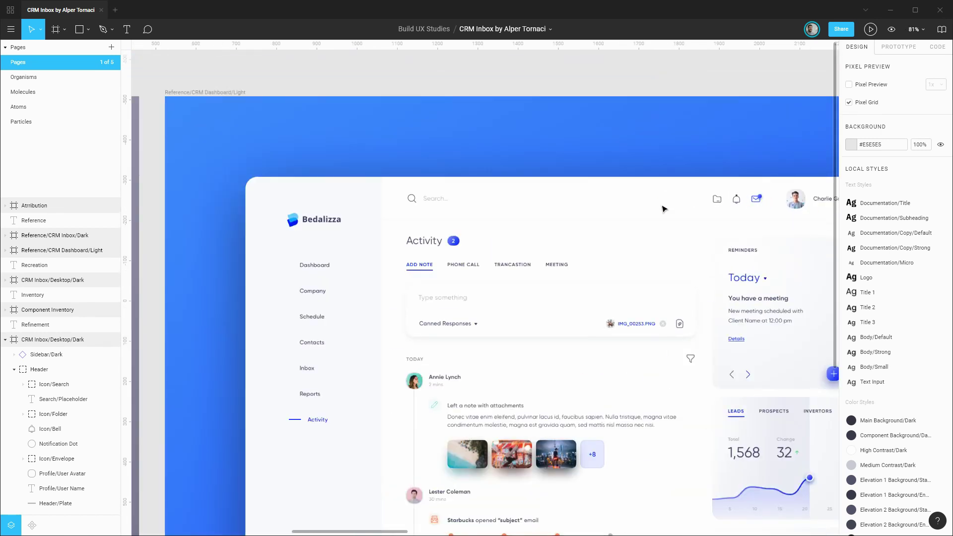
# On the Atoms page, draw a frame around both dots named Notification Dots/Dark
pyautogui.click(57, 108)
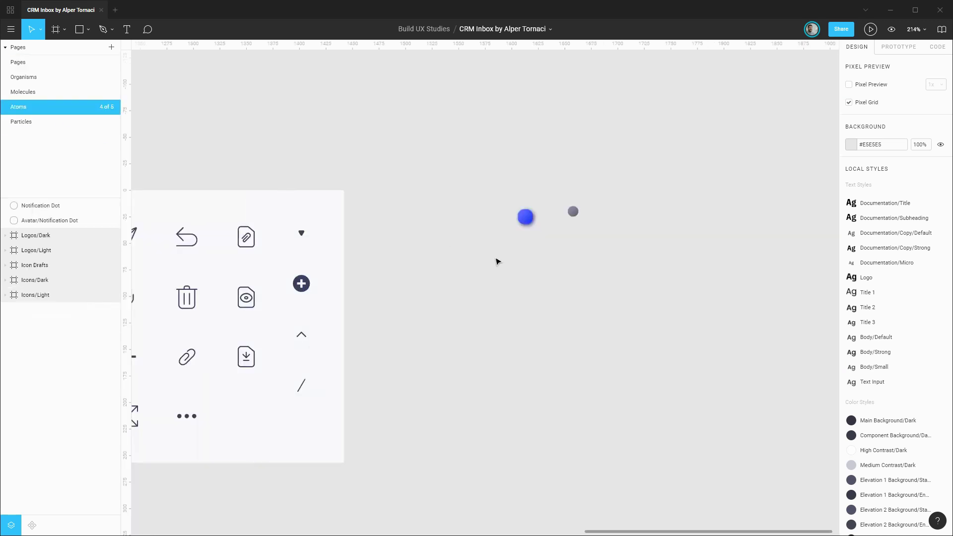
pyautogui.press('f')
pyautogui.moveTo(392, 175)
pyautogui.mouseDown()
pyautogui.moveTo(641, 289)
pyautogui.moveTo(655, 319)
pyautogui.mouseUp()
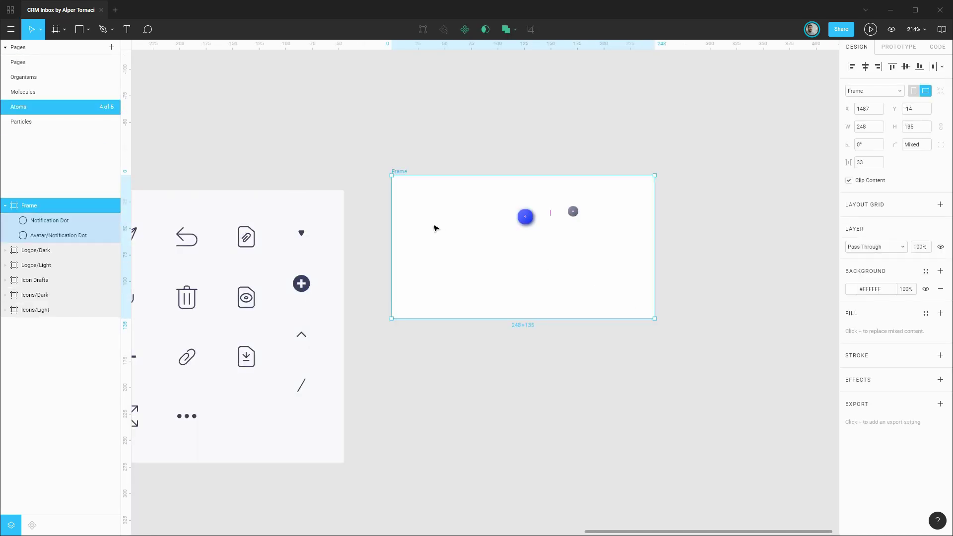
pyautogui.hotkey('ctrl', 'r')
pyautogui.write('N')
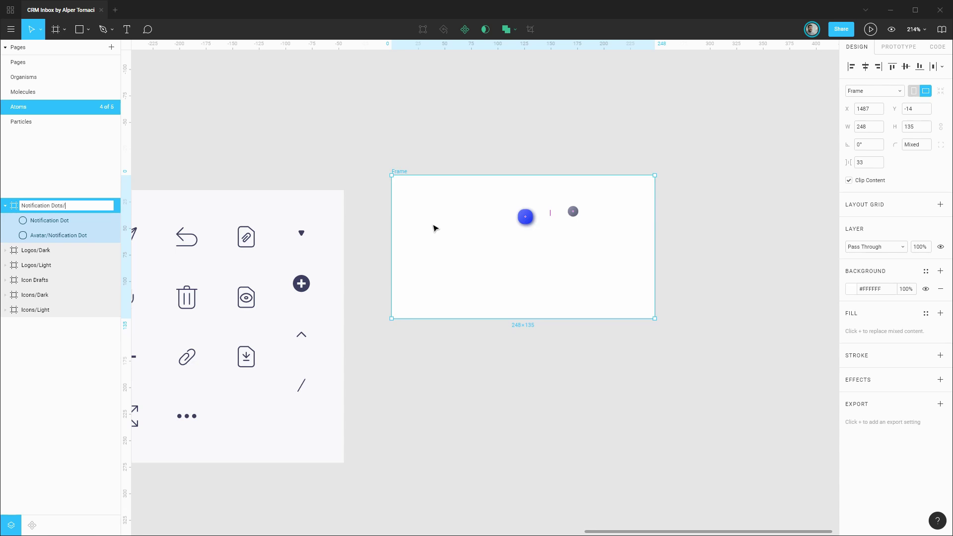
pyautogui.press('Return')
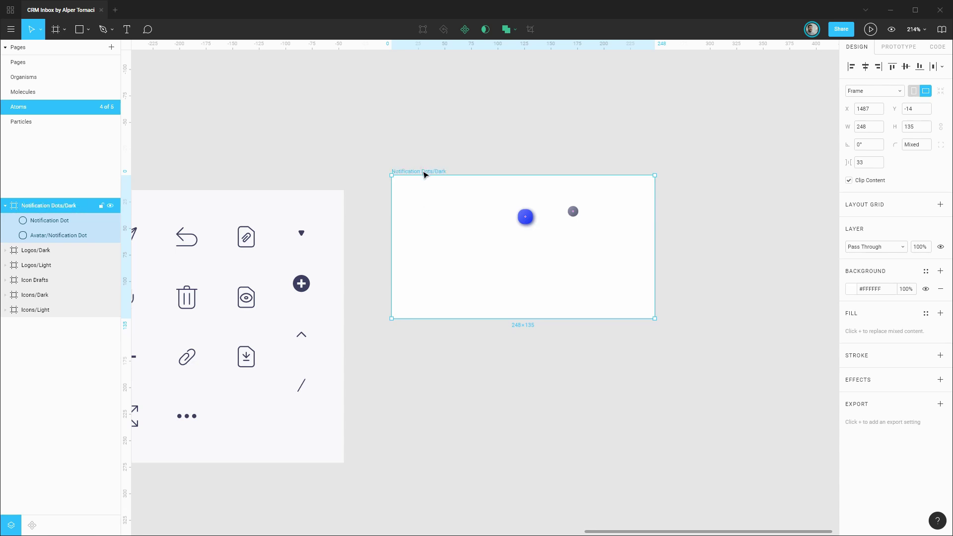
# Place the frame at y 0, 32px right of the icon board, filled with Main Background/Dark
pyautogui.moveTo(423, 172); pyautogui.dragTo(401, 188)
pyautogui.press('Right')
pyautogui.press('Right')
pyautogui.press('Right')
pyautogui.press('Right')
pyautogui.press('Right')
pyautogui.press('Right')
pyautogui.press('Right')
pyautogui.press('Right')
pyautogui.press('Right')
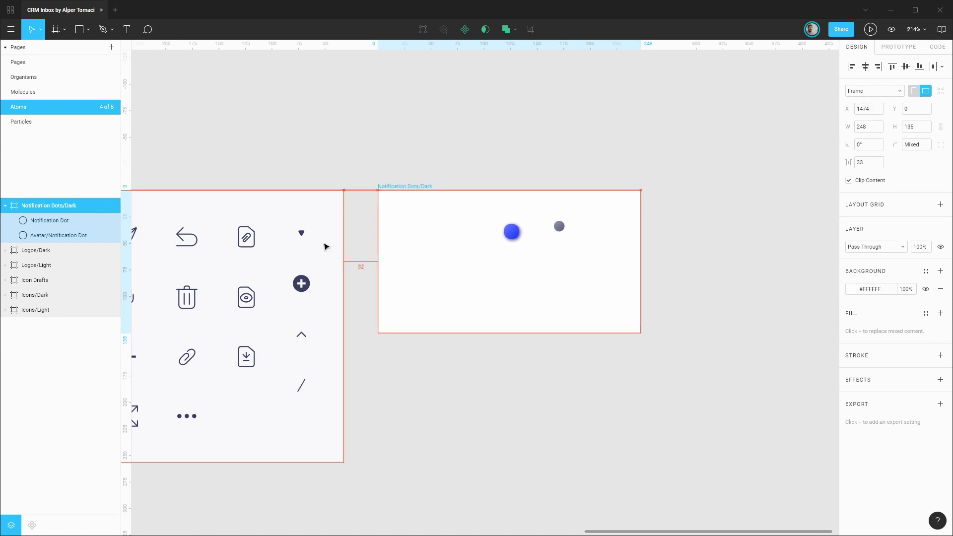
pyautogui.click(926, 271)
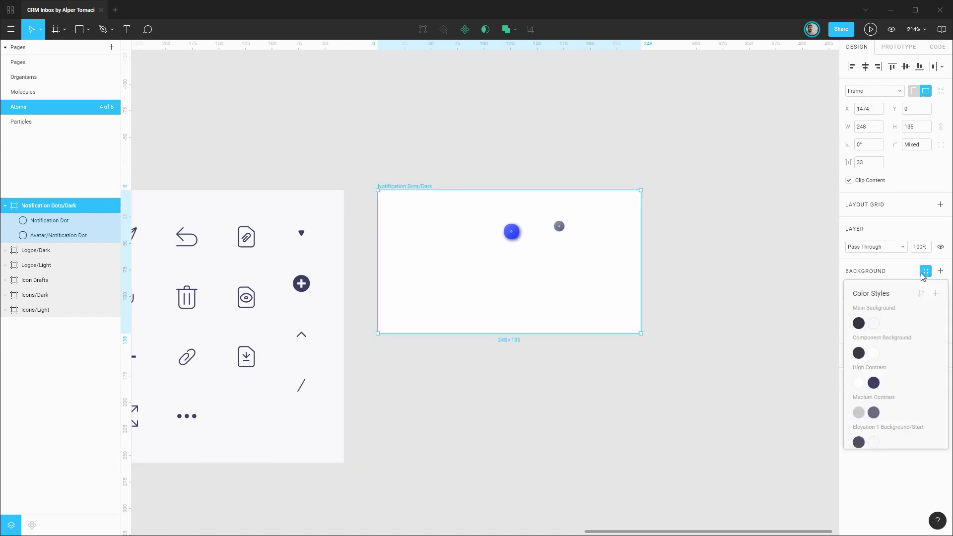
pyautogui.click(858, 322)
pyautogui.click(562, 157)
# Send the Notification Dots/Dark frame to the bottom of the layer stack
pyautogui.scroll(3, 594, 182)
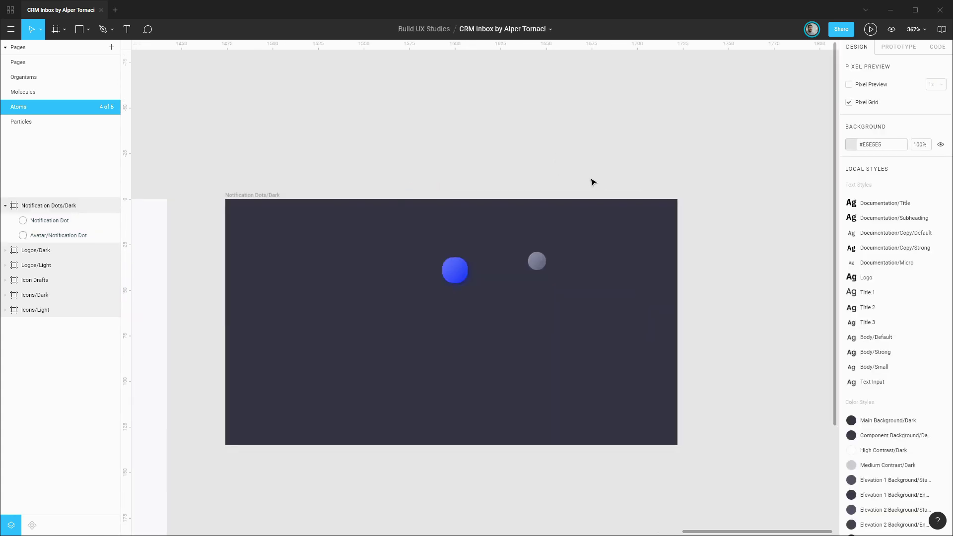
pyautogui.moveTo(474, 160); pyautogui.dragTo(576, 110)
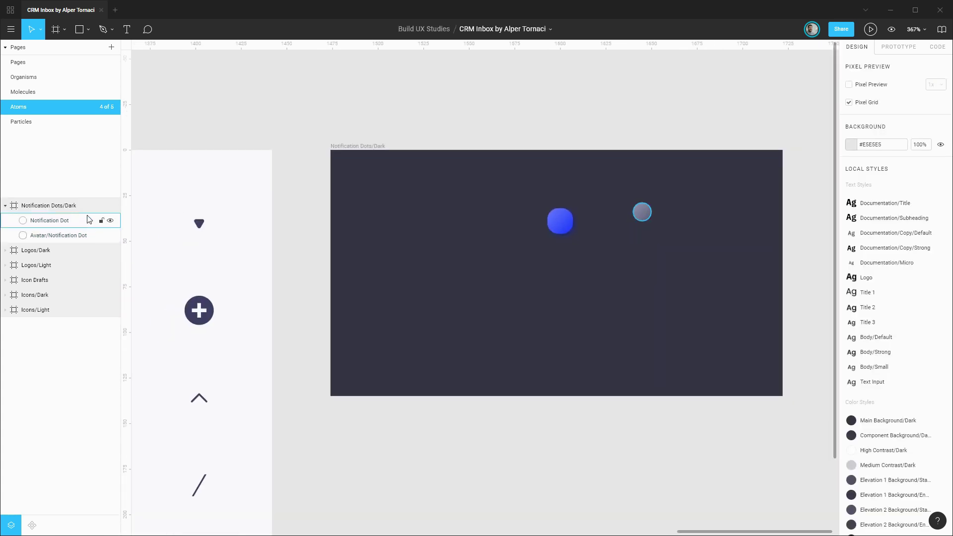
pyautogui.click(51, 207)
pyautogui.hotkey('ctrl', 'shift', '[')
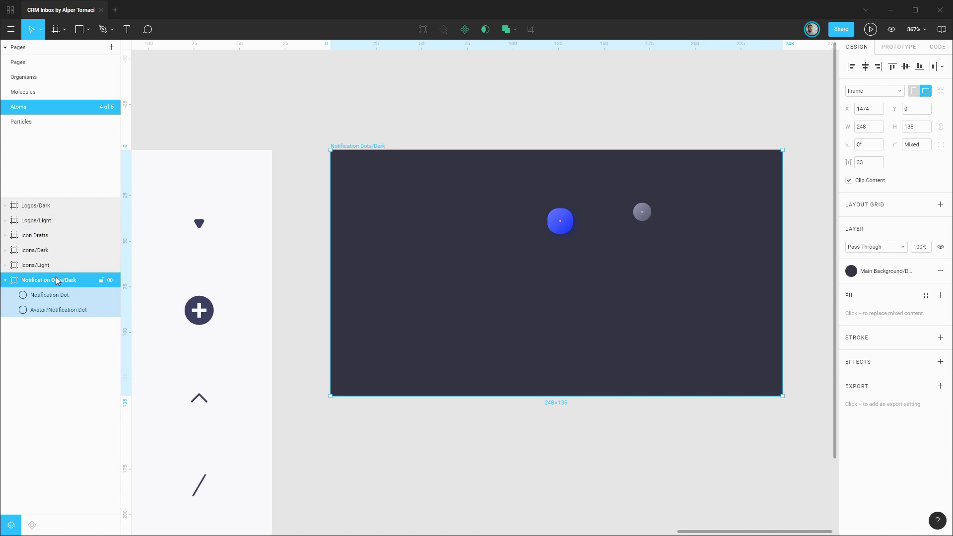
pyautogui.click(44, 296)
# Move the blue dot layer above Notification Dot and rename it Notification Dot/Large
pyautogui.click(44, 311)
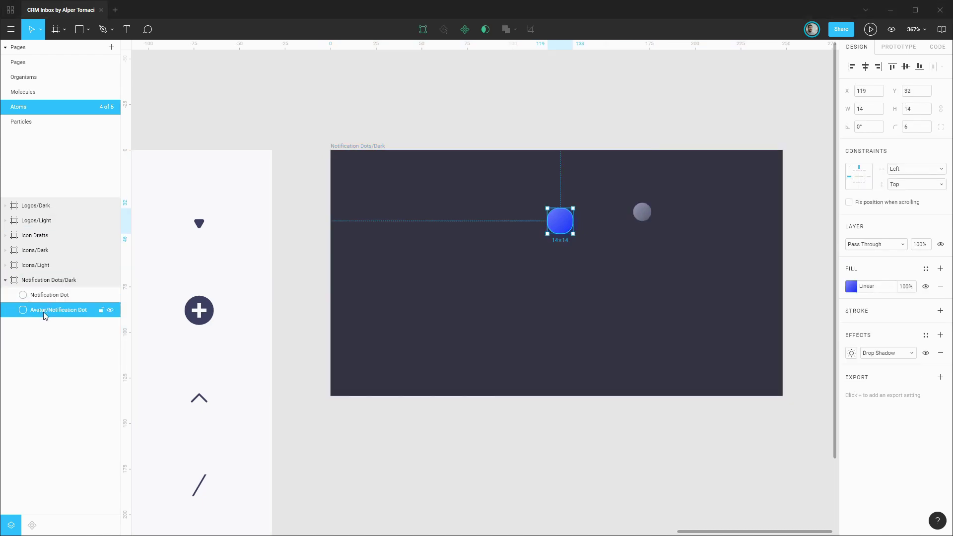
pyautogui.moveTo(43, 312); pyautogui.dragTo(44, 295)
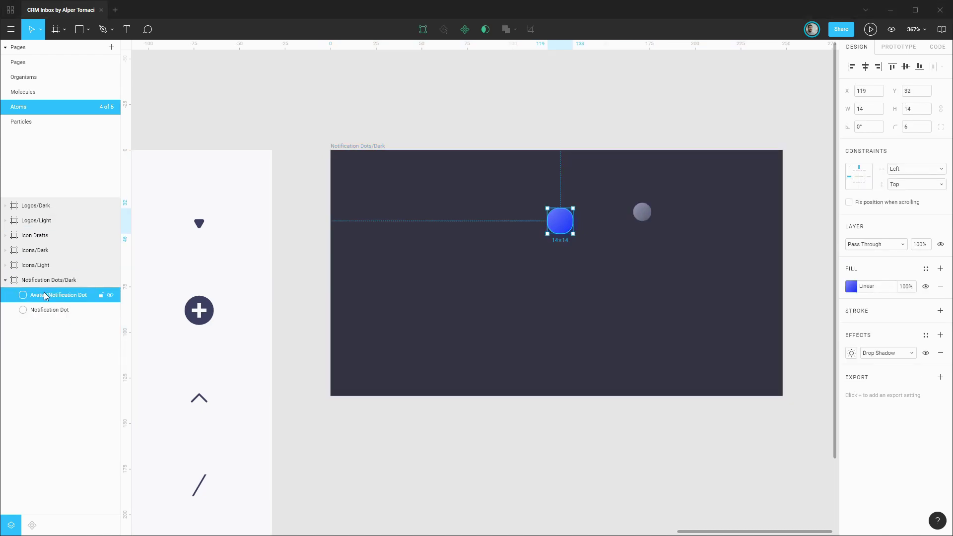
pyautogui.doubleClick(44, 295)
pyautogui.write('Notification D')
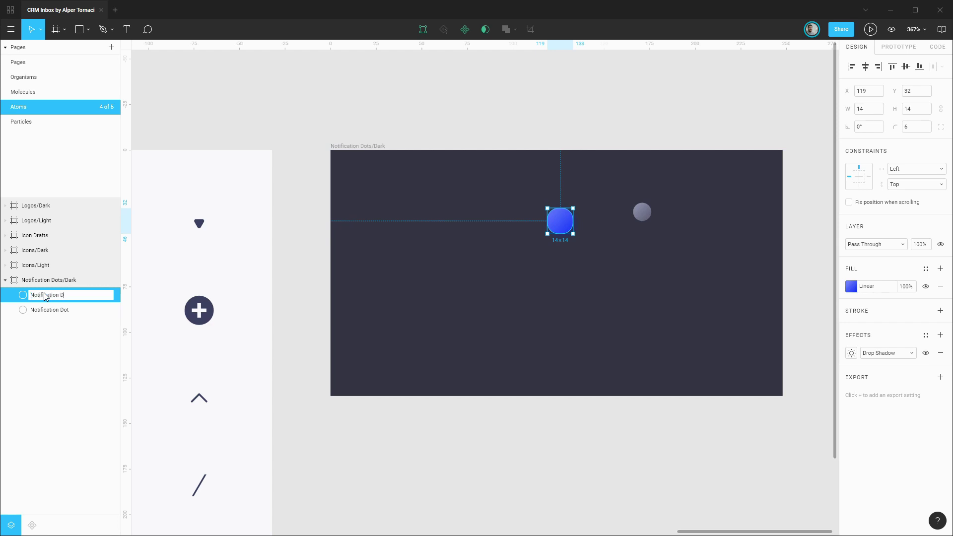
pyautogui.write('ot/Large')
pyautogui.press('Return')
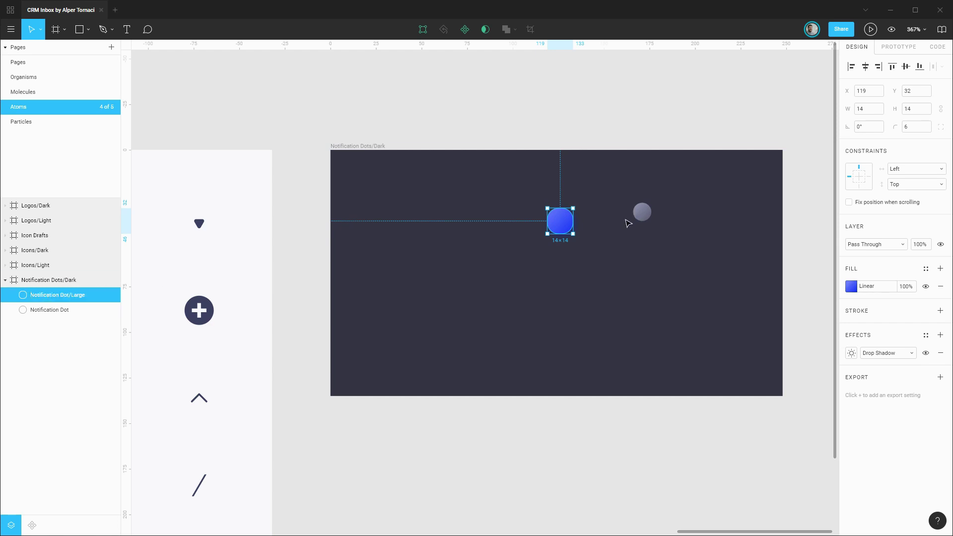
# Resize the blue dot to 16×16
pyautogui.scroll(3, 571, 228)
pyautogui.moveTo(634, 156); pyautogui.dragTo(538, 179)
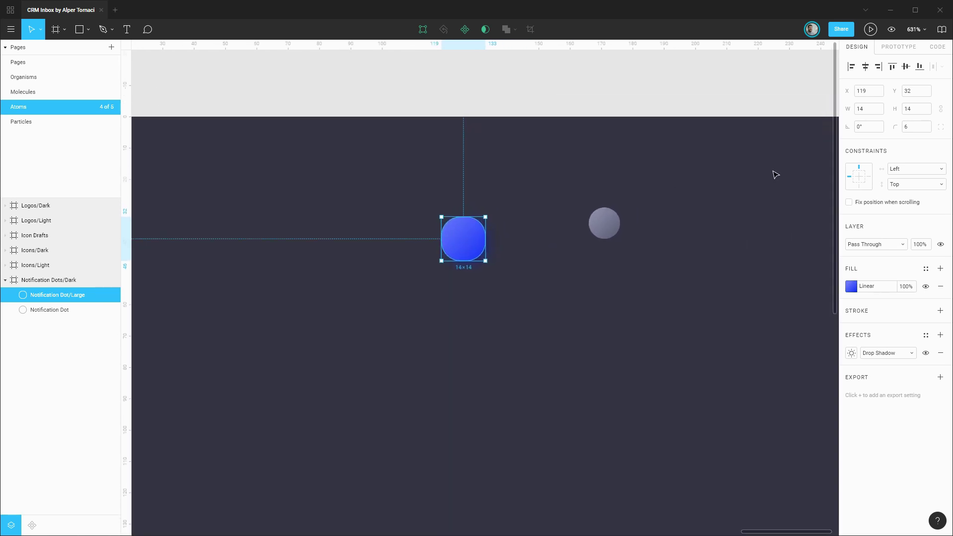
pyautogui.click(874, 111)
pyautogui.press('Tab')
pyautogui.write('1')
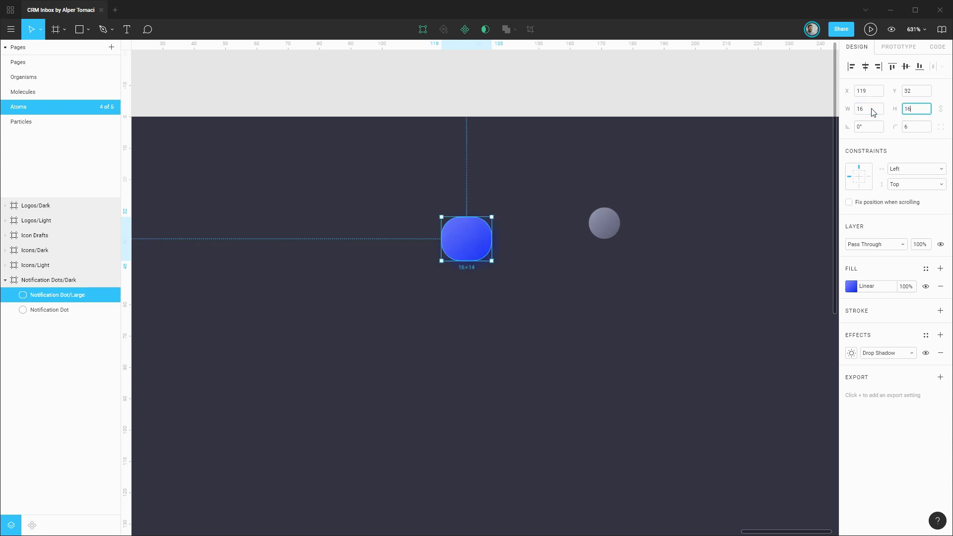
pyautogui.press('Return')
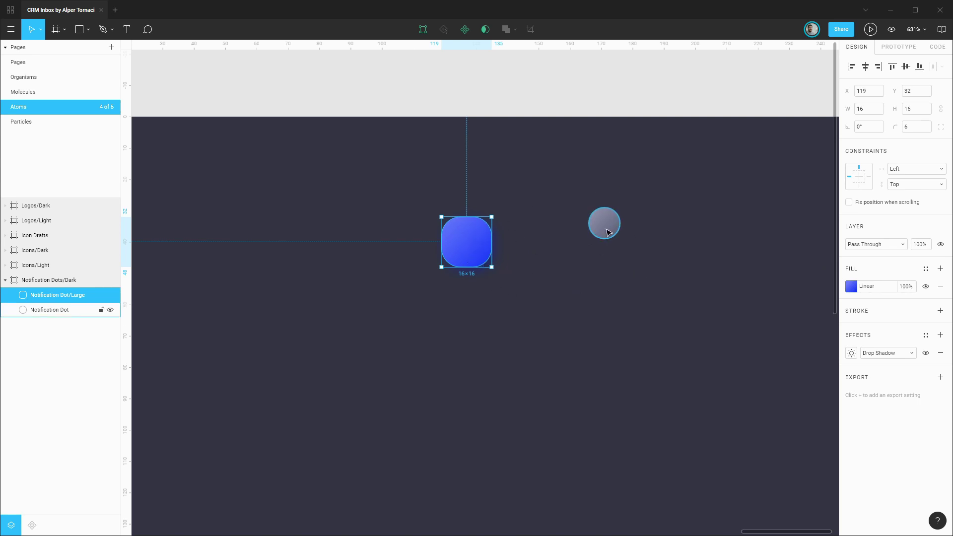
pyautogui.click(556, 236)
pyautogui.scroll(-6, 924, 337)
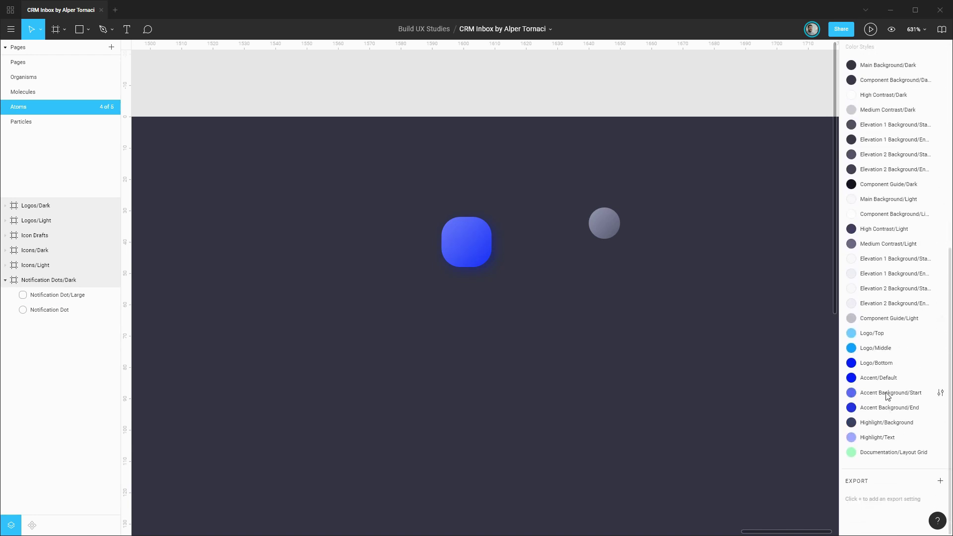
# Draw two sample rectangles side by side above the dots
pyautogui.scroll(2, 483, 155)
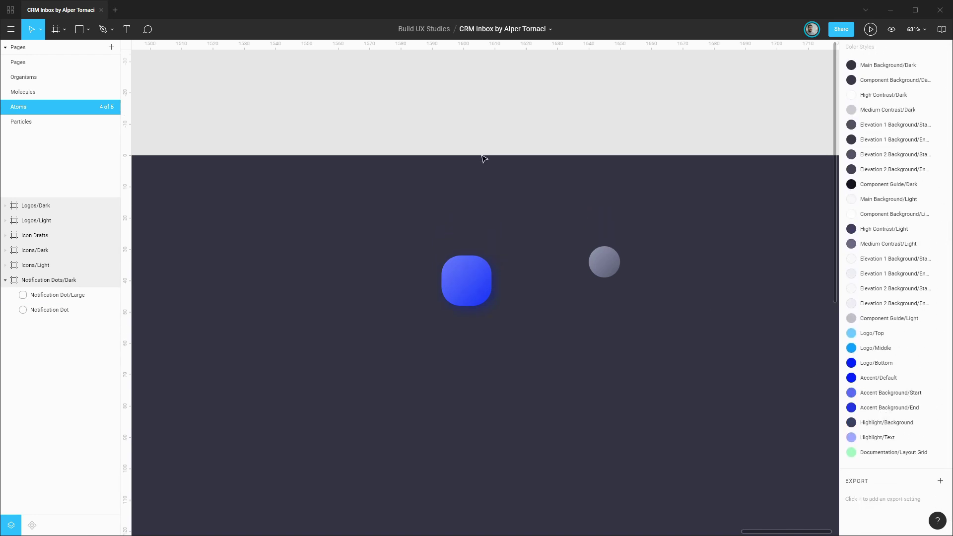
pyautogui.press('r')
pyautogui.moveTo(376, 84); pyautogui.dragTo(448, 142)
pyautogui.press('r')
pyautogui.moveTo(485, 84); pyautogui.dragTo(546, 149)
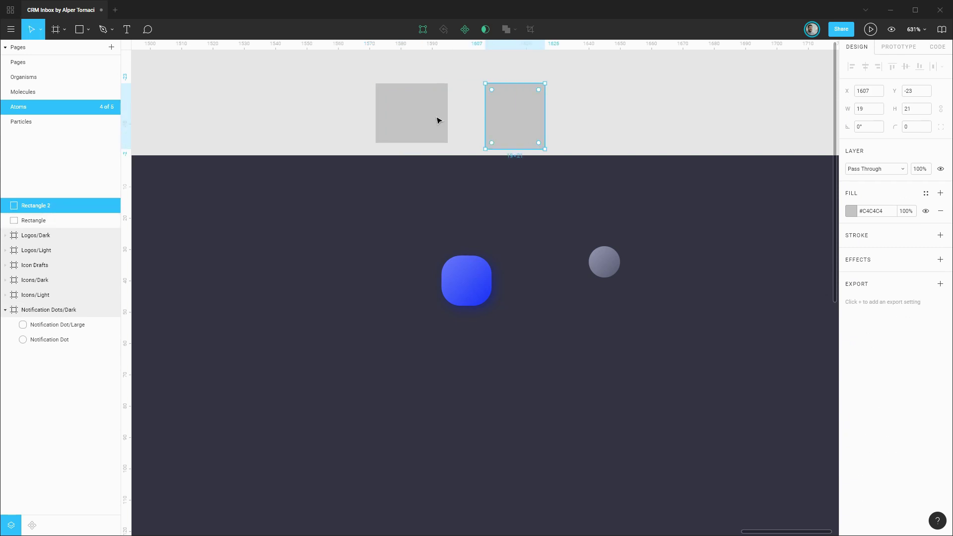
# Fill the rectangles with the light and dark Accent Background colours
pyautogui.click(438, 121)
pyautogui.click(926, 193)
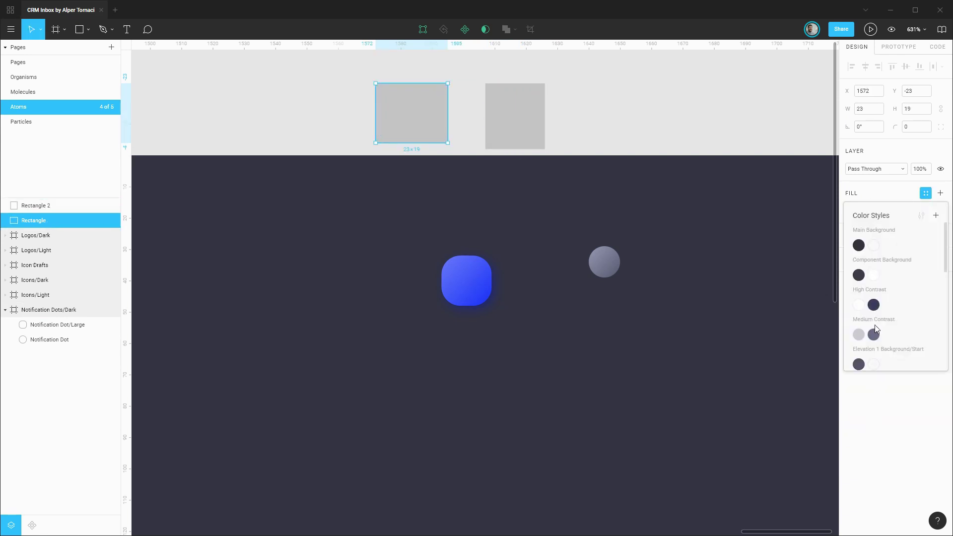
pyautogui.scroll(-1, 877, 328)
pyautogui.click(859, 295)
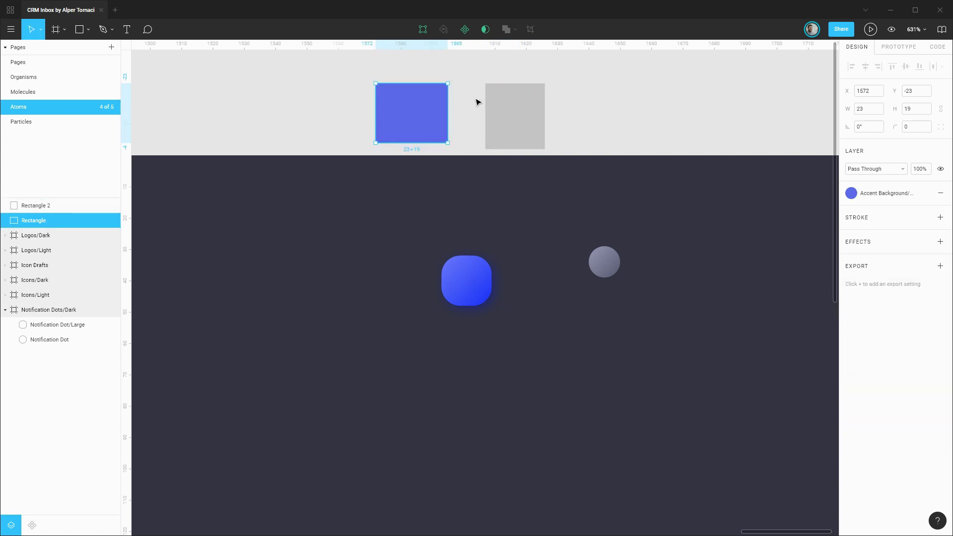
pyautogui.click(496, 107)
pyautogui.click(926, 194)
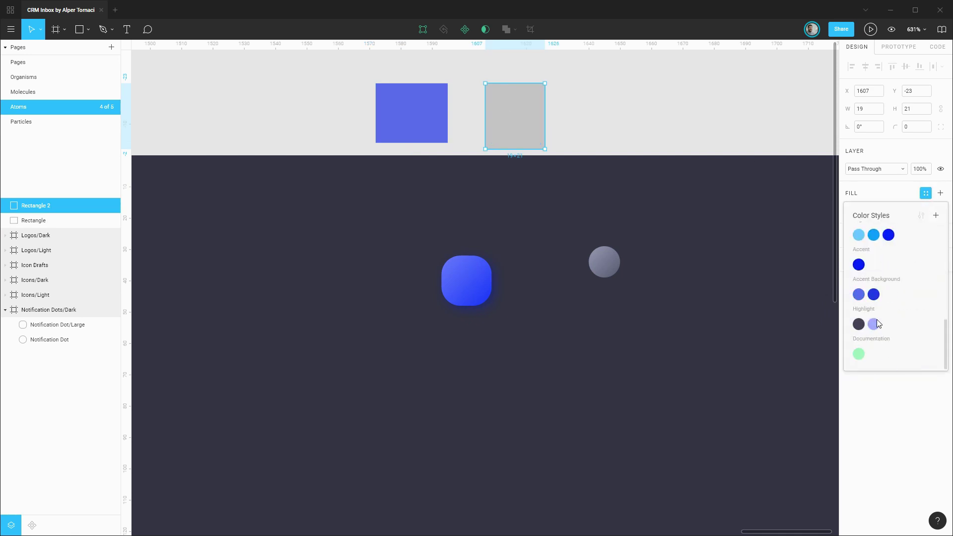
pyautogui.click(873, 234)
pyautogui.click(414, 161)
# Set the large dot's gradient stops to the light-blue and dark-blue rectangle colours
pyautogui.click(468, 290)
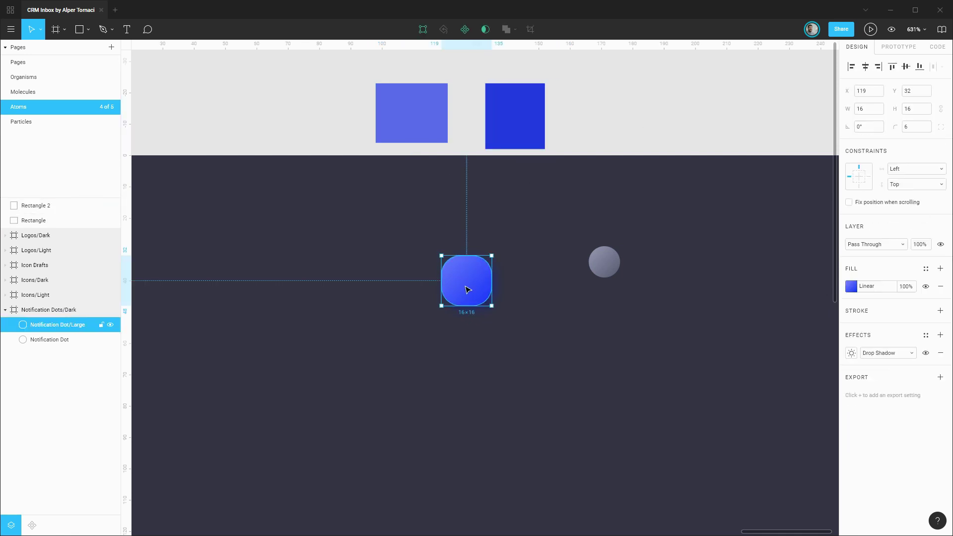
pyautogui.click(852, 286)
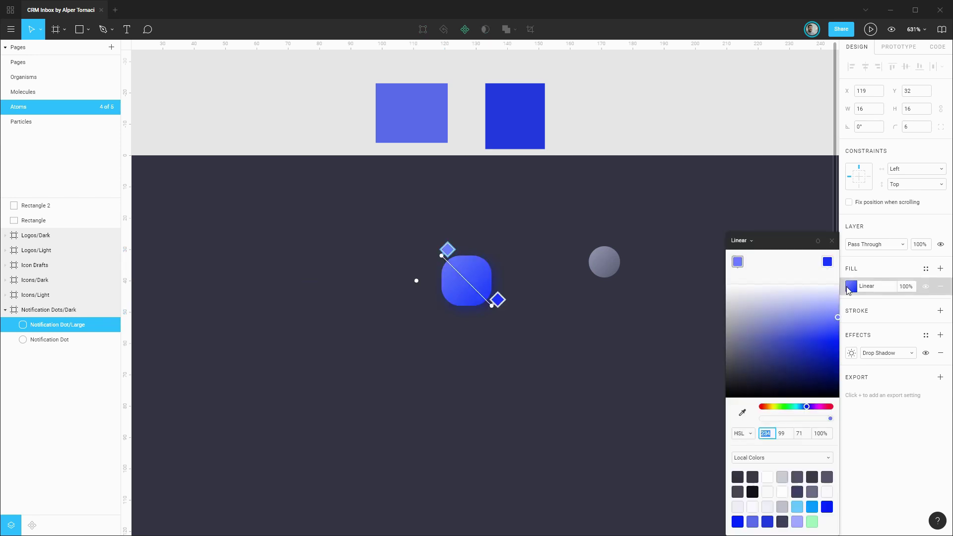
pyautogui.click(737, 262)
pyautogui.click(744, 411)
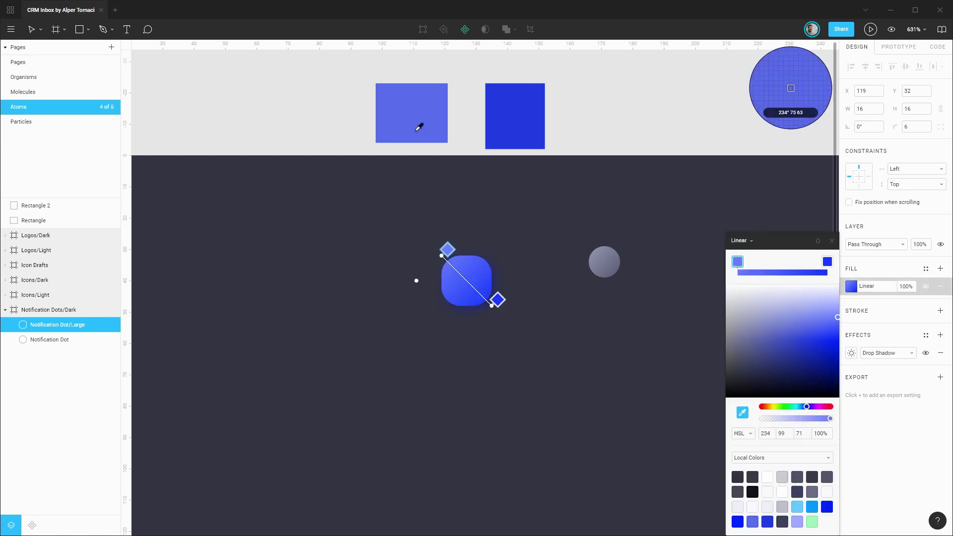
pyautogui.click(412, 127)
pyautogui.click(828, 263)
pyautogui.click(743, 412)
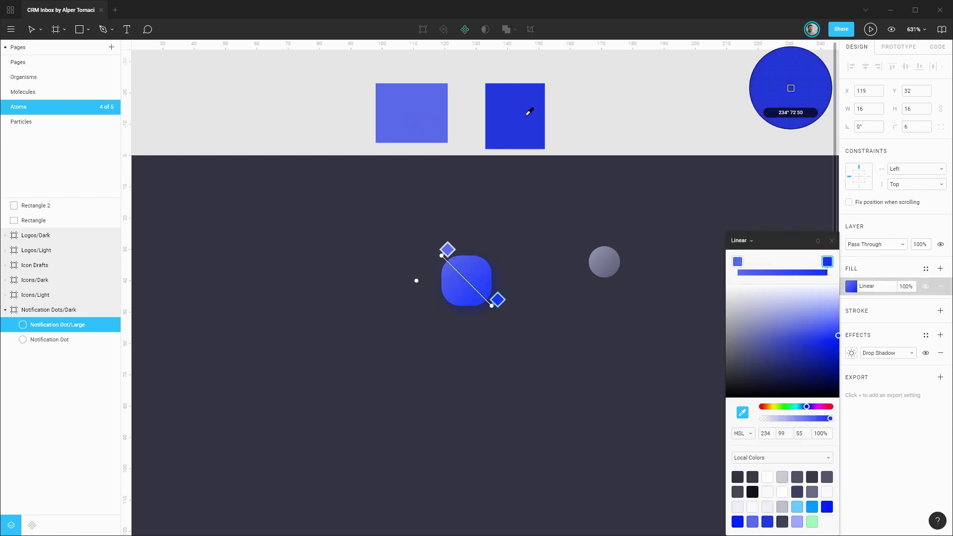
pyautogui.click(528, 105)
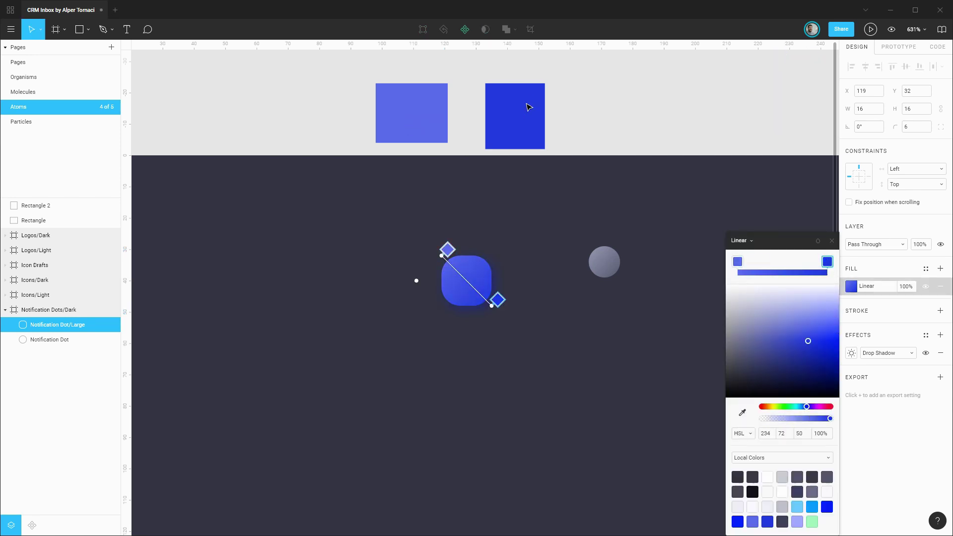
pyautogui.click(832, 241)
pyautogui.click(569, 251)
# Rename the small grey dot's layer to Notification Dot/Small
pyautogui.click(616, 270)
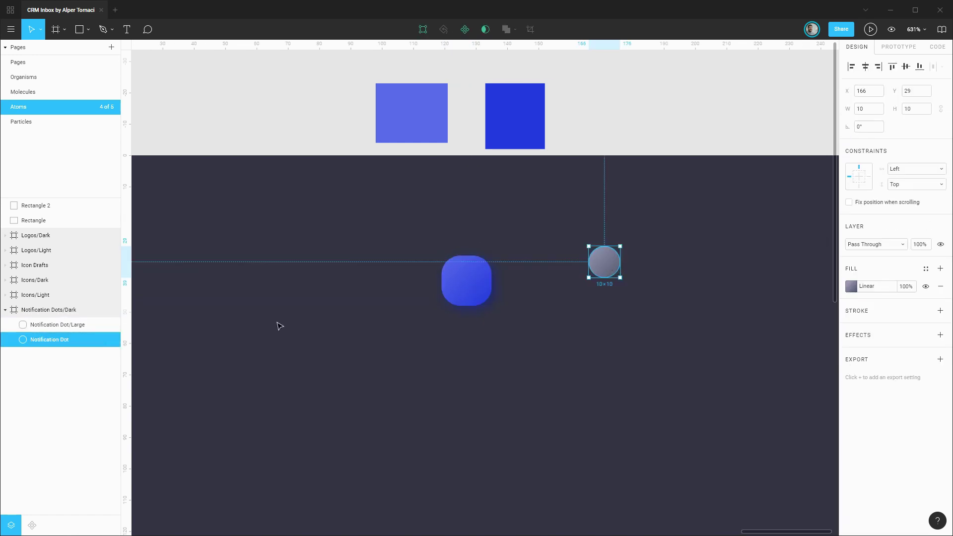
pyautogui.doubleClick(69, 346)
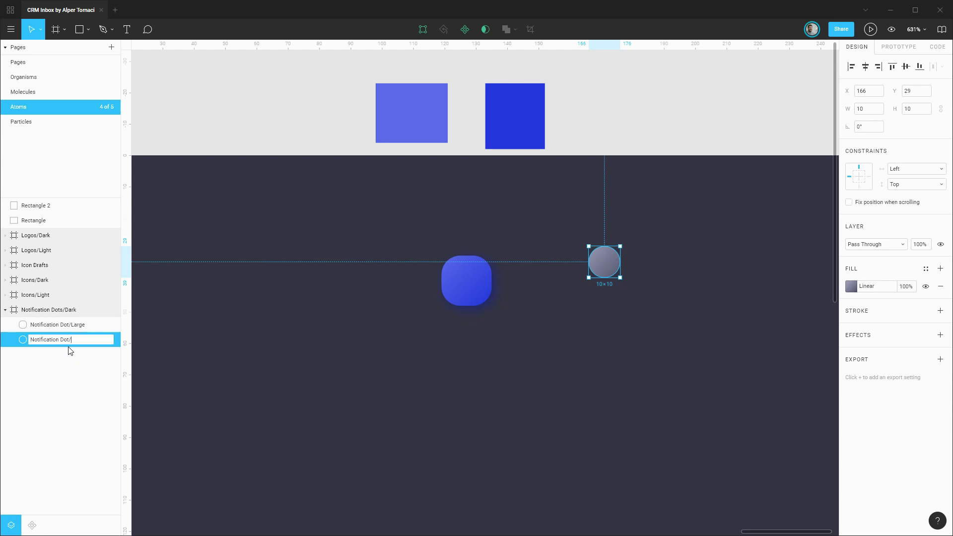
pyautogui.write('/Small')
pyautogui.press('Return')
# Give the small dot the same light-to-dark blue gradient sampled from the rectangles
pyautogui.click(851, 287)
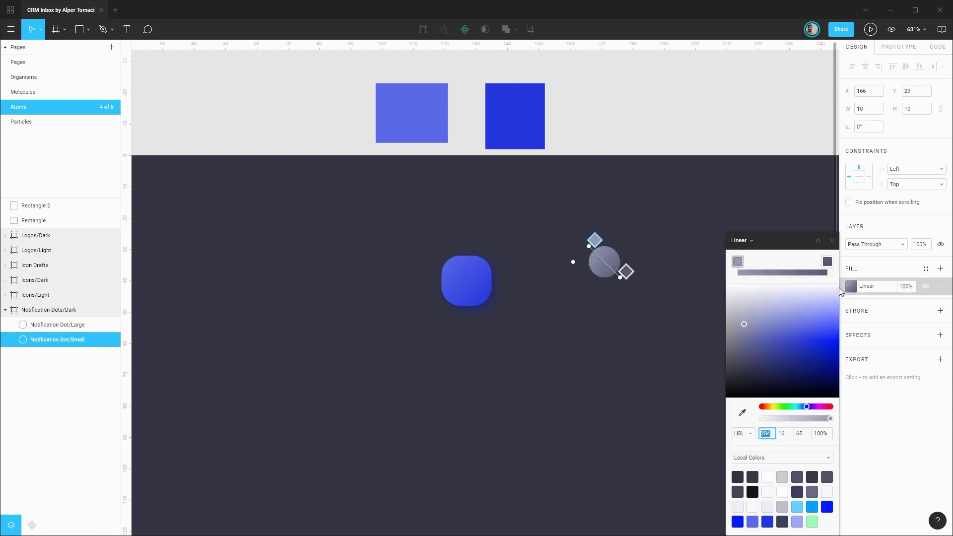
pyautogui.click(737, 263)
pyautogui.click(419, 128)
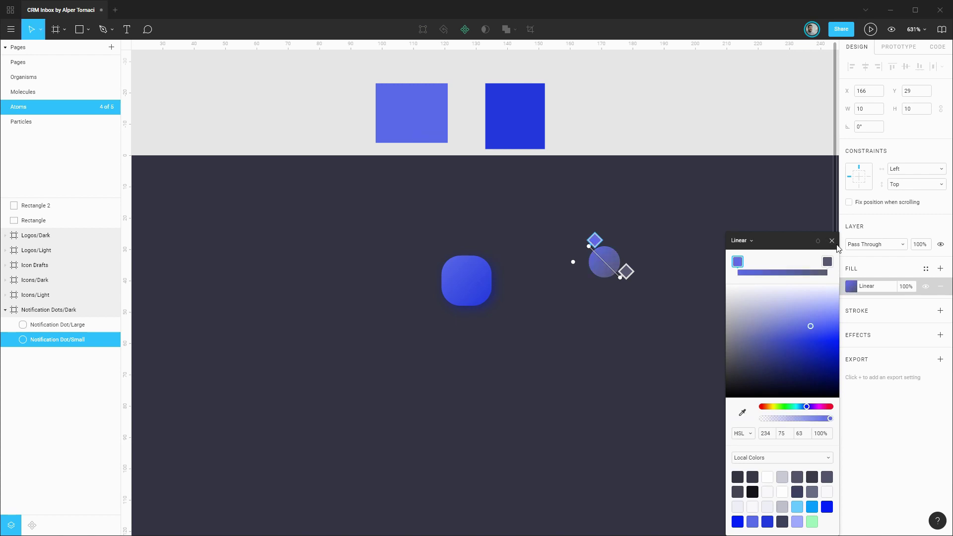
pyautogui.click(827, 262)
pyautogui.click(743, 412)
pyautogui.click(522, 112)
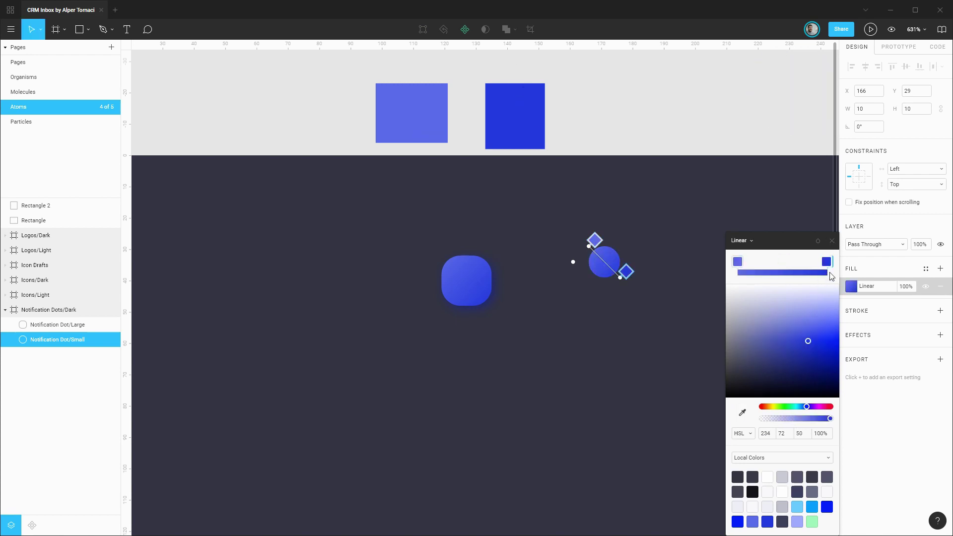
pyautogui.press('Escape')
pyautogui.click(708, 128)
# Delete both blue sample rectangles
pyautogui.click(516, 117)
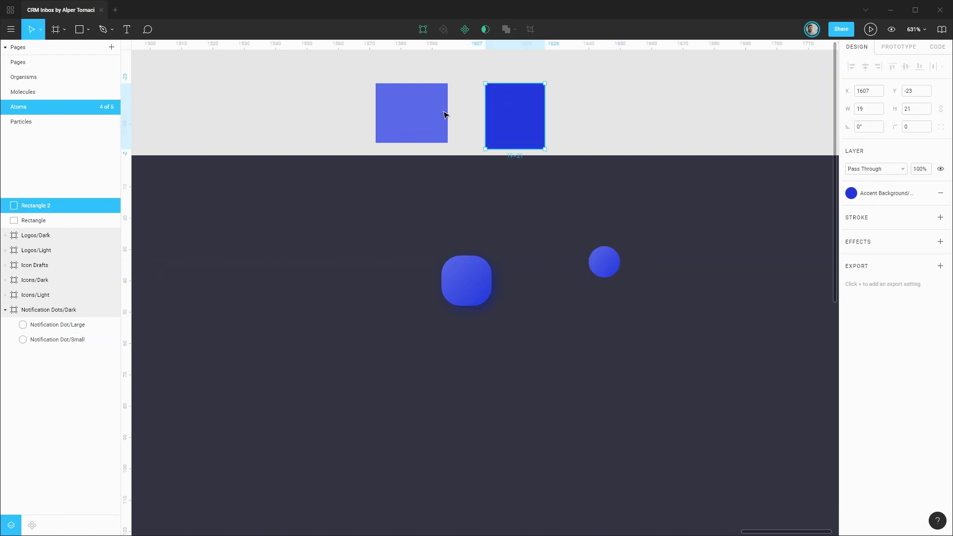
pyautogui.press('Delete')
pyautogui.click(425, 113)
pyautogui.press('Delete')
pyautogui.click(478, 286)
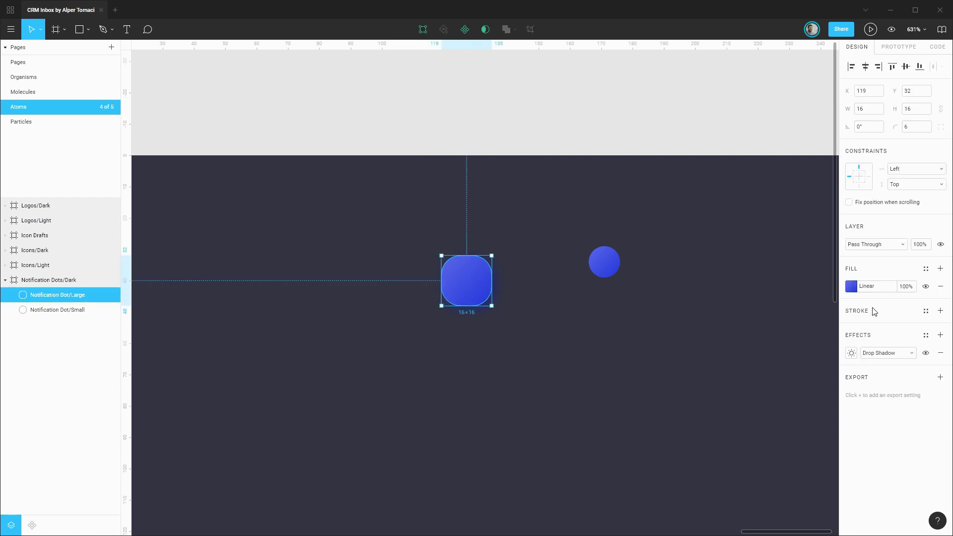
# Save the large dot's gradient as the colour style Notification Dot Gradient
pyautogui.click(926, 269)
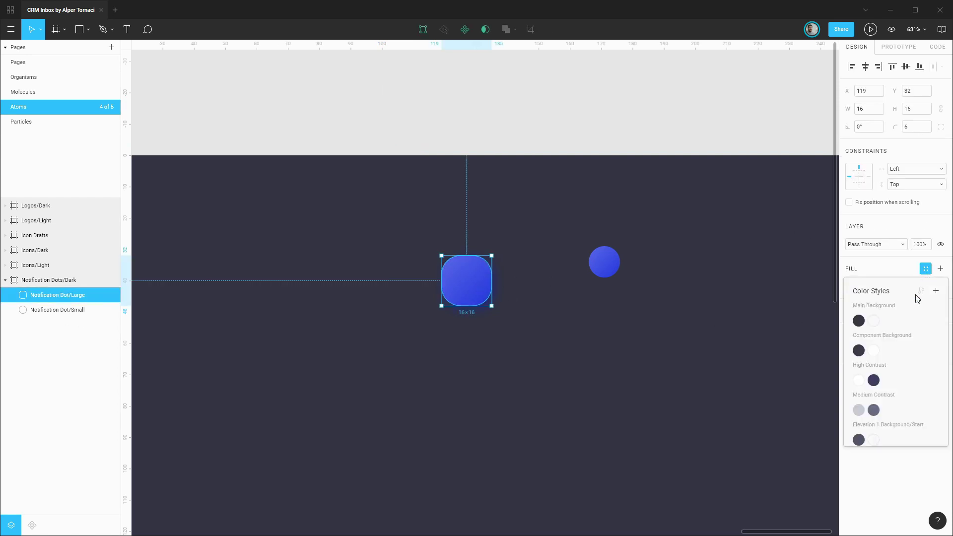
pyautogui.click(936, 291)
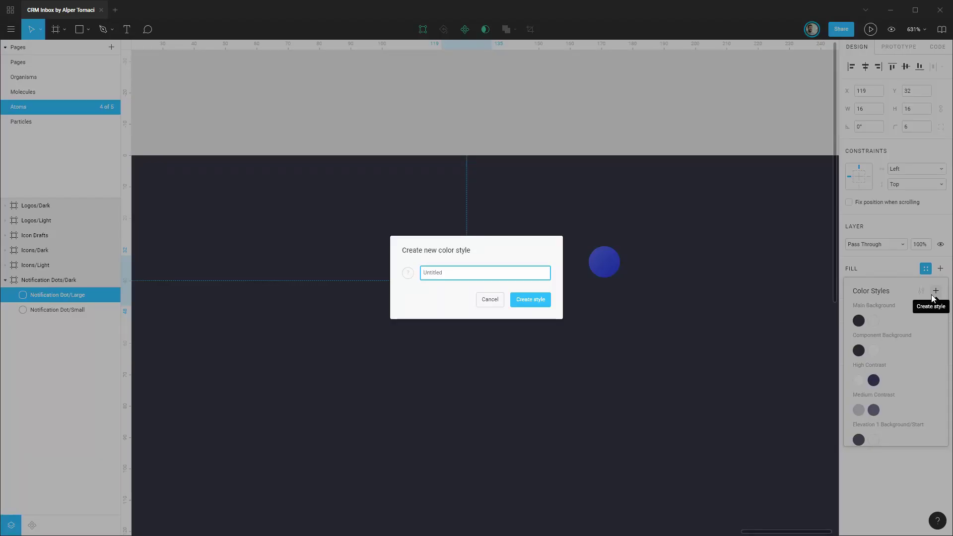
pyautogui.write('Notification Dot Gradient')
pyautogui.press('Return')
# Apply the Notification Dot Gradient style to the small dot's fill
pyautogui.click(604, 262)
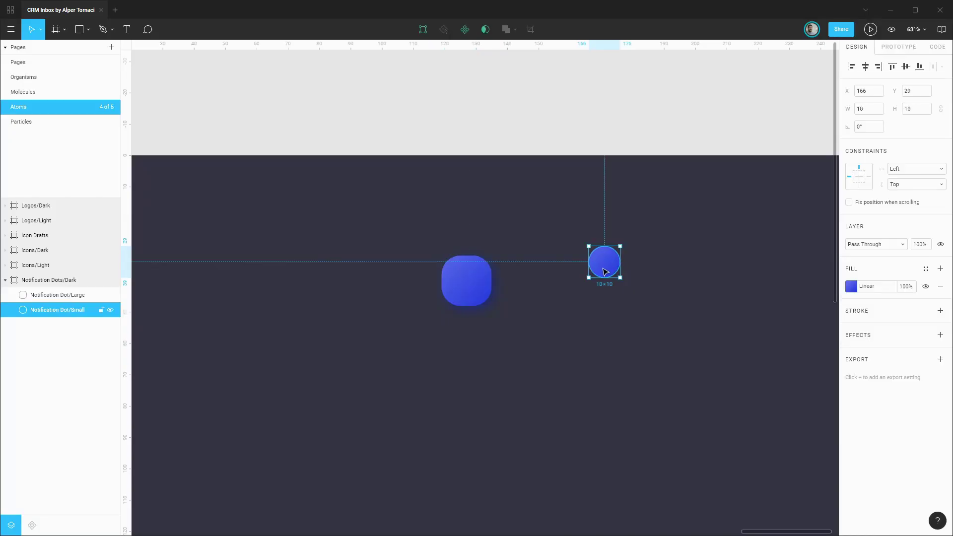
pyautogui.click(926, 268)
pyautogui.click(861, 309)
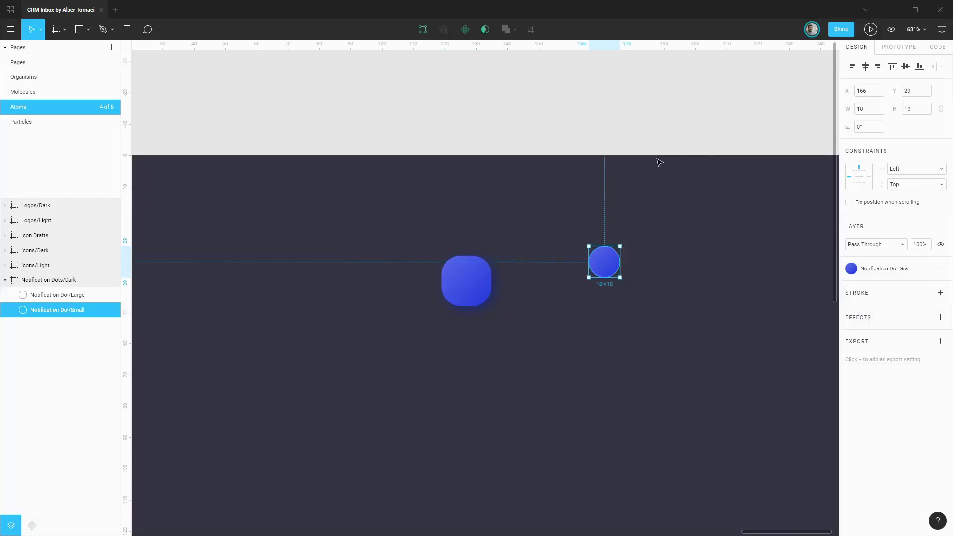
pyautogui.click(665, 150)
pyautogui.click(480, 276)
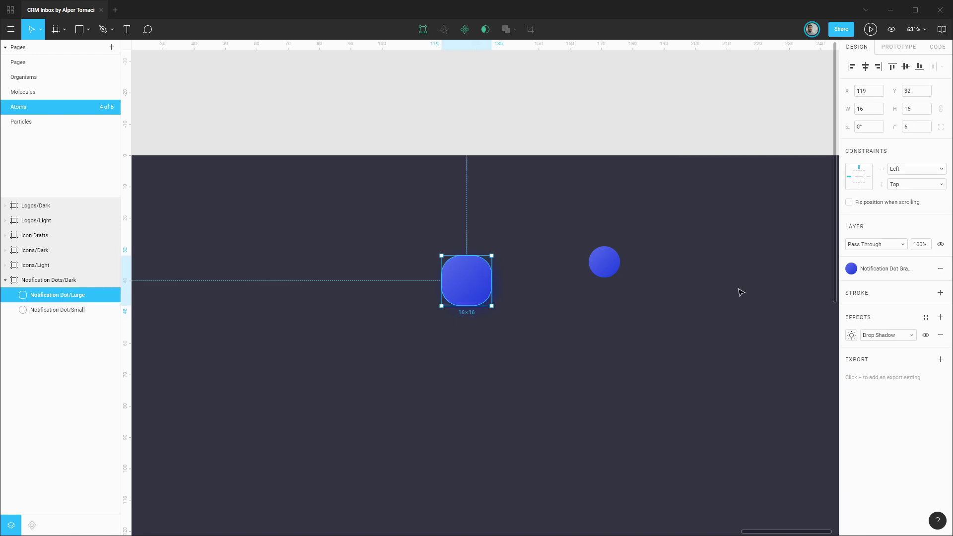
# Darken the large dot's drop shadow colour to HSL lightness 20
pyautogui.click(926, 317)
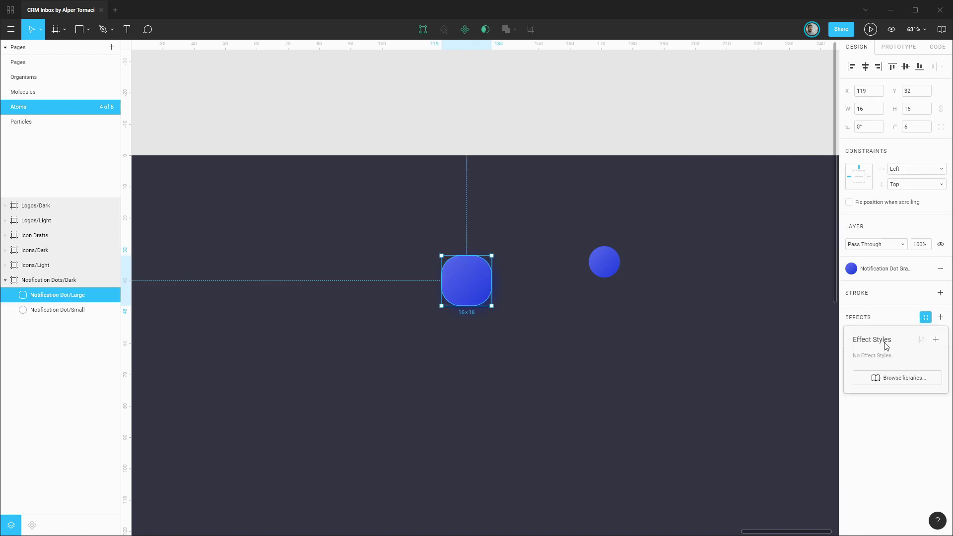
pyautogui.click(906, 324)
pyautogui.click(851, 335)
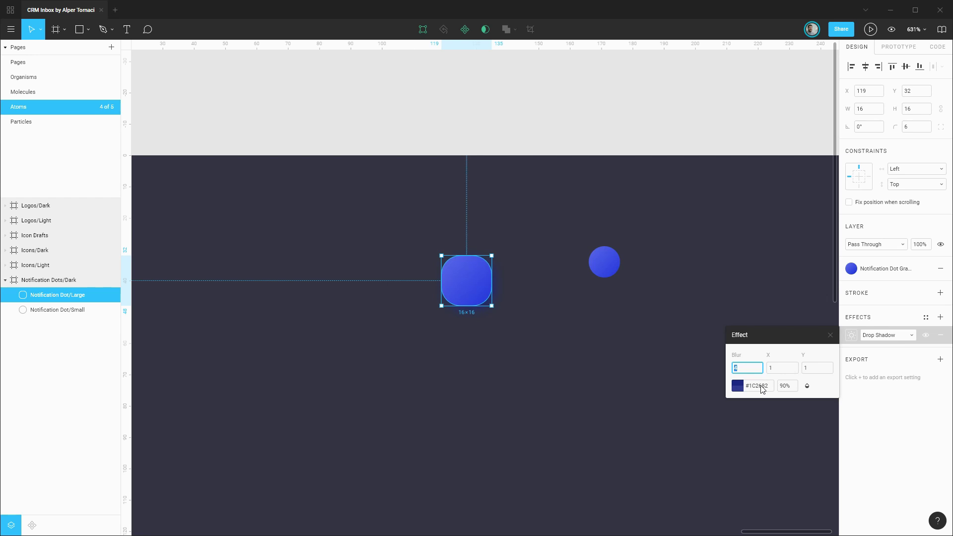
pyautogui.click(738, 386)
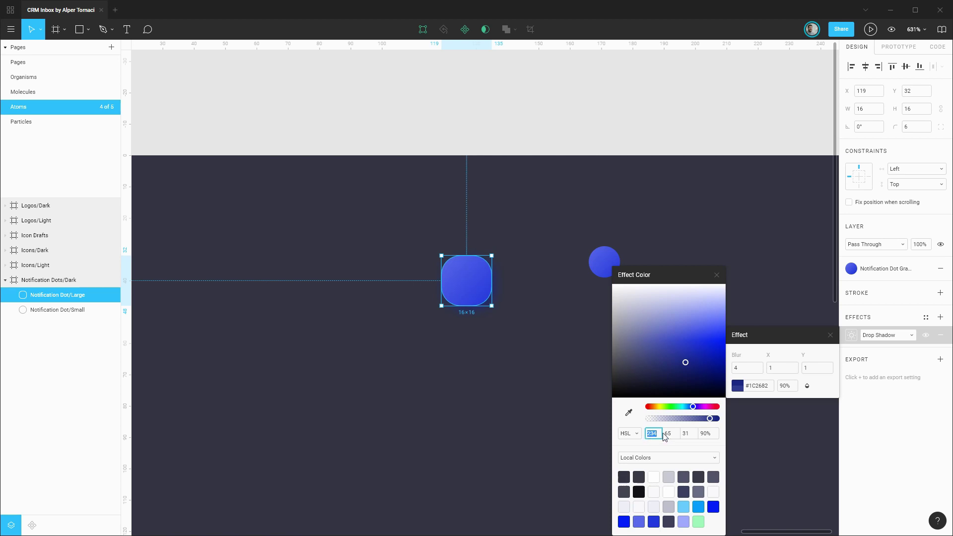
pyautogui.click(686, 435)
pyautogui.press('Return')
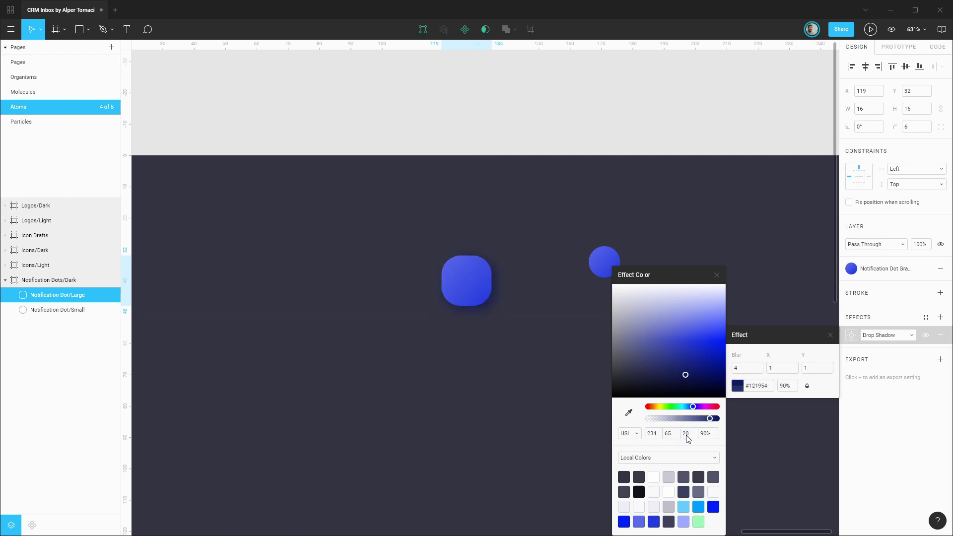
# Raise the shadow colour's saturation to 72 and set its opacity to 40%
pyautogui.click(670, 434)
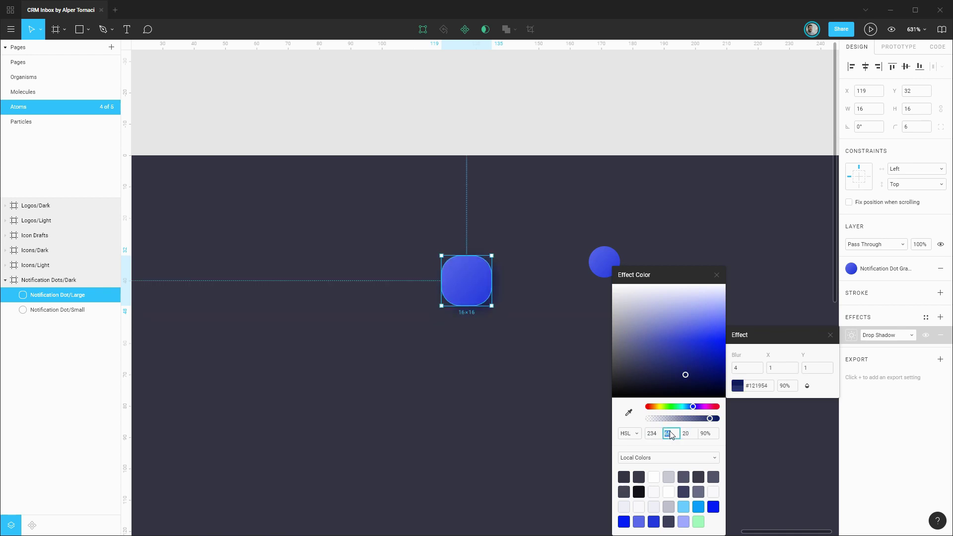
pyautogui.press('Up')
pyautogui.press('Up')
pyautogui.press('Up')
pyautogui.press('Up')
pyautogui.press('Up')
pyautogui.click(707, 433)
pyautogui.press('Return')
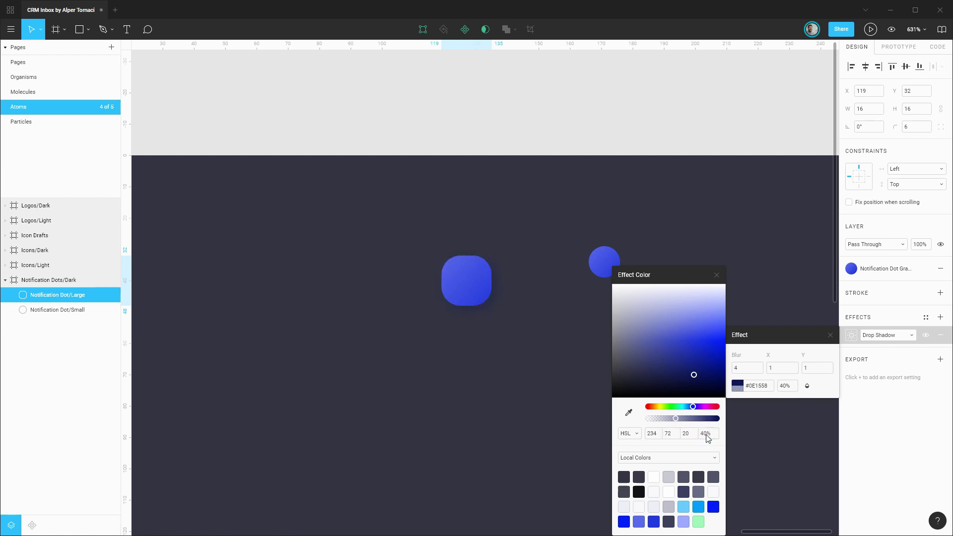
pyautogui.click(707, 434)
pyautogui.write('50')
pyautogui.press('Return')
pyautogui.hotkey('ctrl', 'z')
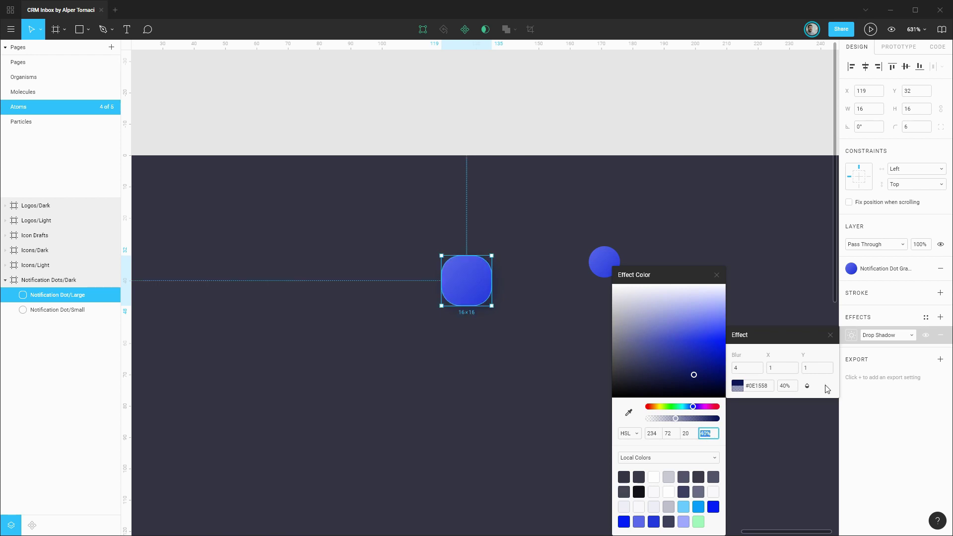
# Save the large dot's shadow as the effect style Notification Dot Shadow/Dark
pyautogui.click(894, 318)
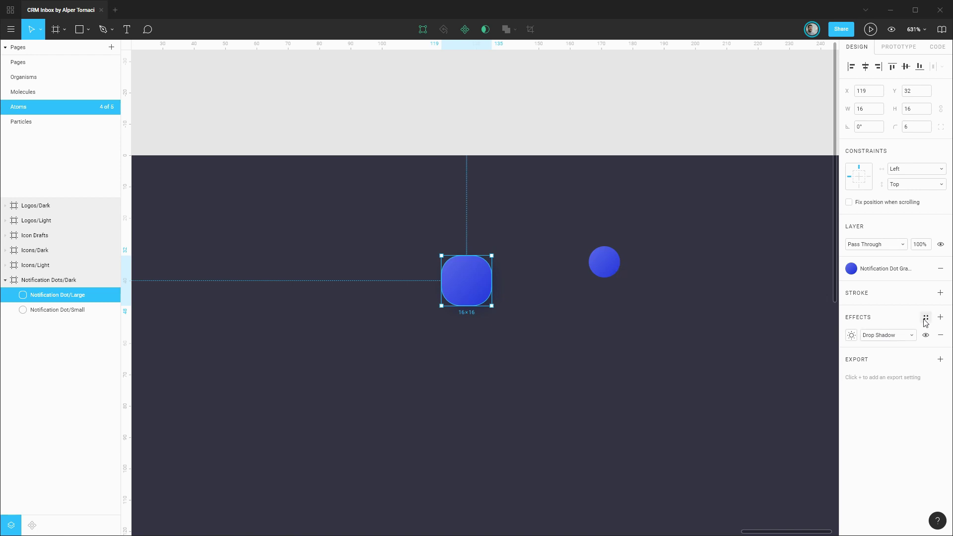
pyautogui.click(926, 317)
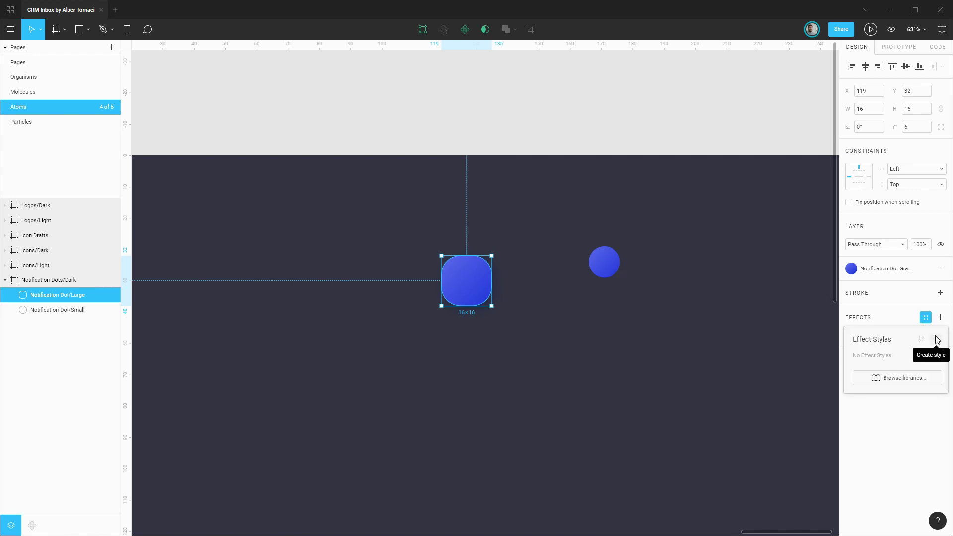
pyautogui.click(936, 342)
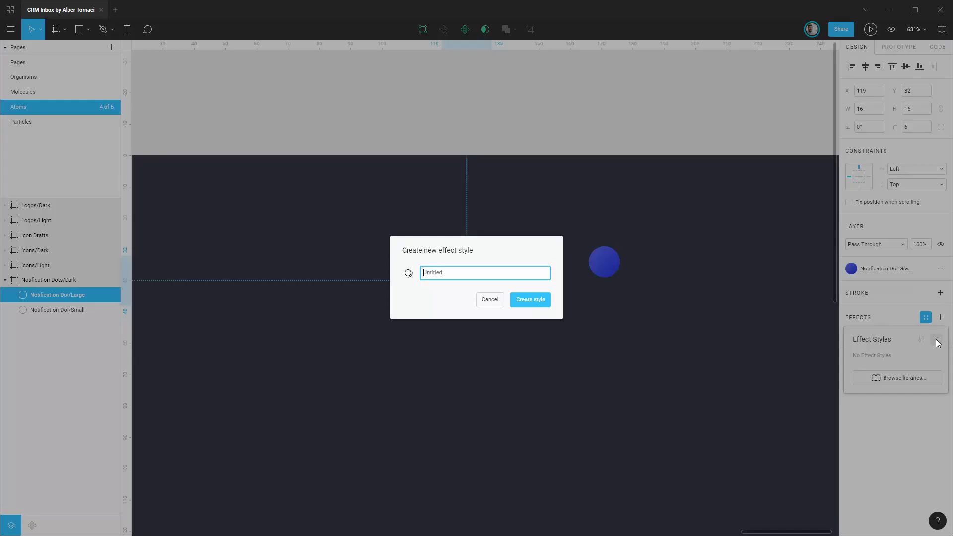
pyautogui.write('Notification Dot Shadow/Dark')
pyautogui.press('Return')
# Give the small dot a drop shadow using the Notification Dot Shadow/Dark style
pyautogui.click(609, 263)
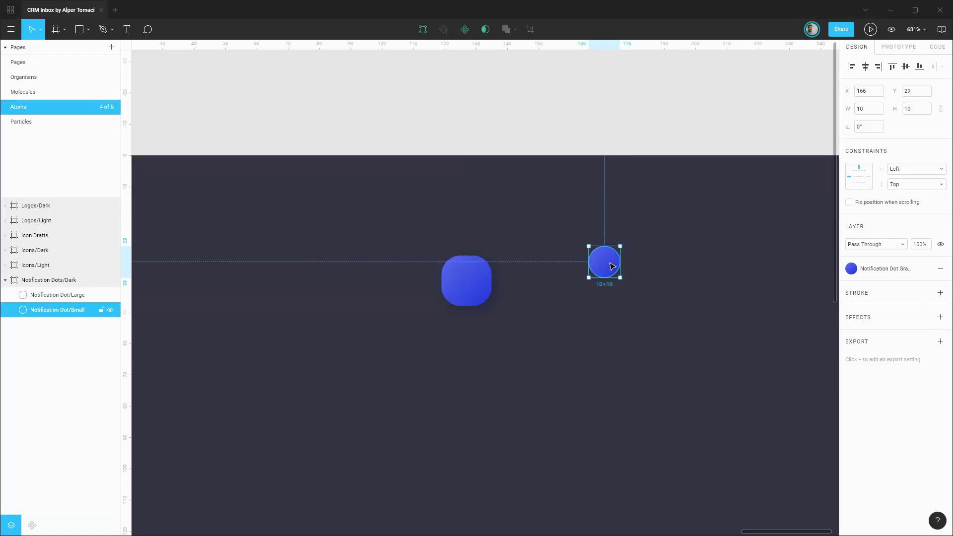
pyautogui.click(940, 317)
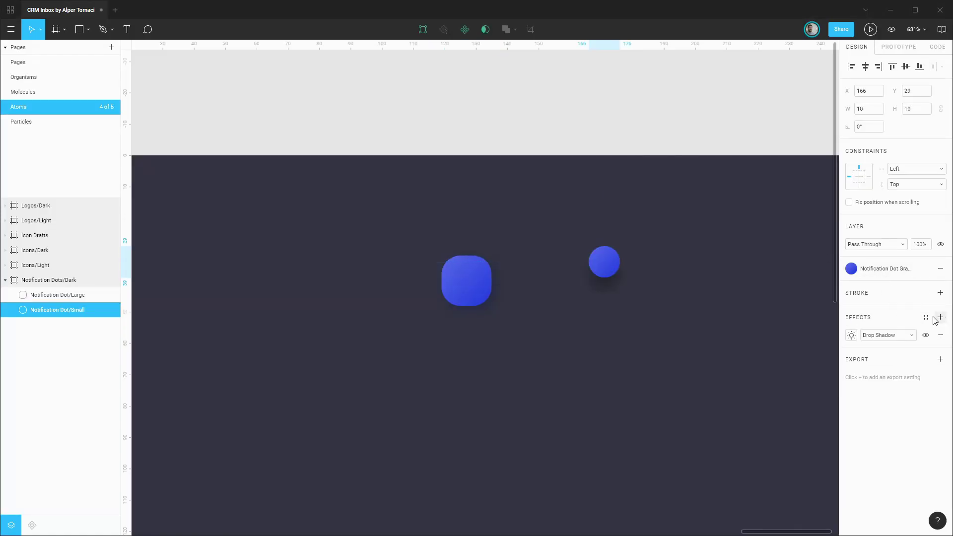
pyautogui.click(926, 318)
pyautogui.click(873, 368)
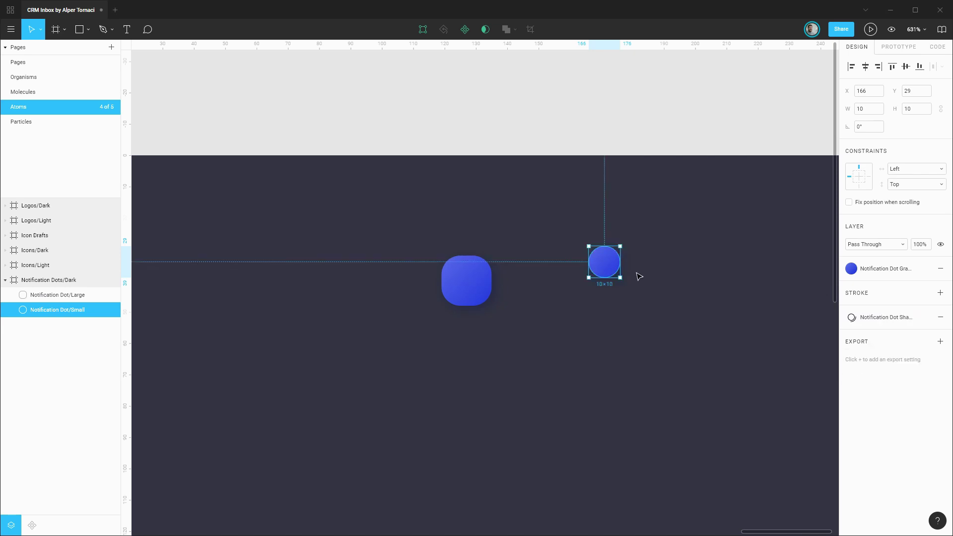
pyautogui.click(713, 281)
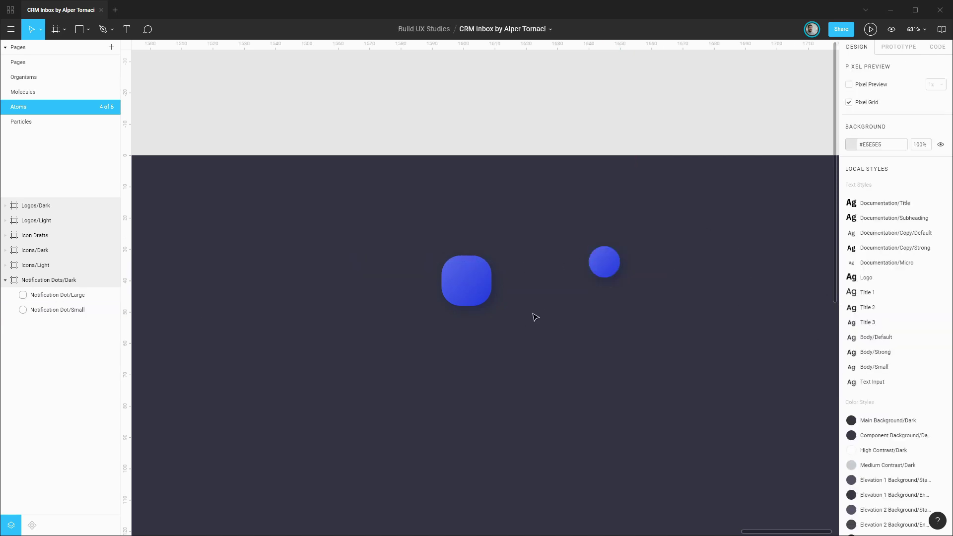
# Raise Notification Dot/Large's corner radius from 6 to 7 and zoom in to inspect the rounding
pyautogui.click(59, 298)
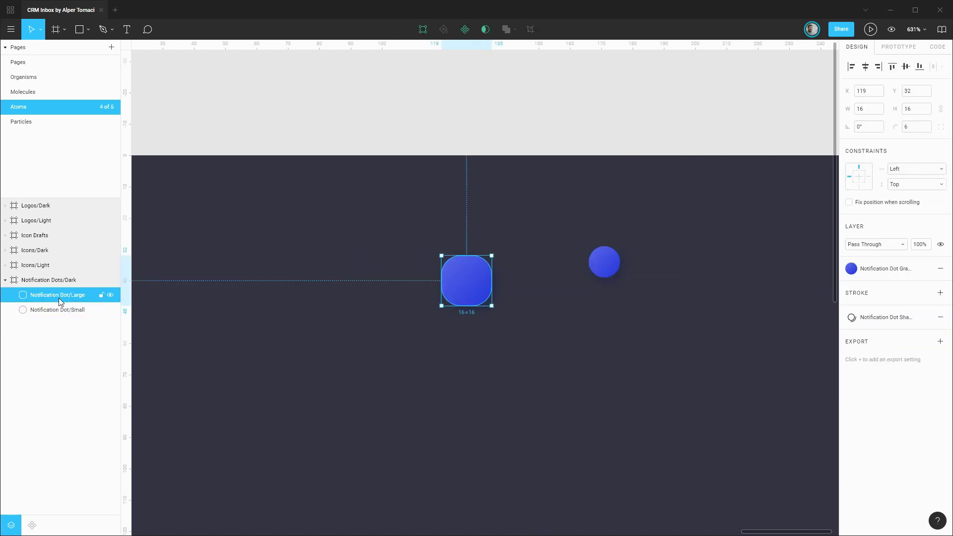
pyautogui.click(408, 236)
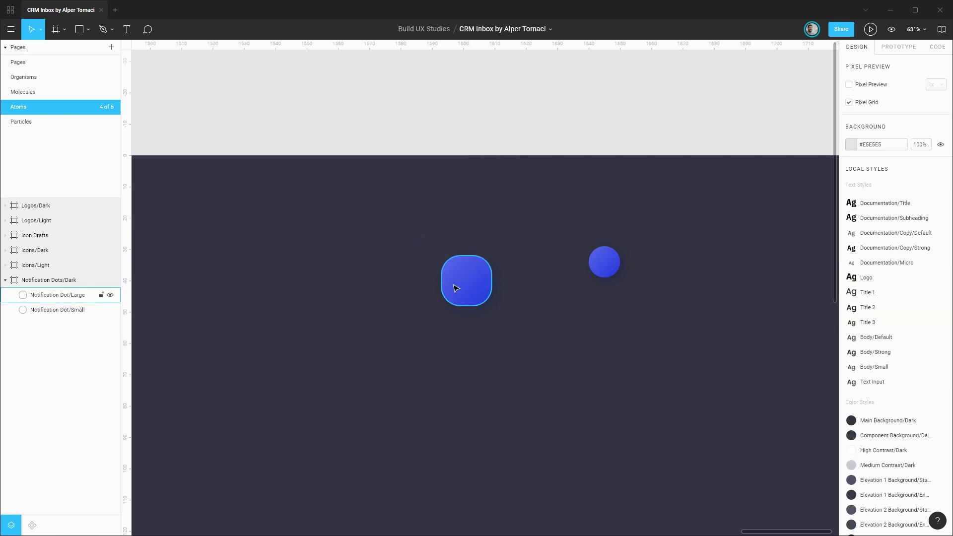
pyautogui.click(472, 298)
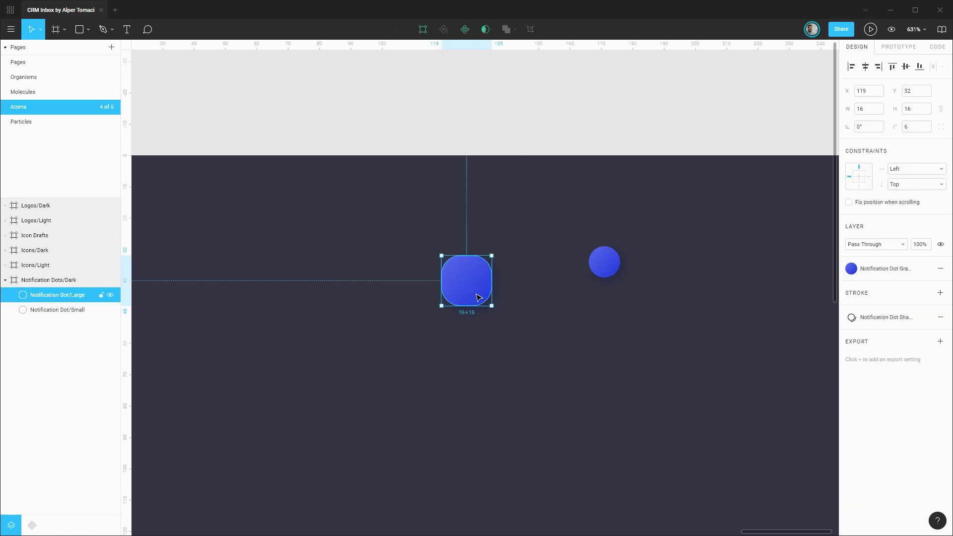
pyautogui.click(918, 128)
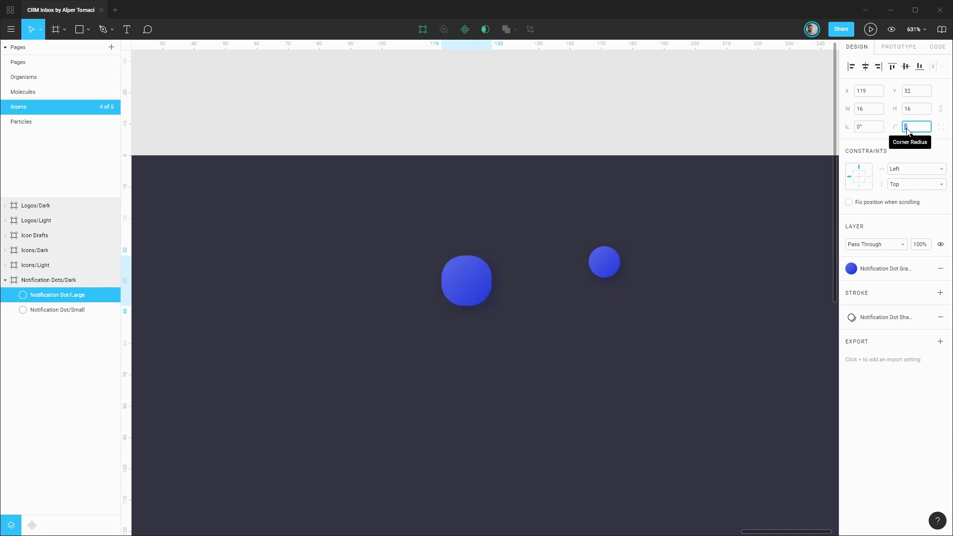
pyautogui.click(572, 214)
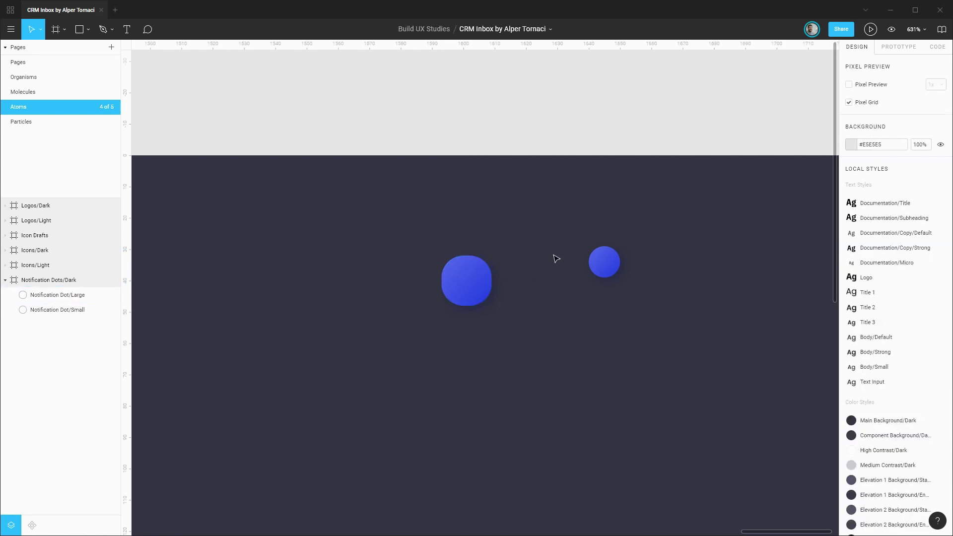
pyautogui.scroll(5, 473, 283)
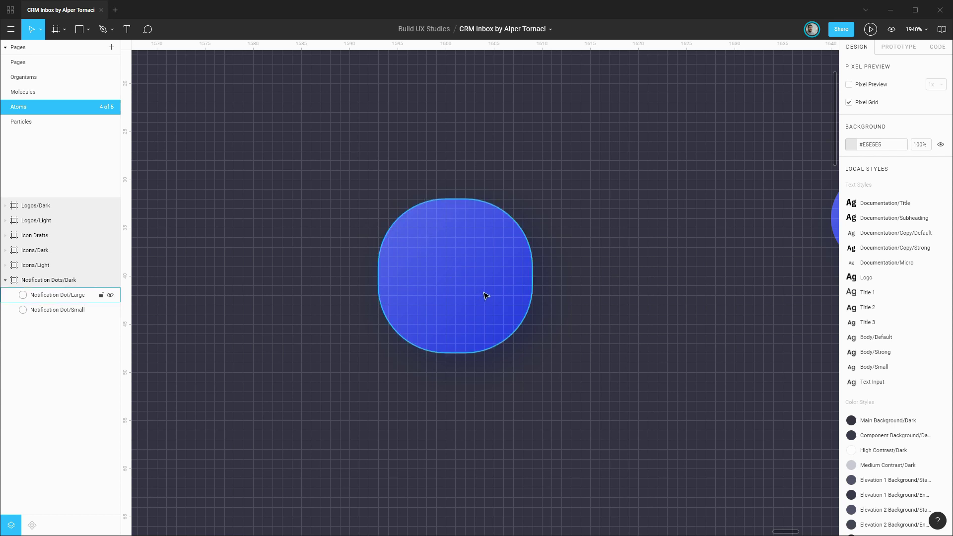
pyautogui.scroll(-5, 477, 273)
pyautogui.click(486, 267)
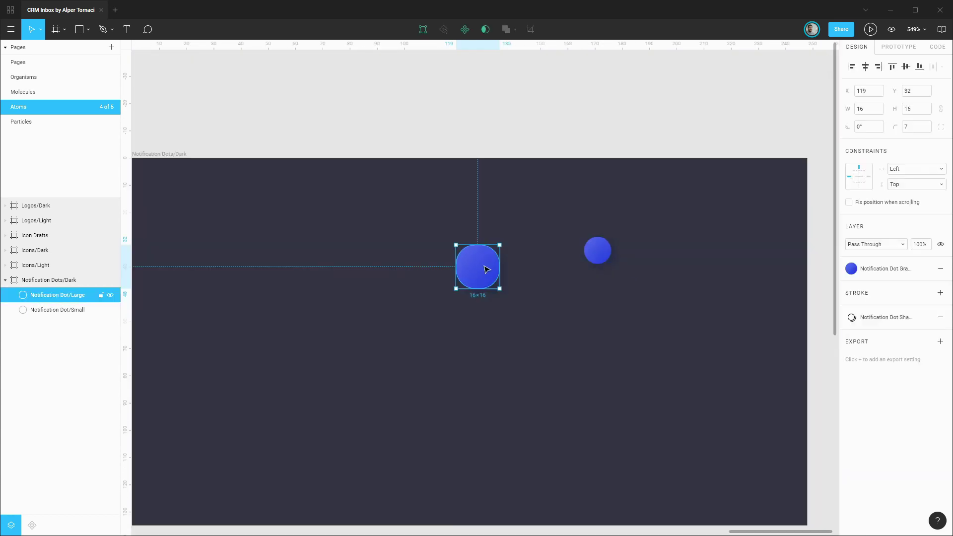
pyautogui.scroll(4, 485, 263)
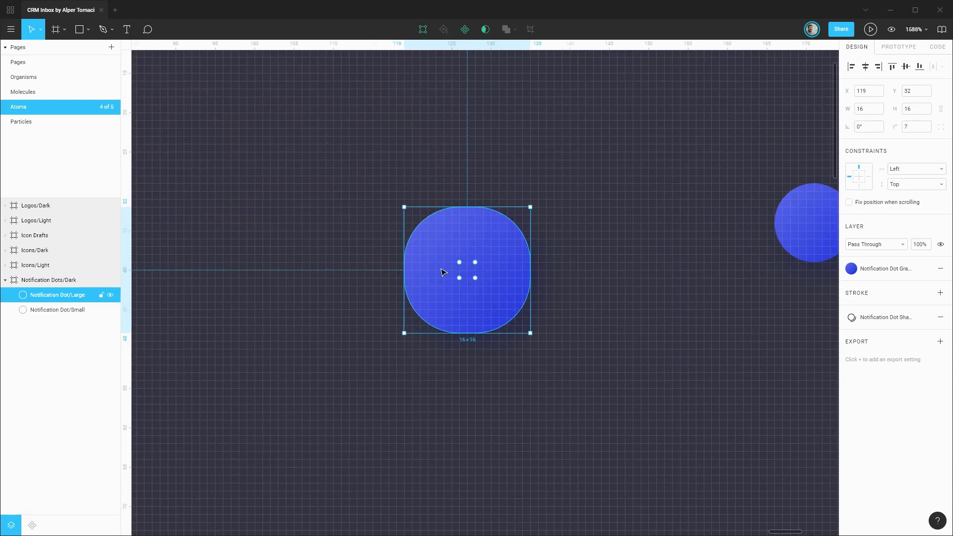
pyautogui.scroll(-5, 521, 281)
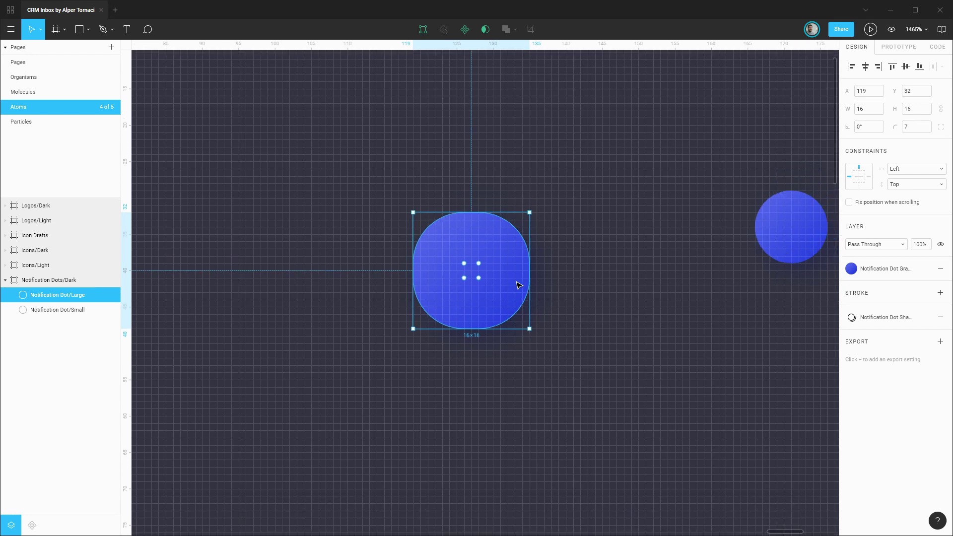
pyautogui.click(538, 244)
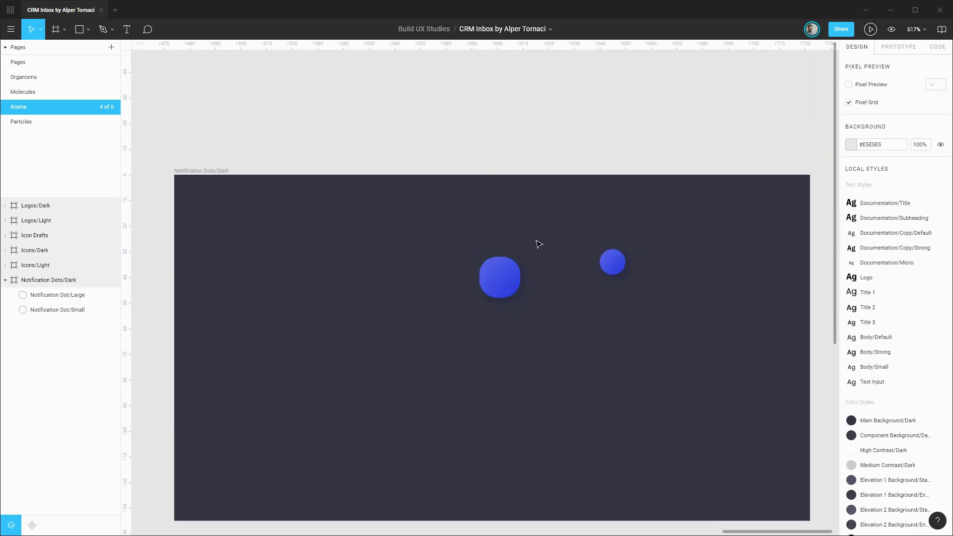
# Turn Notification Dot/Large and Notification Dot/Small into components with Ctrl+Alt+K
pyautogui.click(75, 295)
pyautogui.hotkey('ctrl', 'alt', 'k')
pyautogui.click(55, 312)
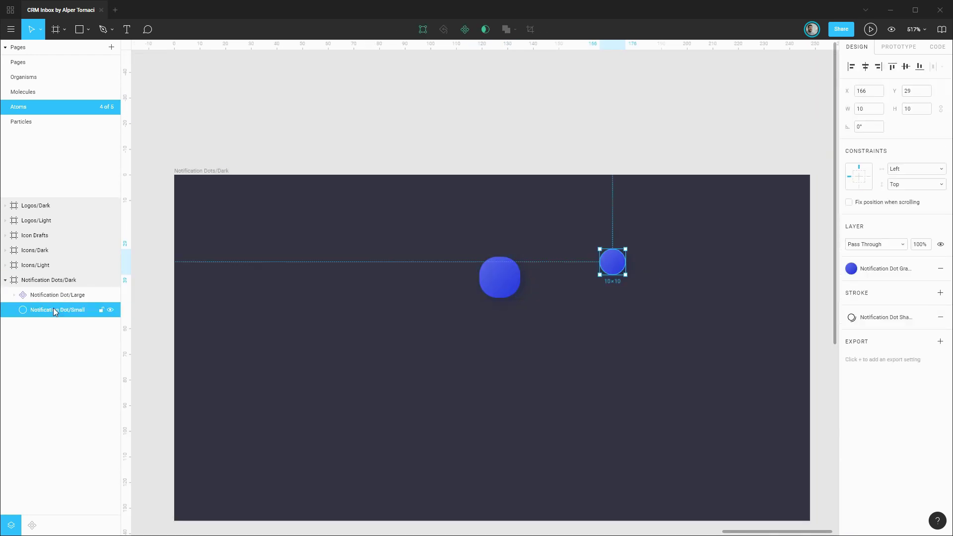
pyautogui.hotkey('ctrl', 'alt', 'k')
# Space the two dots 32 apart, shrink their frame to 122×80, and duplicate it beside
pyautogui.click(514, 279)
pyautogui.keyDown('shift'); pyautogui.click(620, 263); pyautogui.keyUp('shift')
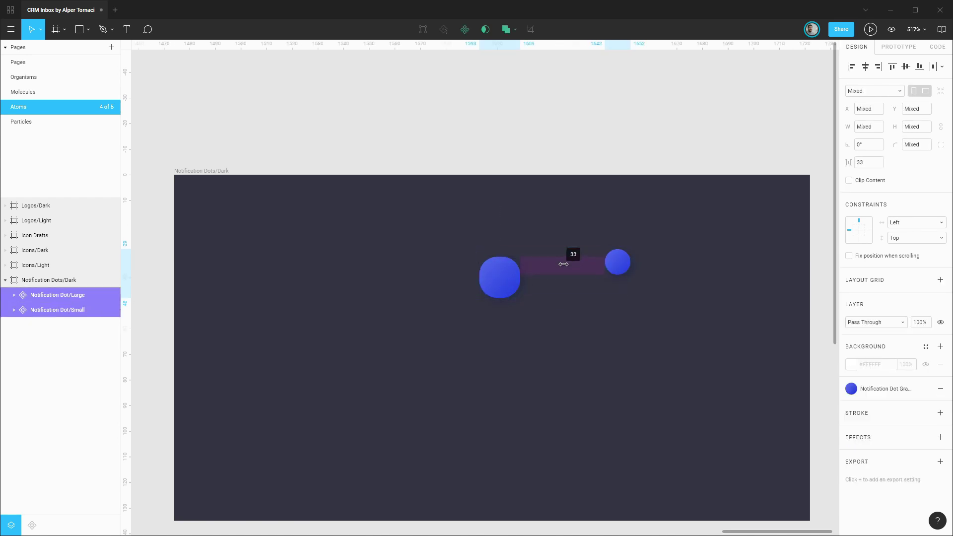
pyautogui.moveTo(561, 265); pyautogui.dragTo(283, 196)
pyautogui.press('Escape')
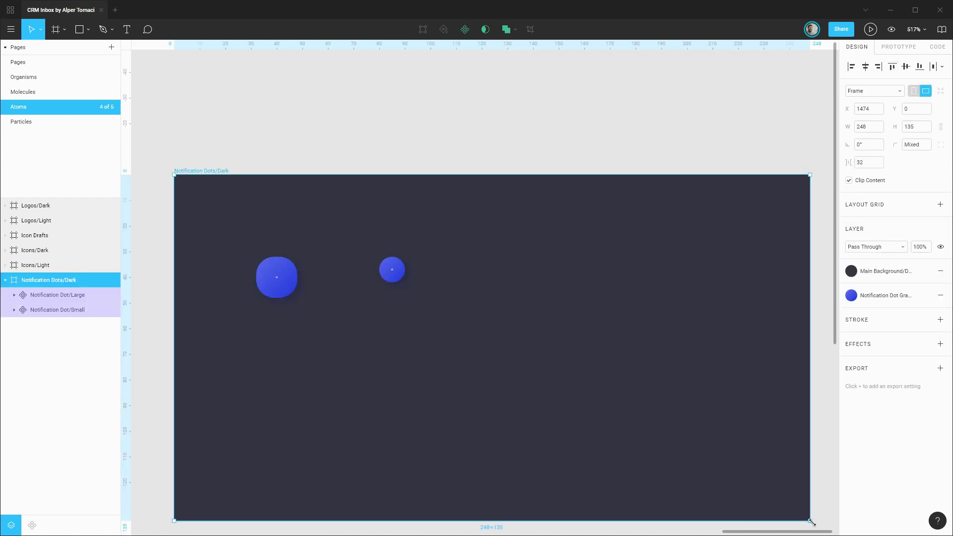
pyautogui.moveTo(809, 521); pyautogui.dragTo(488, 382)
pyautogui.scroll(-5, 431, 185)
pyautogui.click(431, 184)
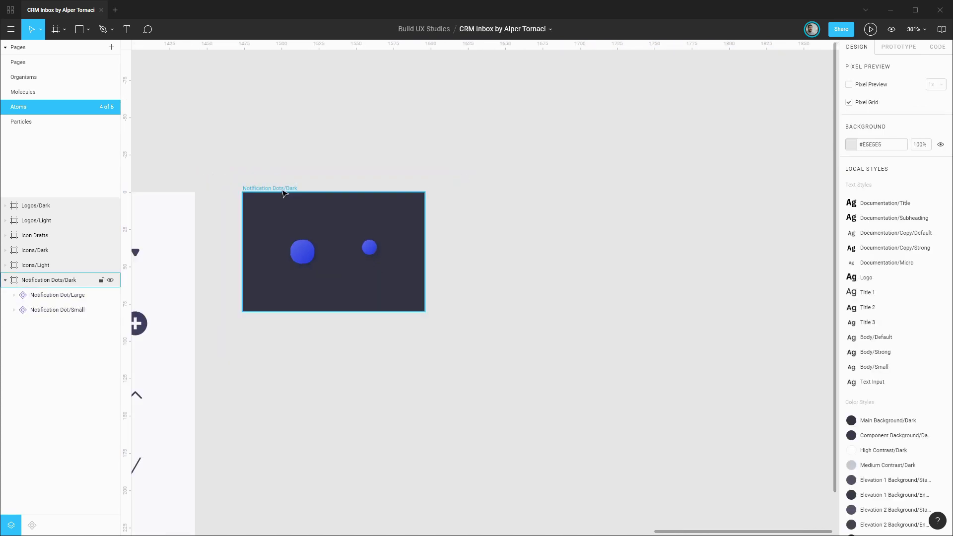
pyautogui.moveTo(269, 188); pyautogui.dragTo(502, 181)
# Move the copied dots frame below the original in the layer order
pyautogui.click(638, 168)
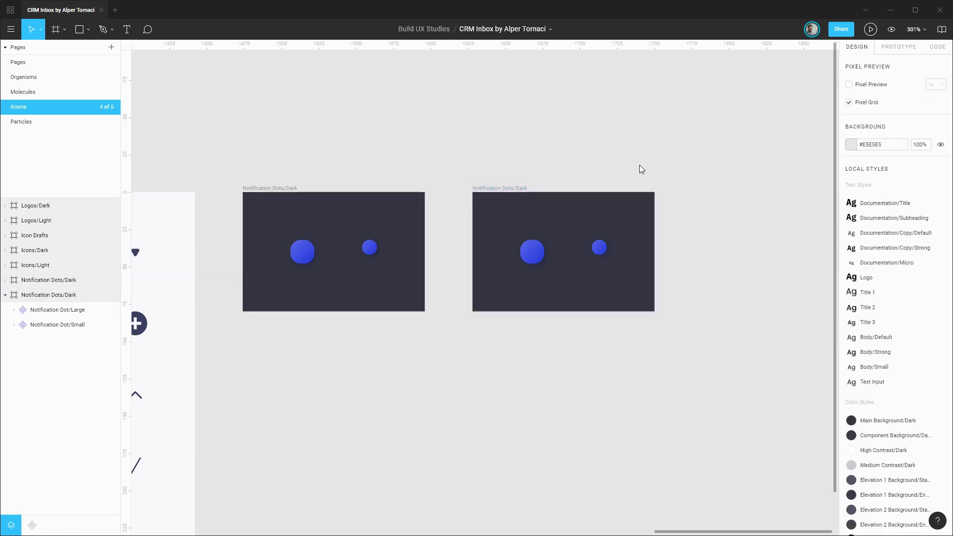
pyautogui.moveTo(638, 168); pyautogui.dragTo(490, 187)
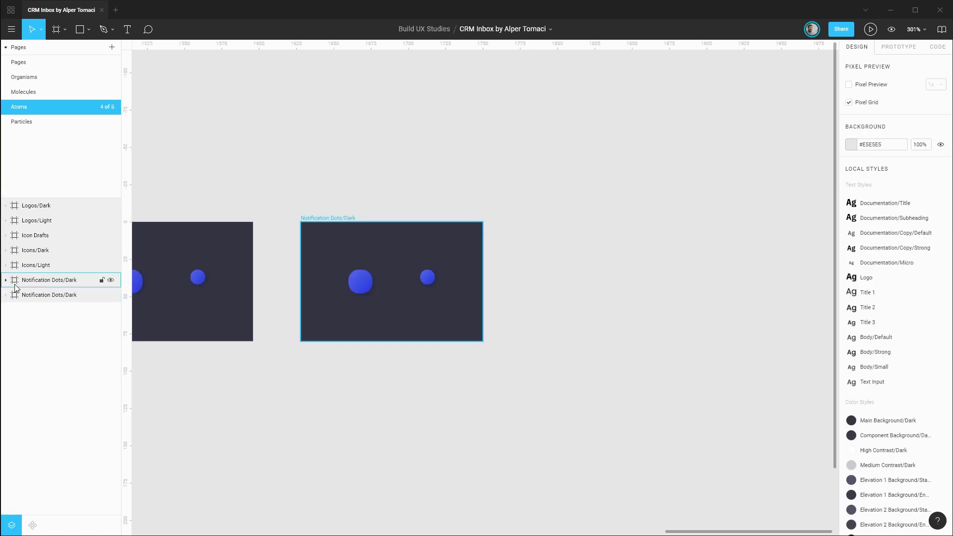
pyautogui.click(47, 282)
pyautogui.moveTo(47, 283); pyautogui.dragTo(49, 304)
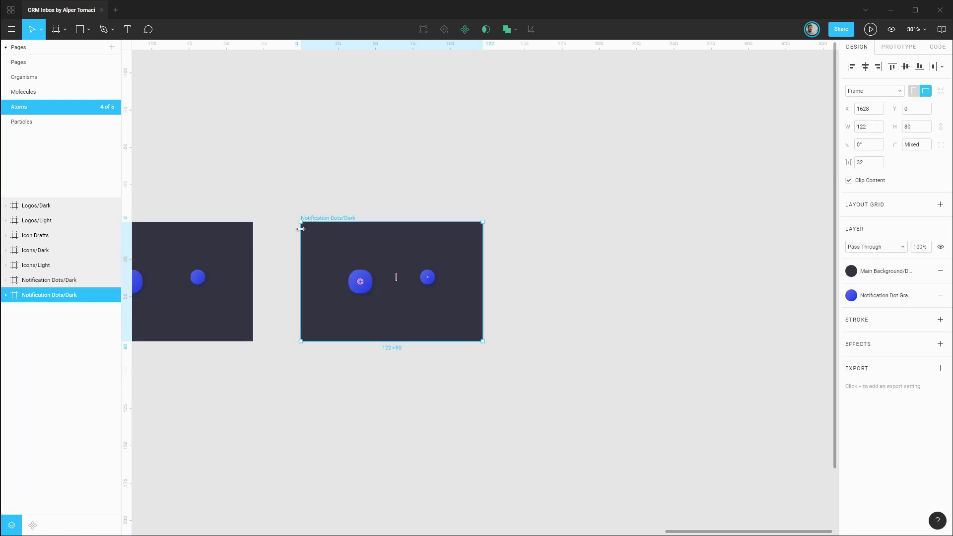
# Rename the copy to 'Notification Dots/Light' and bring up the fill's colour styles
pyautogui.hotkey('ctrl', 'r')
pyautogui.press('Right')
pyautogui.press('BackSpace')
pyautogui.press('BackSpace')
pyautogui.write('Lig')
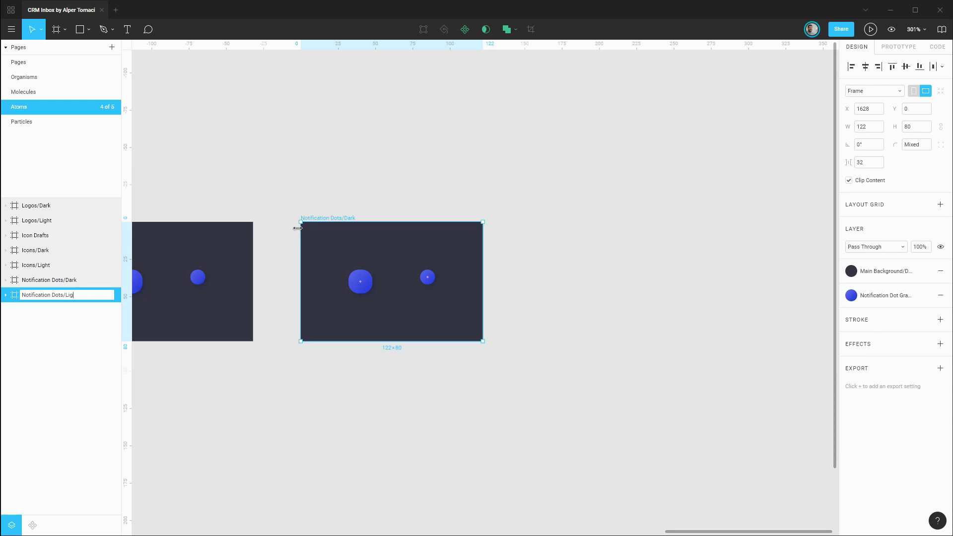
pyautogui.write('ht')
pyautogui.press('Return')
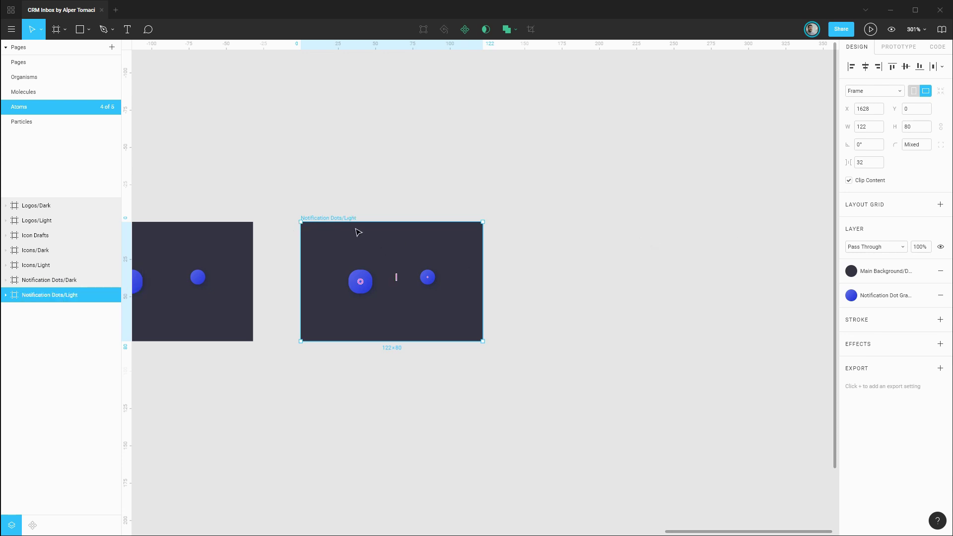
pyautogui.click(894, 272)
# Fill the frame with Main Background/Light and select the shape inside its large dot
pyautogui.click(875, 341)
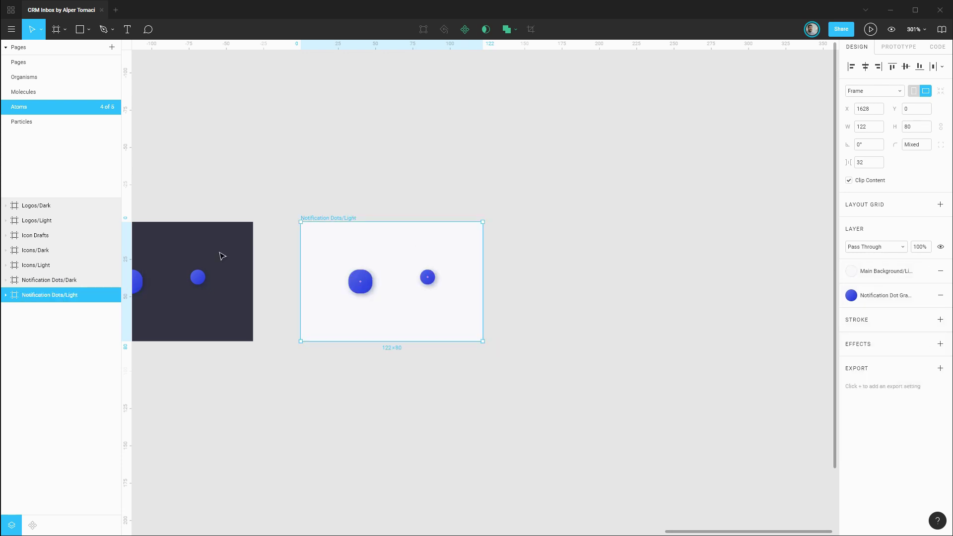
pyautogui.click(6, 296)
pyautogui.click(70, 310)
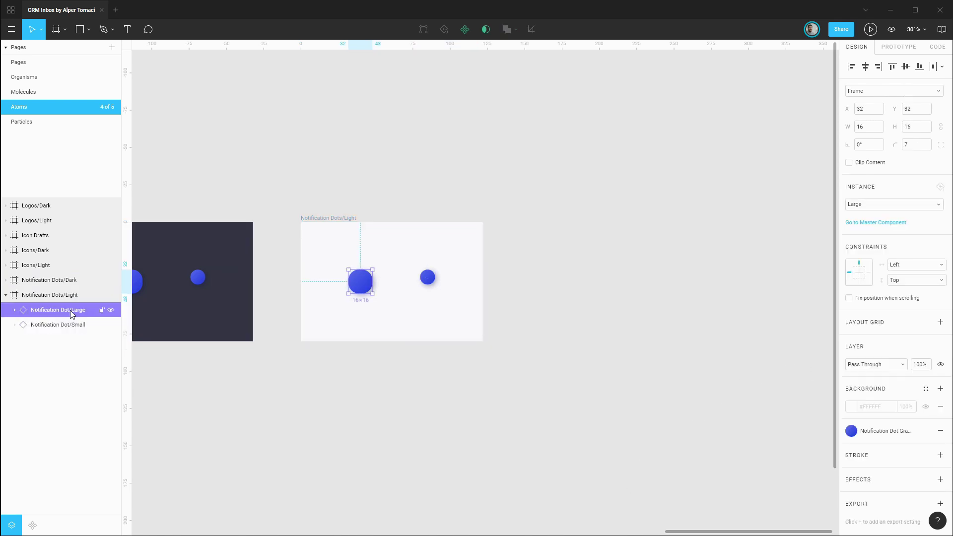
pyautogui.scroll(-2, 447, 298)
pyautogui.click(515, 309)
pyautogui.scroll(10, 546, 316)
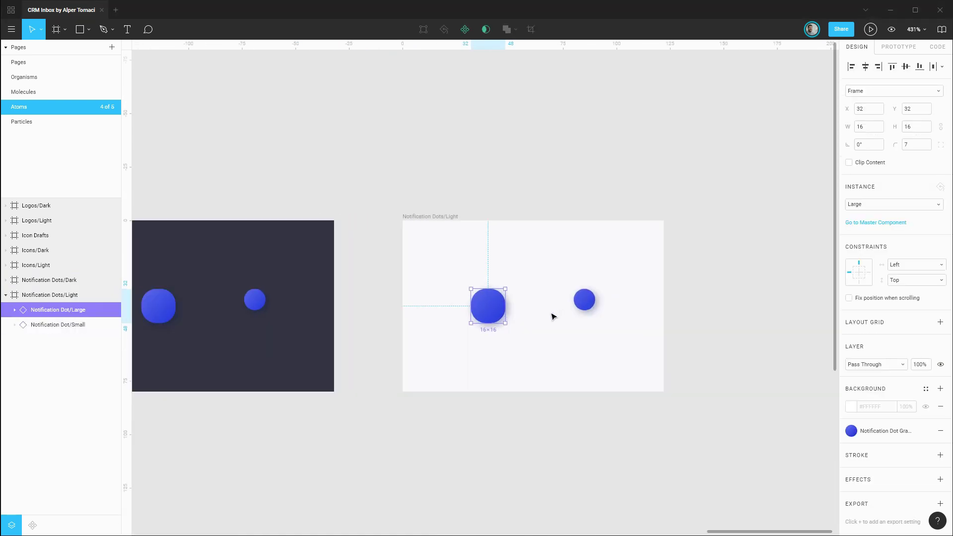
pyautogui.hscroll(2, 496, 283)
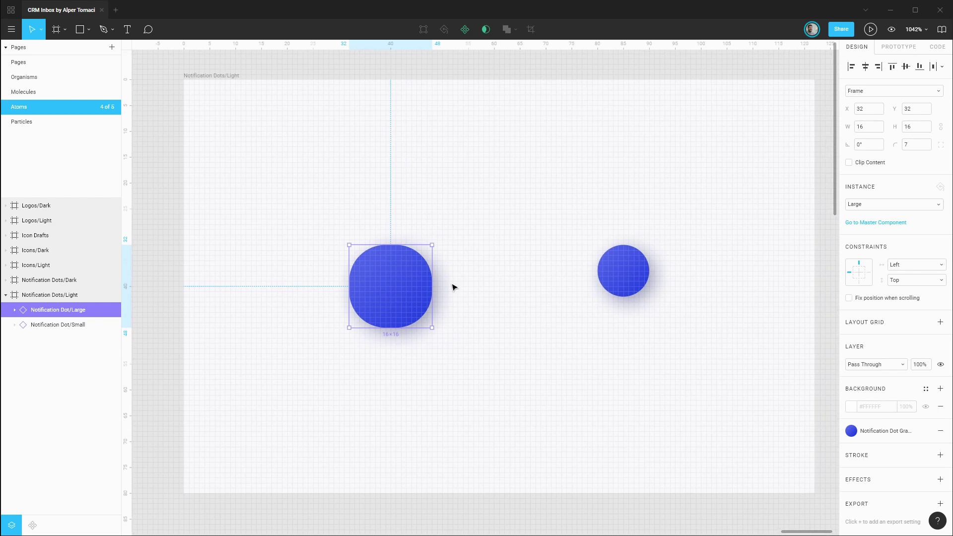
pyautogui.click(15, 310)
pyautogui.click(36, 323)
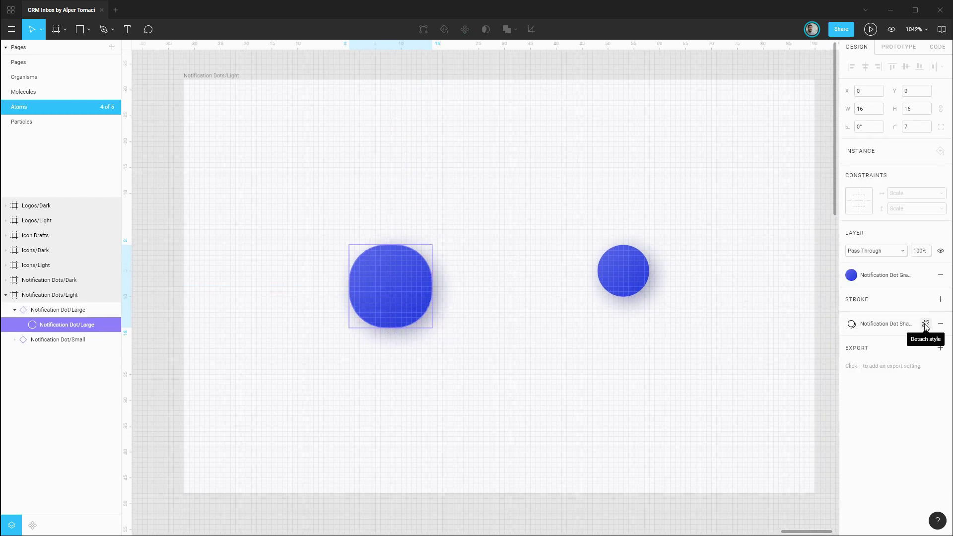
# Detach the dot's shadow style and set its Drop Shadow opacity to 30%
pyautogui.click(926, 326)
pyautogui.click(852, 341)
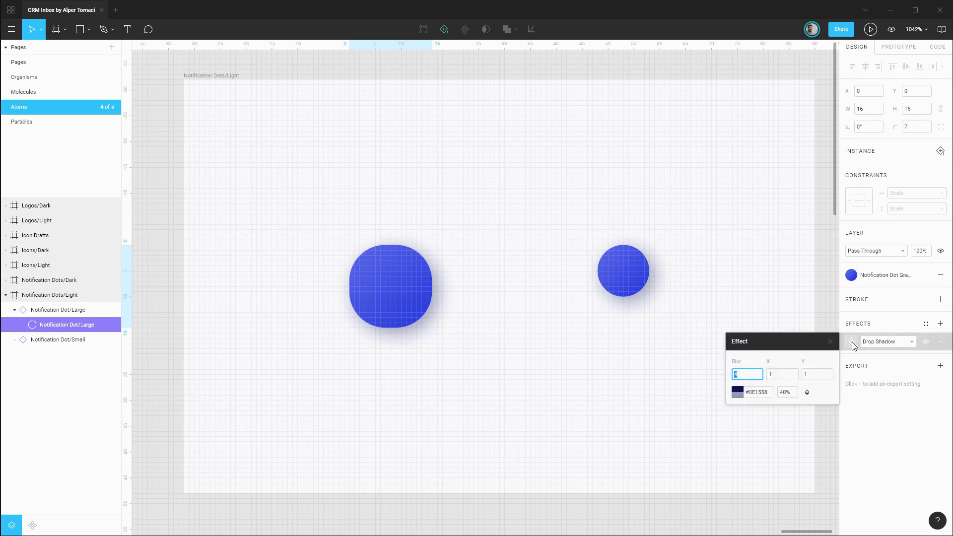
pyautogui.click(793, 394)
pyautogui.write('30')
pyautogui.press('Return')
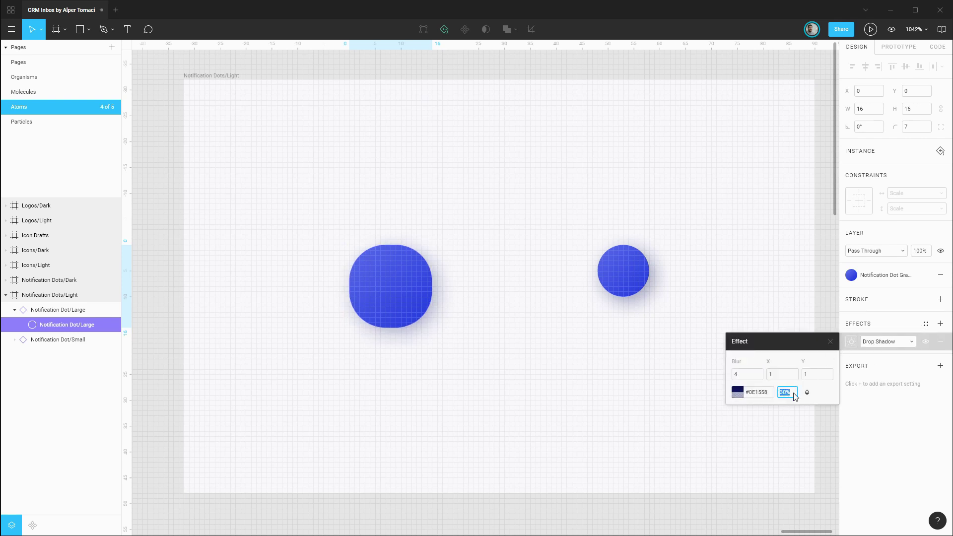
pyautogui.hotkey('shift', 'Down')
pyautogui.hotkey('shift', 'Up')
pyautogui.hotkey('shift', 'Down')
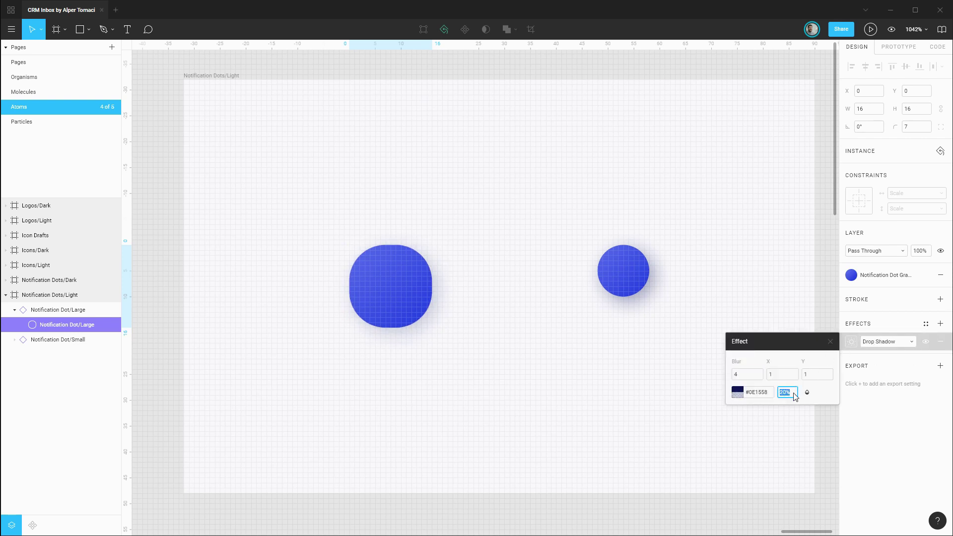
pyautogui.hotkey('shift', 'Up')
pyautogui.click(883, 326)
# Create a new effect style named 'Notification Dot Shadow/Light' from the shadow
pyautogui.click(926, 324)
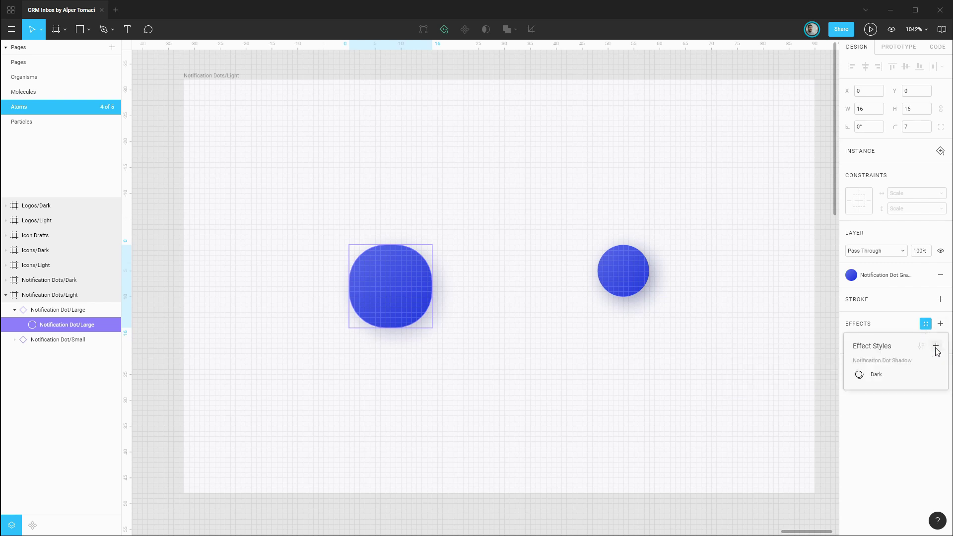
pyautogui.click(936, 346)
pyautogui.write('Notification Dot Shadow/Light')
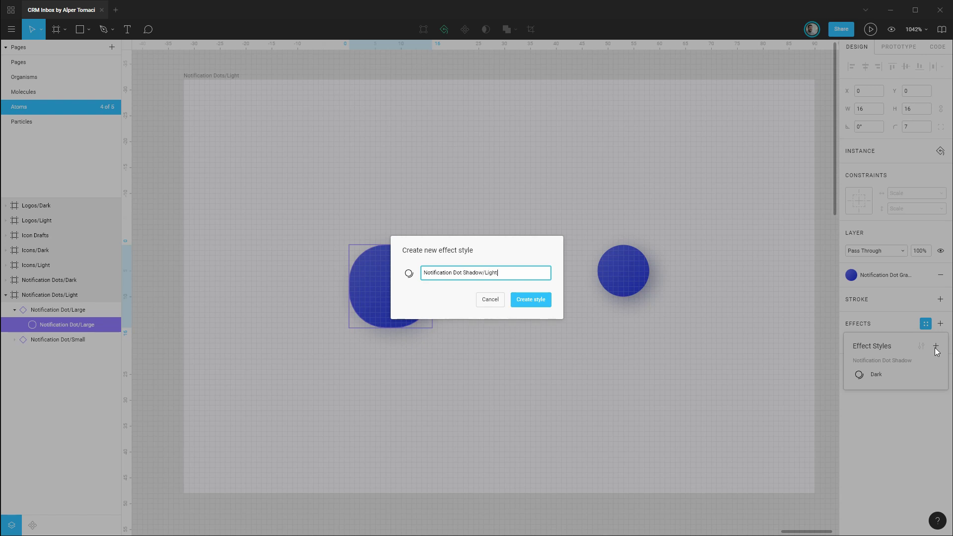
pyautogui.press('Return')
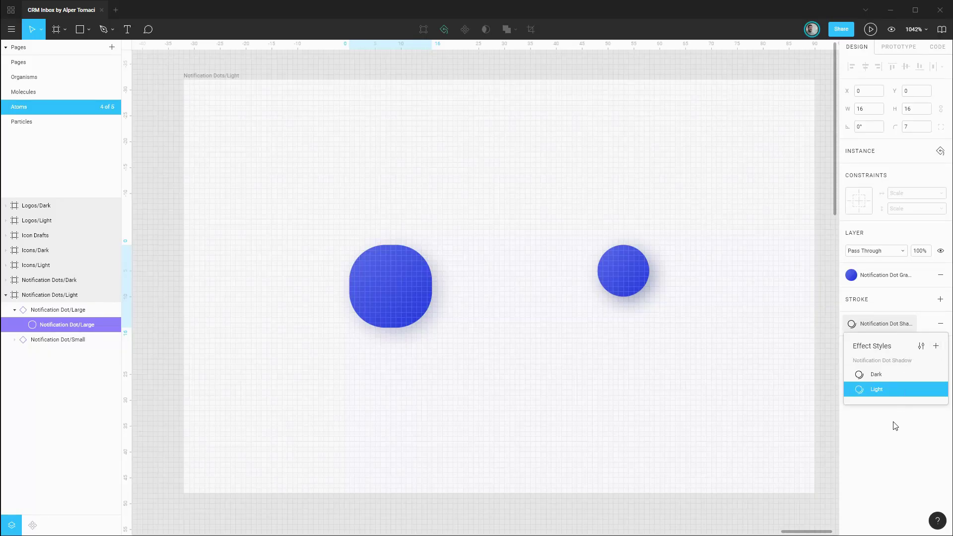
# Finish the Light shadow style and apply it to the small dot's ellipse
pyautogui.click(614, 282)
pyautogui.click(16, 341)
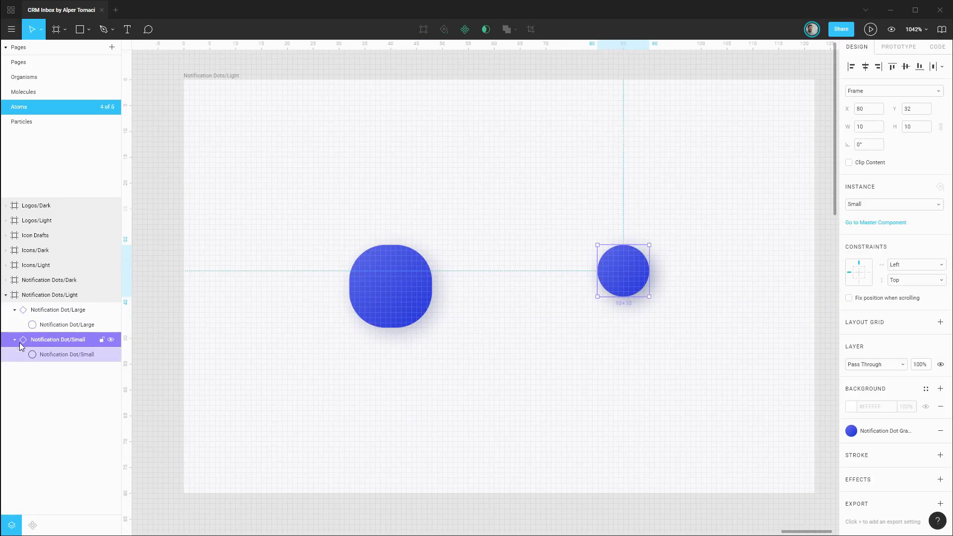
pyautogui.click(60, 354)
pyautogui.click(894, 324)
pyautogui.click(881, 386)
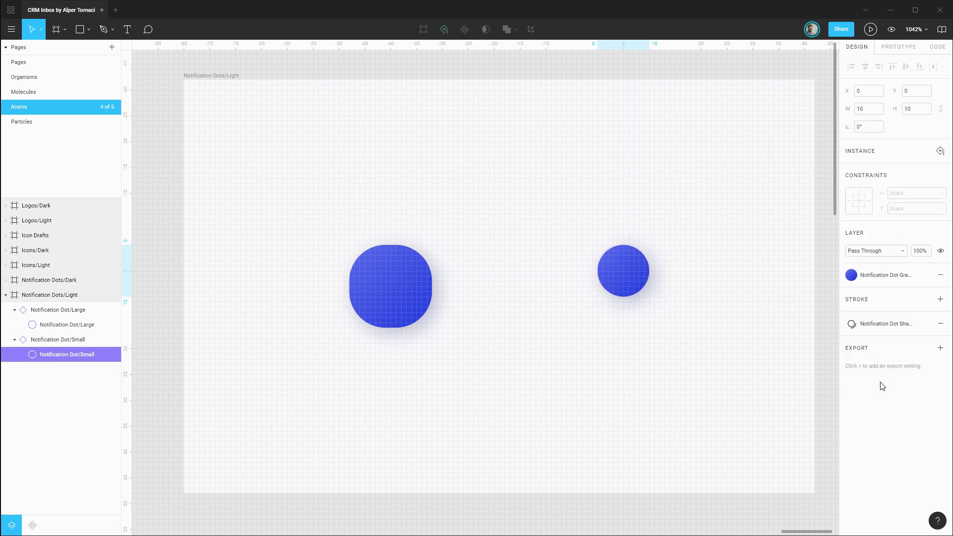
pyautogui.click(14, 340)
pyautogui.click(44, 338)
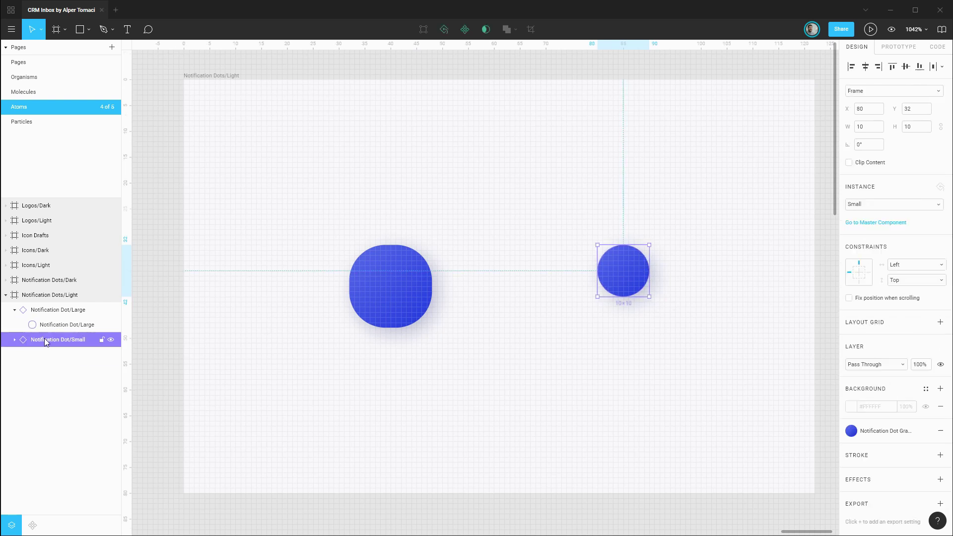
# Make the Notification Dot/Large layer a component and rename it
pyautogui.click(57, 311)
pyautogui.hotkey('ctrl', 'alt', 'k')
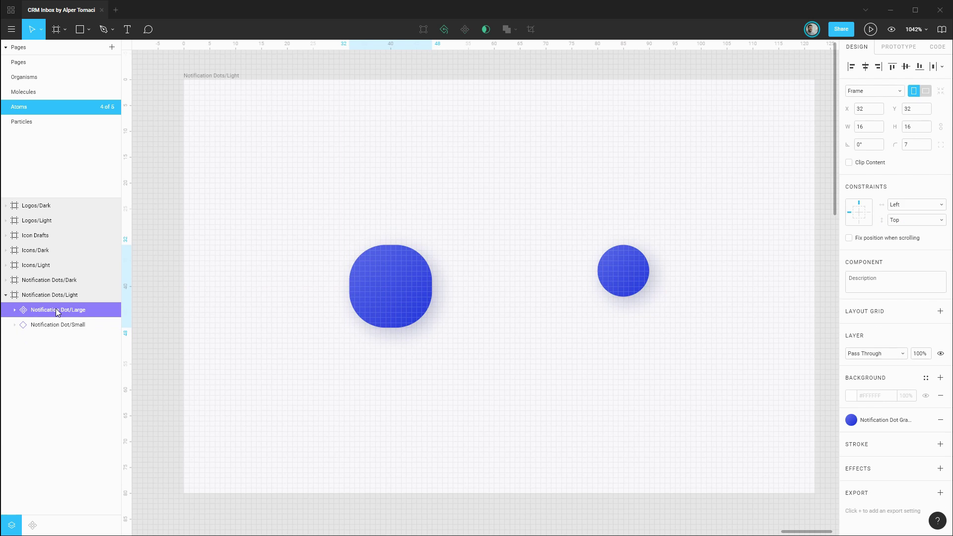
pyautogui.doubleClick(57, 312)
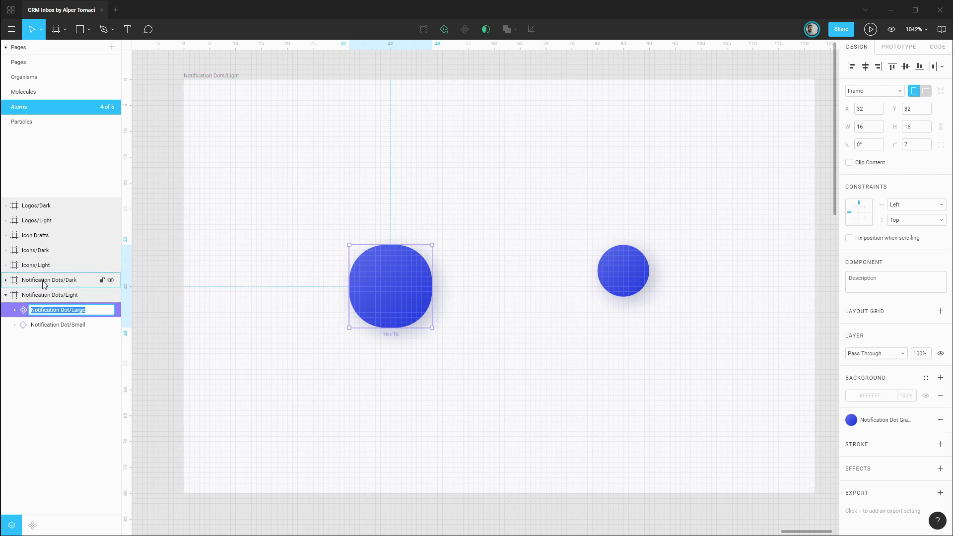
pyautogui.click(19, 281)
# Batch-rename the Dark frame's large and small dots to include 'Dark'
pyautogui.click(5, 280)
pyautogui.click(56, 296)
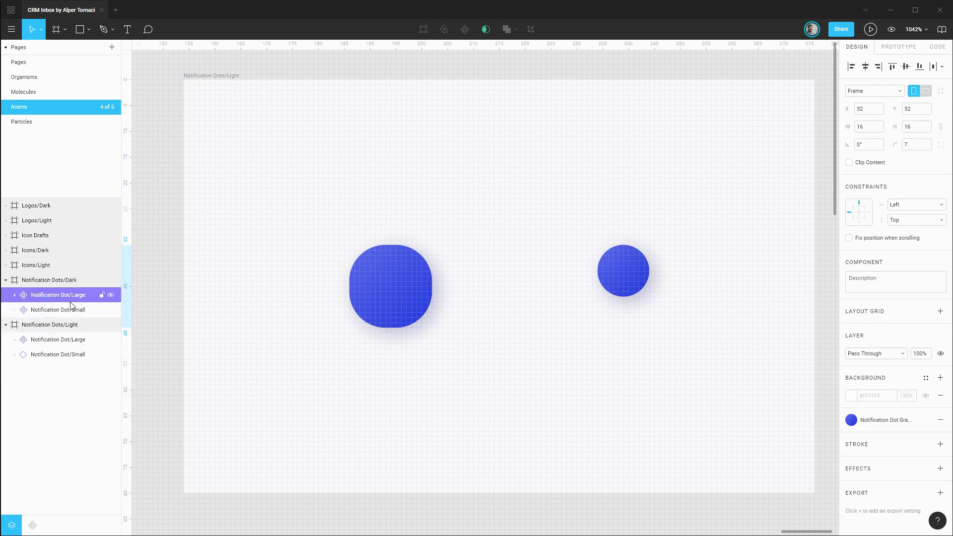
pyautogui.hscroll(-15, 245, 257)
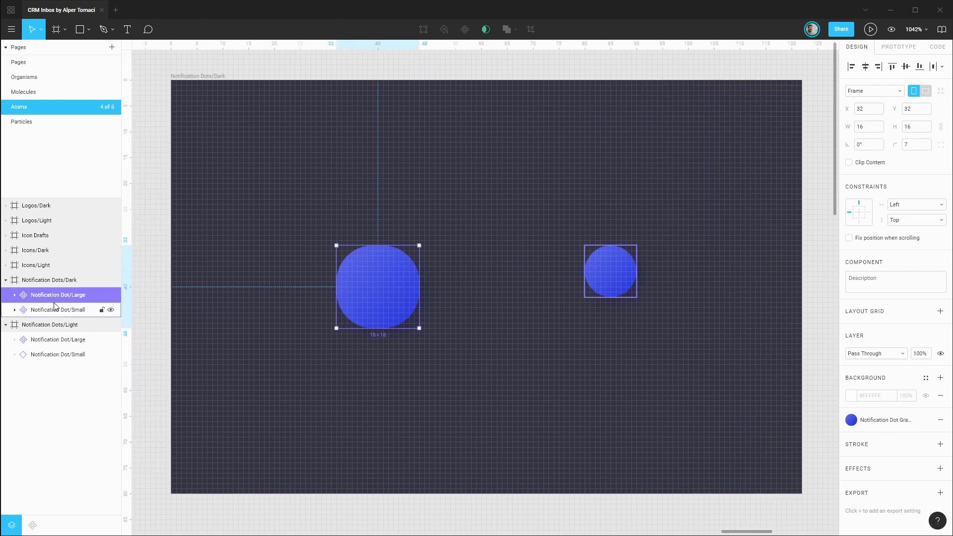
pyautogui.keyDown('shift'); pyautogui.click(66, 310); pyautogui.keyUp('shift')
pyautogui.hotkey('ctrl', 'r')
pyautogui.press('Tab')
pyautogui.hotkey('ctrl', 'v')
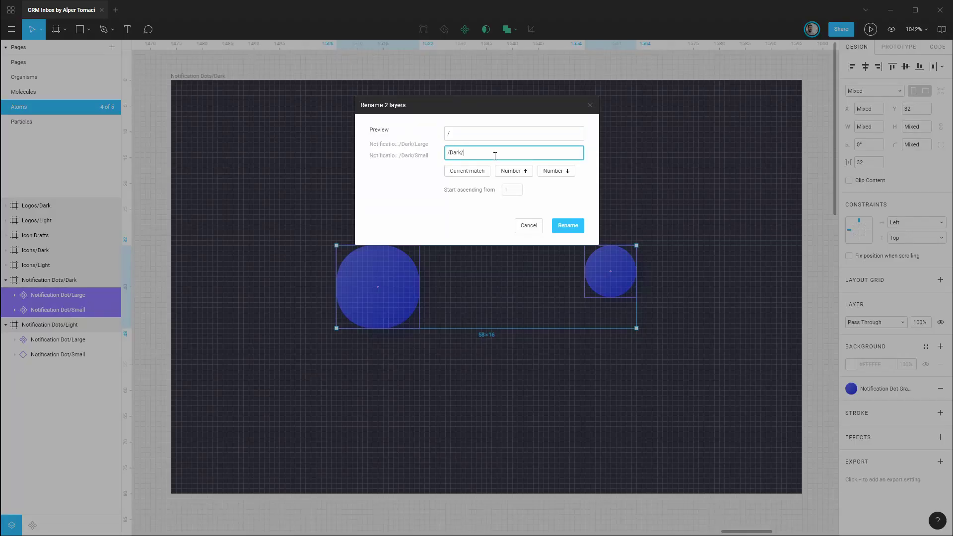
pyautogui.press('Return')
# Rename the Light dots to Notification Dot/Light/Large and Notification Dot/Light/Small
pyautogui.doubleClick(52, 341)
pyautogui.press('Return')
pyautogui.doubleClick(53, 353)
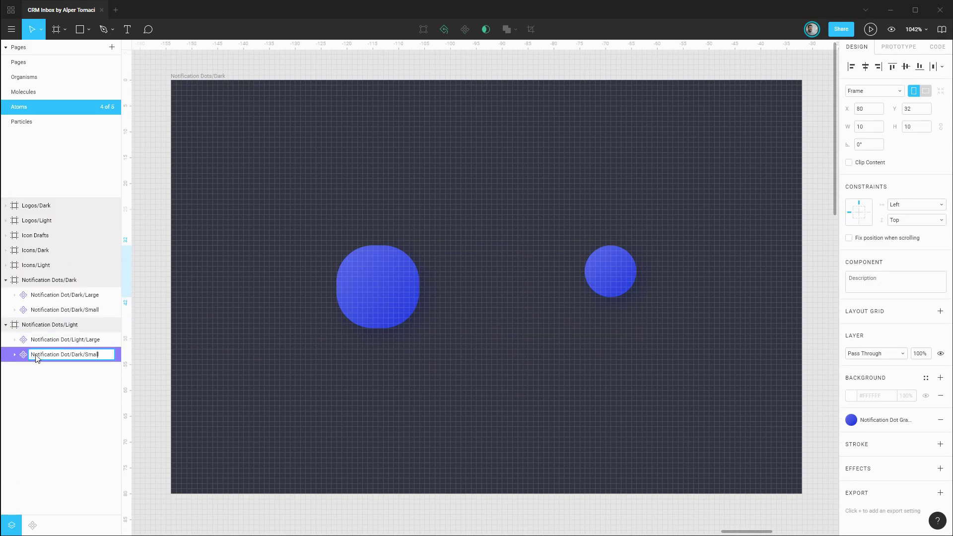
pyautogui.write('Notification Dot/Light/Small')
pyautogui.press('Return')
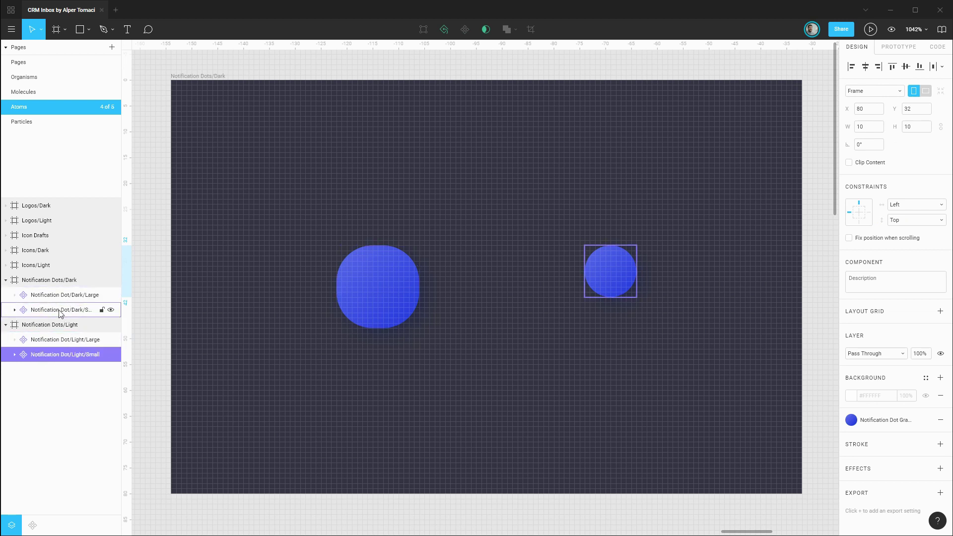
# Set the Dark small dot's ellipse height to 12 and resize its component to fit 12×12
pyautogui.click(64, 294)
pyautogui.click(60, 310)
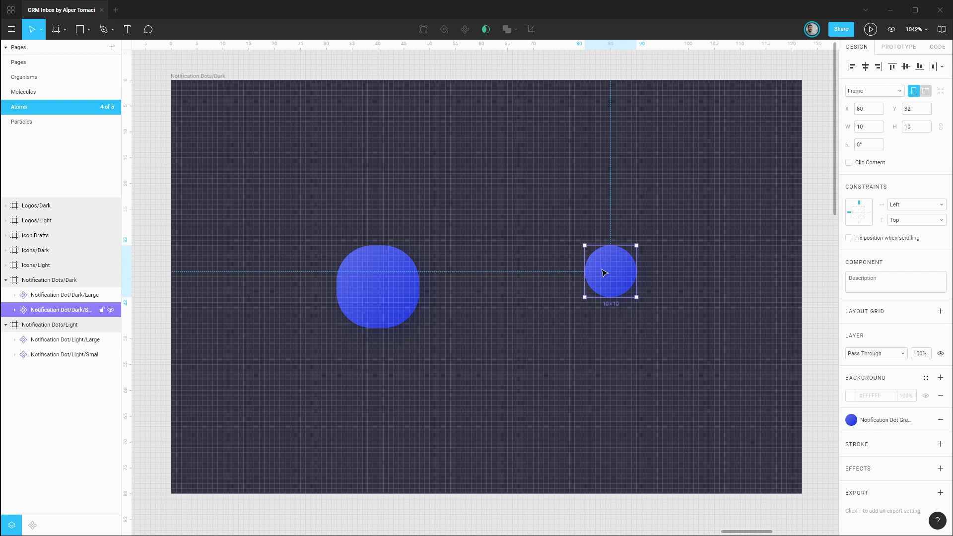
pyautogui.click(14, 311)
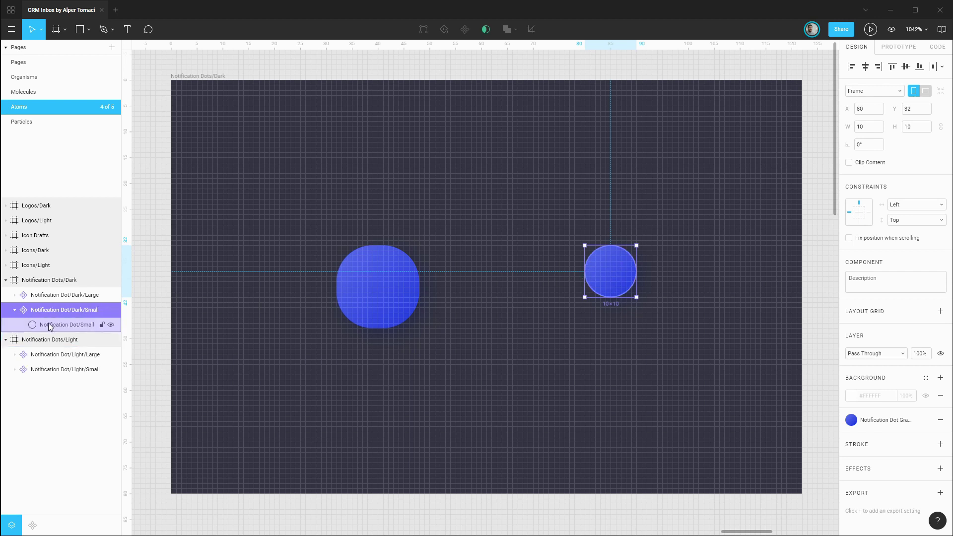
pyautogui.click(53, 325)
pyautogui.click(919, 113)
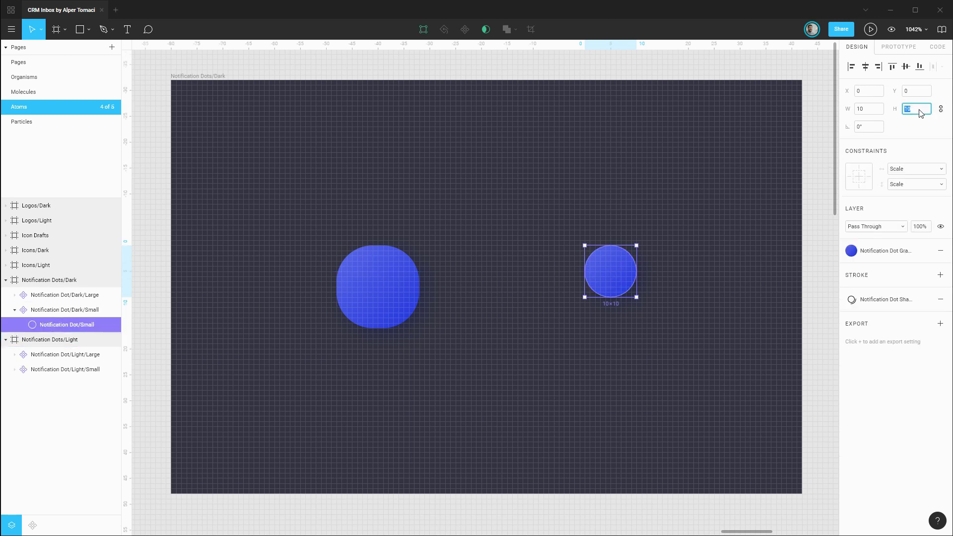
pyautogui.write('12')
pyautogui.press('Return')
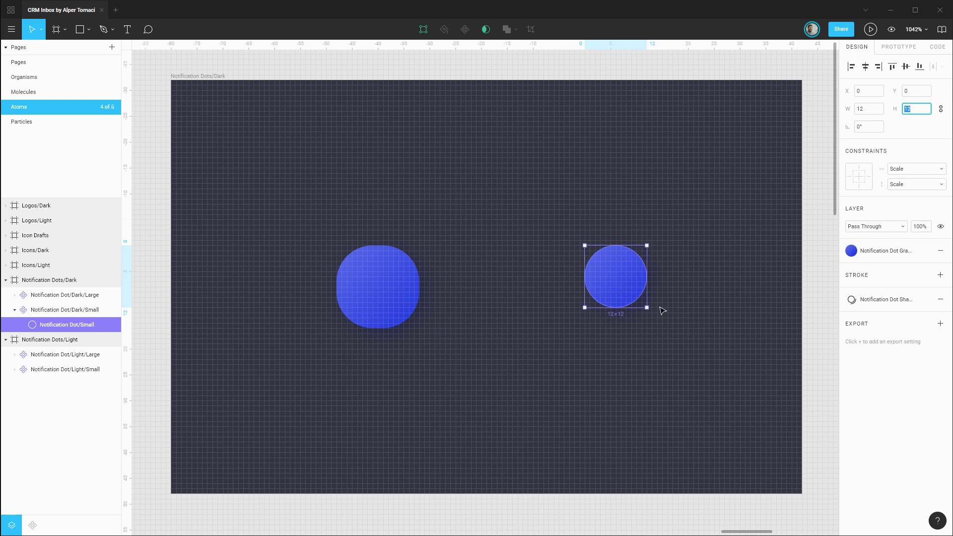
pyautogui.click(681, 276)
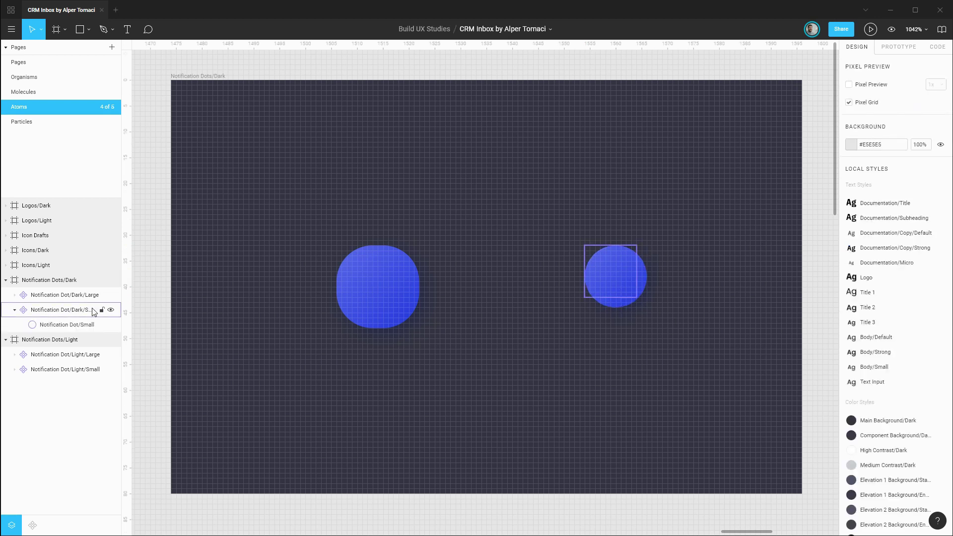
pyautogui.click(635, 297)
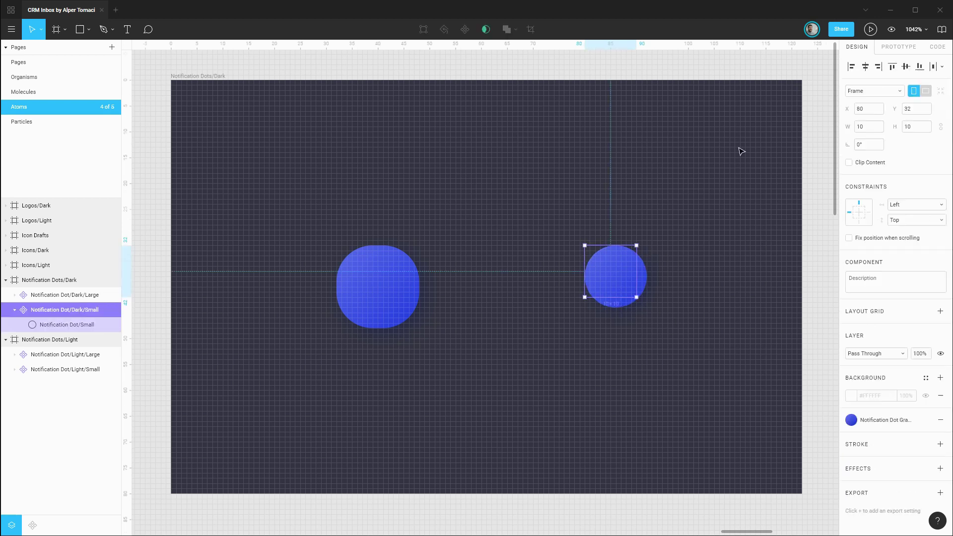
pyautogui.click(941, 92)
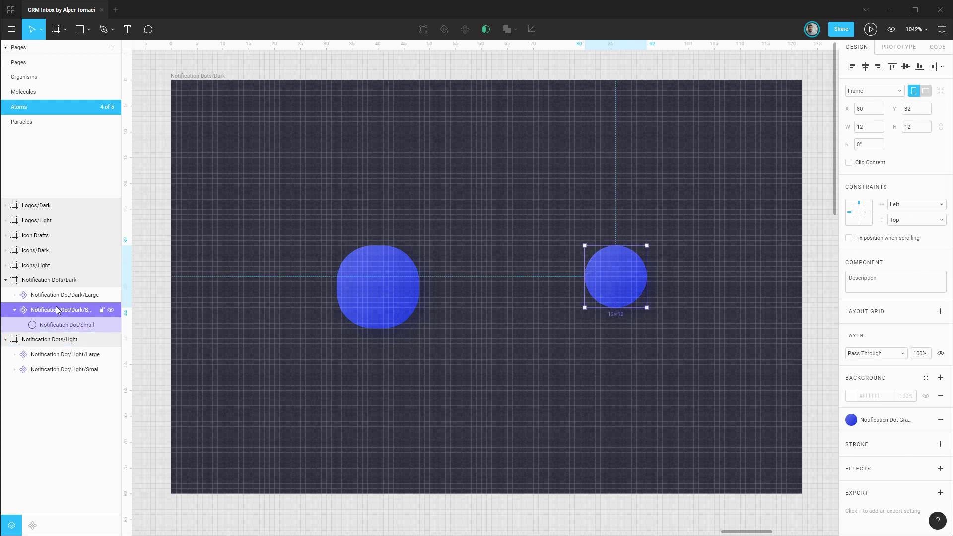
# Check the spacing between the dots and select the small dot in the Light frame
pyautogui.click(16, 311)
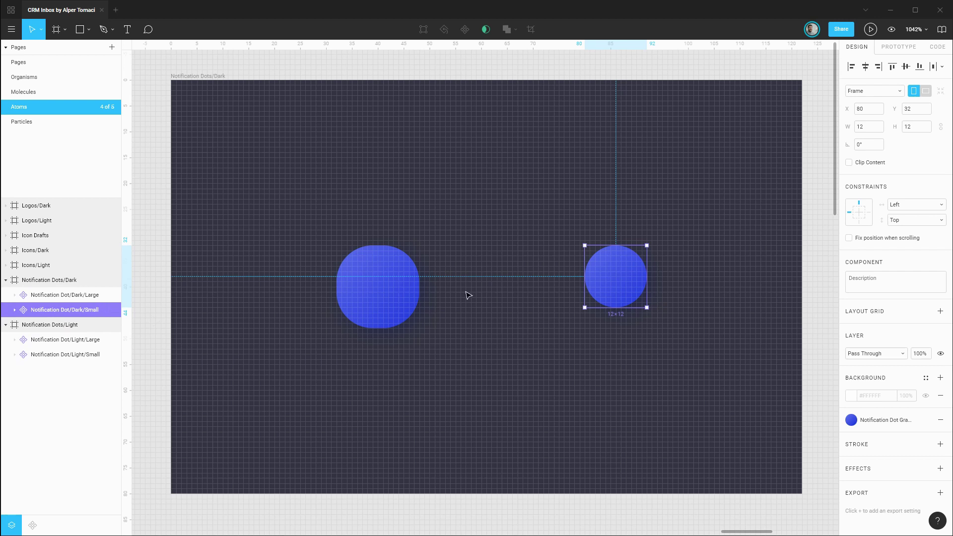
pyautogui.press('alt')
pyautogui.rightClick(406, 303)
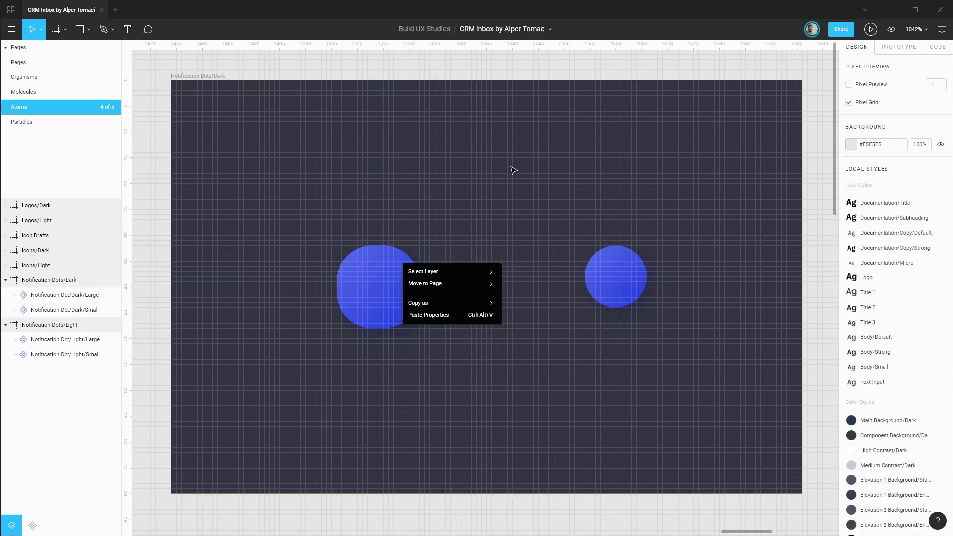
pyautogui.click(693, 233)
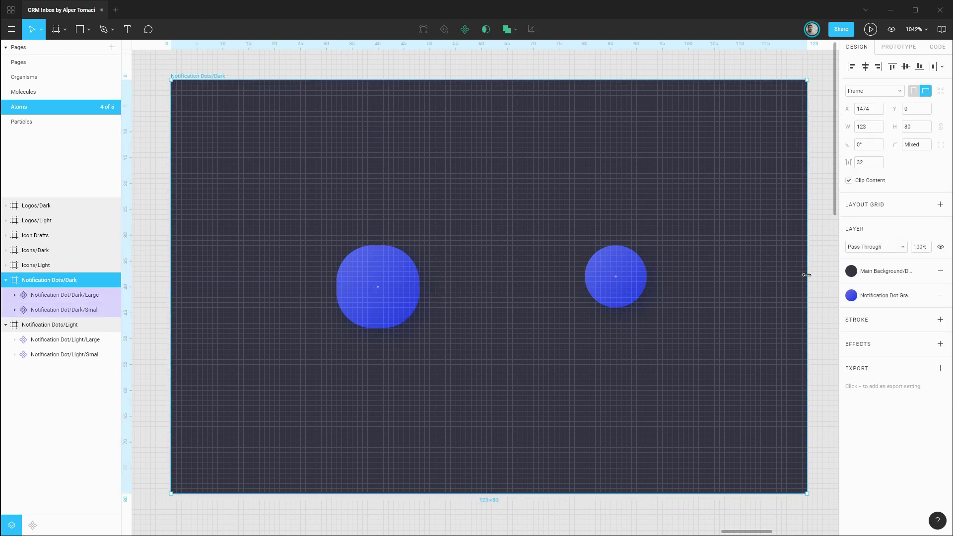
pyautogui.press('n')
pyautogui.click(596, 302)
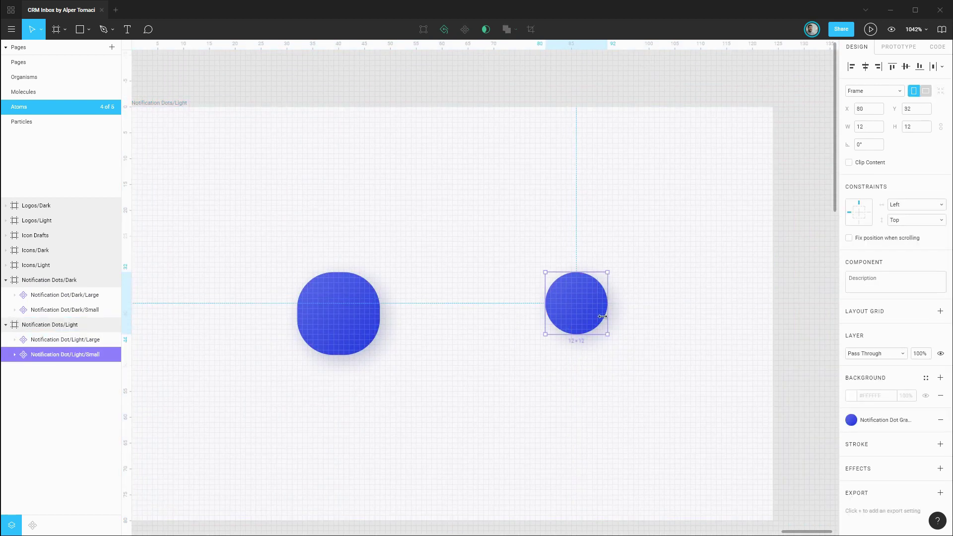
# Zoom out to fit every frame, then view all frames on the Molecules page
pyautogui.click(766, 304)
pyautogui.scroll(-2, 422, 262)
pyautogui.keyDown('alt'); pyautogui.click(5, 281); pyautogui.keyUp('alt')
pyautogui.hotkey('shift', '1')
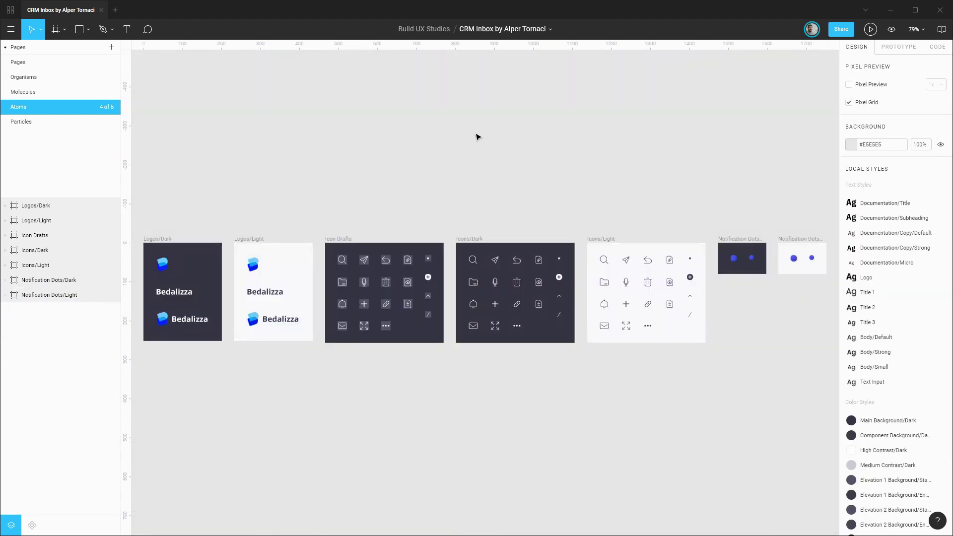
pyautogui.click(62, 94)
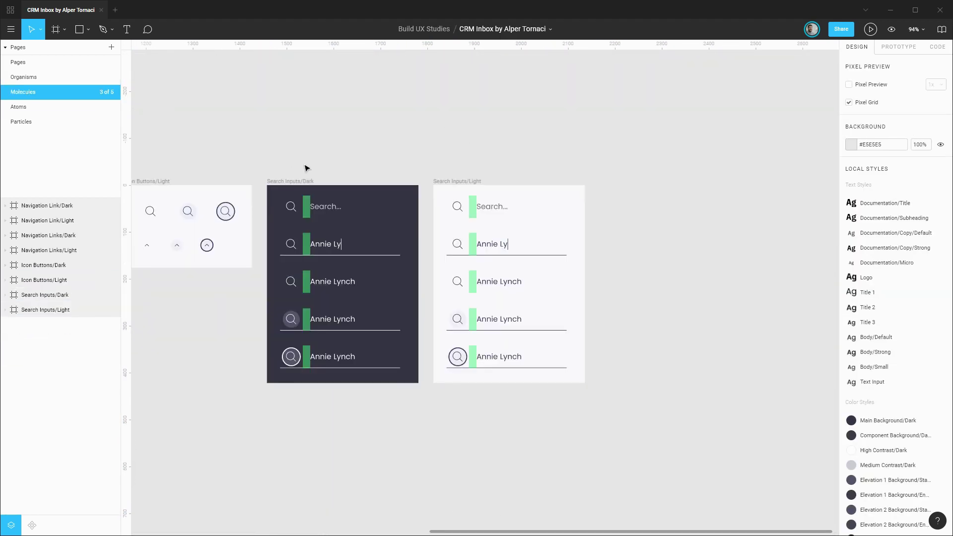
pyautogui.hotkey('shift', '1')
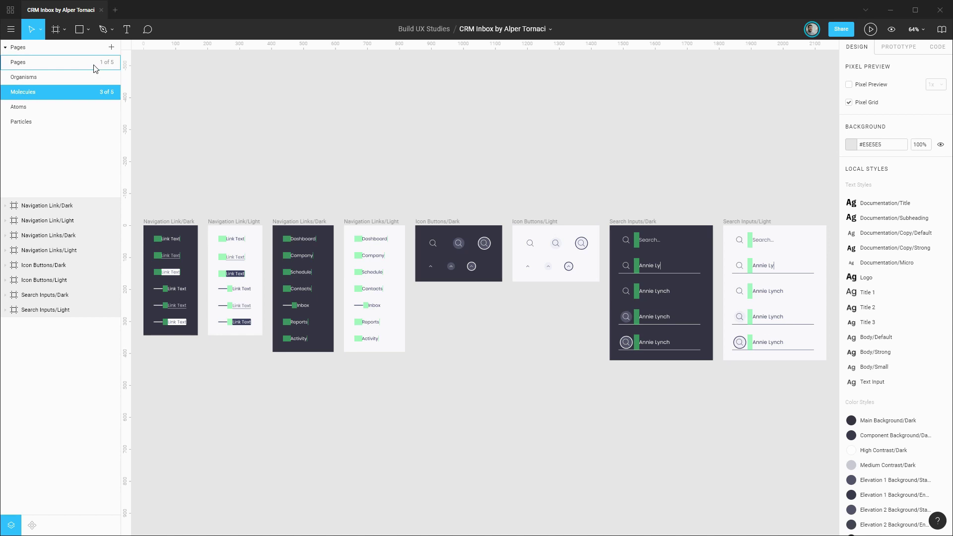
# On the Pages page, pan to the CRM Inbox/Desktop/Dark frame's inbox header
pyautogui.click(58, 67)
pyautogui.scroll(-3, 722, 173)
pyautogui.moveTo(610, 188); pyautogui.dragTo(293, 187)
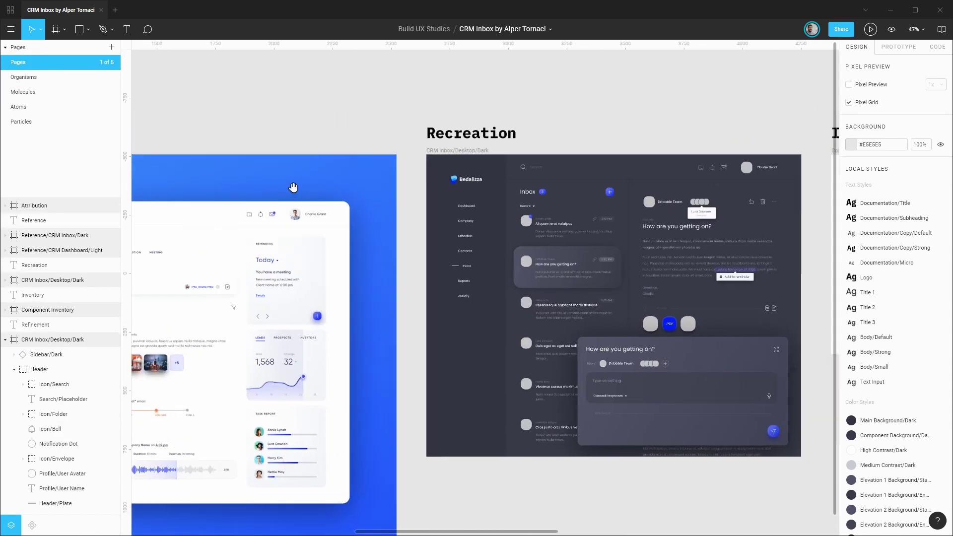
pyautogui.hscroll(5, 476, 197)
pyautogui.scroll(5, 475, 196)
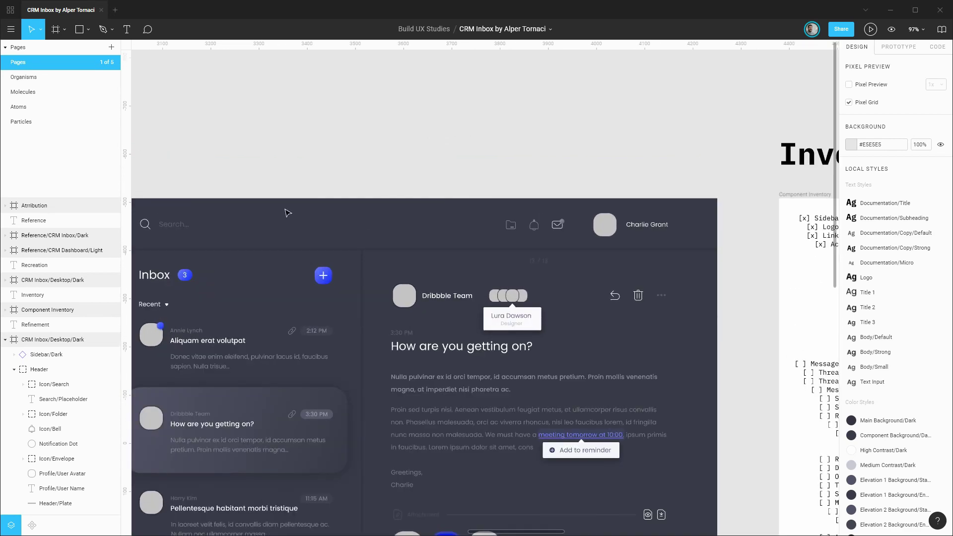
pyautogui.hscroll(-2, 421, 219)
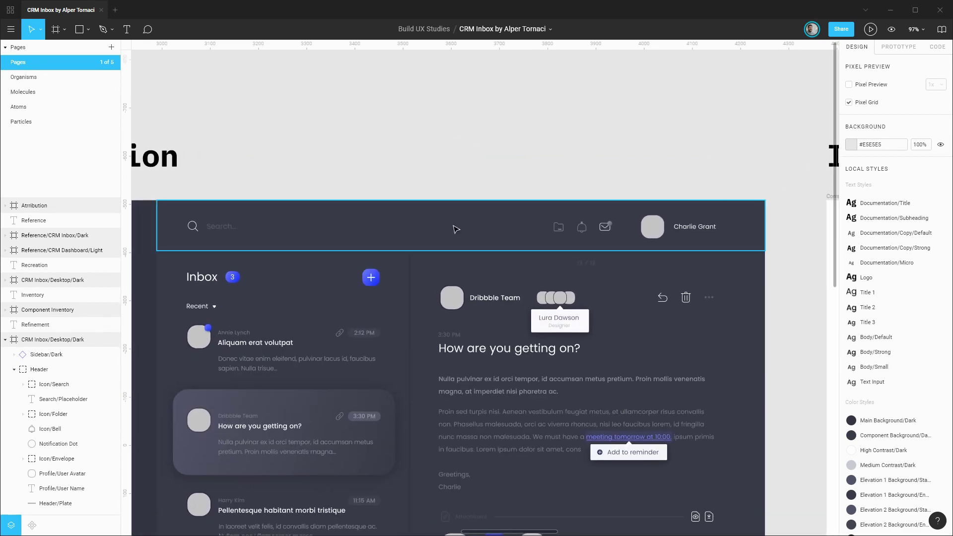